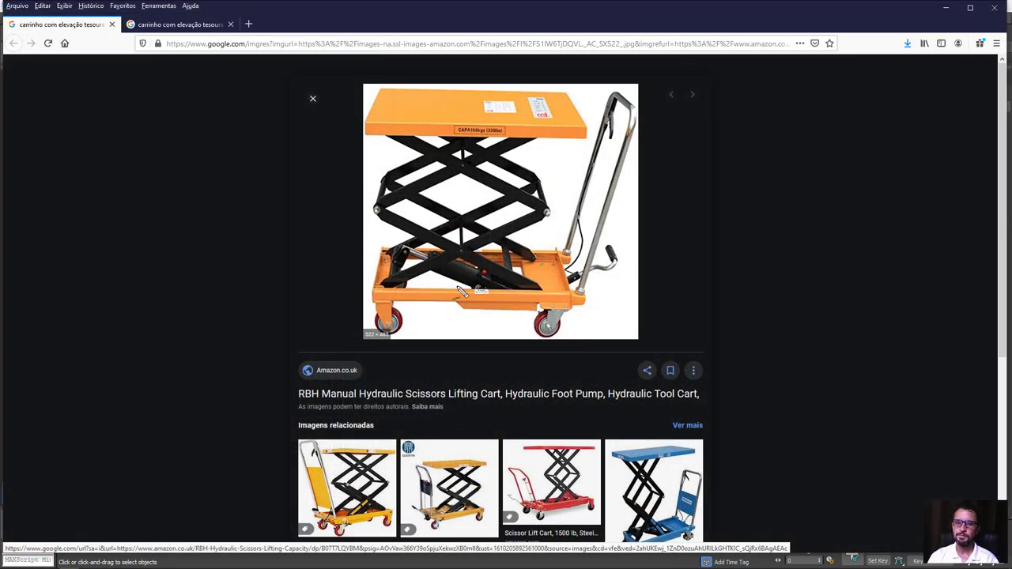
Step: Draw crossing X lines over the photo's scissor arms and a second X beside it
{"action": "left_click_drag", "start_coordinate": [391, 284], "coordinate": [556, 204]}
{"action": "left_click_drag", "start_coordinate": [376, 209], "coordinate": [538, 281]}
{"action": "left_click_drag", "start_coordinate": [705, 274], "coordinate": [865, 204]}
{"action": "left_click_drag", "start_coordinate": [721, 196], "coordinate": [844, 272]}
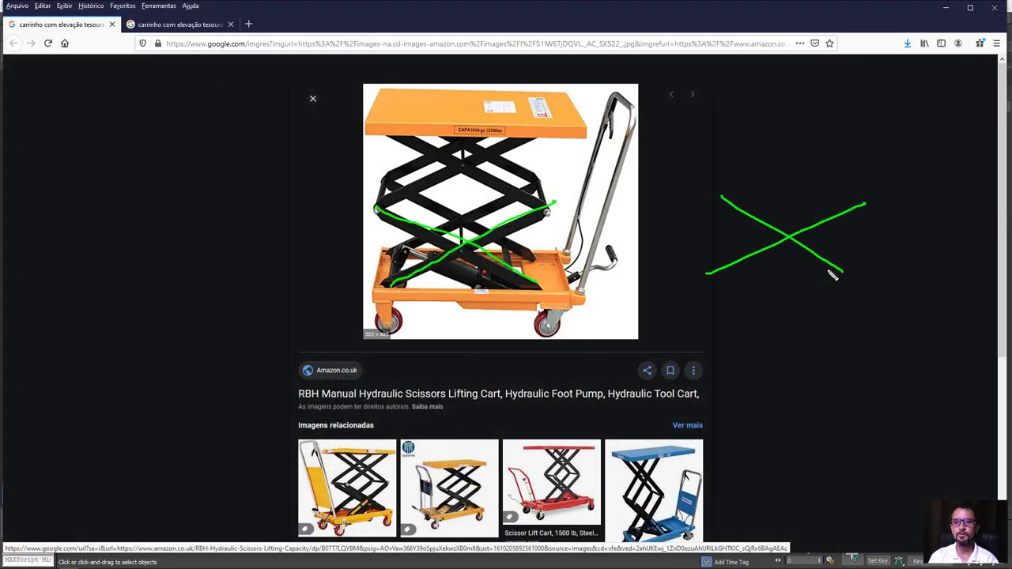
Step: Circle the scissor pivots and the X's ends, and add a curved rotation arrow
{"action": "left_click_drag", "start_coordinate": [397, 280], "coordinate": [390, 278]}
{"action": "left_click_drag", "start_coordinate": [712, 267], "coordinate": [685, 265]}
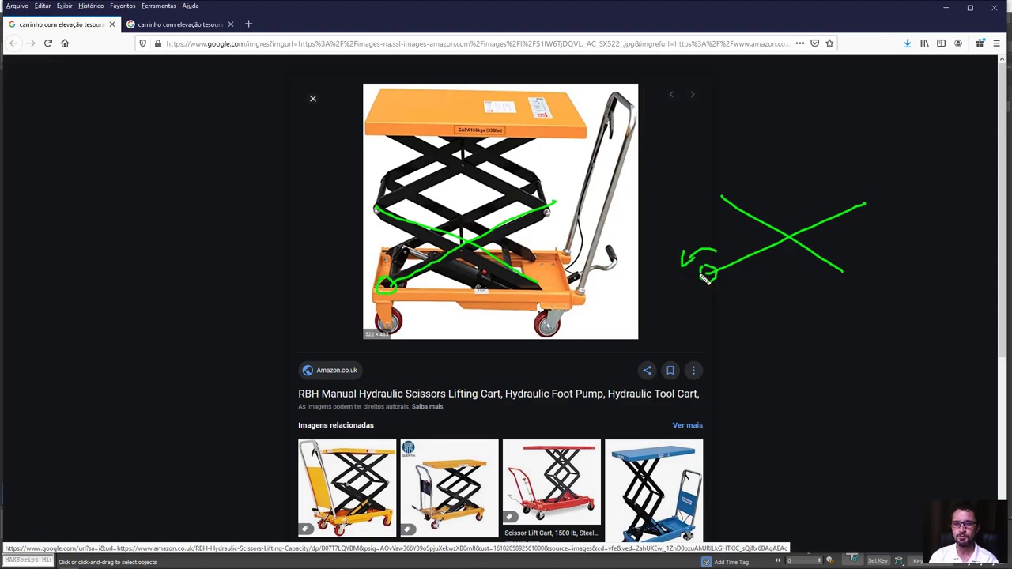
{"action": "left_click_drag", "start_coordinate": [551, 279], "coordinate": [546, 275]}
{"action": "left_click_drag", "start_coordinate": [849, 260], "coordinate": [844, 272]}
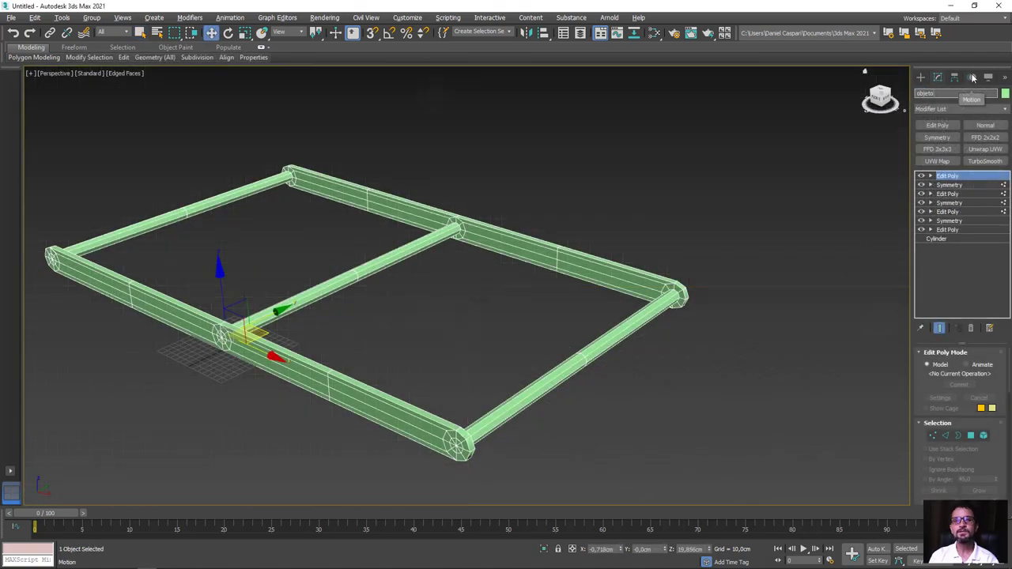
Step: Select the frame's tube-end border at sub-object level
{"action": "key", "text": "1"}
{"action": "key", "text": "1"}
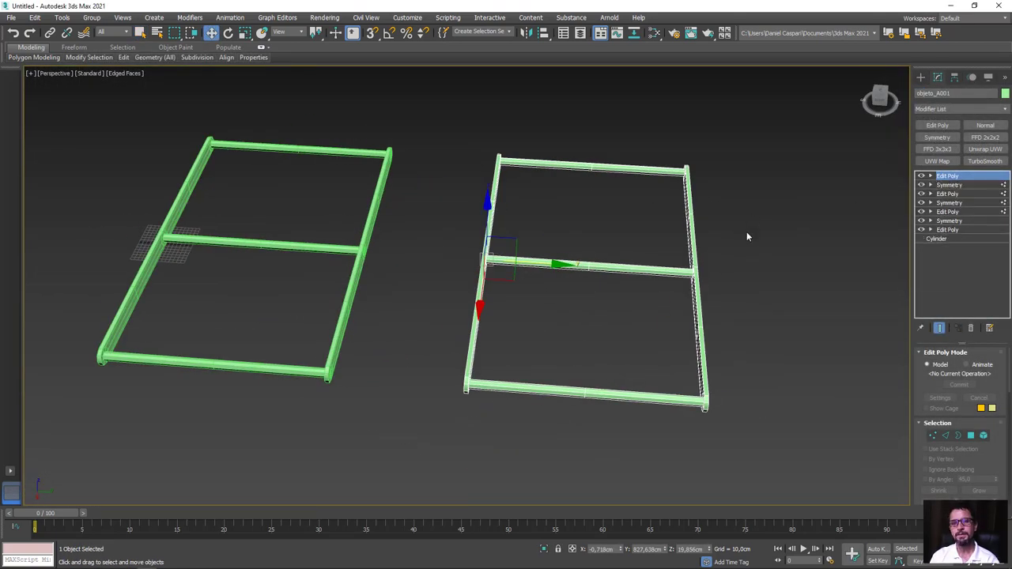
{"action": "key", "text": "2"}
{"action": "key", "text": "1"}
{"action": "scroll", "coordinate": [491, 301], "scroll_direction": "up", "scroll_amount": 10}
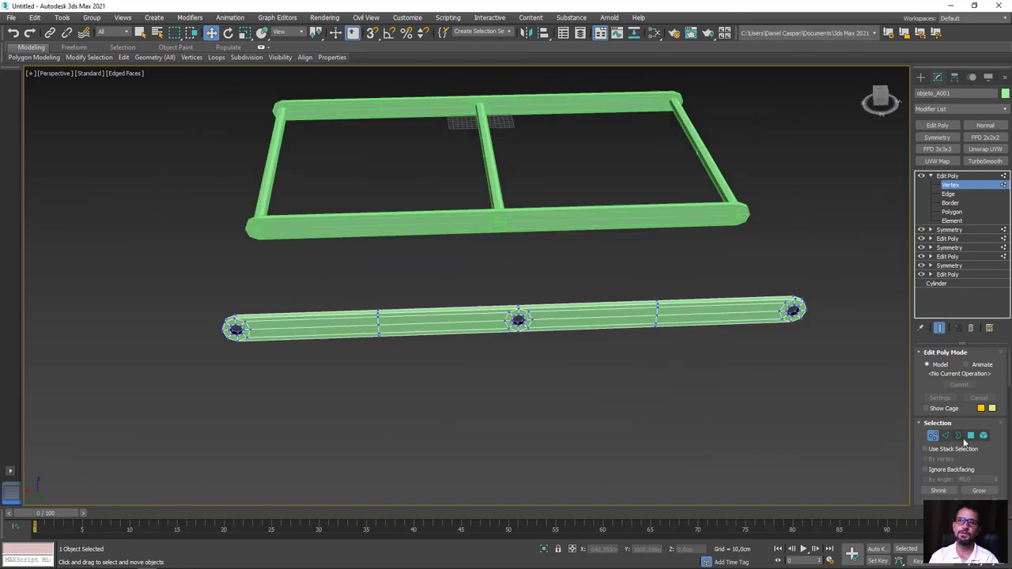
{"action": "key", "text": "3"}
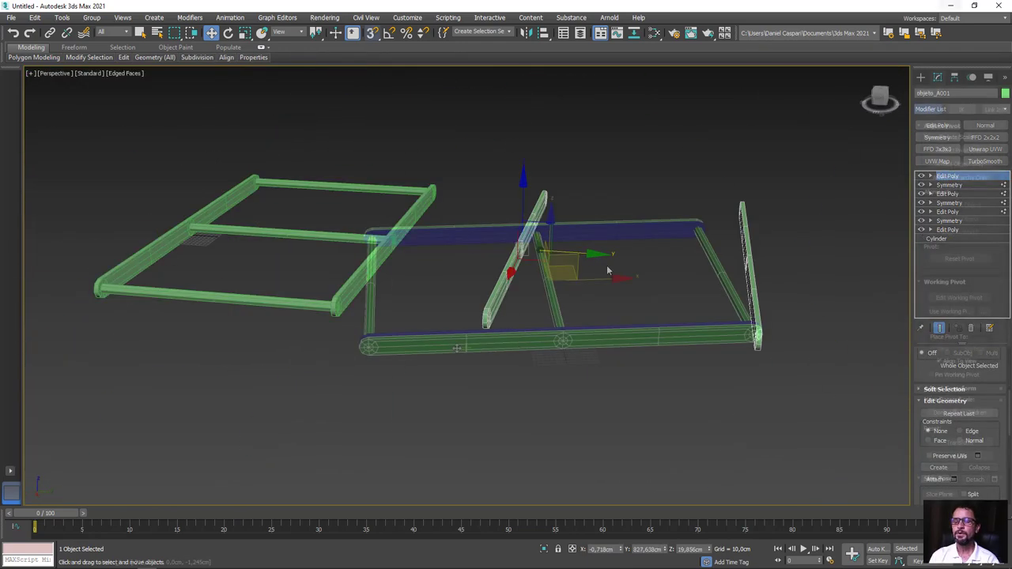
Step: Snap the frame's pivot to the left tube end with Affect Pivot Only
{"action": "left_click", "coordinate": [959, 150]}
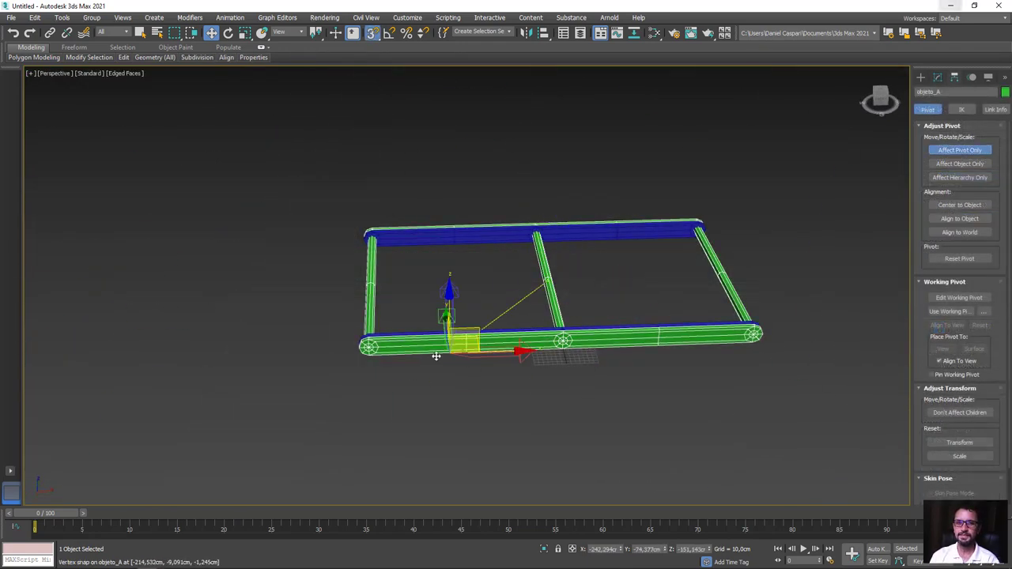
{"action": "left_click_drag", "start_coordinate": [552, 279], "coordinate": [371, 337]}
{"action": "scroll", "coordinate": [372, 336], "scroll_direction": "up", "scroll_amount": 5}
{"action": "scroll", "coordinate": [391, 340], "scroll_direction": "down", "scroll_amount": 5}
{"action": "left_click", "coordinate": [960, 150]}
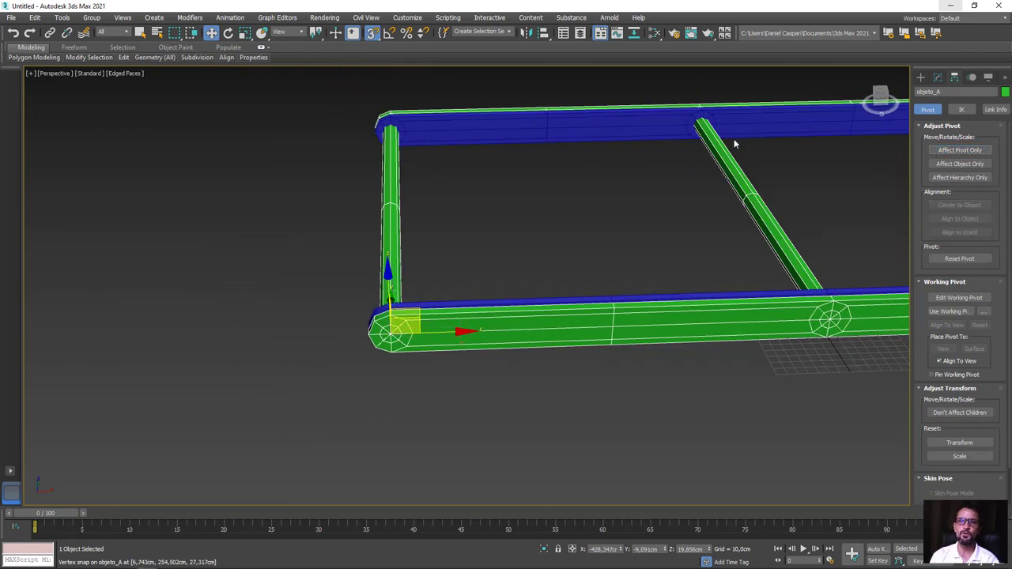
Step: Test-rotate the frame around its new pivot, then cancel the rotation
{"action": "middle_click_drag", "start_coordinate": [414, 92], "coordinate": [446, 251], "text": "alt"}
{"action": "key", "text": "e"}
{"action": "left_click_drag", "start_coordinate": [406, 204], "coordinate": [355, 210]}
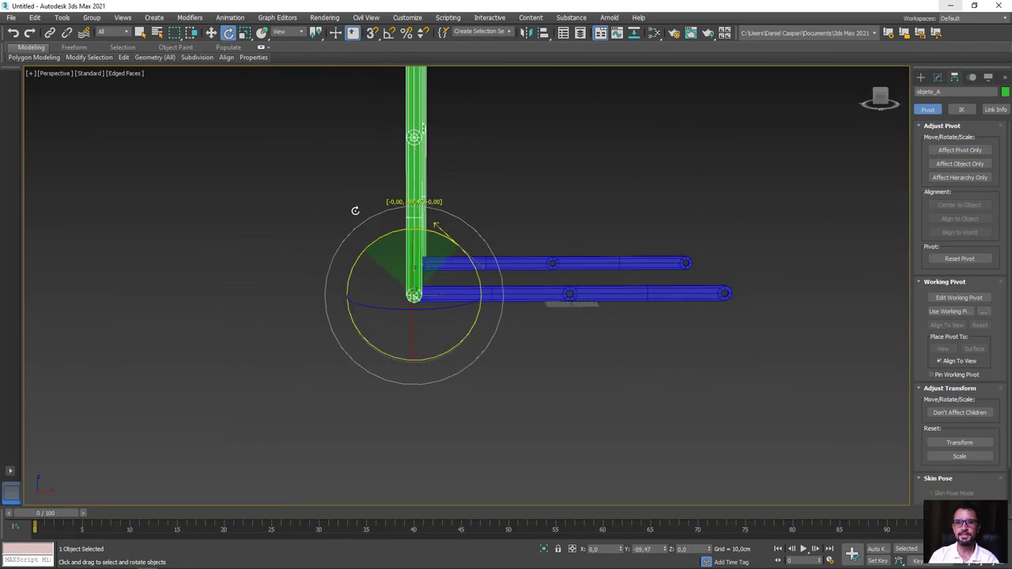
{"action": "right_click", "coordinate": [355, 211]}
{"action": "middle_click_drag", "start_coordinate": [714, 325], "coordinate": [589, 223], "text": "alt"}
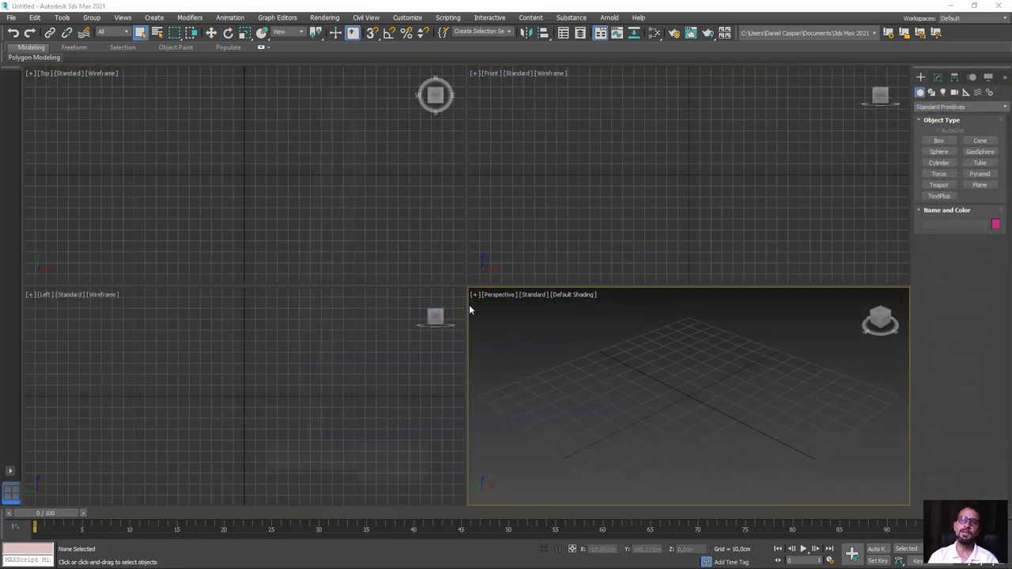
Step: Wire objeto_A and objeto_B Y Rotation two-way, then scrub frames 0–40 to test the fold
{"action": "left_click", "coordinate": [429, 355]}
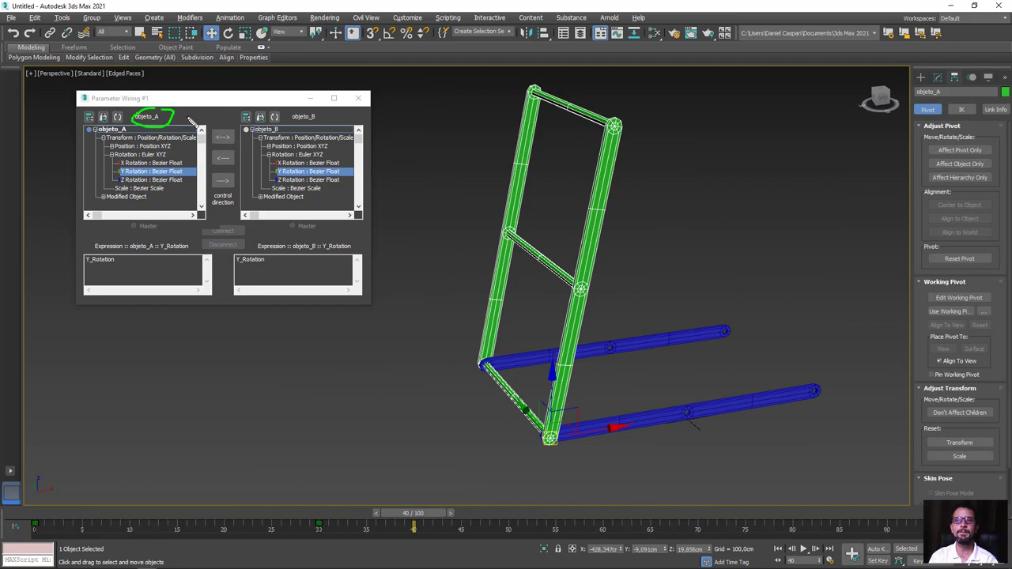
{"action": "left_click", "coordinate": [223, 137]}
{"action": "left_click", "coordinate": [223, 230]}
{"action": "key", "text": "Home"}
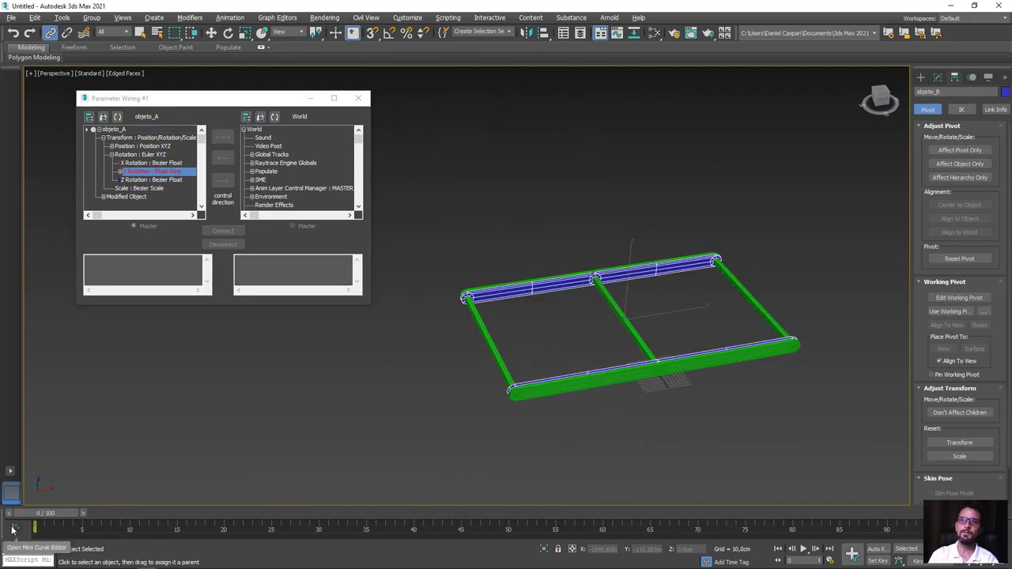
{"action": "mouse_move", "coordinate": [34, 522]}
{"action": "left_mouse_down"}
{"action": "mouse_move", "coordinate": [306, 504]}
{"action": "mouse_move", "coordinate": [256, 488]}
{"action": "left_mouse_up"}
{"action": "key", "text": "Home"}
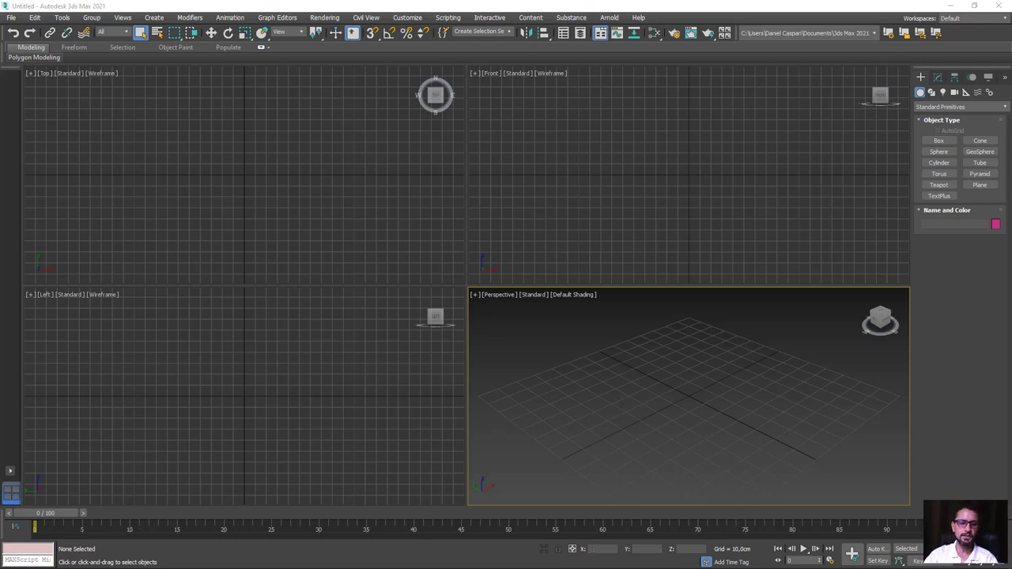
Step: Switch to the Firefox Google Images page with the scissor-lift cart photo
{"action": "left_click", "coordinate": [93, 523]}
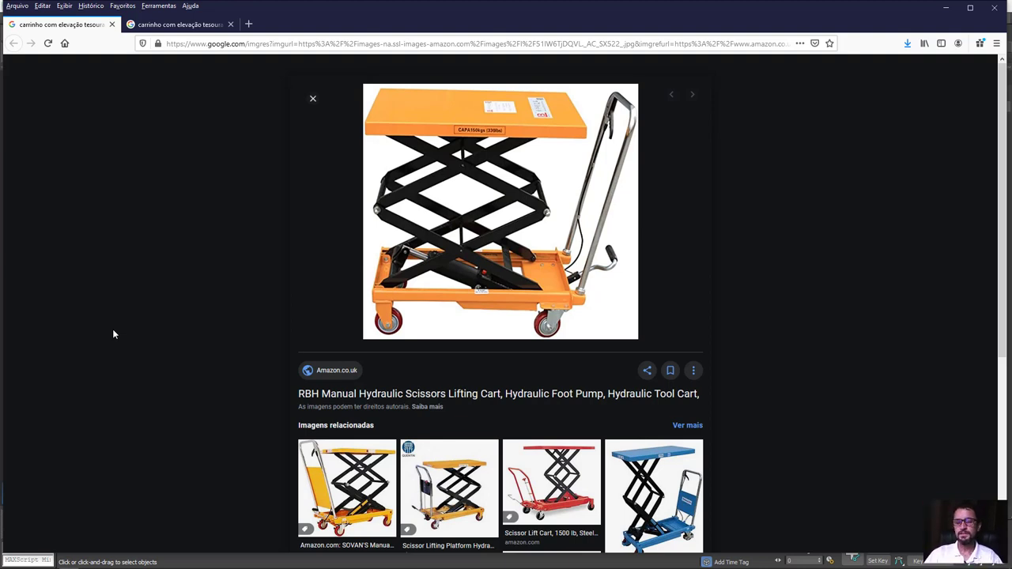
{"action": "left_click_drag", "start_coordinate": [561, 97], "coordinate": [366, 133]}
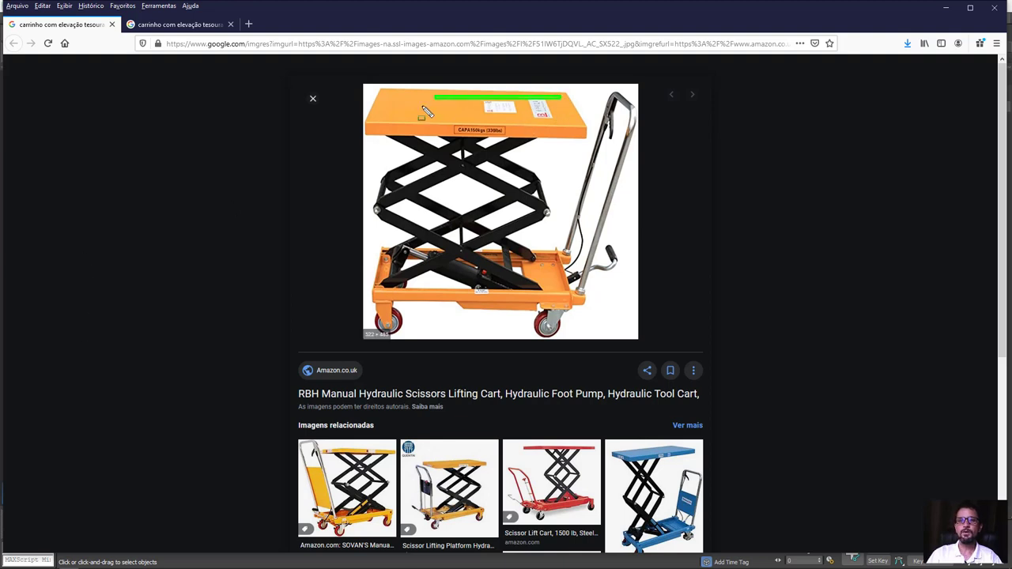
{"action": "left_click_drag", "start_coordinate": [366, 245], "coordinate": [588, 326]}
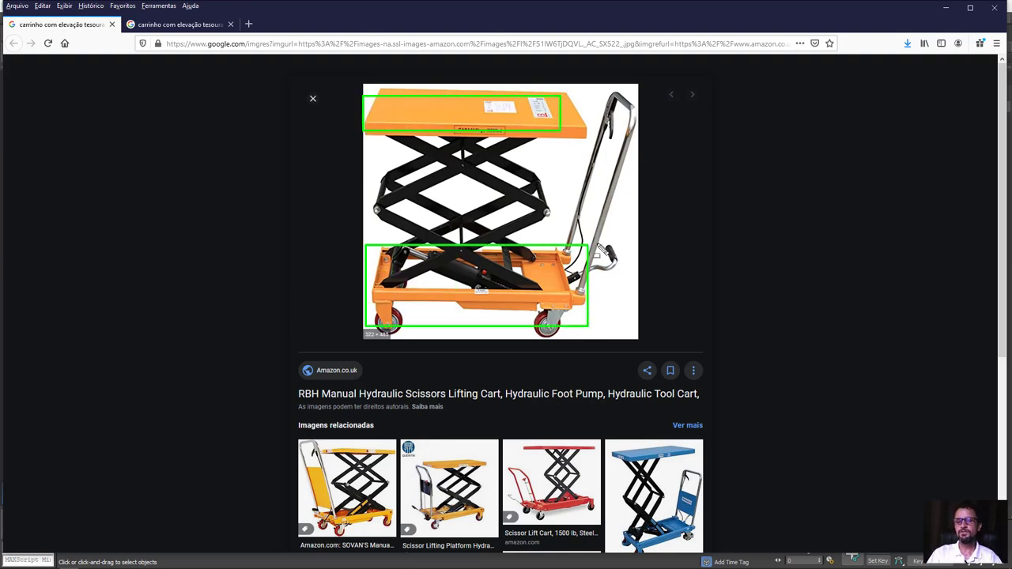
{"action": "key", "text": "Escape"}
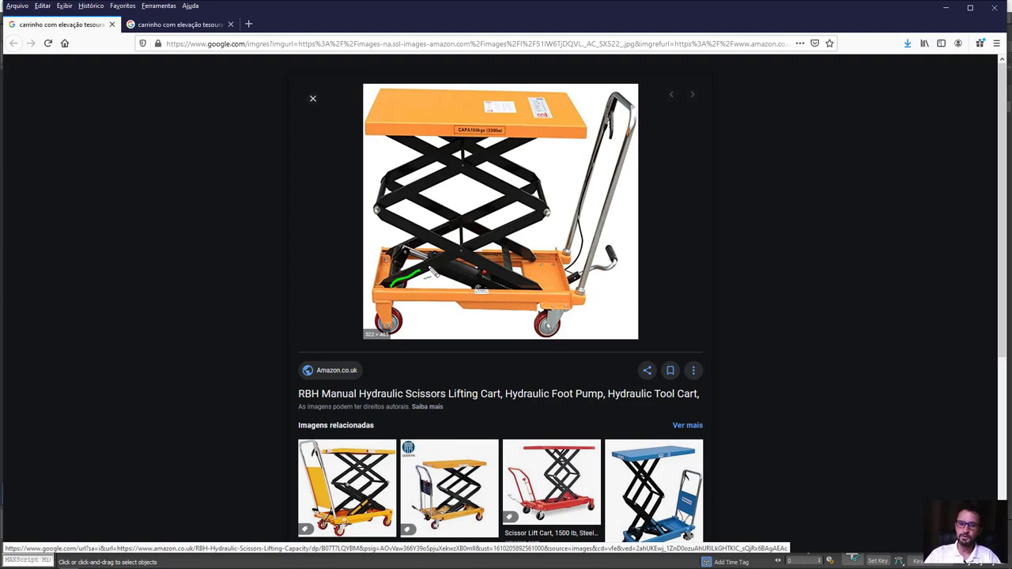
{"action": "left_click_drag", "start_coordinate": [391, 286], "coordinate": [555, 204]}
{"action": "left_click_drag", "start_coordinate": [378, 208], "coordinate": [537, 282]}
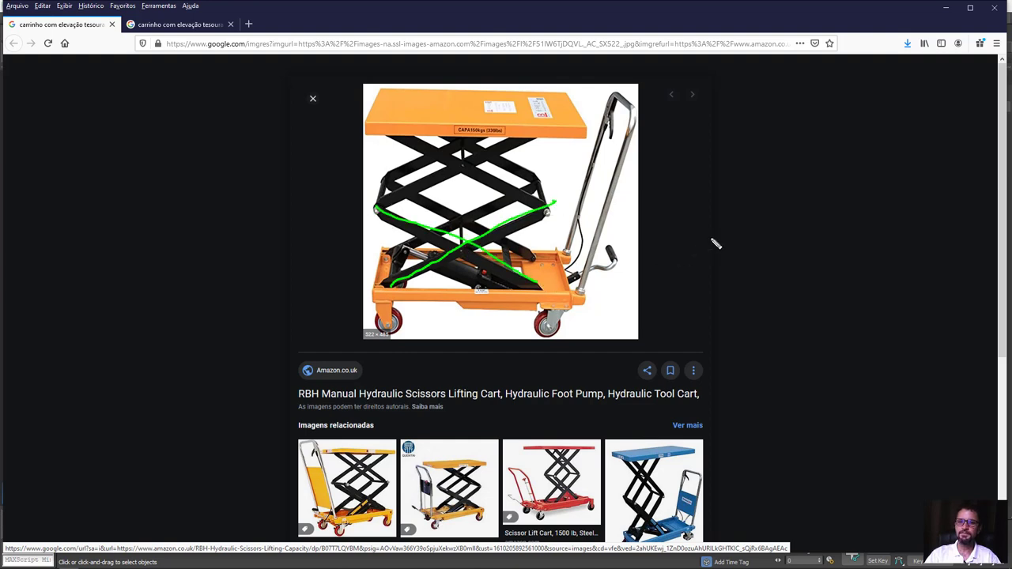
{"action": "left_click_drag", "start_coordinate": [708, 274], "coordinate": [865, 205]}
{"action": "left_click_drag", "start_coordinate": [722, 196], "coordinate": [843, 271]}
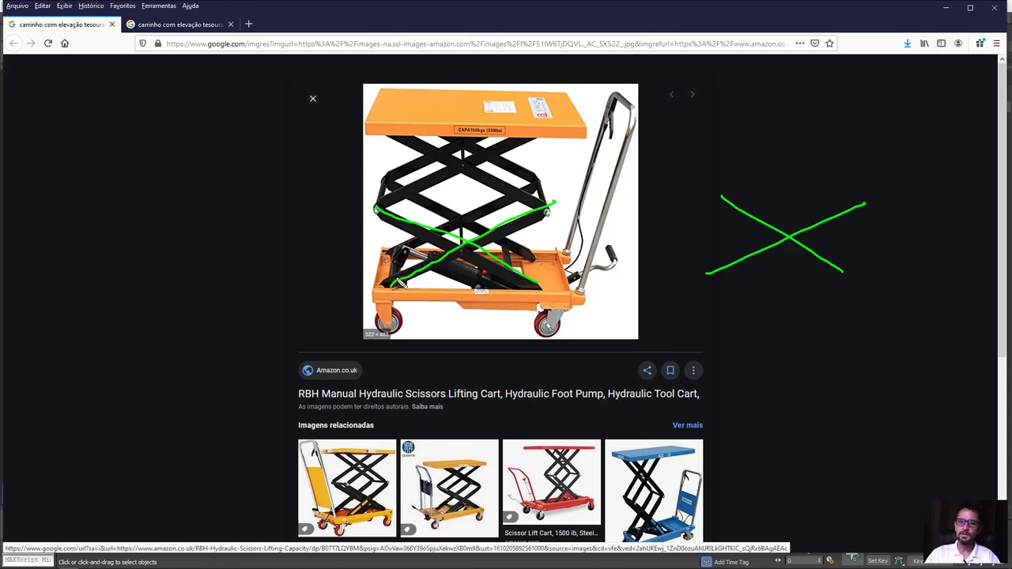
{"action": "left_click_drag", "start_coordinate": [385, 285], "coordinate": [378, 291]}
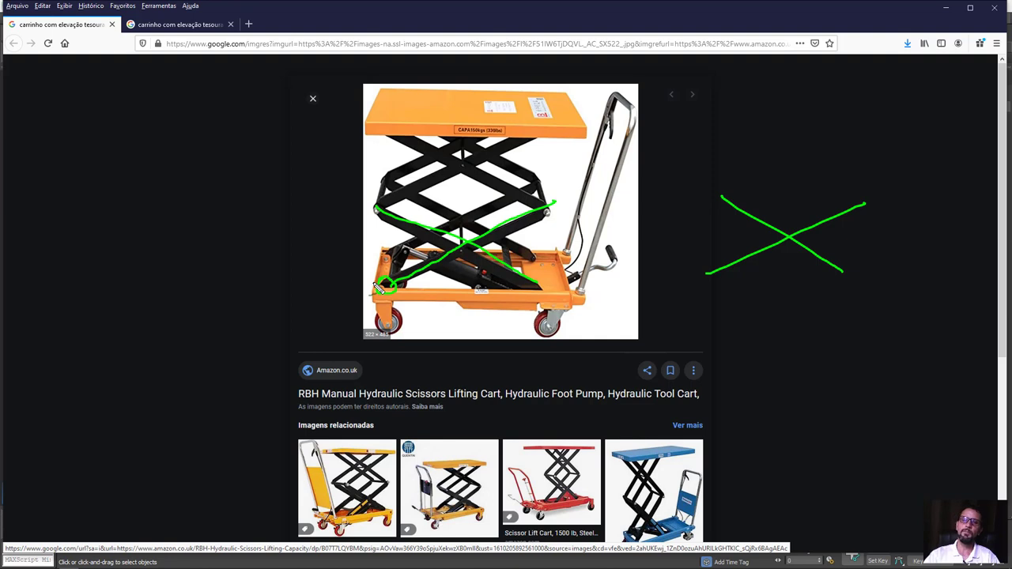
{"action": "mouse_move", "coordinate": [703, 267]}
{"action": "left_mouse_down"}
{"action": "mouse_move", "coordinate": [710, 282]}
{"action": "mouse_move", "coordinate": [709, 267]}
{"action": "mouse_move", "coordinate": [683, 266]}
{"action": "left_mouse_up"}
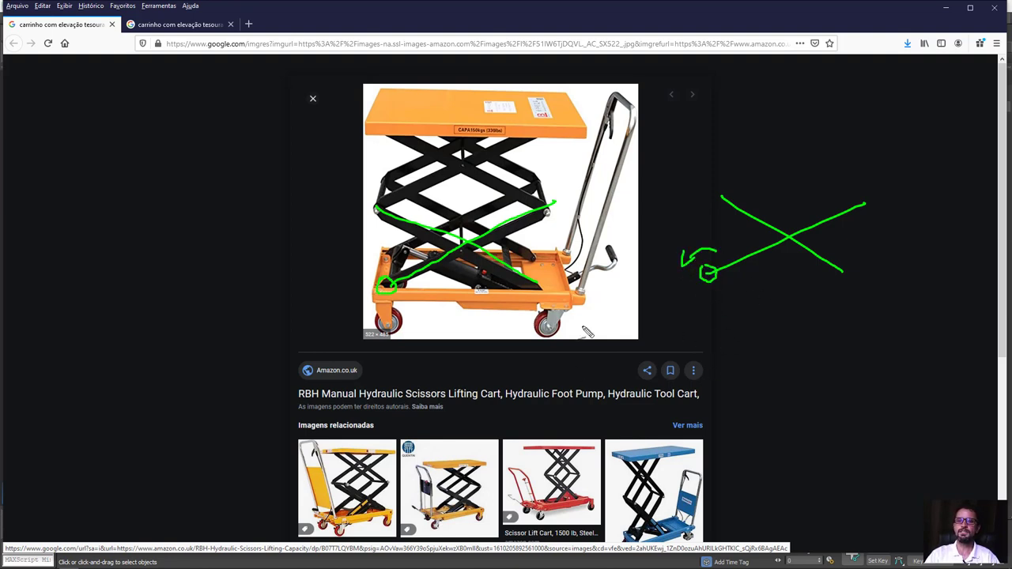
{"action": "left_click_drag", "start_coordinate": [547, 283], "coordinate": [556, 281]}
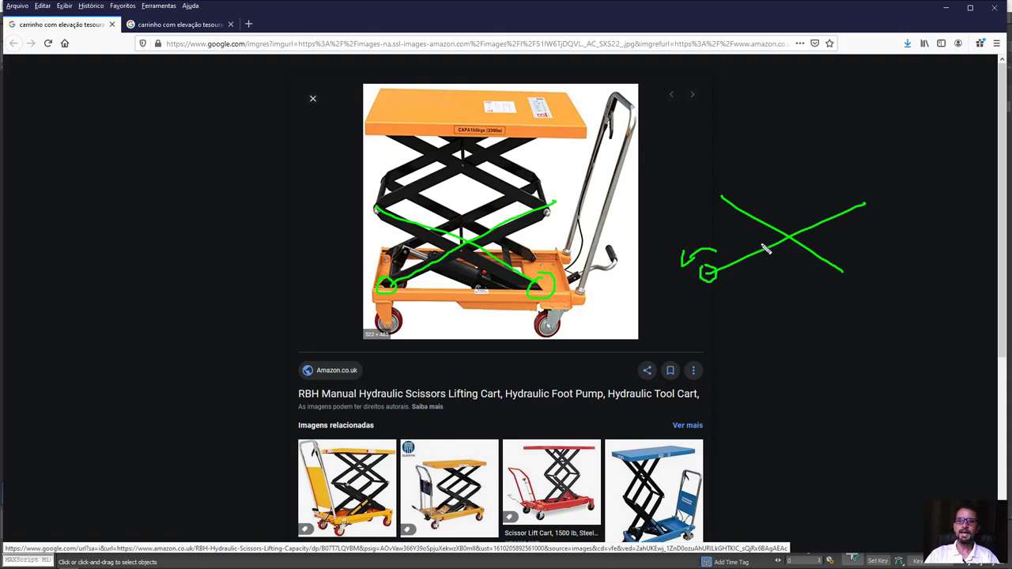
{"action": "left_click_drag", "start_coordinate": [847, 264], "coordinate": [838, 244]}
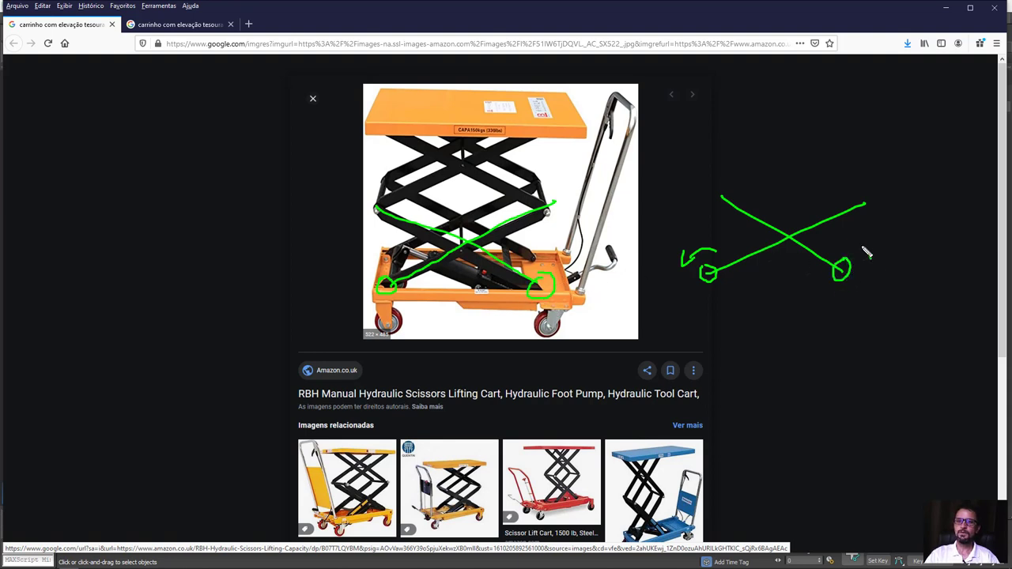
{"action": "mouse_move", "coordinate": [878, 277]}
{"action": "left_mouse_down"}
{"action": "mouse_move", "coordinate": [927, 272]}
{"action": "mouse_move", "coordinate": [873, 273]}
{"action": "left_mouse_up"}
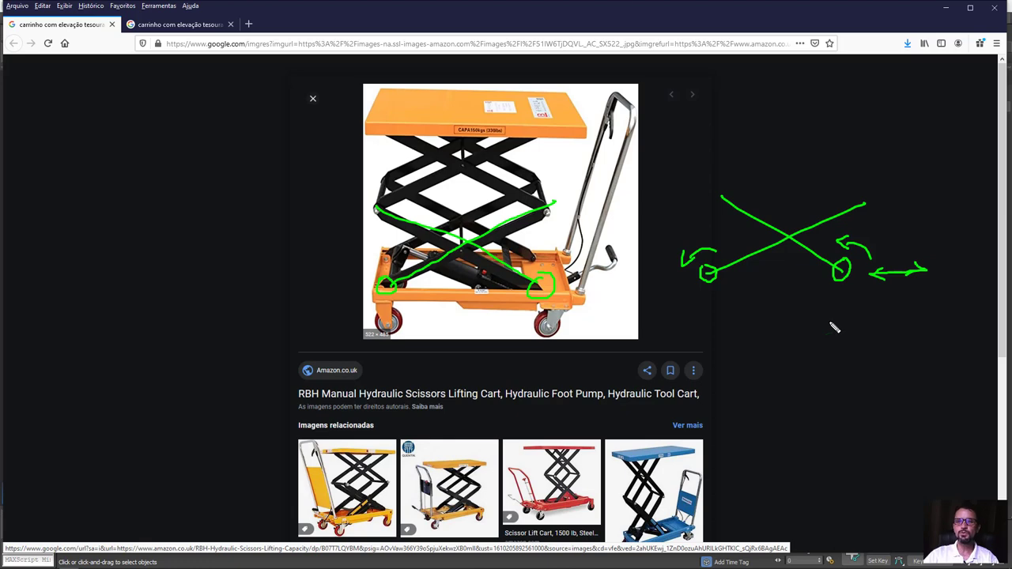
{"action": "key", "text": "Escape"}
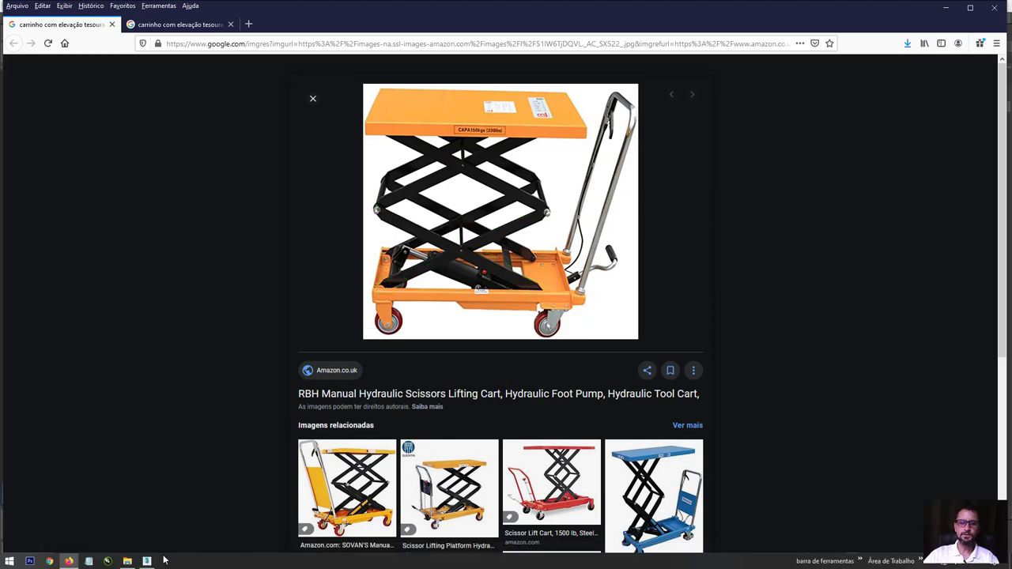
Step: Create a cylinder facing the Front view
{"action": "mouse_move", "coordinate": [146, 561]}
{"action": "left_click", "coordinate": [159, 560]}
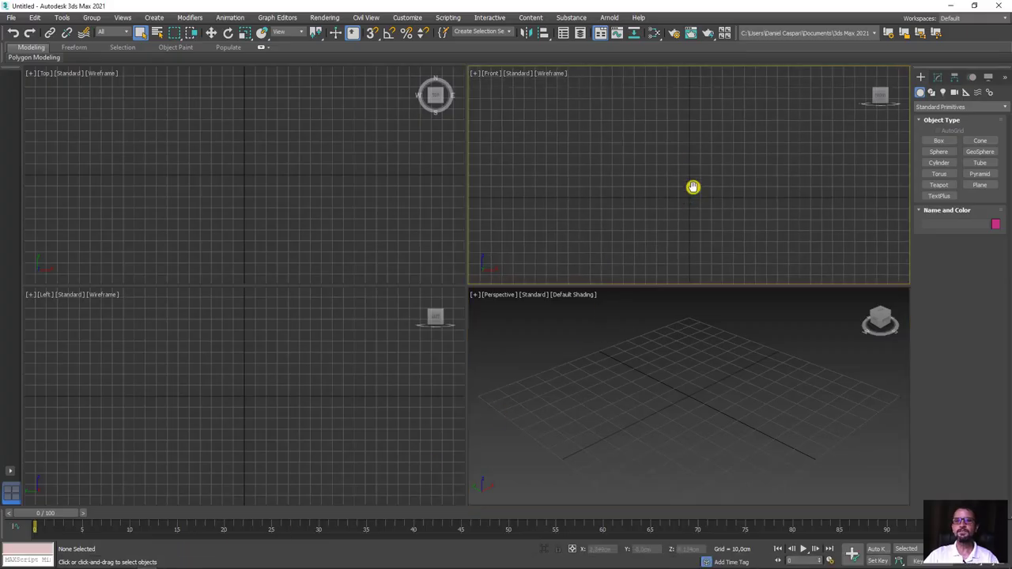
{"action": "middle_click_drag", "start_coordinate": [693, 188], "coordinate": [689, 205]}
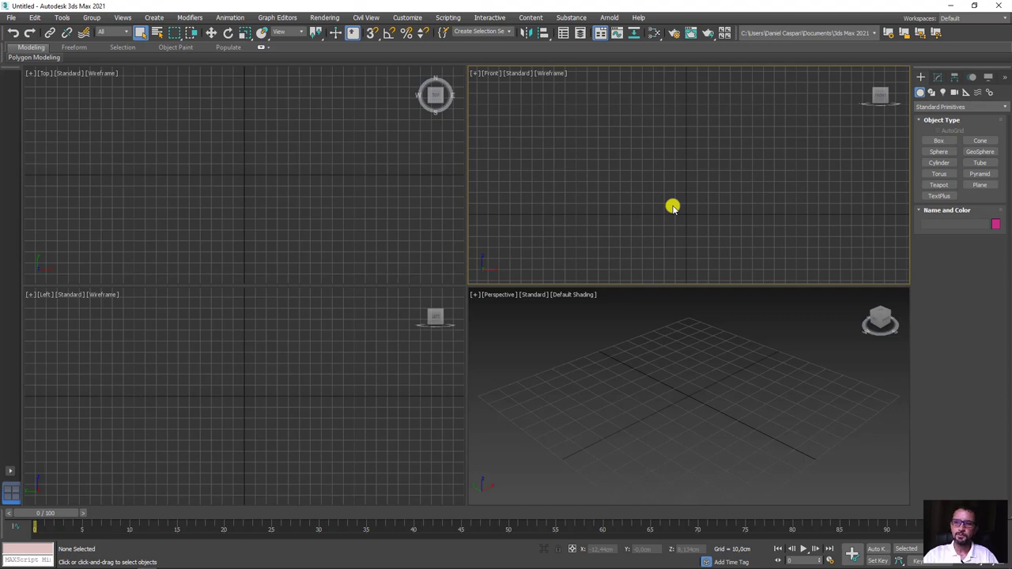
{"action": "left_click", "coordinate": [938, 163]}
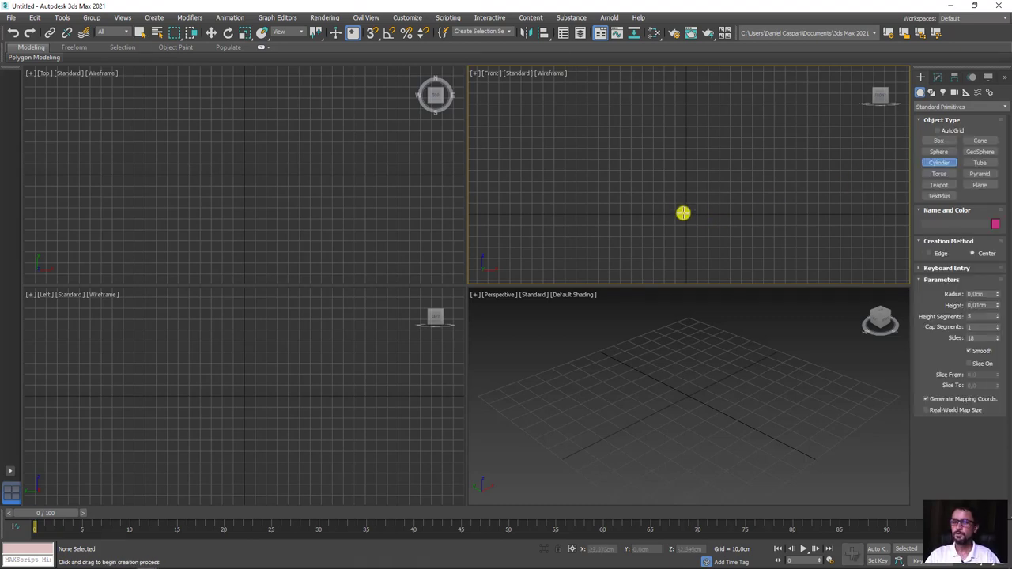
{"action": "left_click_drag", "start_coordinate": [685, 192], "coordinate": [703, 201]}
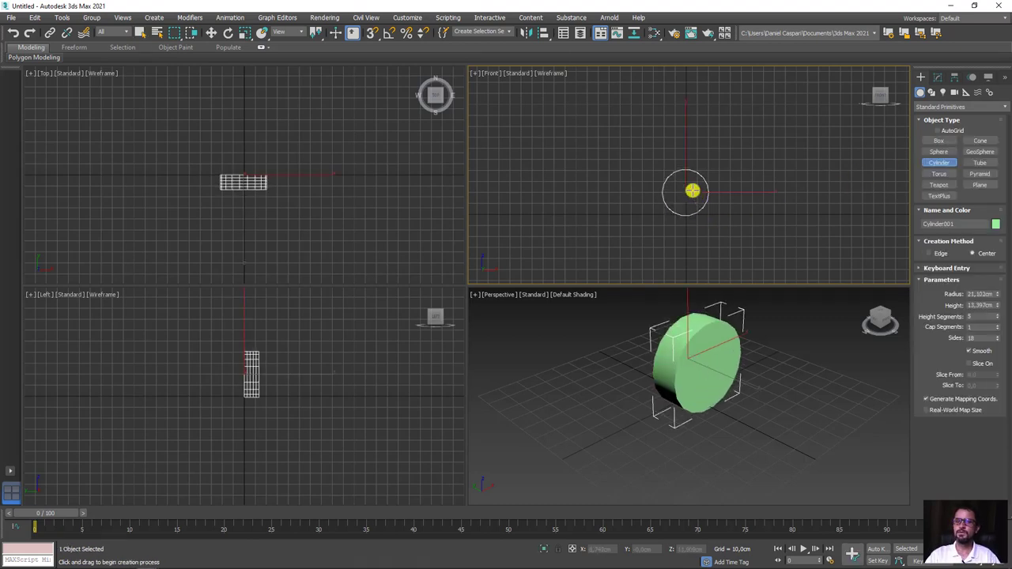
{"action": "left_click", "coordinate": [814, 360]}
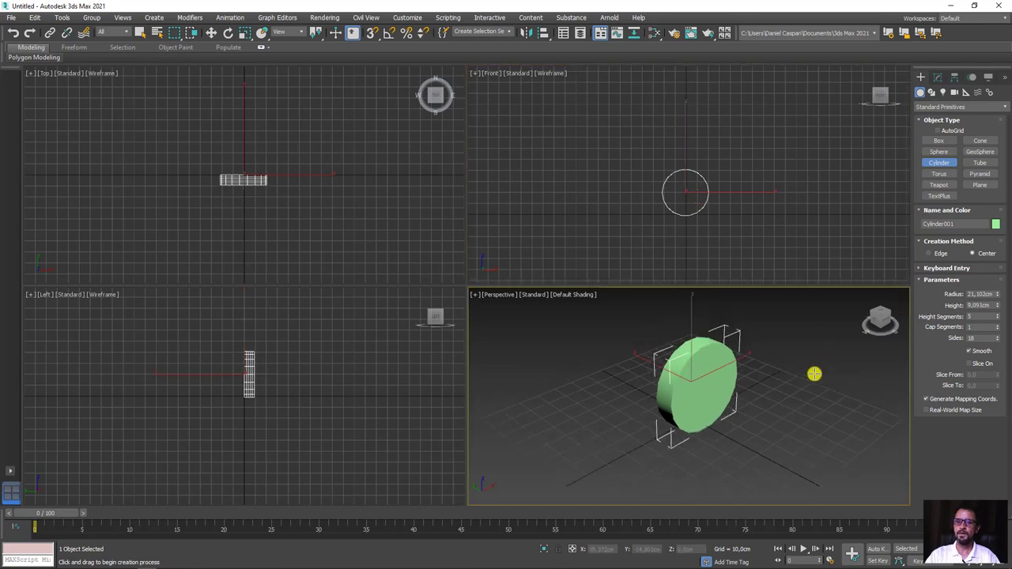
Step: Show edged faces and give the cylinder 1 height segment, 2 cap segments and 8 sides
{"action": "key", "text": "F4"}
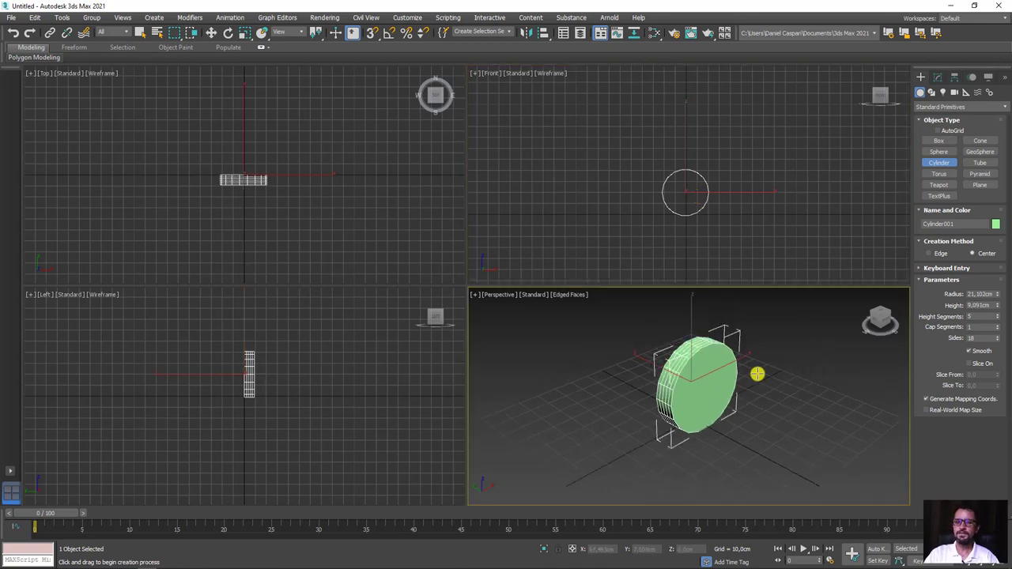
{"action": "key", "text": "j"}
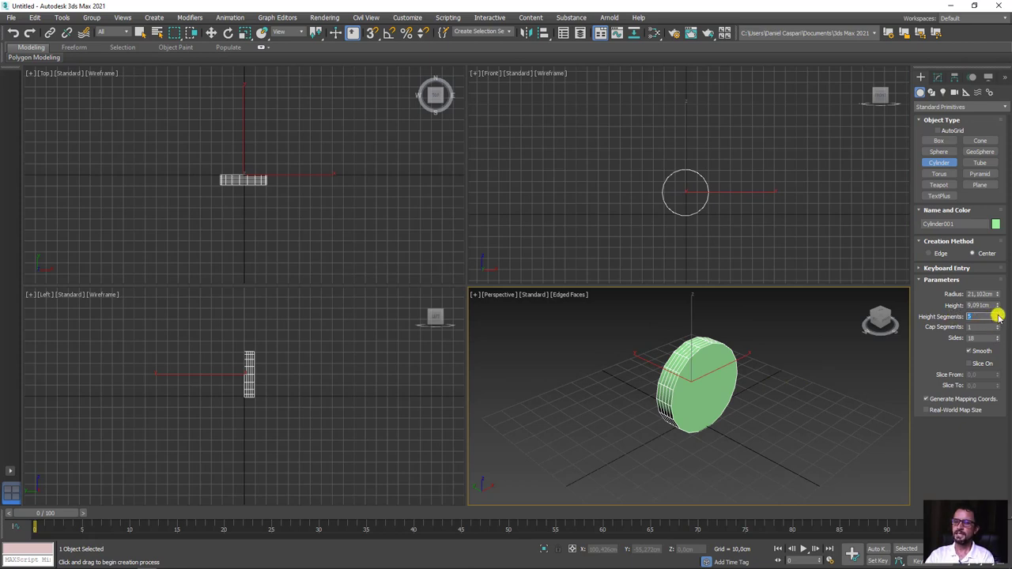
{"action": "type", "text": "1"}
{"action": "key", "text": "Return"}
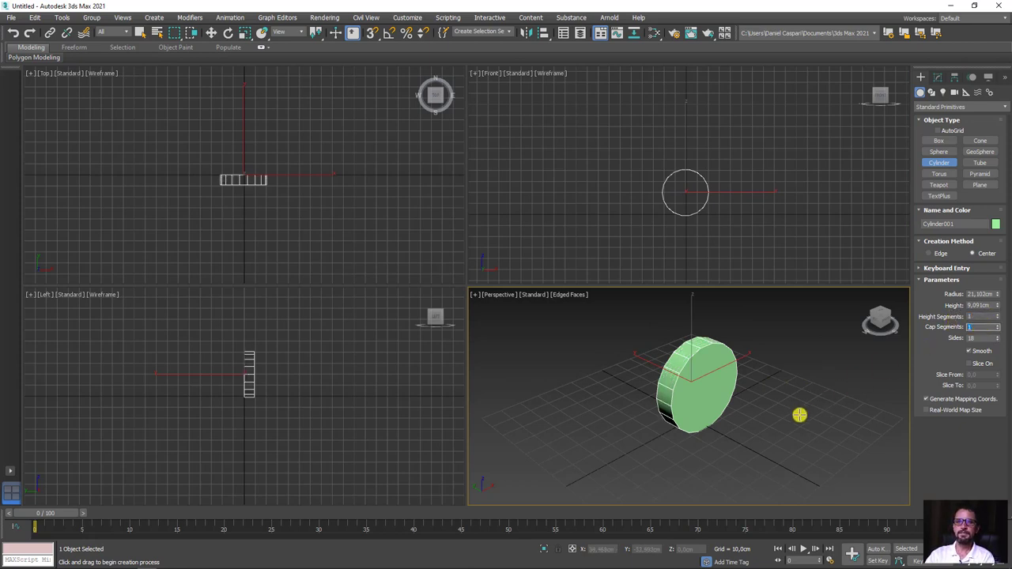
{"action": "type", "text": "2"}
{"action": "key", "text": "Return"}
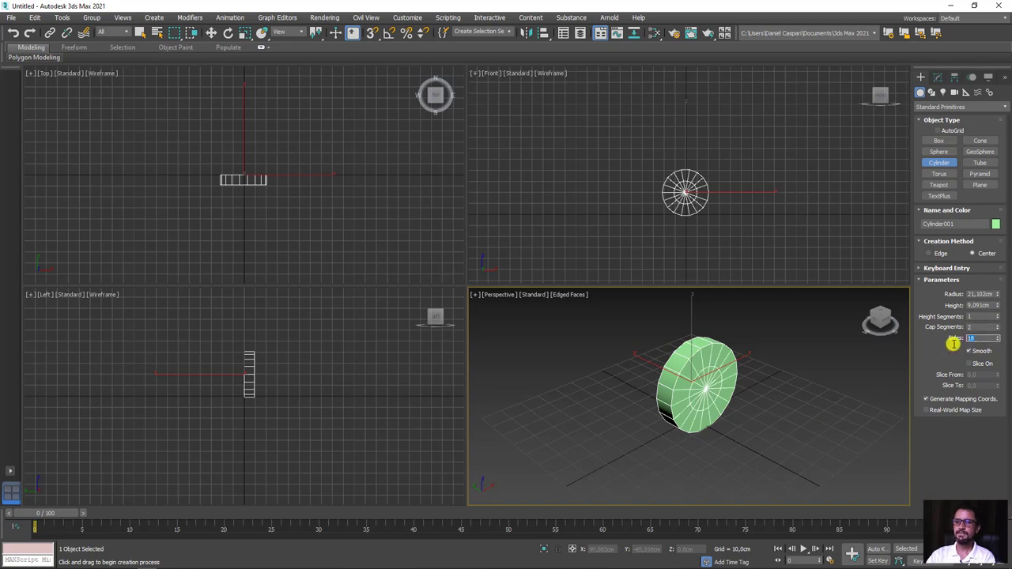
{"action": "type", "text": "8"}
{"action": "key", "text": "Return"}
{"action": "mouse_move", "coordinate": [730, 406]}
{"action": "middle_mouse_down", "text": "alt"}
{"action": "mouse_move", "coordinate": [717, 389]}
{"action": "mouse_move", "coordinate": [712, 407]}
{"action": "mouse_move", "coordinate": [702, 320]}
{"action": "middle_mouse_up", "text": "alt"}
{"action": "middle_click_drag", "start_coordinate": [687, 396], "coordinate": [674, 388]}
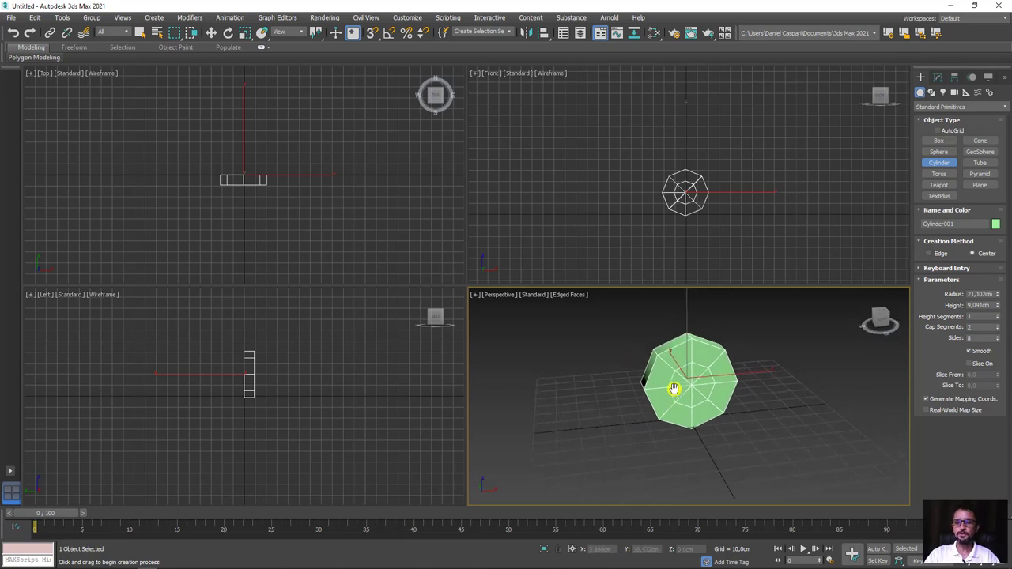
{"action": "left_click", "coordinate": [938, 76]}
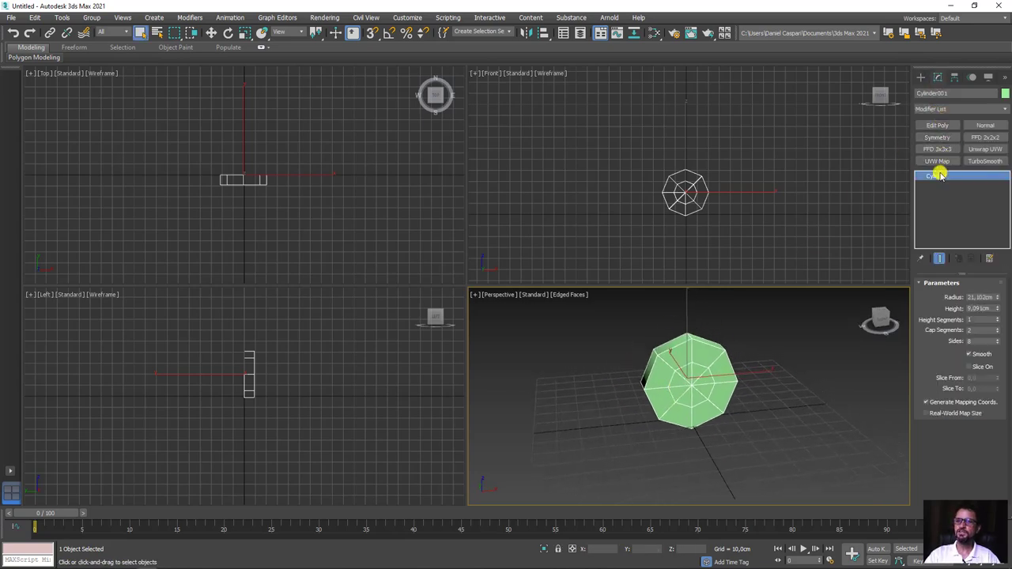
Step: Add an Edit Poly modifier to the cylinder
{"action": "left_click", "coordinate": [971, 106]}
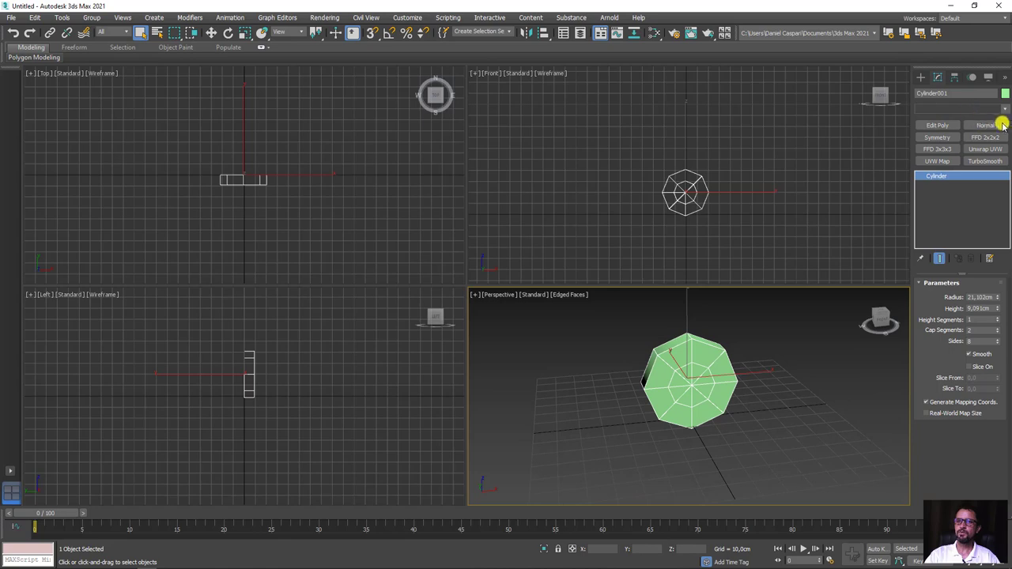
{"action": "left_click", "coordinate": [974, 108]}
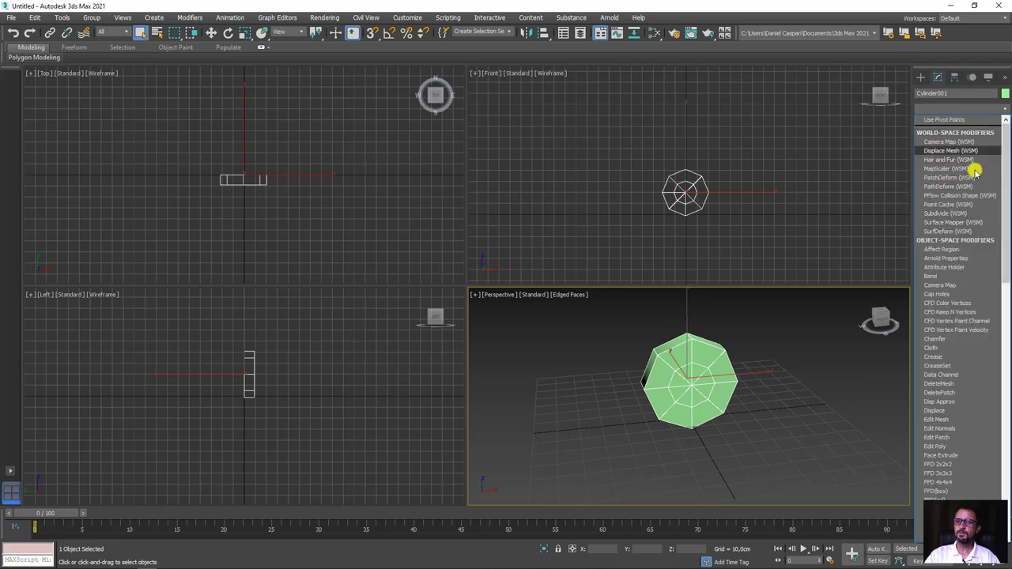
{"action": "left_click_drag", "start_coordinate": [1003, 256], "coordinate": [1000, 305]}
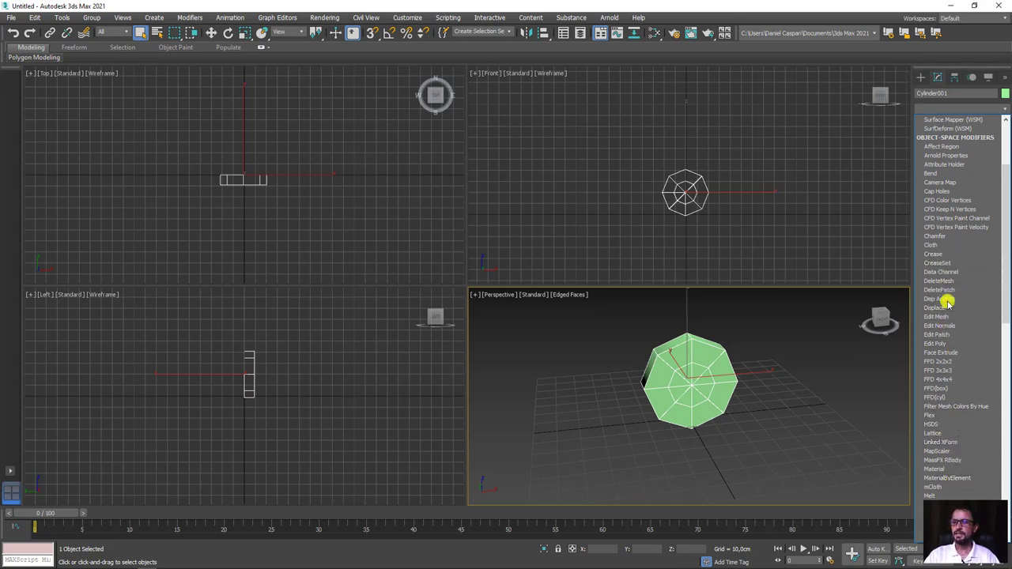
{"action": "left_click", "coordinate": [945, 343]}
Step: Select the cylinder's end faces at Polygon level and extrude them
{"action": "mouse_move", "coordinate": [794, 393]}
{"action": "middle_mouse_down", "text": "alt"}
{"action": "mouse_move", "coordinate": [717, 393]}
{"action": "mouse_move", "coordinate": [861, 415]}
{"action": "middle_mouse_up", "text": "alt"}
{"action": "left_click", "coordinate": [969, 368]}
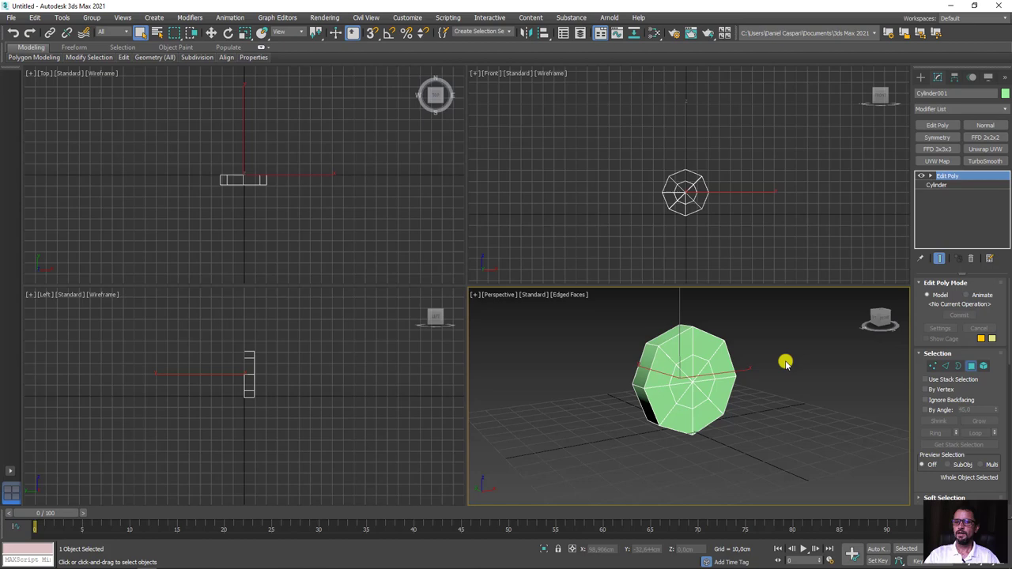
{"action": "left_click", "coordinate": [645, 366]}
{"action": "left_click", "coordinate": [641, 400], "text": "ctrl"}
{"action": "mouse_move", "coordinate": [667, 416]}
{"action": "middle_mouse_down", "text": "alt"}
{"action": "mouse_move", "coordinate": [642, 372]}
{"action": "mouse_move", "coordinate": [683, 414]}
{"action": "mouse_move", "coordinate": [677, 346]}
{"action": "middle_mouse_up", "text": "alt"}
{"action": "left_click", "coordinate": [676, 344], "text": "ctrl"}
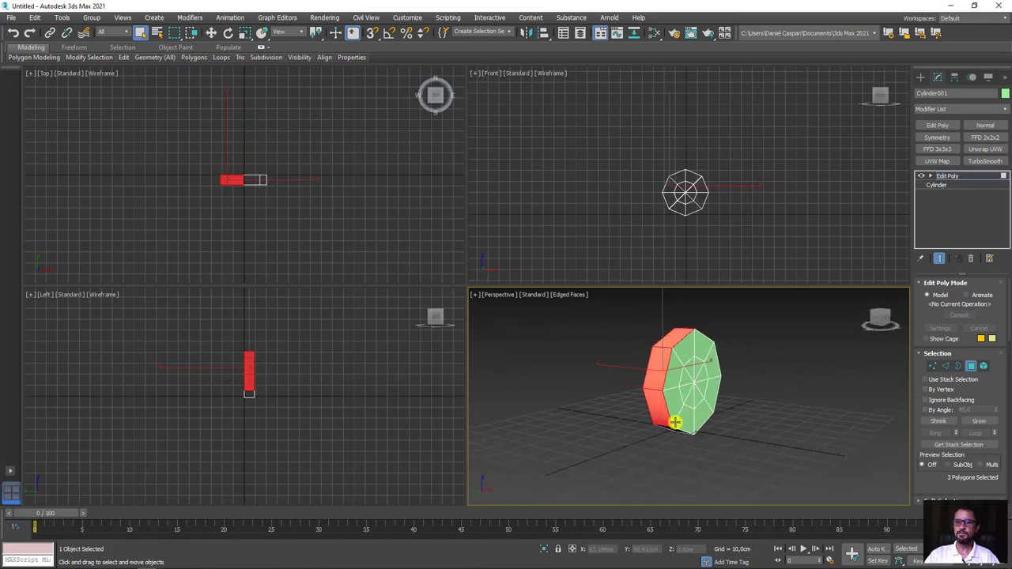
{"action": "middle_click_drag", "start_coordinate": [673, 420], "coordinate": [789, 420], "text": "alt"}
{"action": "left_click", "coordinate": [681, 428], "text": "ctrl"}
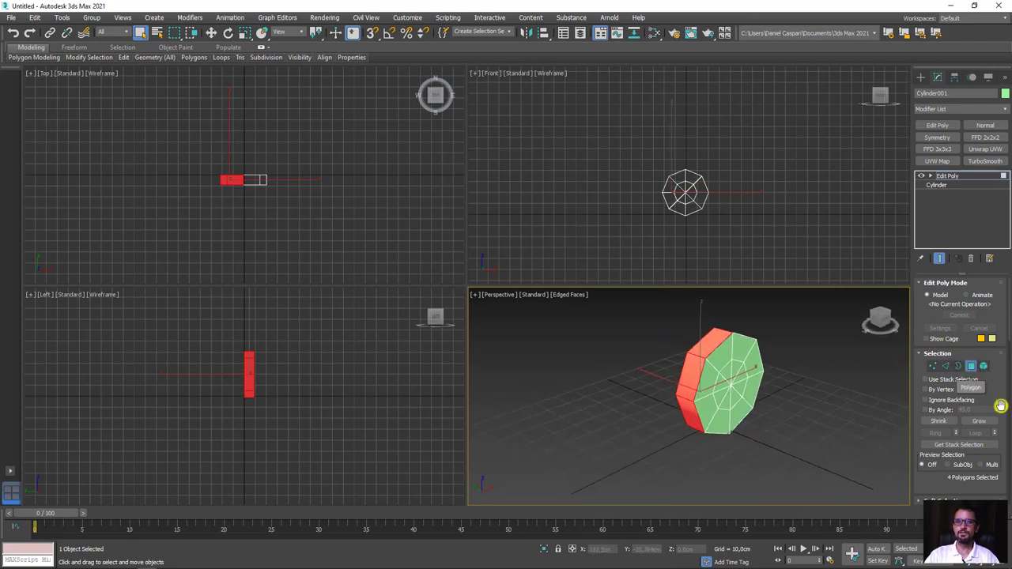
{"action": "scroll", "coordinate": [970, 362], "scroll_direction": "down", "scroll_amount": 3}
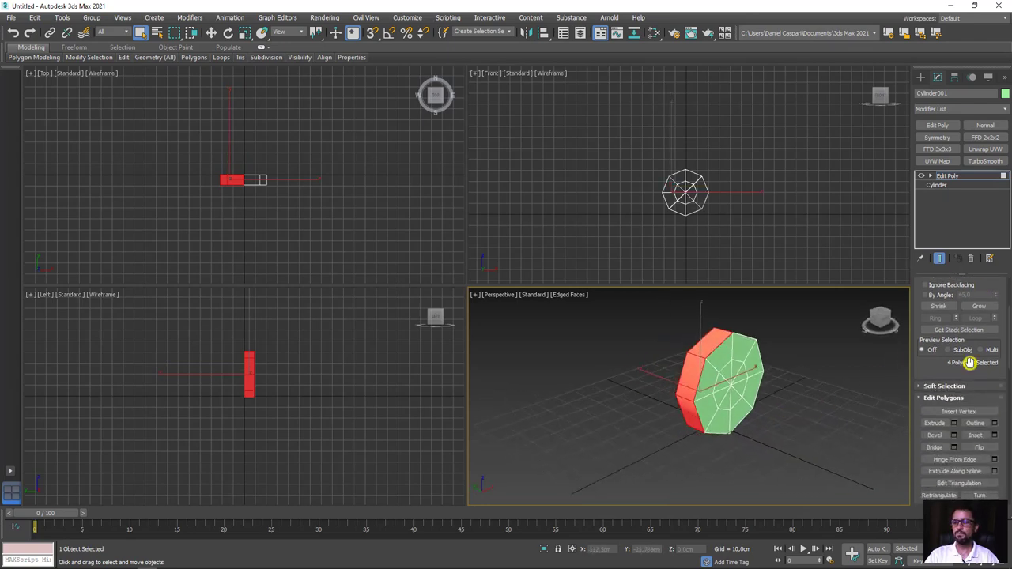
{"action": "left_click", "coordinate": [954, 424]}
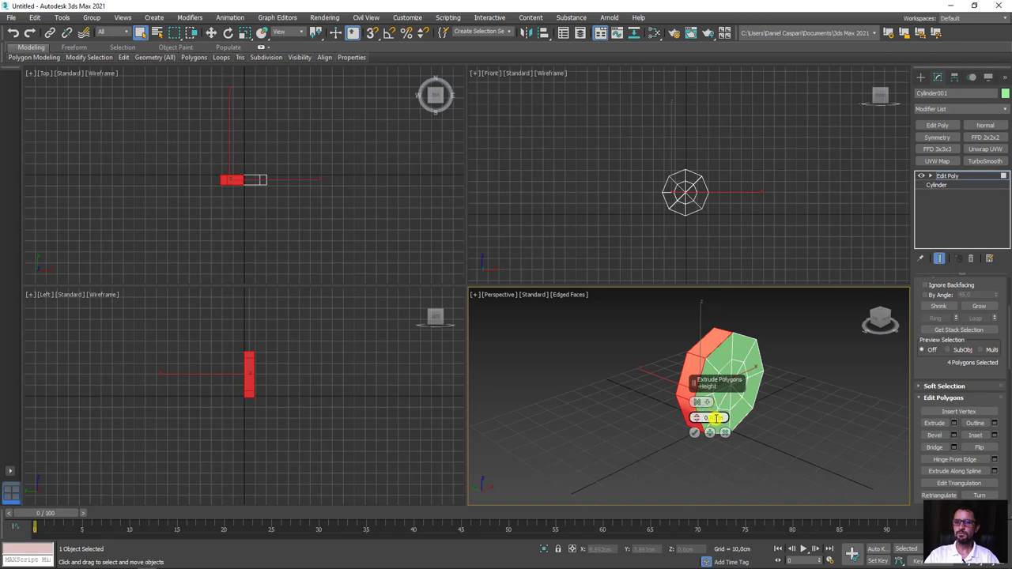
{"action": "left_click", "coordinate": [697, 433]}
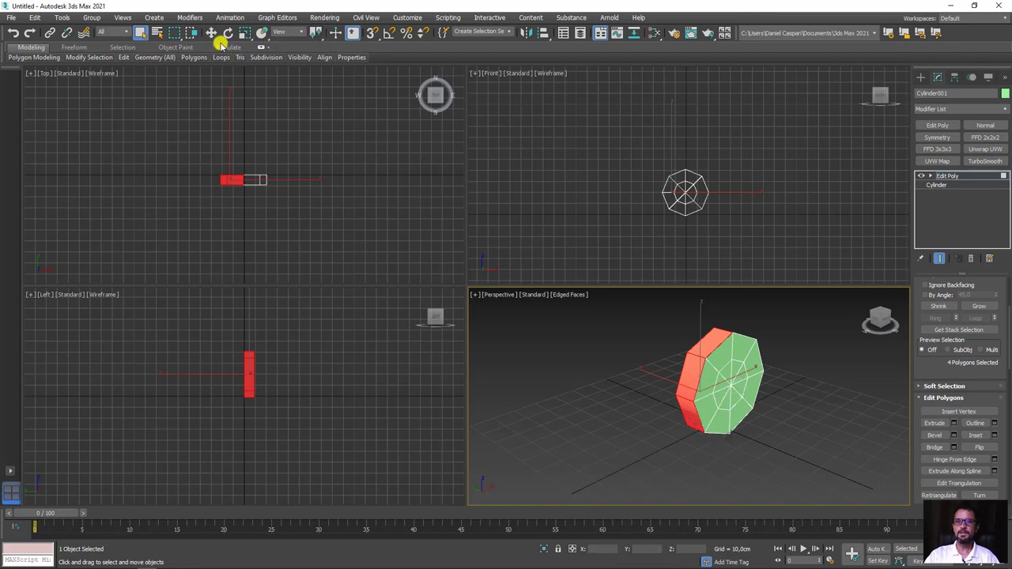
Step: Move the extruded faces far along -X to form a long octagonal bar
{"action": "left_click", "coordinate": [212, 33]}
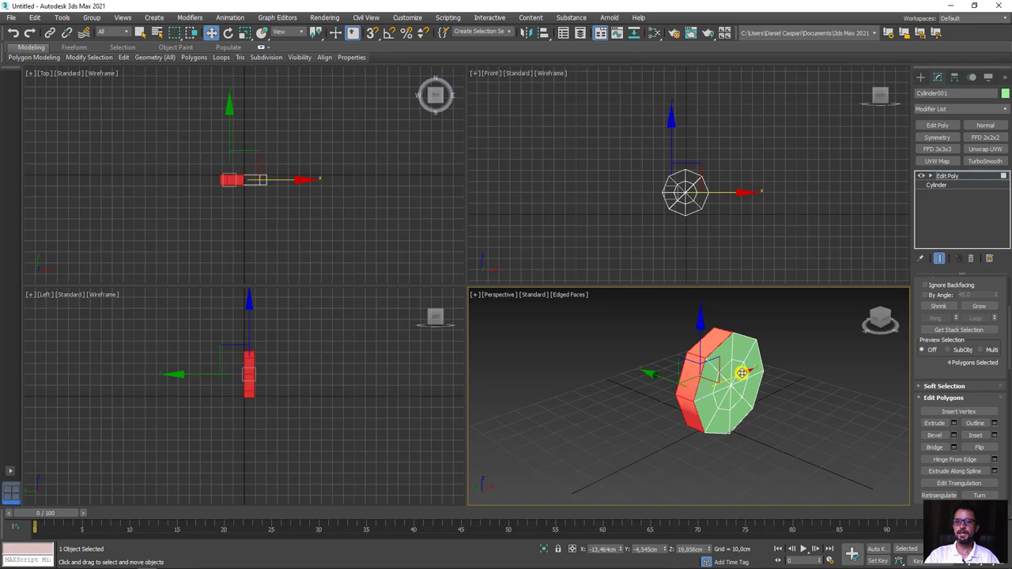
{"action": "mouse_move", "coordinate": [742, 378]}
{"action": "left_mouse_down"}
{"action": "mouse_move", "coordinate": [540, 430]}
{"action": "mouse_move", "coordinate": [590, 414]}
{"action": "left_mouse_up"}
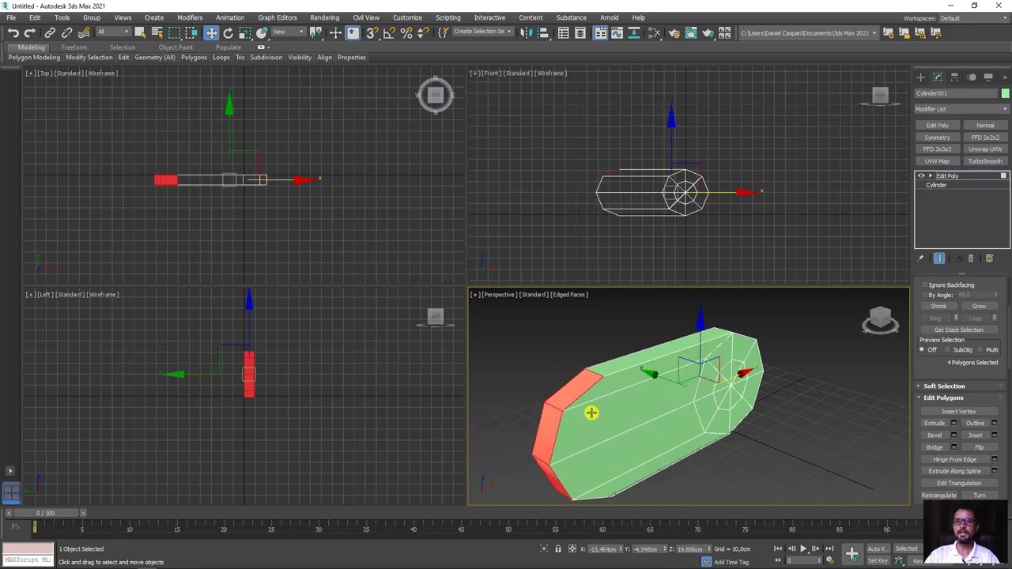
{"action": "left_click", "coordinate": [590, 414]}
{"action": "scroll", "coordinate": [602, 417], "scroll_direction": "down", "scroll_amount": 5}
{"action": "middle_click_drag", "start_coordinate": [647, 414], "coordinate": [755, 361]}
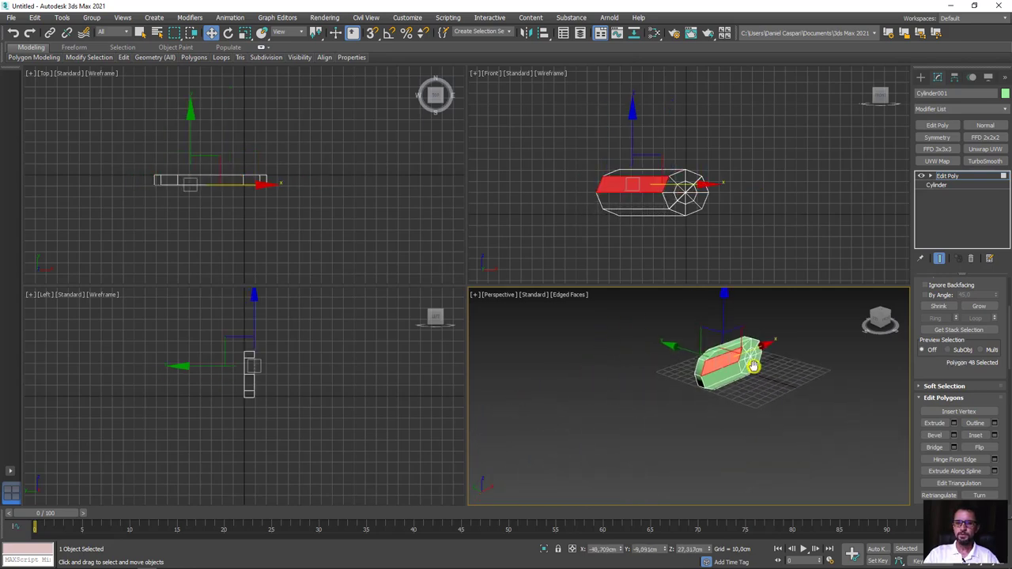
{"action": "key", "text": "ctrl+z"}
{"action": "left_click_drag", "start_coordinate": [744, 352], "coordinate": [707, 403]}
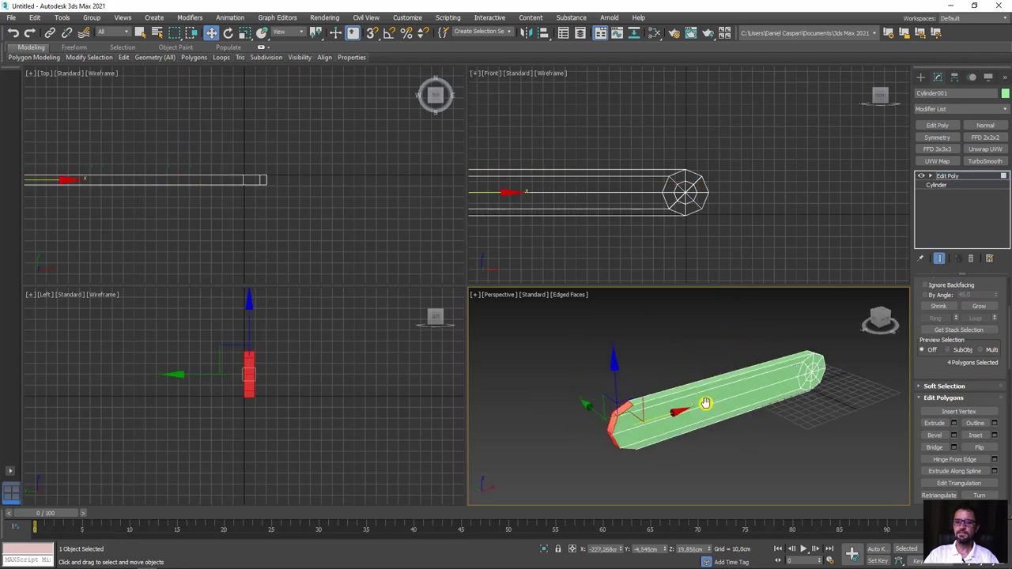
{"action": "middle_click_drag", "start_coordinate": [707, 402], "coordinate": [697, 383], "text": "alt"}
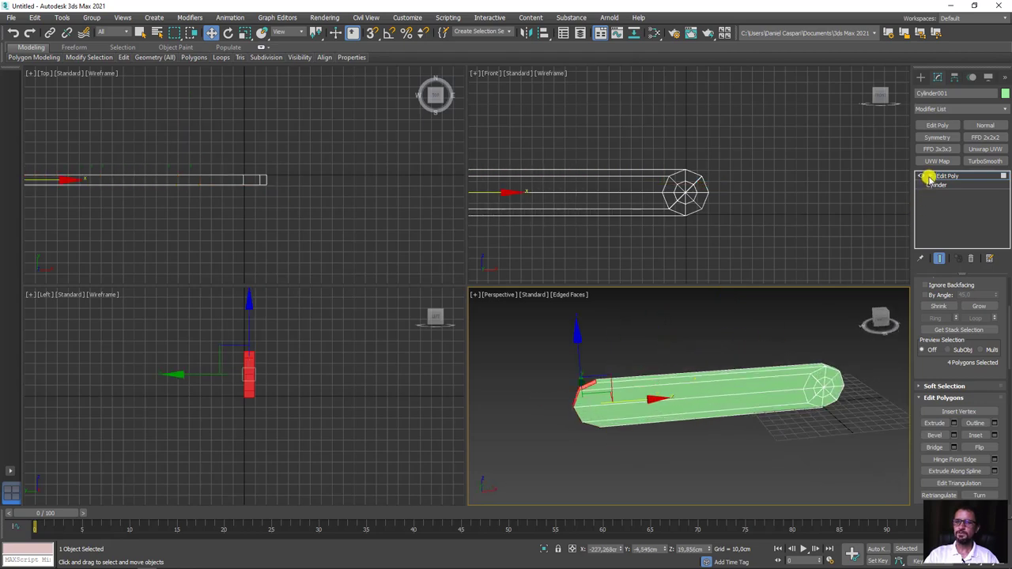
{"action": "left_click", "coordinate": [926, 176]}
{"action": "left_click", "coordinate": [949, 185]}
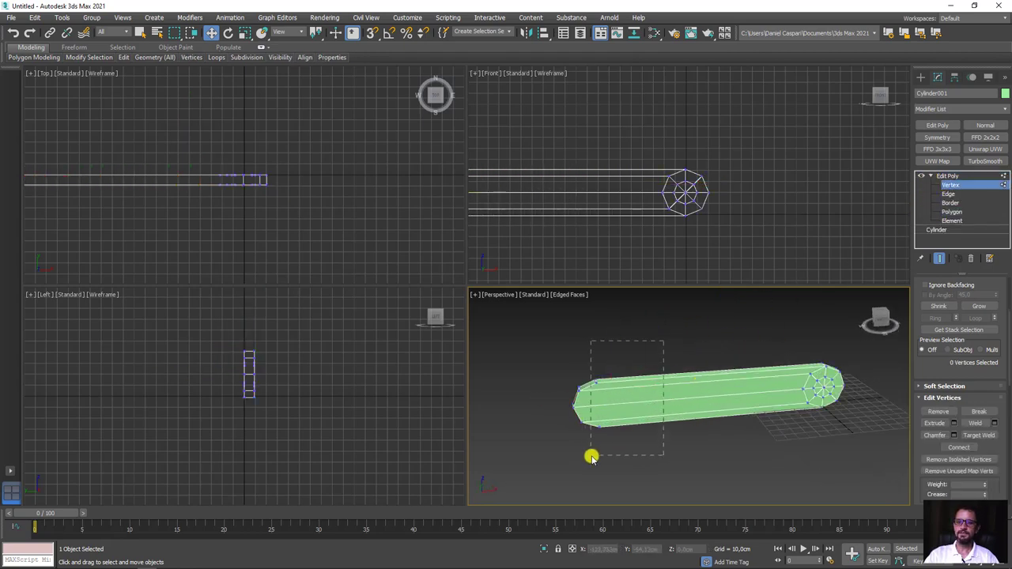
Step: Select the bar's near-end vertices and add a Symmetry modifier
{"action": "left_click_drag", "start_coordinate": [663, 342], "coordinate": [592, 457]}
{"action": "middle_click_drag", "start_coordinate": [707, 420], "coordinate": [752, 409], "text": "alt"}
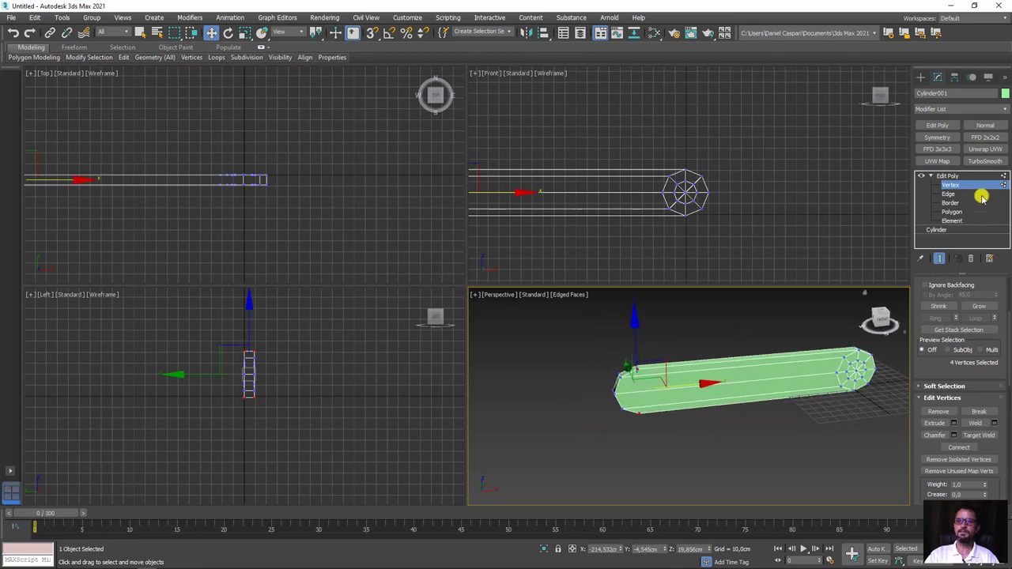
{"action": "left_click", "coordinate": [1002, 111]}
{"action": "left_click_drag", "start_coordinate": [1003, 121], "coordinate": [999, 500]}
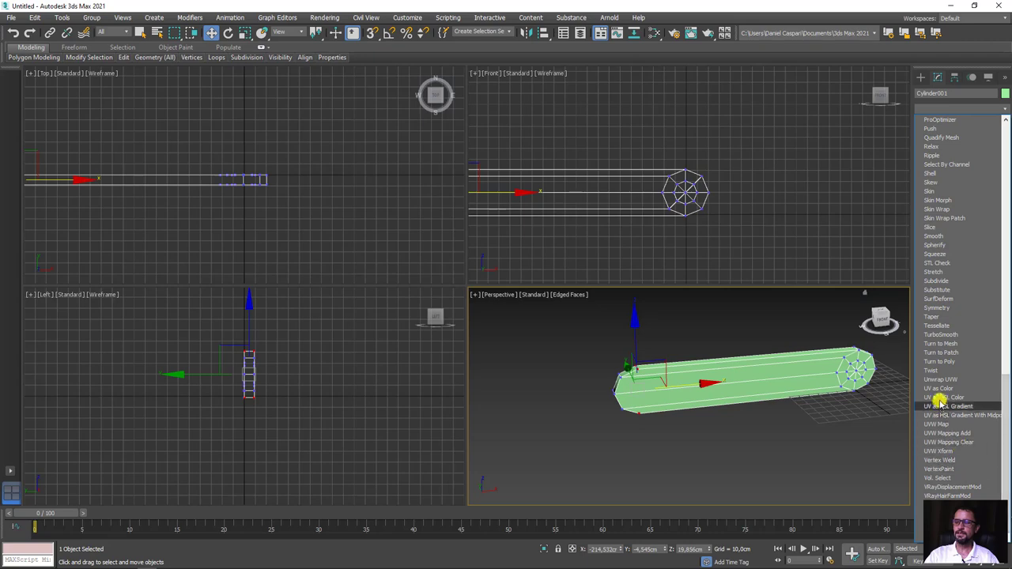
{"action": "left_click", "coordinate": [941, 307]}
Step: Add another Edit Poly on top and select all 34 vertices
{"action": "mouse_move", "coordinate": [708, 382]}
{"action": "middle_mouse_down", "text": "alt"}
{"action": "mouse_move", "coordinate": [749, 387]}
{"action": "mouse_move", "coordinate": [791, 350]}
{"action": "middle_mouse_up", "text": "alt"}
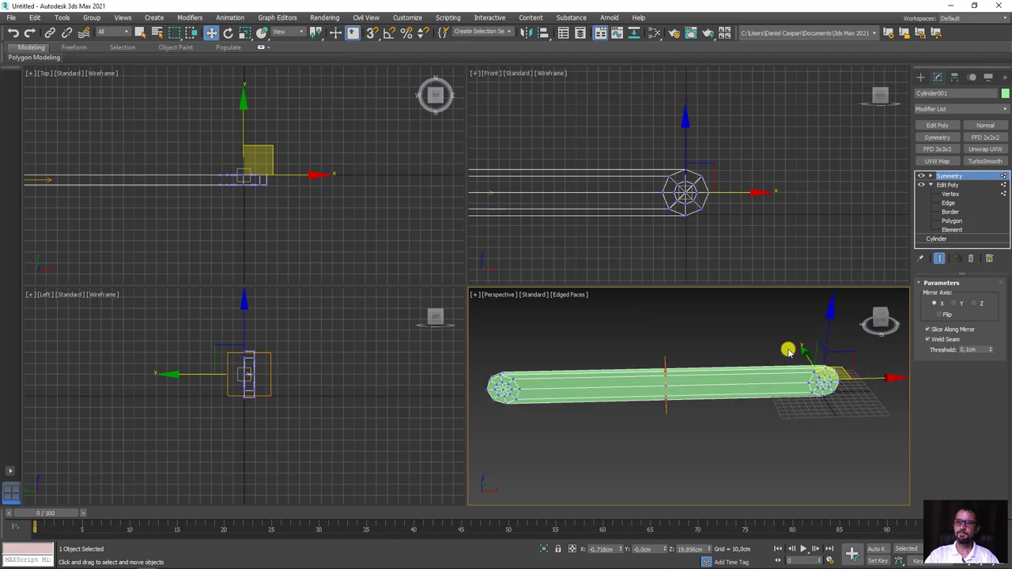
{"action": "left_click", "coordinate": [938, 126]}
{"action": "left_click", "coordinate": [934, 365]}
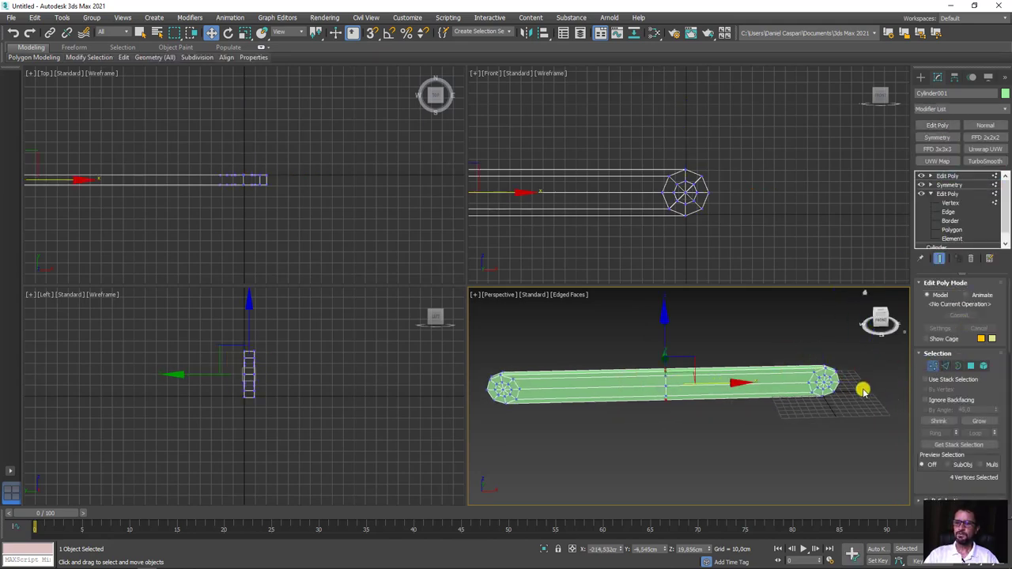
{"action": "scroll", "coordinate": [746, 425], "scroll_direction": "up", "scroll_amount": 3}
{"action": "scroll", "coordinate": [743, 368], "scroll_direction": "up", "scroll_amount": 3}
{"action": "key", "text": "ctrl+a"}
{"action": "scroll", "coordinate": [751, 368], "scroll_direction": "down", "scroll_amount": 3}
{"action": "scroll", "coordinate": [771, 368], "scroll_direction": "down", "scroll_amount": 5}
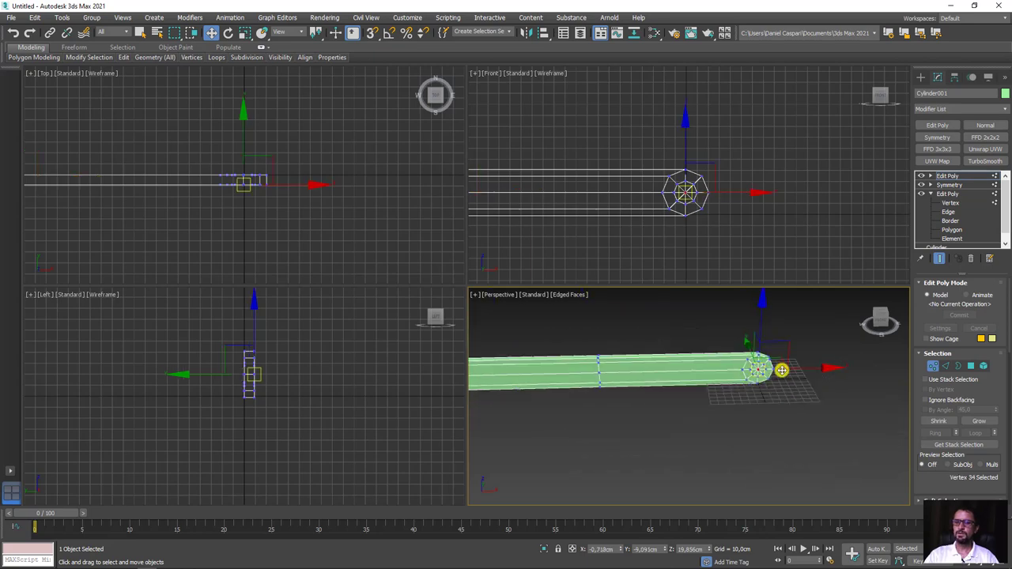
{"action": "scroll", "coordinate": [799, 360], "scroll_direction": "down", "scroll_amount": 3}
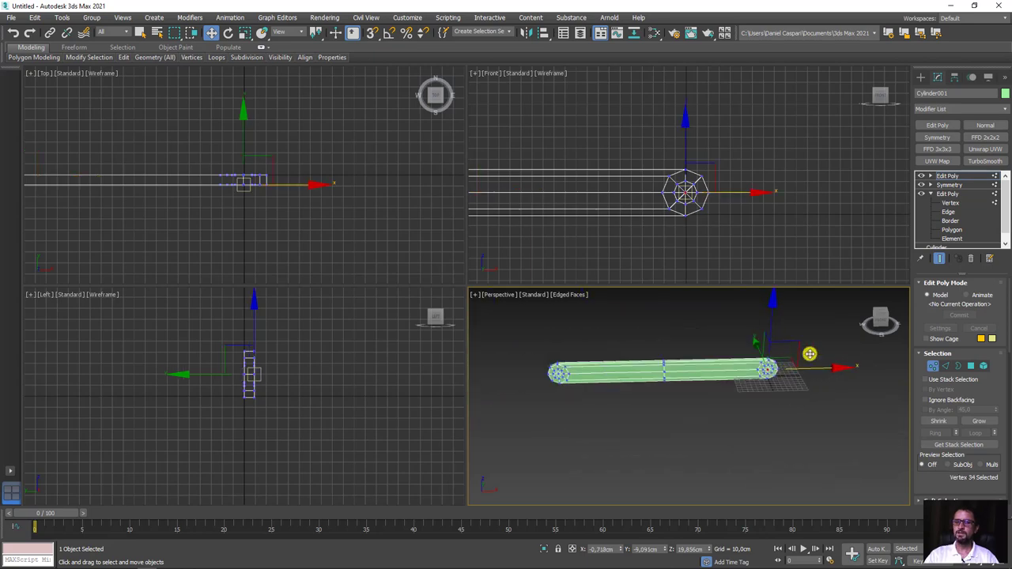
Step: Add a second Symmetry modifier flipped along X
{"action": "left_click", "coordinate": [1005, 109]}
{"action": "left_click_drag", "start_coordinate": [1005, 140], "coordinate": [1005, 436]}
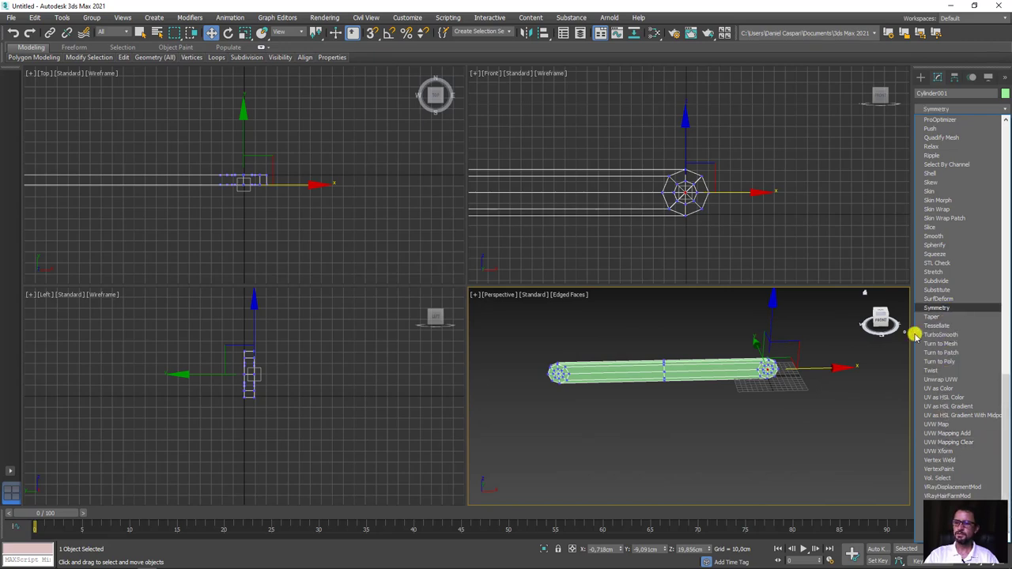
{"action": "left_click", "coordinate": [937, 308]}
{"action": "left_click", "coordinate": [942, 308]}
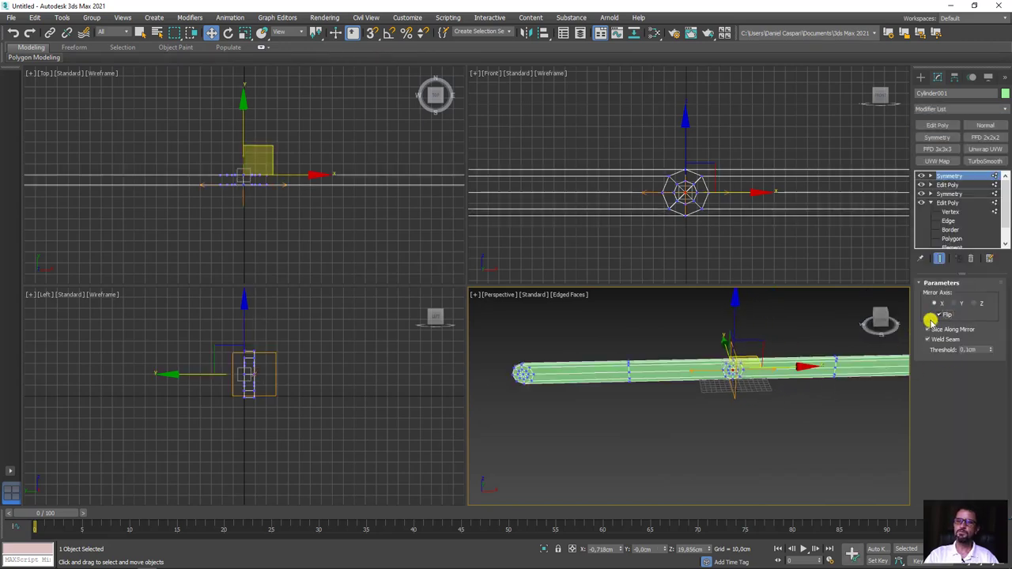
{"action": "mouse_move", "coordinate": [739, 413]}
{"action": "middle_mouse_down", "text": "alt"}
{"action": "mouse_move", "coordinate": [745, 392]}
{"action": "mouse_move", "coordinate": [691, 406]}
{"action": "mouse_move", "coordinate": [766, 404]}
{"action": "mouse_move", "coordinate": [757, 409]}
{"action": "mouse_move", "coordinate": [760, 388]}
{"action": "mouse_move", "coordinate": [836, 385]}
{"action": "middle_mouse_up", "text": "alt"}
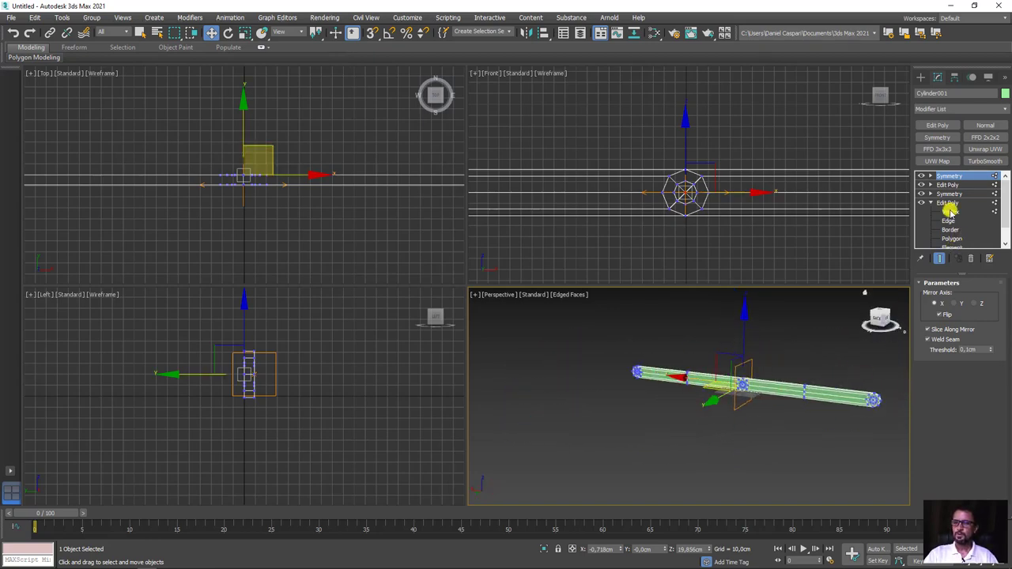
Step: Turn off the top Symmetry and enter Vertex level on the lower Edit Poly
{"action": "left_click", "coordinate": [922, 176]}
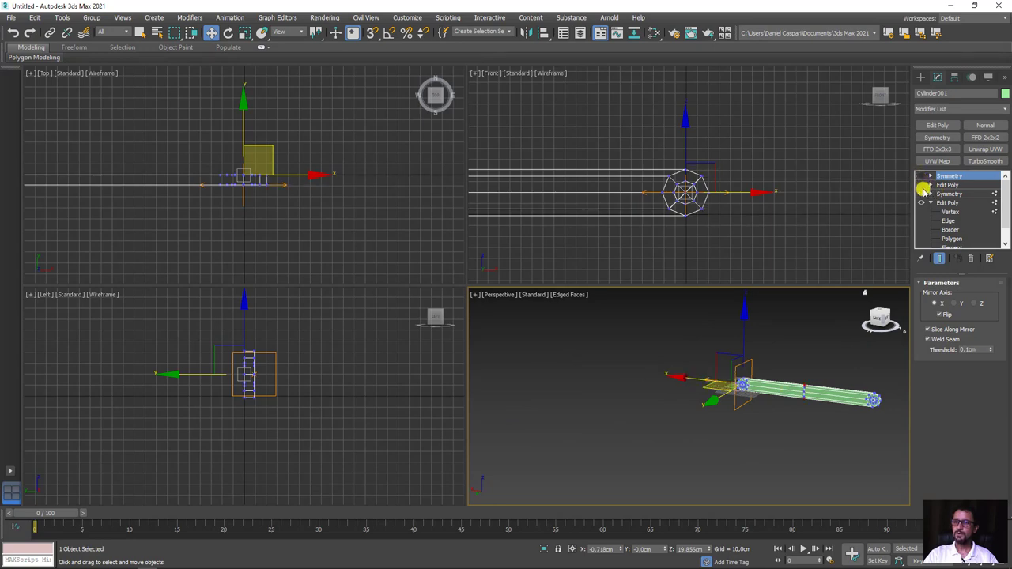
{"action": "left_click", "coordinate": [923, 193]}
{"action": "key", "text": "z"}
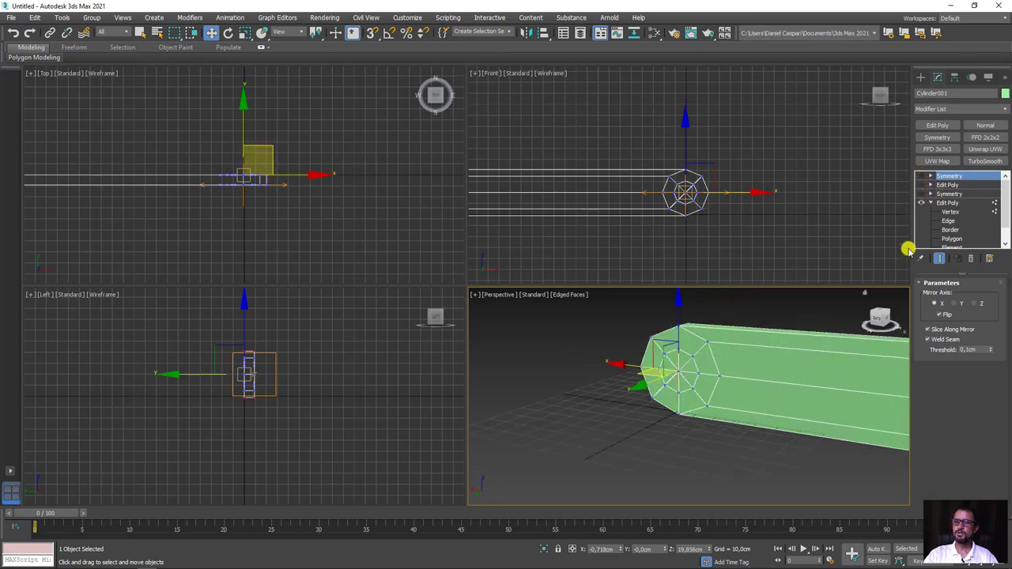
{"action": "left_click", "coordinate": [951, 212]}
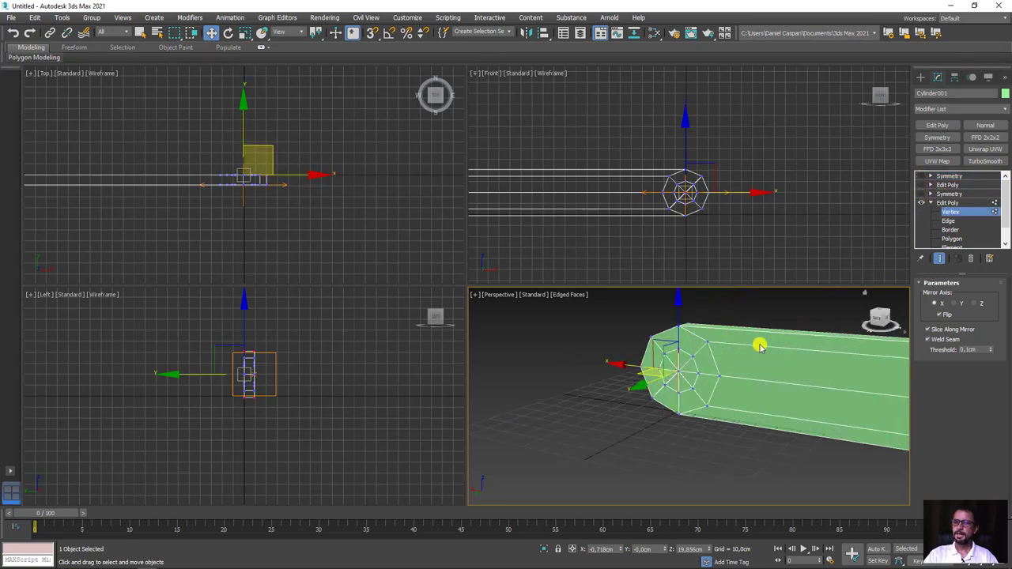
Step: Select the 8-polygon end cap and extrude it outward
{"action": "left_click", "coordinate": [678, 372]}
{"action": "left_click", "coordinate": [969, 366], "text": "ctrl"}
{"action": "middle_click_drag", "start_coordinate": [696, 380], "coordinate": [923, 428], "text": "alt"}
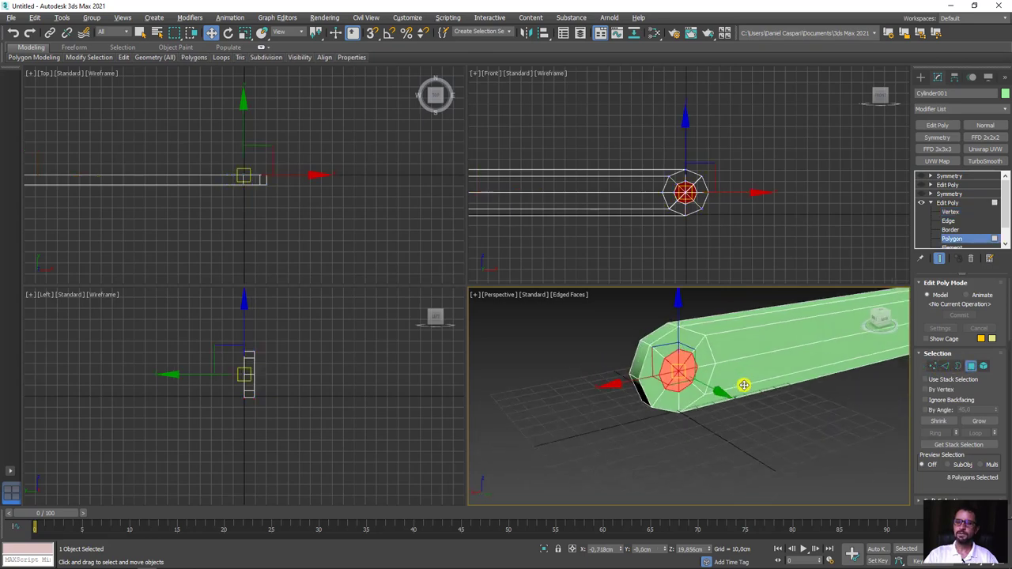
{"action": "left_click_drag", "start_coordinate": [932, 485], "coordinate": [931, 330]}
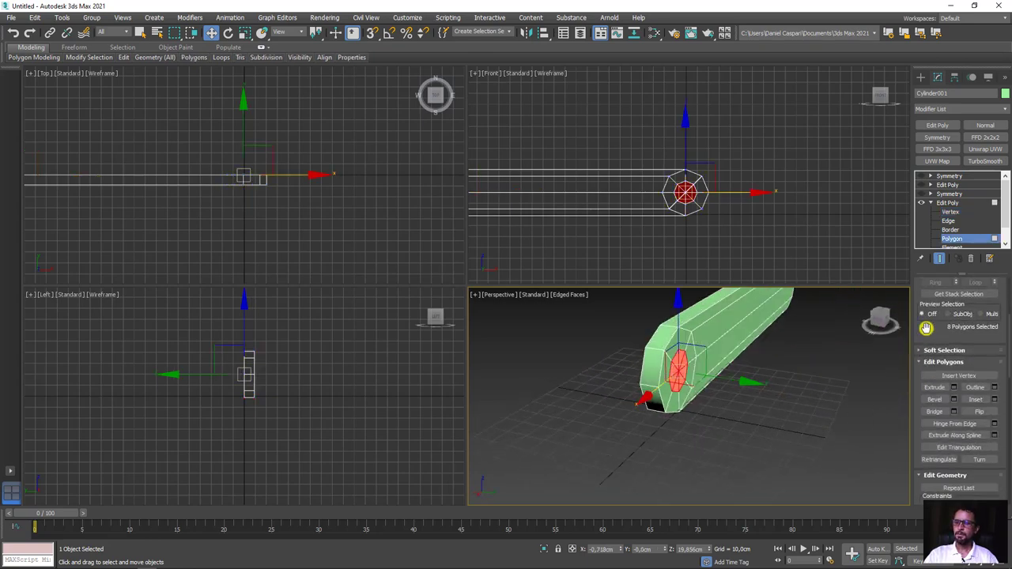
{"action": "left_click", "coordinate": [935, 384]}
{"action": "left_click_drag", "start_coordinate": [691, 373], "coordinate": [649, 298]}
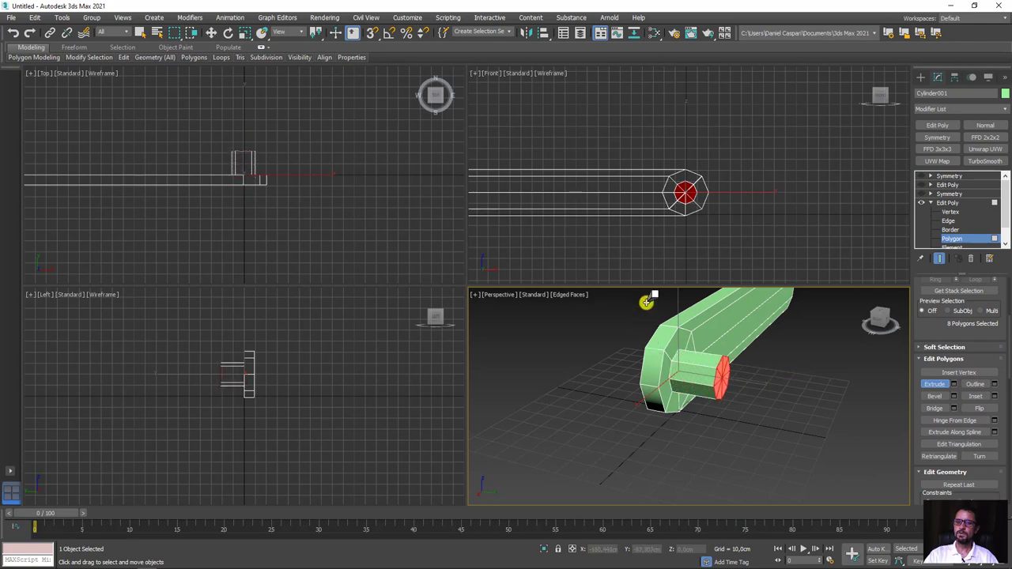
{"action": "scroll", "coordinate": [696, 364], "scroll_direction": "down", "scroll_amount": 5}
Step: Pull the extruded cap along Y into a long arm and re-enable the lower Symmetry
{"action": "key", "text": "w"}
{"action": "middle_click_drag", "start_coordinate": [733, 405], "coordinate": [651, 403]}
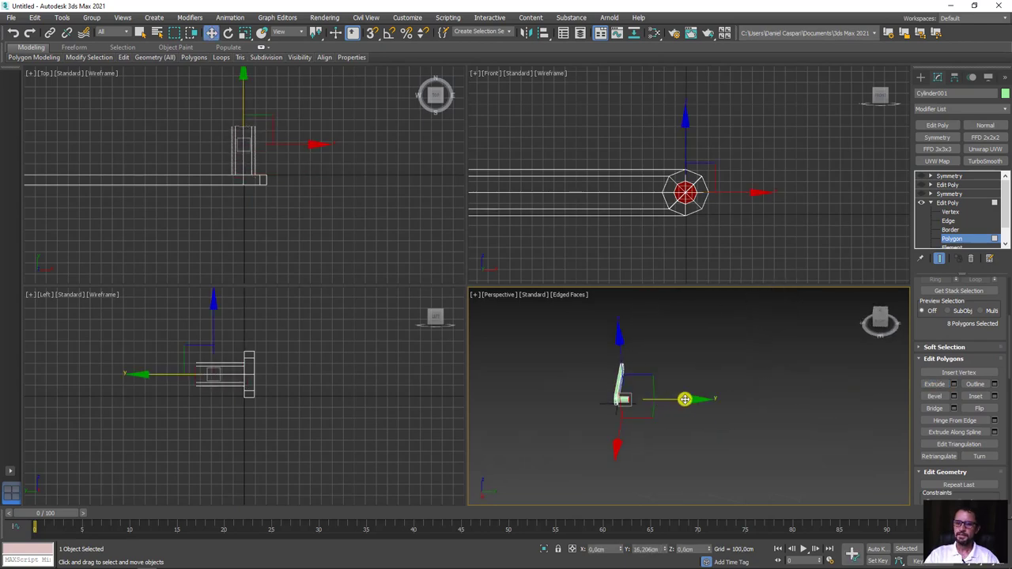
{"action": "left_click_drag", "start_coordinate": [723, 398], "coordinate": [790, 368]}
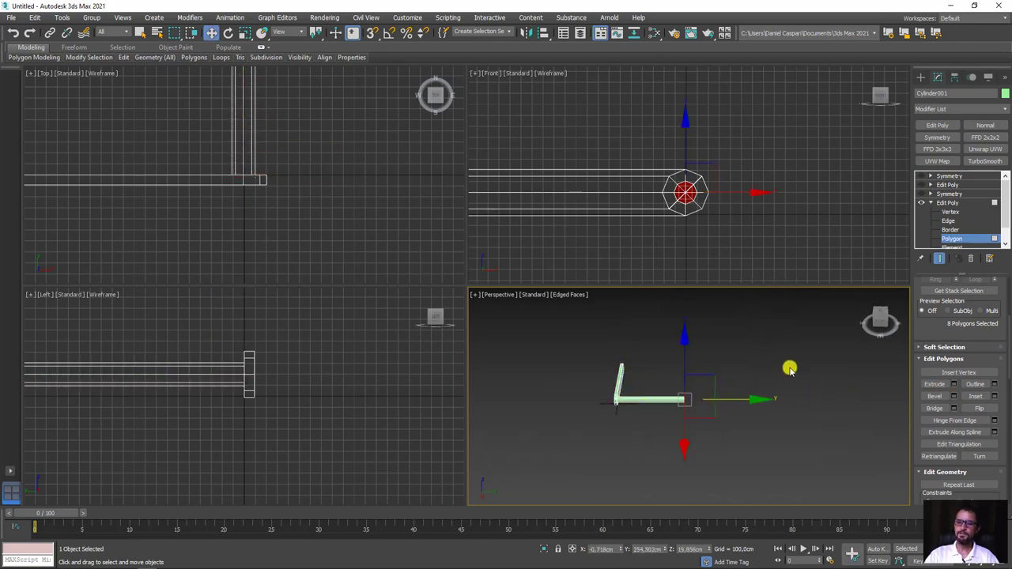
{"action": "left_click", "coordinate": [738, 363]}
{"action": "middle_click_drag", "start_coordinate": [688, 378], "coordinate": [922, 260], "text": "alt"}
{"action": "left_click", "coordinate": [946, 204]}
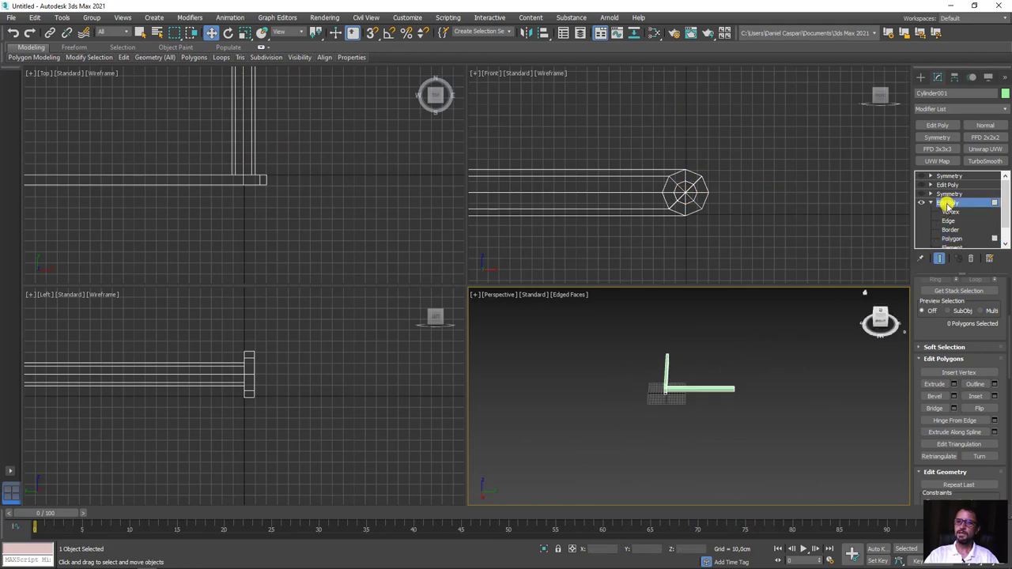
{"action": "left_click", "coordinate": [926, 193]}
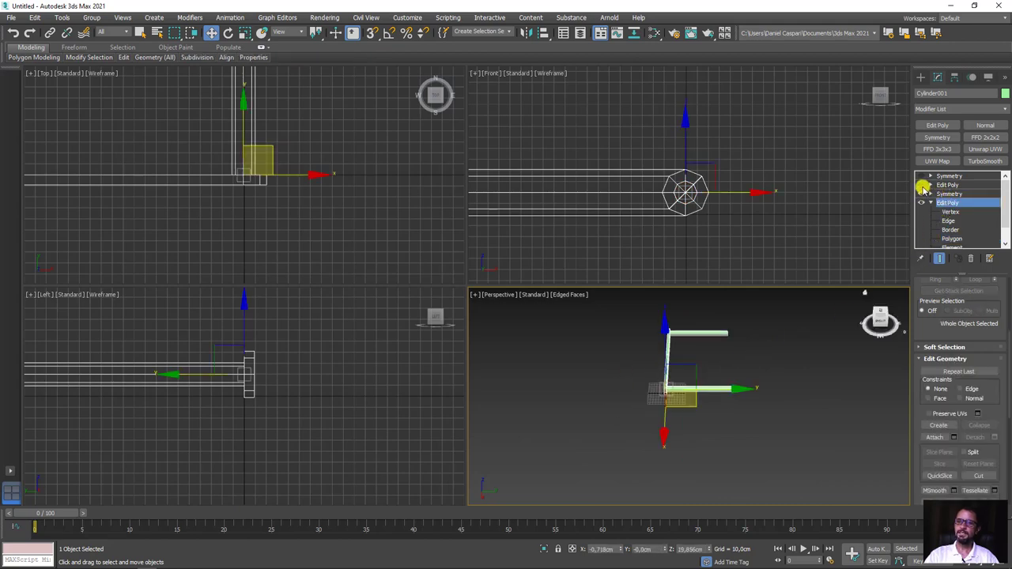
Step: Re-enable the top Symmetry to form the E shape and add a new Edit Poly
{"action": "left_click", "coordinate": [921, 176]}
{"action": "mouse_move", "coordinate": [759, 372]}
{"action": "middle_mouse_down", "text": "alt"}
{"action": "mouse_move", "coordinate": [740, 340]}
{"action": "mouse_move", "coordinate": [802, 373]}
{"action": "mouse_move", "coordinate": [755, 384]}
{"action": "mouse_move", "coordinate": [932, 243]}
{"action": "middle_mouse_up", "text": "alt"}
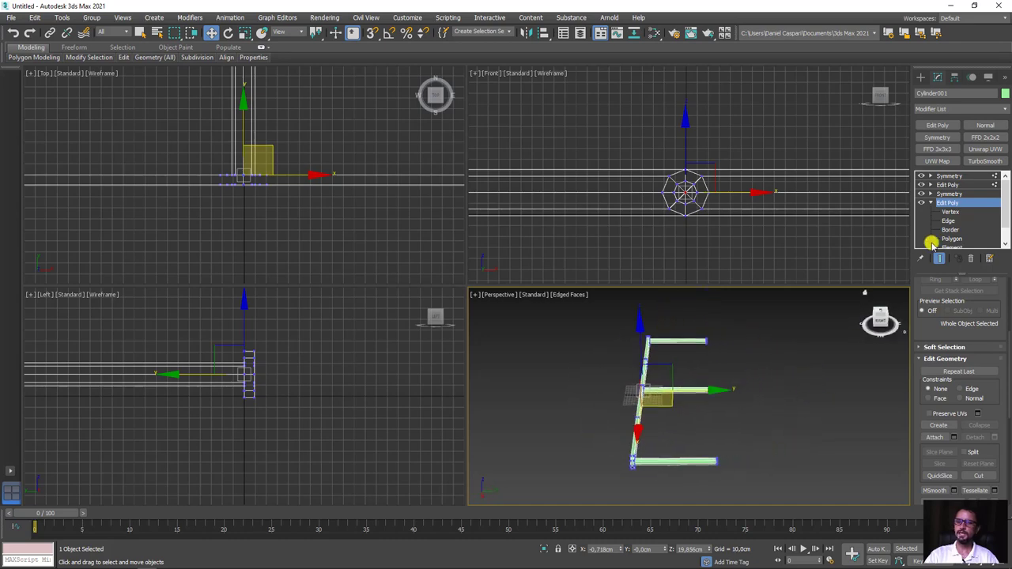
{"action": "left_click", "coordinate": [953, 175]}
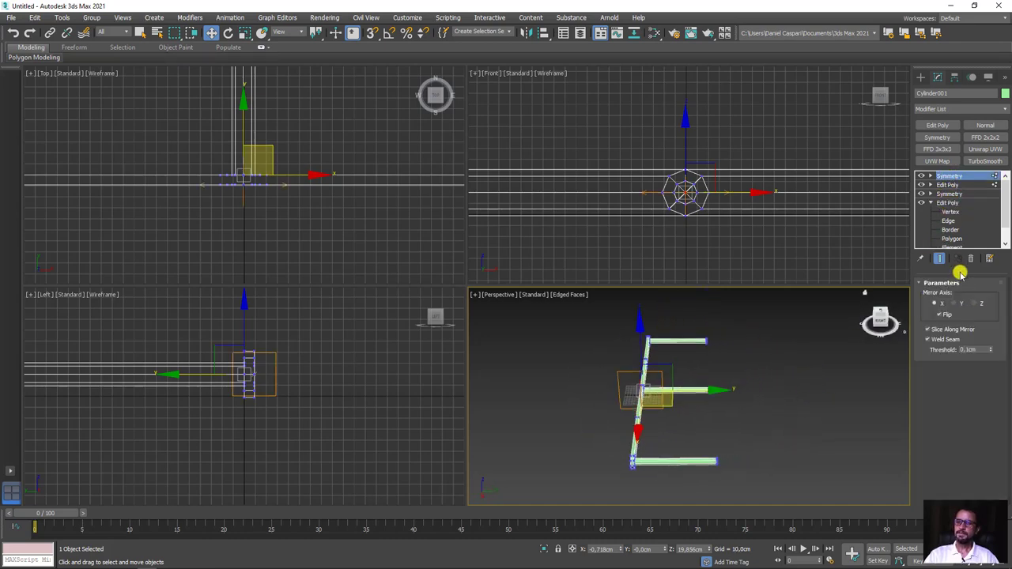
{"action": "left_click_drag", "start_coordinate": [960, 273], "coordinate": [929, 356]}
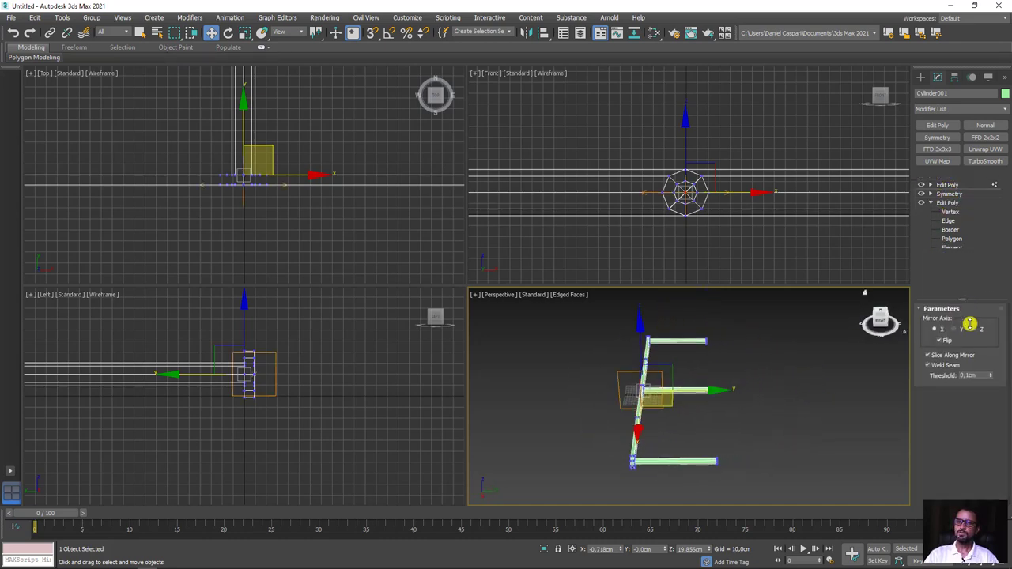
{"action": "left_click", "coordinate": [931, 204]}
{"action": "left_click_drag", "start_coordinate": [949, 184], "coordinate": [949, 174], "text": "ctrl"}
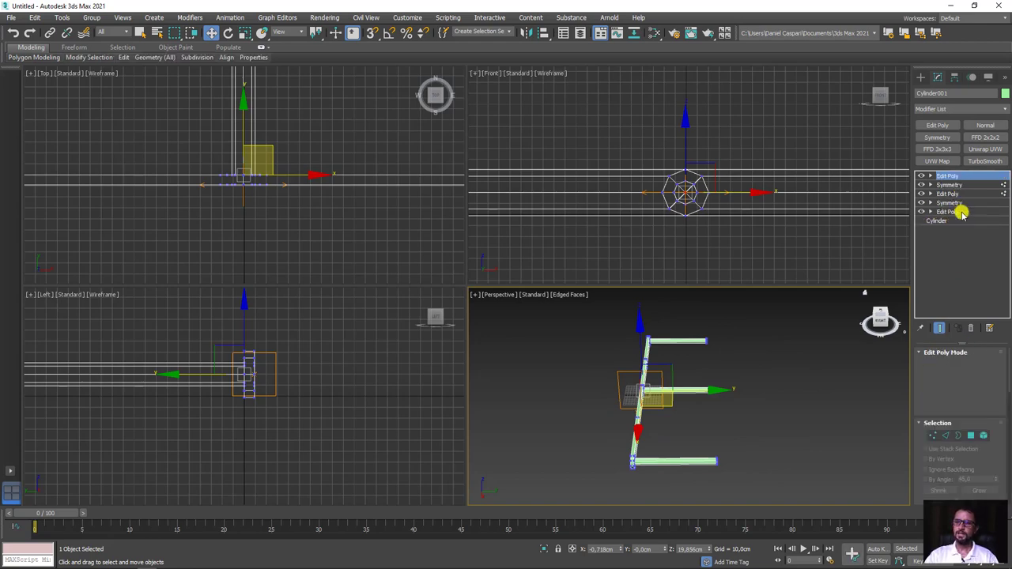
Step: Enter Vertex level in the new Edit Poly and select the middle arm's end vertex
{"action": "left_click", "coordinate": [941, 440]}
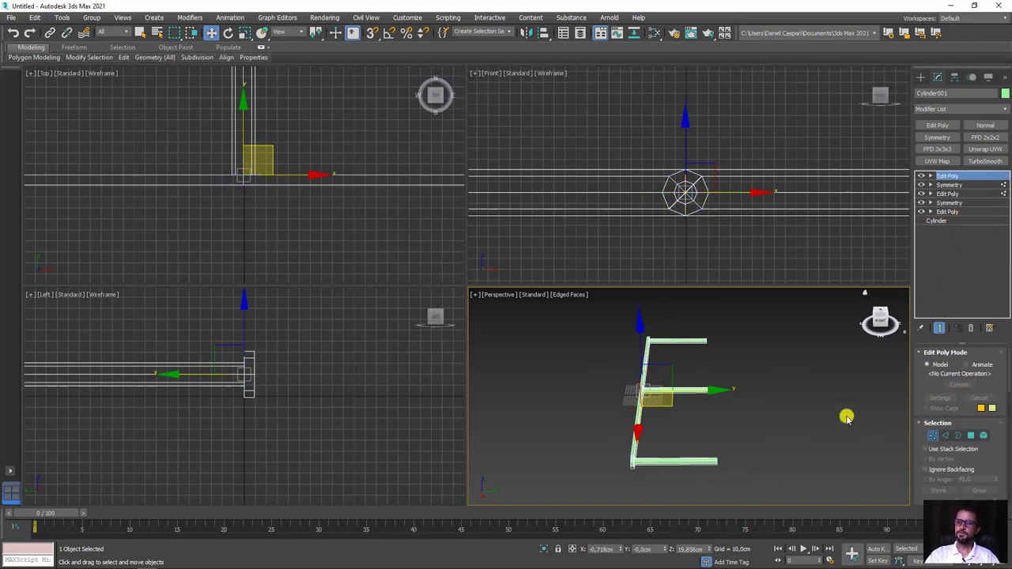
{"action": "left_click", "coordinate": [743, 391]}
{"action": "scroll", "coordinate": [711, 418], "scroll_direction": "up", "scroll_amount": 3}
{"action": "middle_click_drag", "start_coordinate": [742, 466], "coordinate": [737, 416], "text": "alt"}
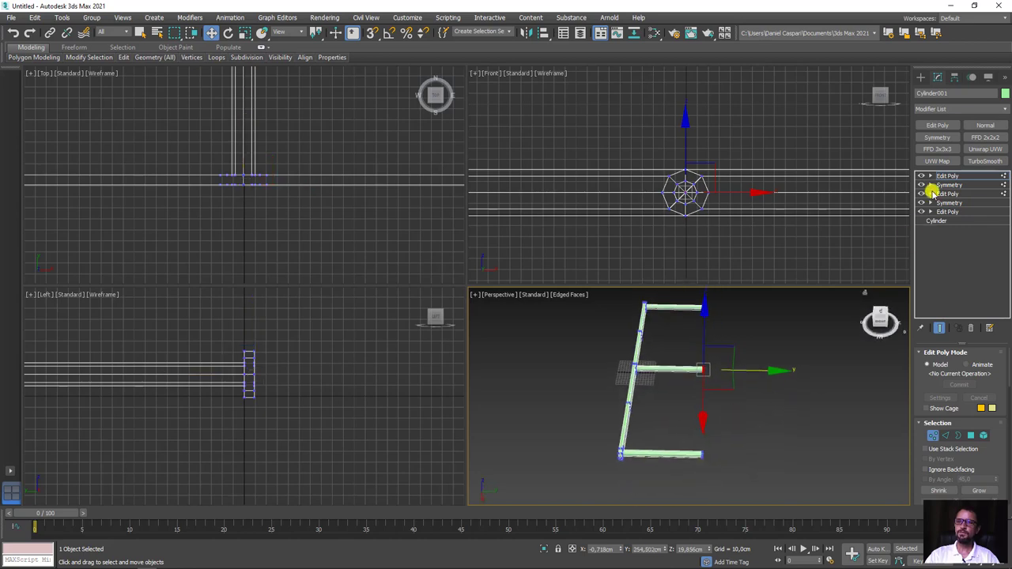
Step: Add a Symmetry mirrored along Z to close the rectangle, then another Edit Poly
{"action": "left_click", "coordinate": [937, 137]}
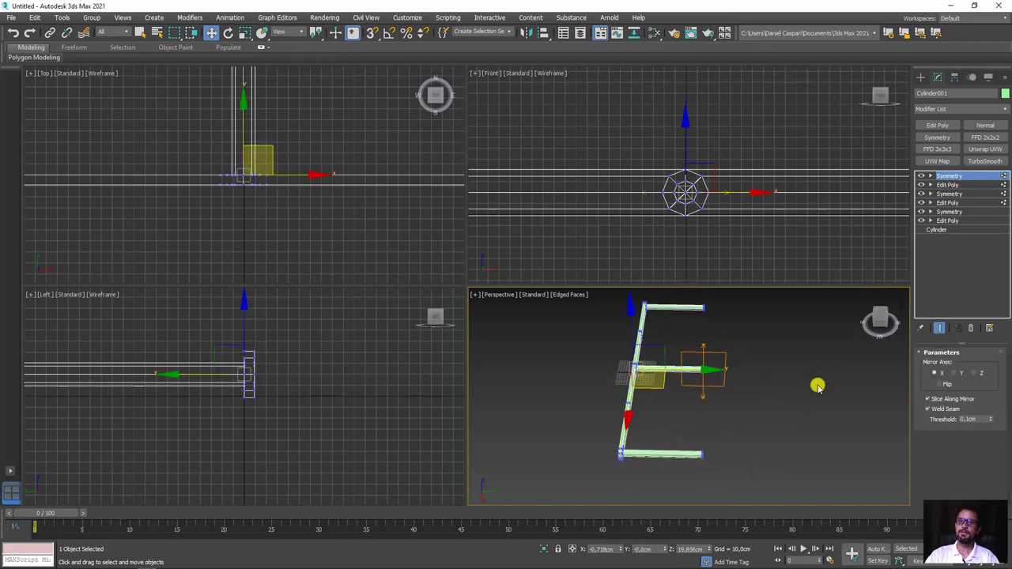
{"action": "middle_click_drag", "start_coordinate": [818, 384], "coordinate": [780, 412], "text": "alt"}
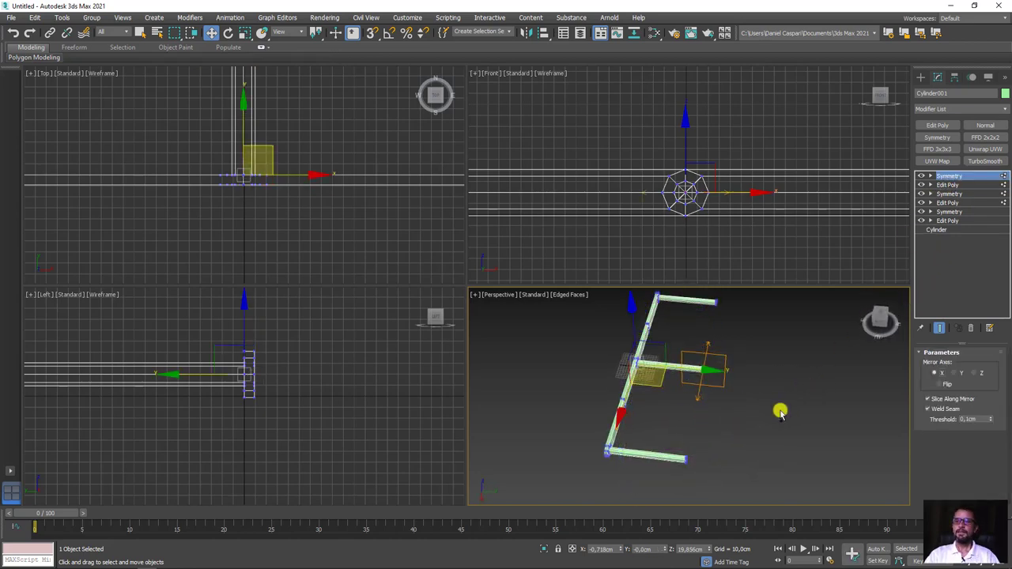
{"action": "left_click", "coordinate": [974, 375]}
{"action": "mouse_move", "coordinate": [775, 420]}
{"action": "middle_mouse_down", "text": "alt"}
{"action": "mouse_move", "coordinate": [764, 409]}
{"action": "mouse_move", "coordinate": [818, 398]}
{"action": "mouse_move", "coordinate": [730, 412]}
{"action": "mouse_move", "coordinate": [865, 293]}
{"action": "middle_mouse_up", "text": "alt"}
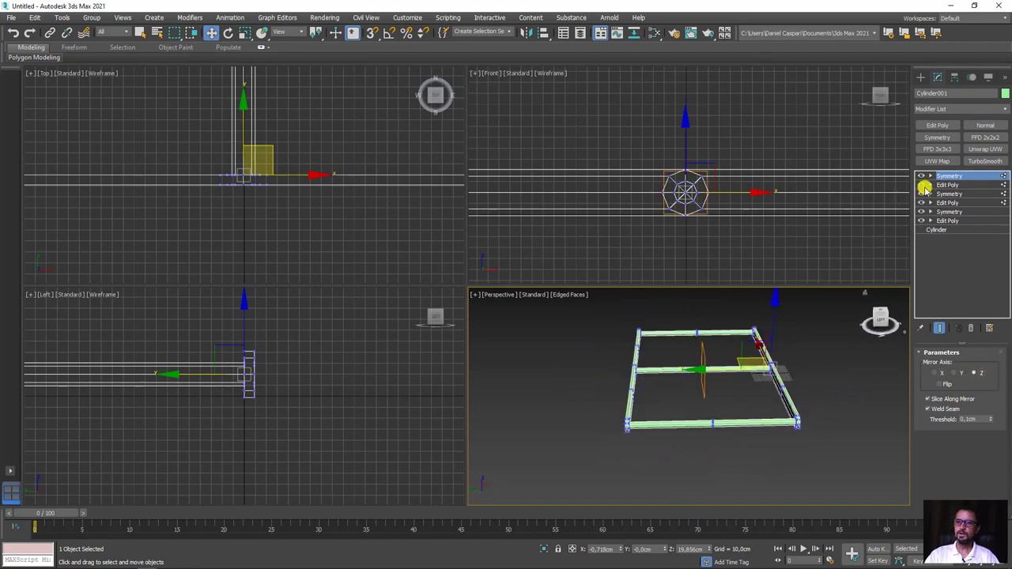
{"action": "mouse_move", "coordinate": [782, 363]}
{"action": "middle_mouse_down", "text": "alt"}
{"action": "mouse_move", "coordinate": [756, 362]}
{"action": "mouse_move", "coordinate": [752, 344]}
{"action": "middle_mouse_up", "text": "alt"}
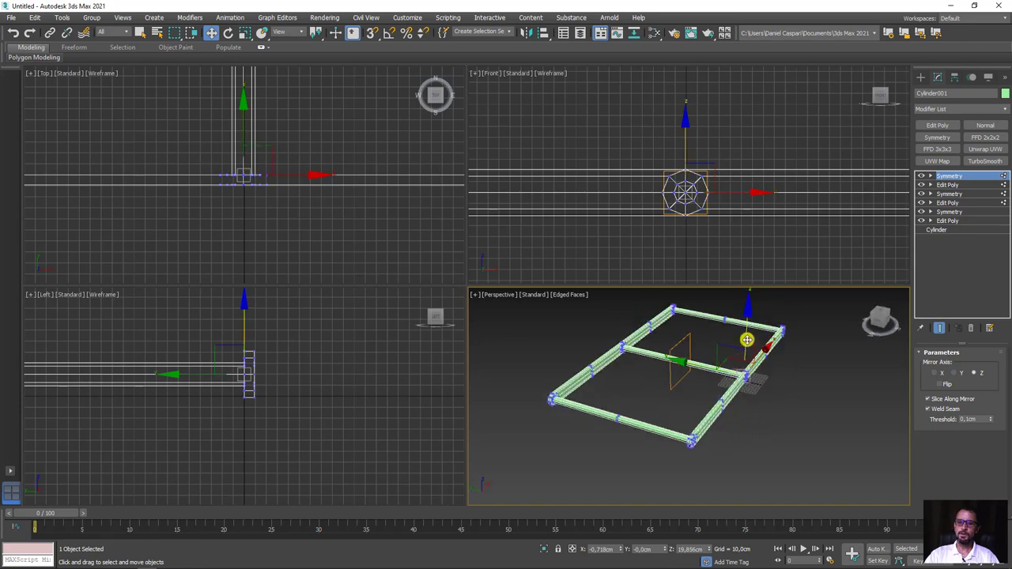
{"action": "key", "text": "ctrl+e"}
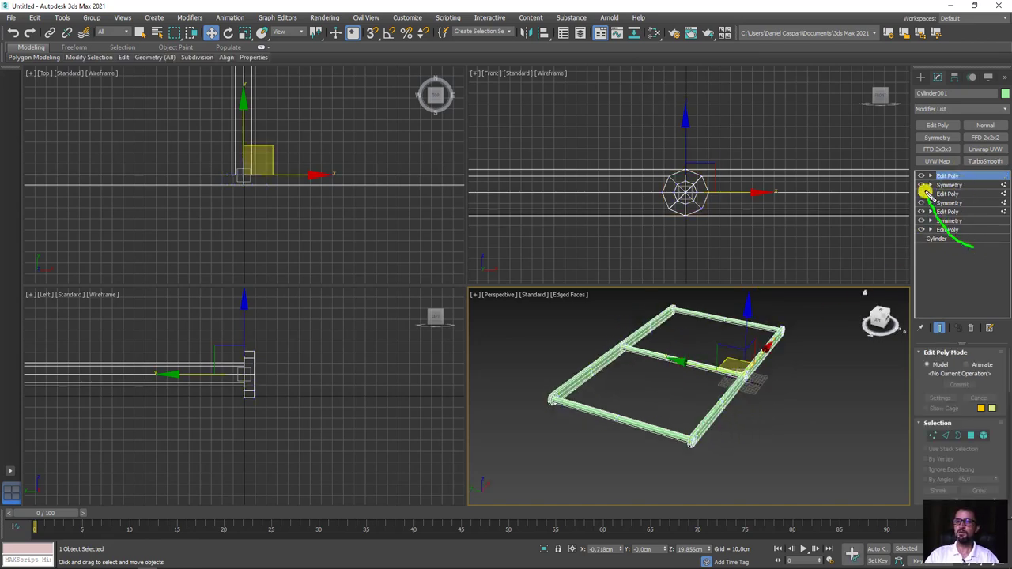
Step: Maximize the Perspective view and rename the frame objeto_A
{"action": "mouse_move", "coordinate": [825, 307]}
{"action": "middle_mouse_down", "text": "alt"}
{"action": "mouse_move", "coordinate": [779, 392]}
{"action": "mouse_move", "coordinate": [690, 388]}
{"action": "mouse_move", "coordinate": [745, 413]}
{"action": "middle_mouse_up", "text": "alt"}
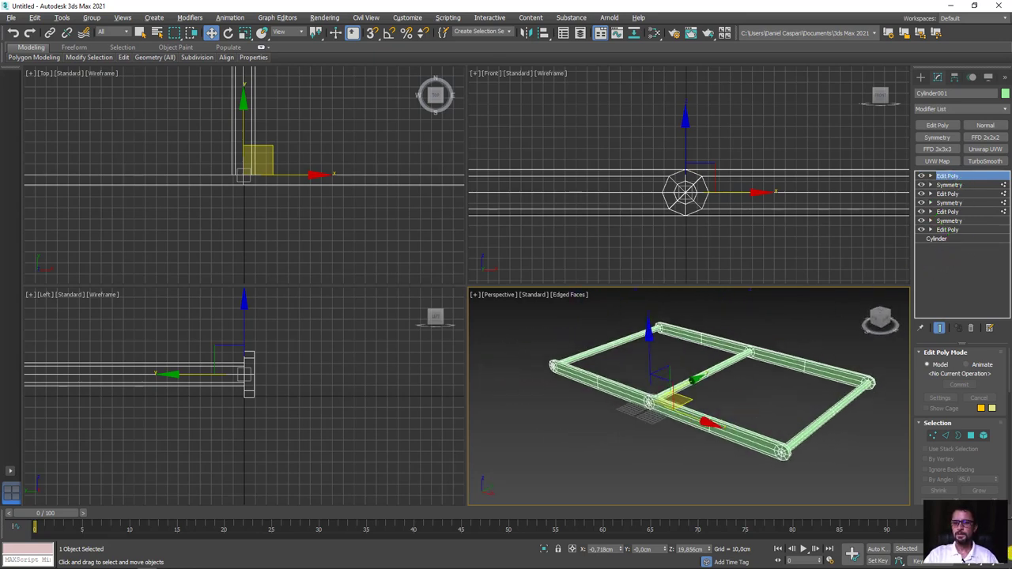
{"action": "key", "text": "alt+w"}
{"action": "middle_click_drag", "start_coordinate": [696, 306], "coordinate": [546, 344]}
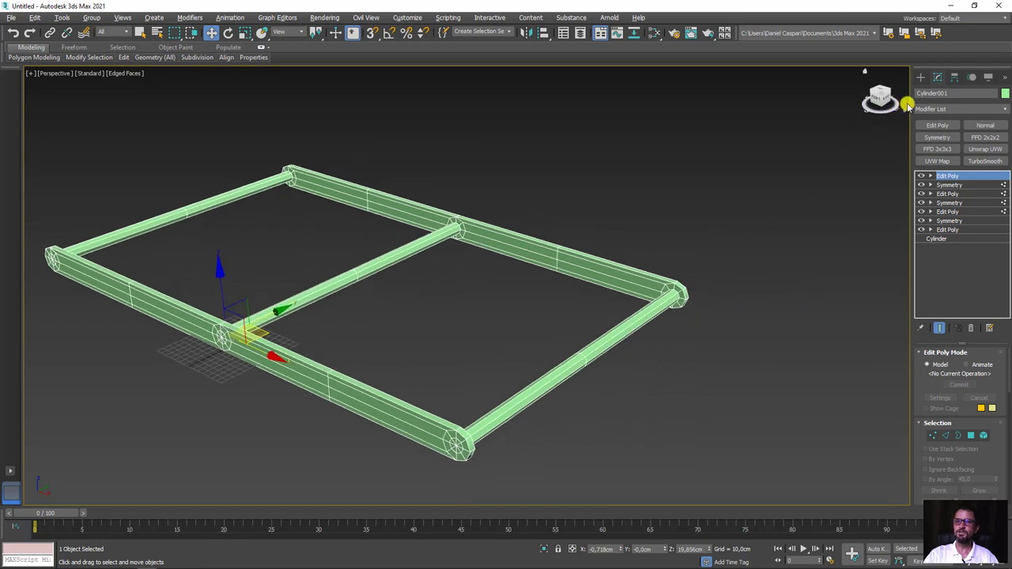
{"action": "left_click_drag", "start_coordinate": [956, 93], "coordinate": [903, 95]}
{"action": "type", "text": "objeto_A"}
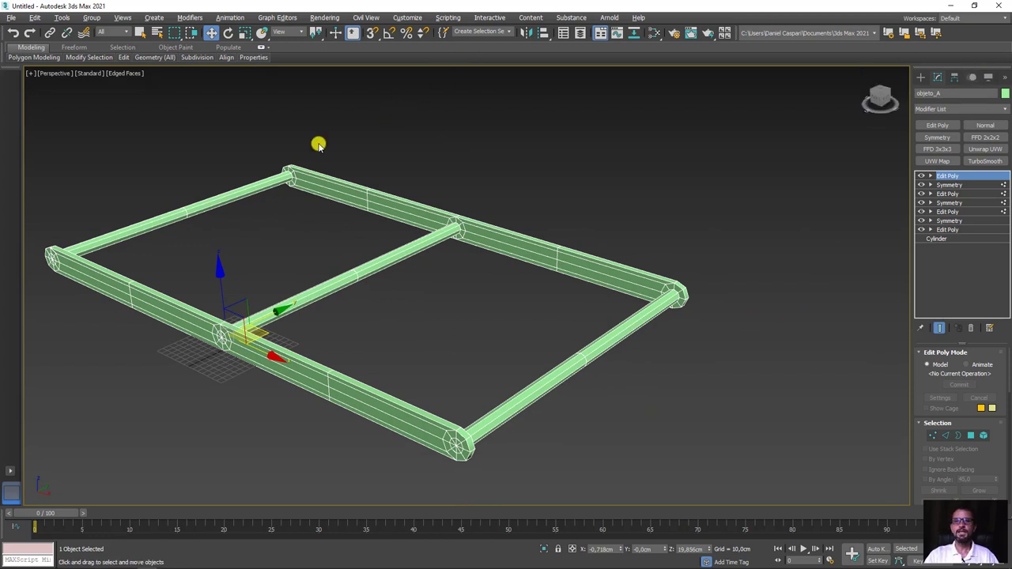
Step: Shift-drag a copy, objeto_A001, beside the original frame
{"action": "middle_click_drag", "start_coordinate": [317, 140], "coordinate": [330, 258], "text": "alt"}
{"action": "left_click_drag", "start_coordinate": [276, 252], "coordinate": [590, 280], "text": "shift"}
{"action": "left_click", "coordinate": [507, 334]}
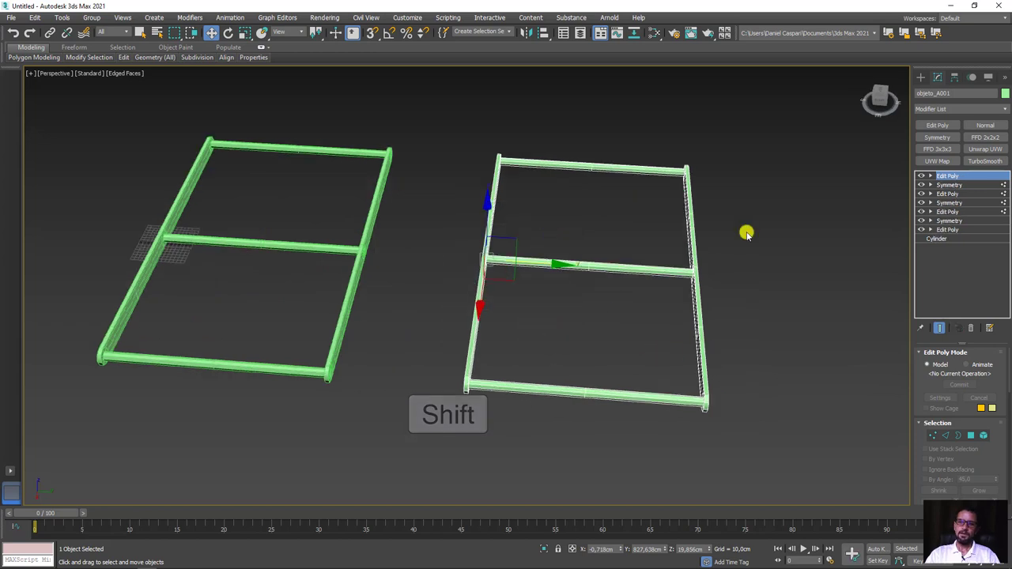
Step: Delete the horizontal bar polygons from objeto_A001 at Polygon level
{"action": "left_click", "coordinate": [931, 176]}
{"action": "left_click", "coordinate": [954, 212]}
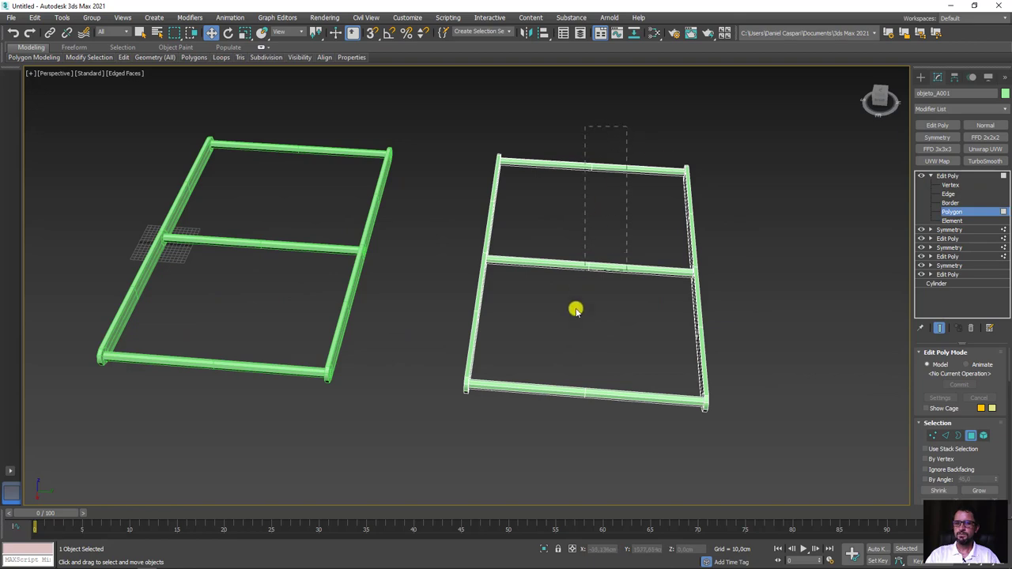
{"action": "left_click_drag", "start_coordinate": [544, 444], "coordinate": [545, 442]}
{"action": "key", "text": "Delete"}
{"action": "mouse_move", "coordinate": [559, 432]}
{"action": "middle_mouse_down", "text": "alt"}
{"action": "mouse_move", "coordinate": [522, 345]}
{"action": "mouse_move", "coordinate": [684, 221]}
{"action": "mouse_move", "coordinate": [549, 242]}
{"action": "mouse_move", "coordinate": [519, 311]}
{"action": "middle_mouse_up", "text": "alt"}
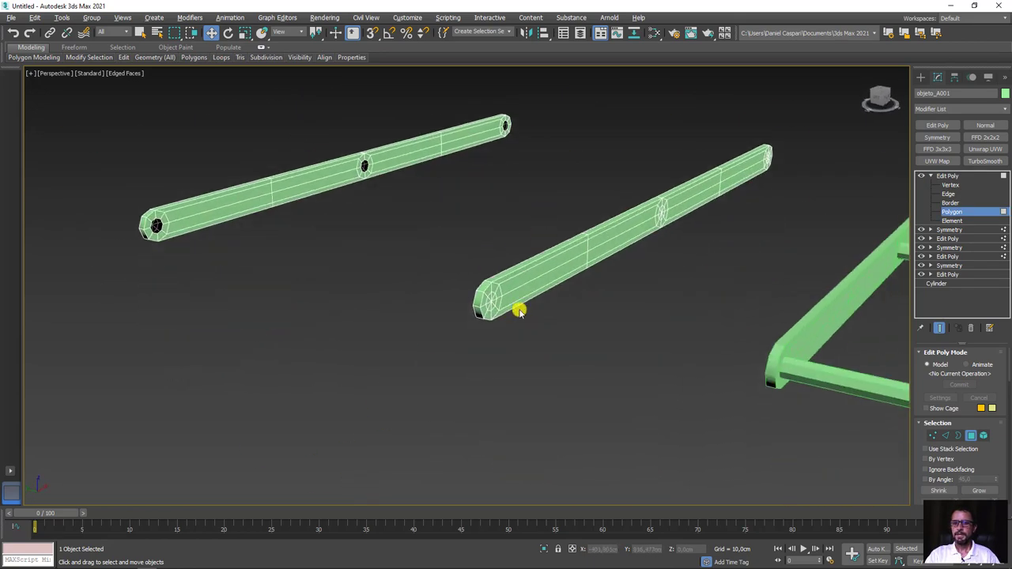
Step: Select the vertex rings at the rod's end and middle
{"action": "left_click", "coordinate": [949, 185]}
{"action": "scroll", "coordinate": [486, 296], "scroll_direction": "up", "scroll_amount": 4}
{"action": "scroll", "coordinate": [486, 296], "scroll_direction": "up", "scroll_amount": 3}
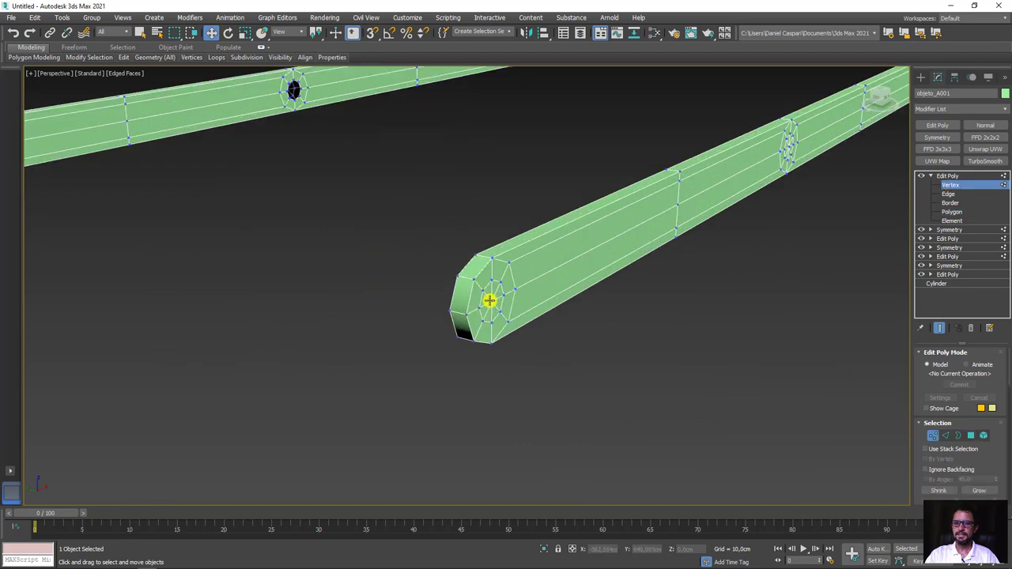
{"action": "left_click", "coordinate": [506, 296], "text": "ctrl"}
{"action": "scroll", "coordinate": [507, 296], "scroll_direction": "down", "scroll_amount": 4}
{"action": "scroll", "coordinate": [604, 227], "scroll_direction": "up", "scroll_amount": 2}
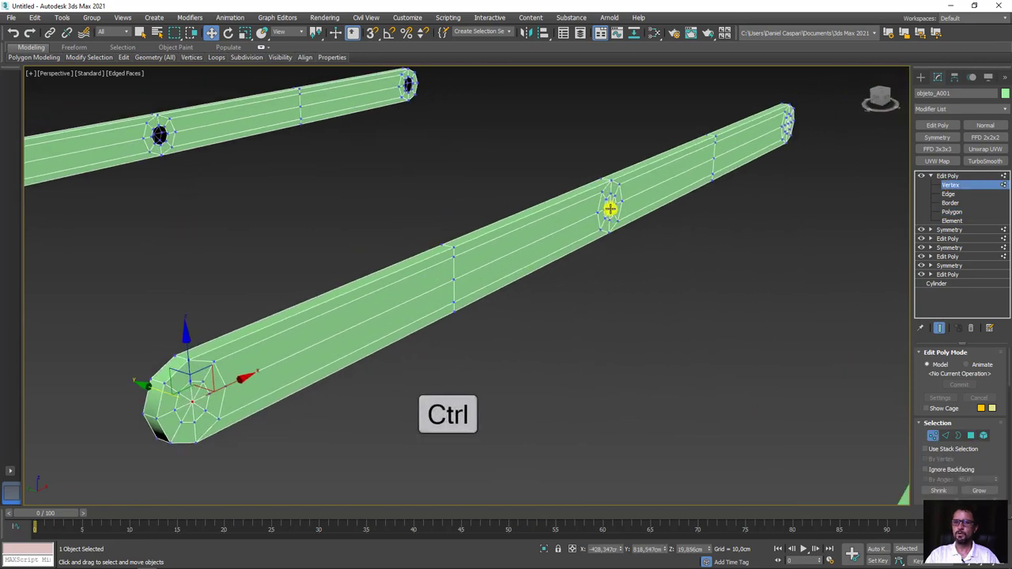
{"action": "left_click", "coordinate": [609, 209], "text": "ctrl"}
{"action": "middle_click_drag", "start_coordinate": [757, 156], "coordinate": [656, 190], "text": "alt"}
{"action": "scroll", "coordinate": [681, 182], "scroll_direction": "up", "scroll_amount": 4}
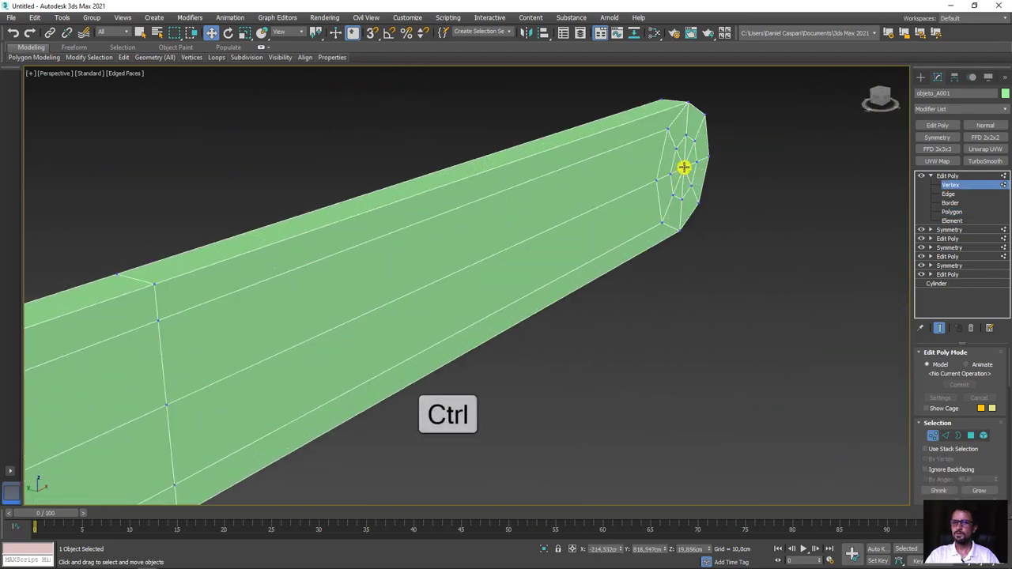
{"action": "scroll", "coordinate": [681, 178], "scroll_direction": "down", "scroll_amount": 5}
{"action": "scroll", "coordinate": [664, 197], "scroll_direction": "up", "scroll_amount": 3}
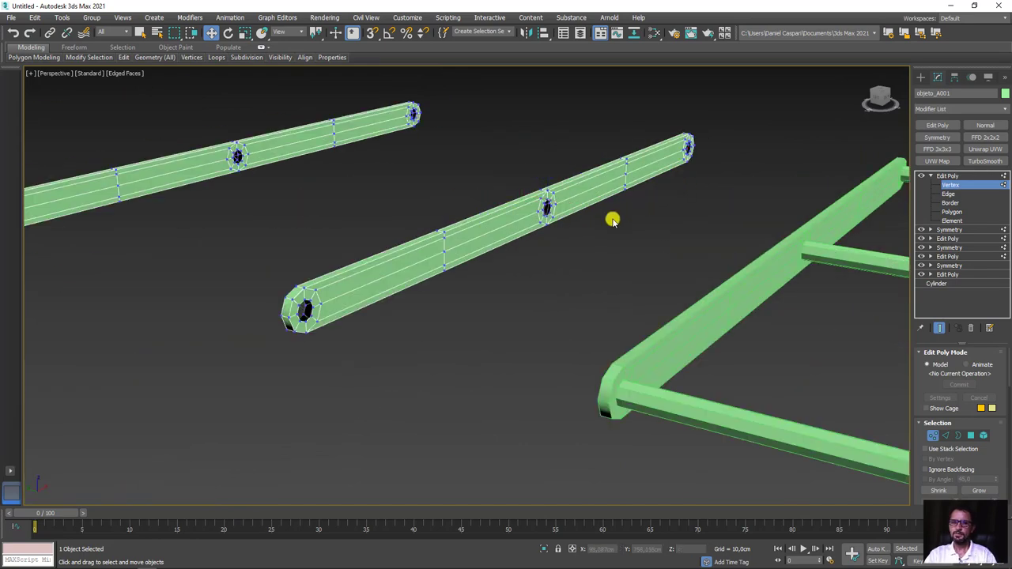
{"action": "mouse_move", "coordinate": [613, 220]}
{"action": "middle_mouse_down", "text": "alt"}
{"action": "mouse_move", "coordinate": [561, 256]}
{"action": "mouse_move", "coordinate": [639, 305]}
{"action": "mouse_move", "coordinate": [771, 461]}
{"action": "mouse_move", "coordinate": [477, 277]}
{"action": "middle_mouse_up", "text": "alt"}
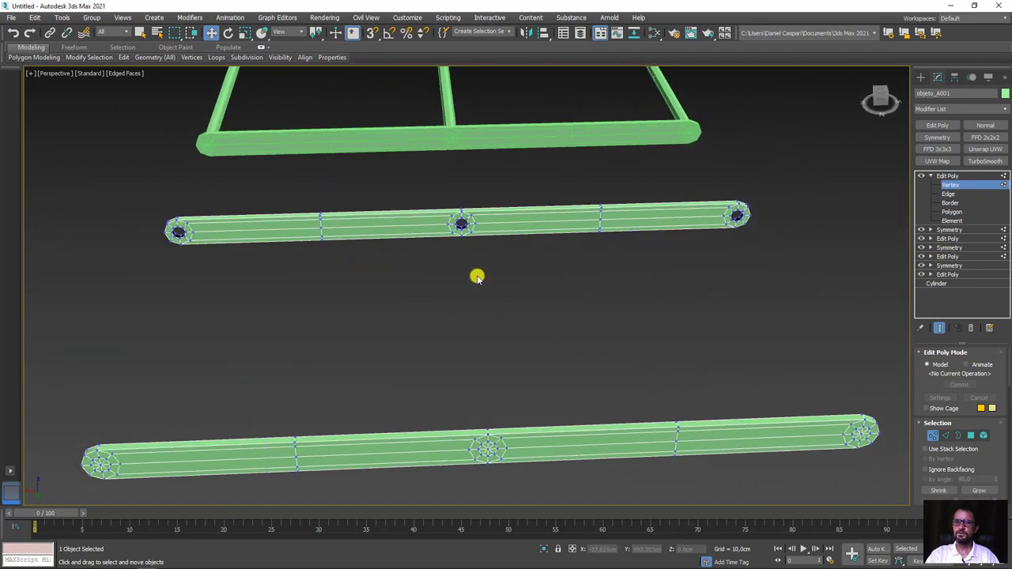
{"action": "middle_click_drag", "start_coordinate": [448, 216], "coordinate": [499, 341], "text": "alt"}
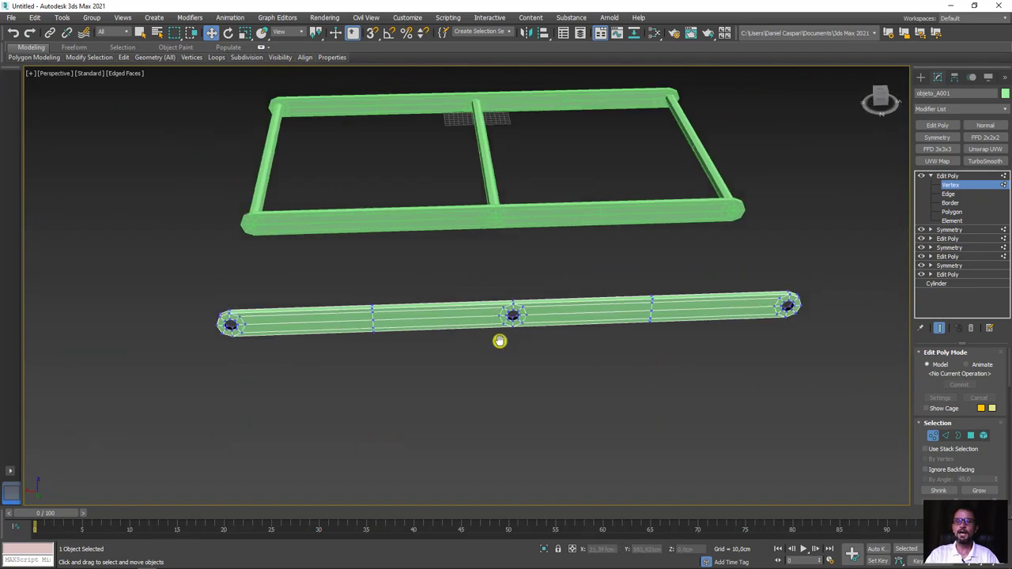
Step: Bridge the lower rod's left-end hole border into walls at Border level
{"action": "left_click", "coordinate": [958, 436]}
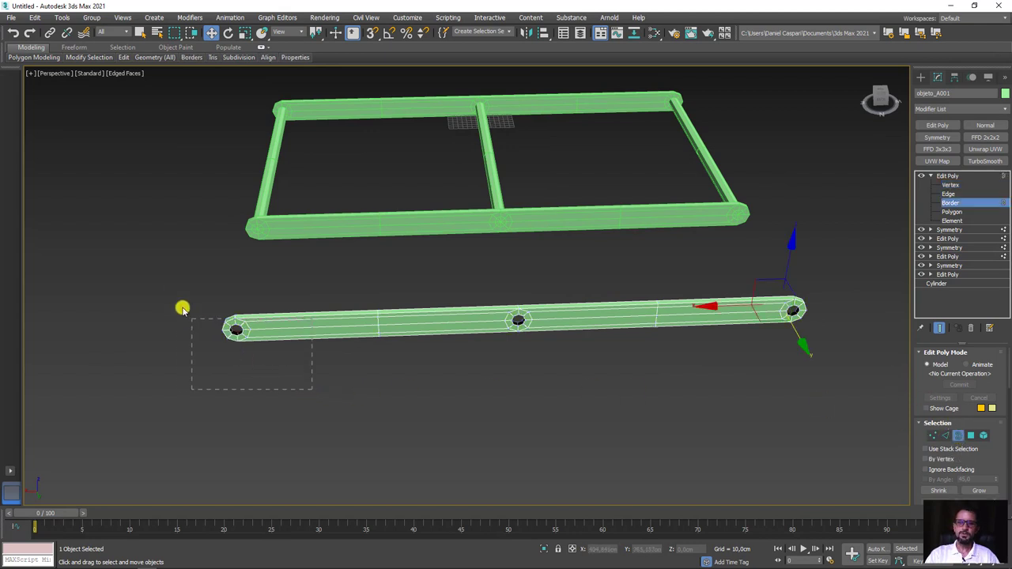
{"action": "left_click_drag", "start_coordinate": [181, 309], "coordinate": [162, 293]}
{"action": "scroll", "coordinate": [335, 328], "scroll_direction": "up", "scroll_amount": 3}
{"action": "scroll", "coordinate": [435, 335], "scroll_direction": "up", "scroll_amount": 3}
{"action": "scroll", "coordinate": [443, 336], "scroll_direction": "up", "scroll_amount": 4}
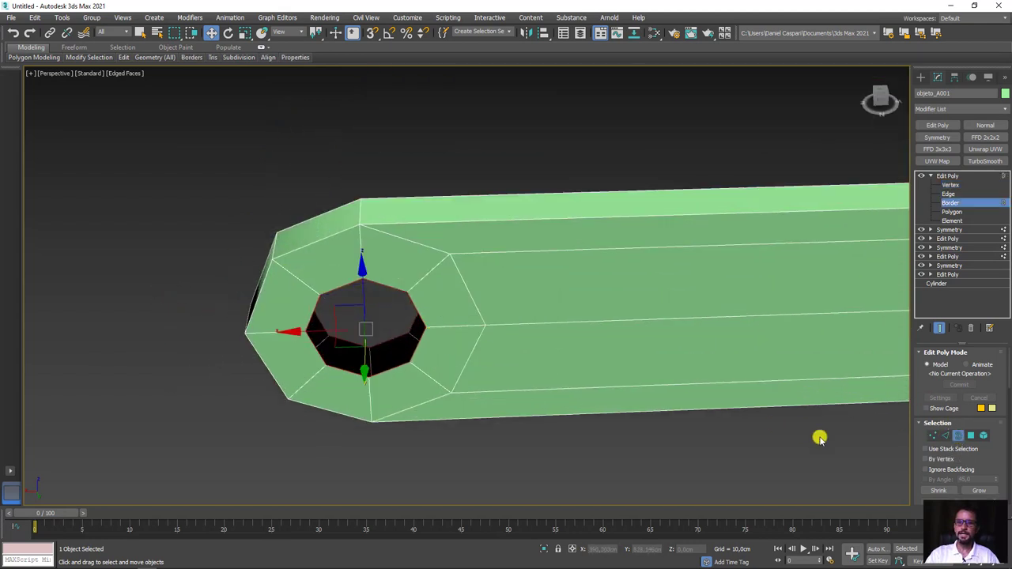
{"action": "mouse_move", "coordinate": [923, 473]}
{"action": "left_mouse_down"}
{"action": "mouse_move", "coordinate": [904, 391]}
{"action": "mouse_move", "coordinate": [907, 314]}
{"action": "mouse_move", "coordinate": [938, 379]}
{"action": "left_mouse_up"}
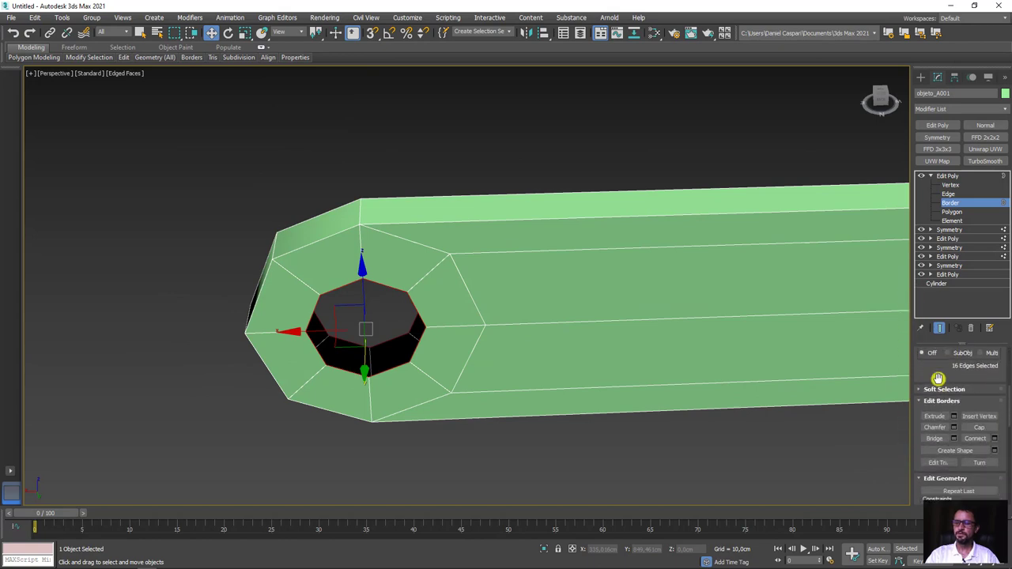
{"action": "left_click", "coordinate": [933, 439]}
Step: Bridge the rod's other end hole border, then return to the object's top level
{"action": "mouse_move", "coordinate": [442, 368]}
{"action": "middle_mouse_down", "text": "alt"}
{"action": "mouse_move", "coordinate": [481, 351]}
{"action": "mouse_move", "coordinate": [488, 334]}
{"action": "middle_mouse_up", "text": "alt"}
{"action": "scroll", "coordinate": [488, 335], "scroll_direction": "down", "scroll_amount": 5}
{"action": "scroll", "coordinate": [712, 322], "scroll_direction": "up", "scroll_amount": 3}
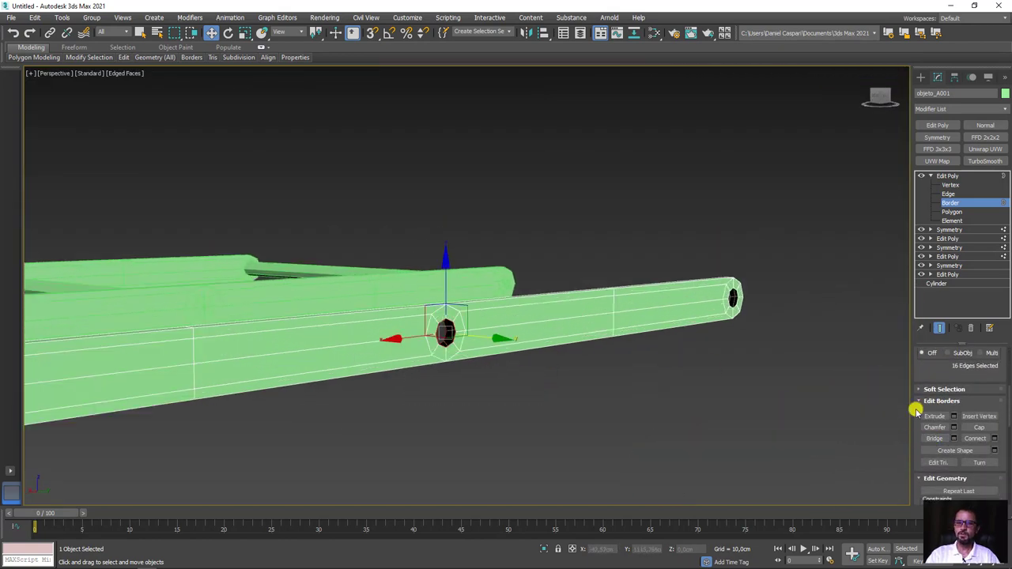
{"action": "middle_click_drag", "start_coordinate": [666, 276], "coordinate": [753, 353], "text": "alt"}
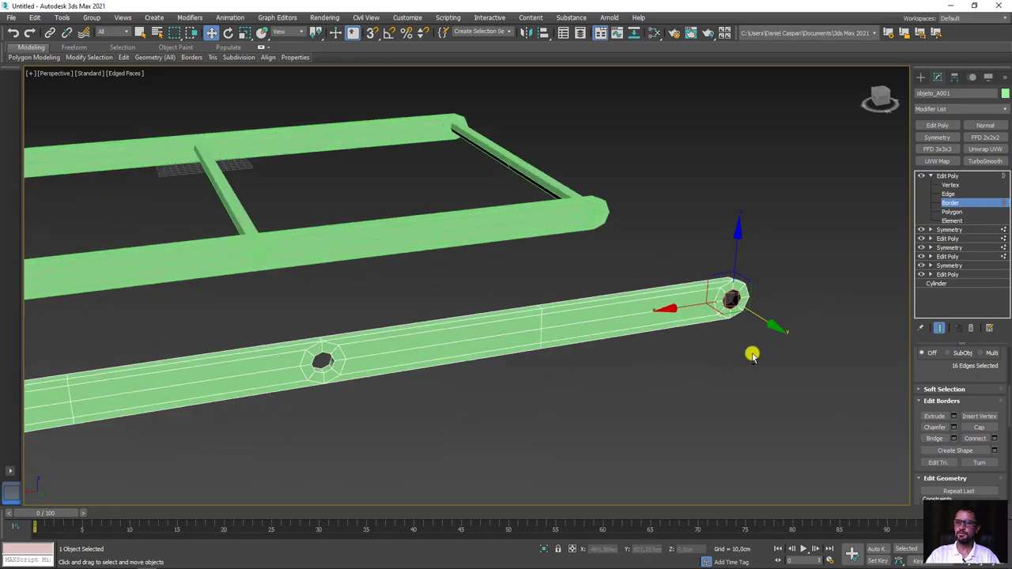
{"action": "scroll", "coordinate": [739, 295], "scroll_direction": "up", "scroll_amount": 3}
{"action": "scroll", "coordinate": [739, 295], "scroll_direction": "up", "scroll_amount": 2}
{"action": "left_click", "coordinate": [936, 439]}
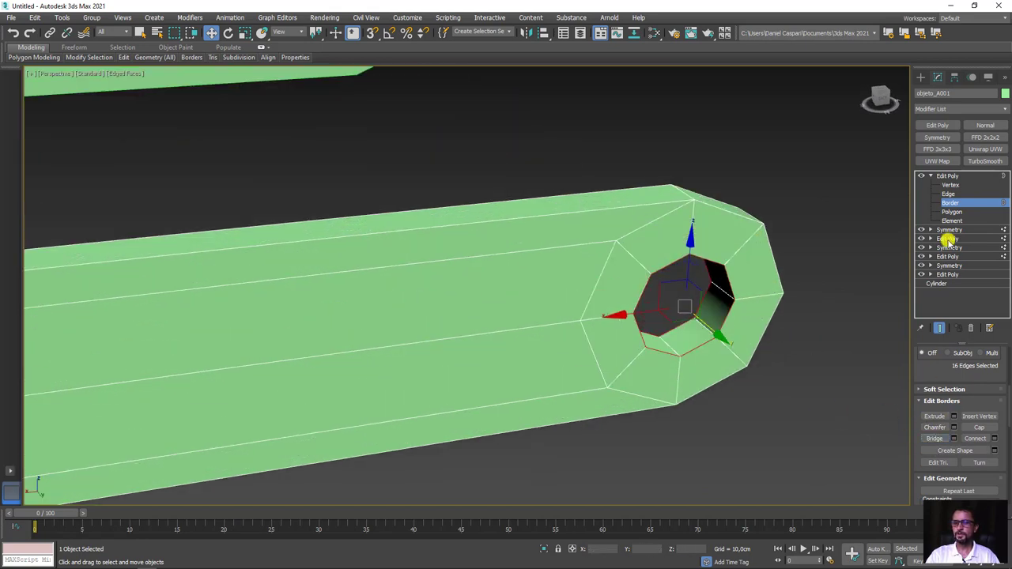
{"action": "left_click", "coordinate": [946, 177]}
Step: Move the rod pair alongside the frame's side rail and nudge it slightly along Y
{"action": "left_click", "coordinate": [931, 176]}
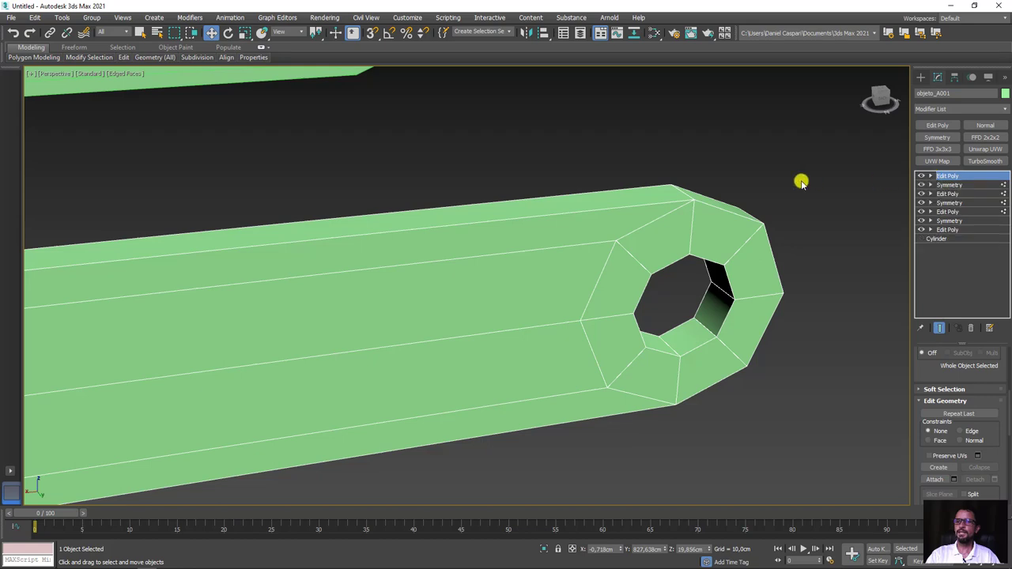
{"action": "scroll", "coordinate": [800, 179], "scroll_direction": "down", "scroll_amount": 5}
{"action": "mouse_move", "coordinate": [704, 211]}
{"action": "middle_mouse_down", "text": "alt"}
{"action": "mouse_move", "coordinate": [743, 227]}
{"action": "mouse_move", "coordinate": [699, 250]}
{"action": "middle_mouse_up", "text": "alt"}
{"action": "scroll", "coordinate": [714, 249], "scroll_direction": "down", "scroll_amount": 5}
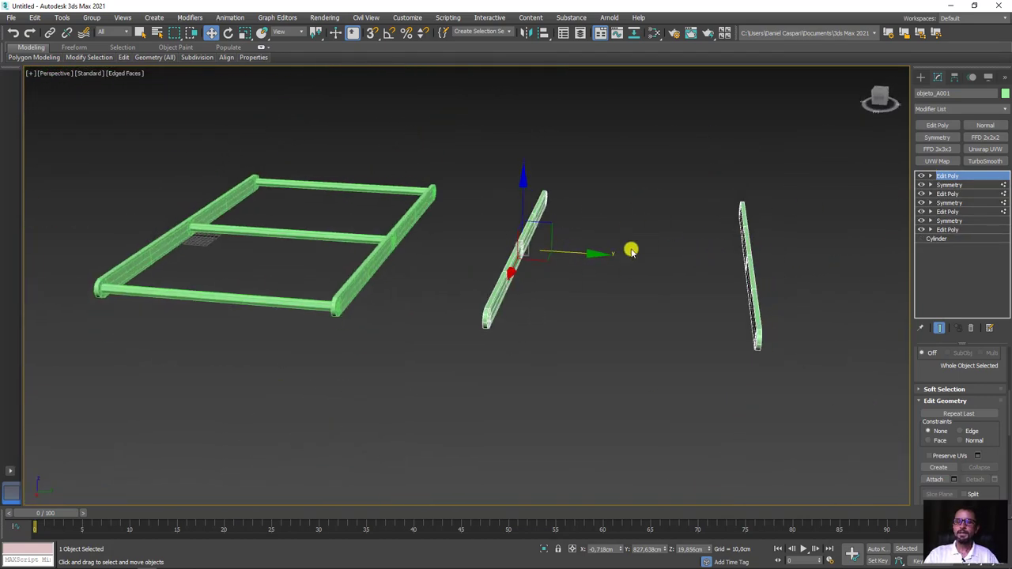
{"action": "middle_click_drag", "start_coordinate": [534, 269], "coordinate": [609, 320]}
{"action": "left_click_drag", "start_coordinate": [669, 309], "coordinate": [346, 278]}
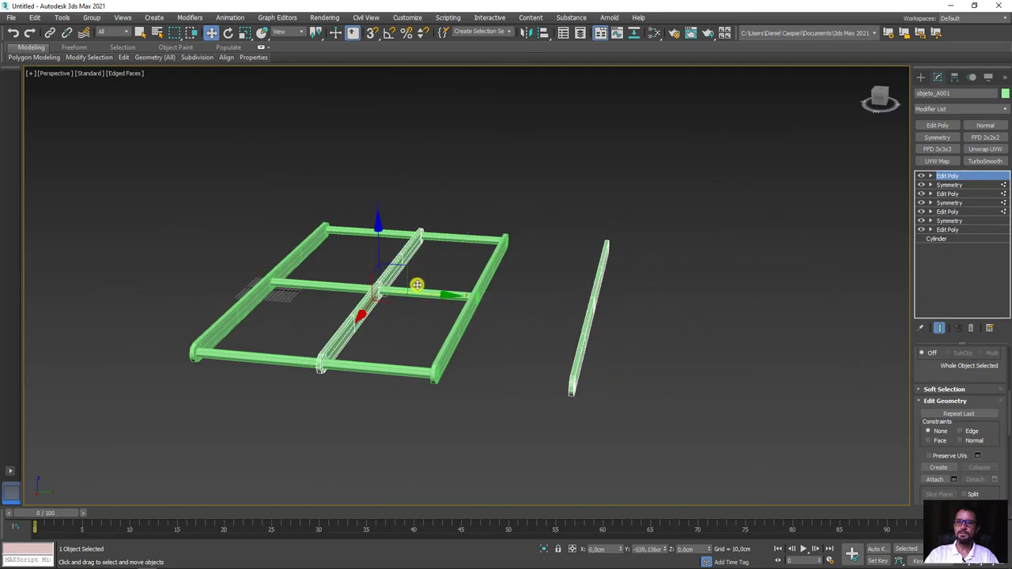
{"action": "scroll", "coordinate": [371, 285], "scroll_direction": "up", "scroll_amount": 2}
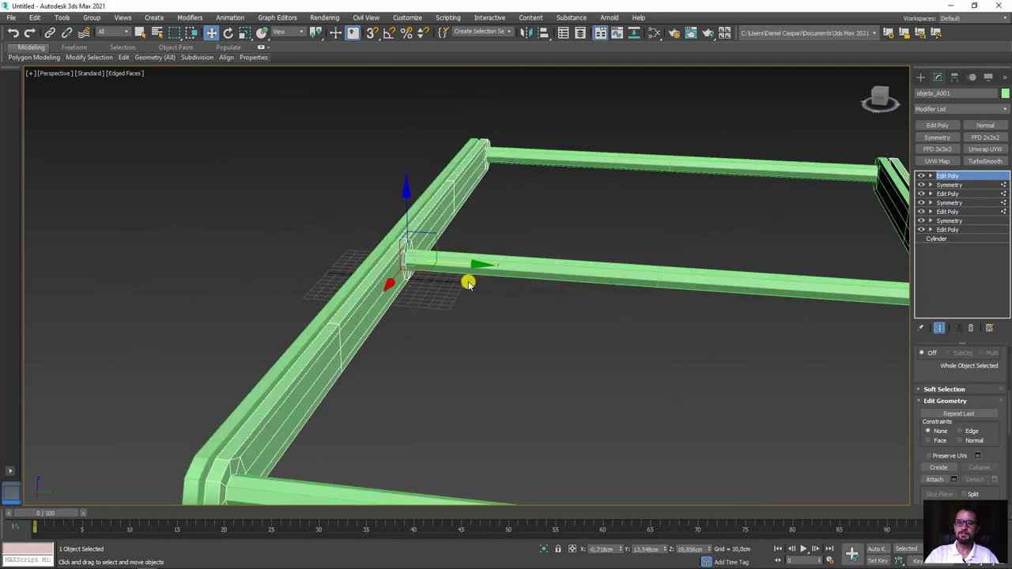
{"action": "scroll", "coordinate": [395, 286], "scroll_direction": "up", "scroll_amount": 5}
{"action": "left_click_drag", "start_coordinate": [387, 273], "coordinate": [384, 271]}
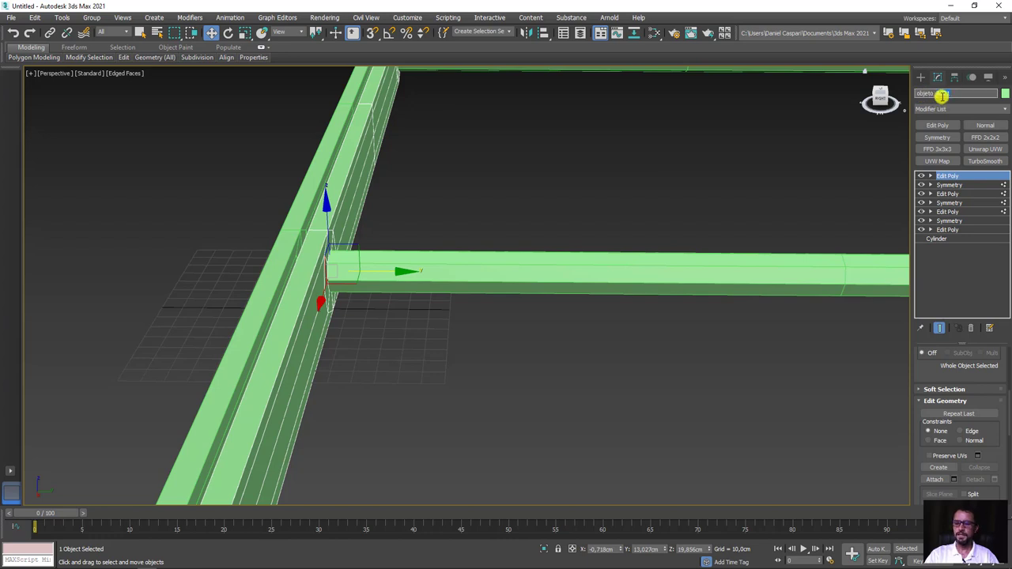
{"action": "type", "text": "B"}
{"action": "scroll", "coordinate": [633, 225], "scroll_direction": "down", "scroll_amount": 2}
{"action": "scroll", "coordinate": [662, 248], "scroll_direction": "down", "scroll_amount": 3}
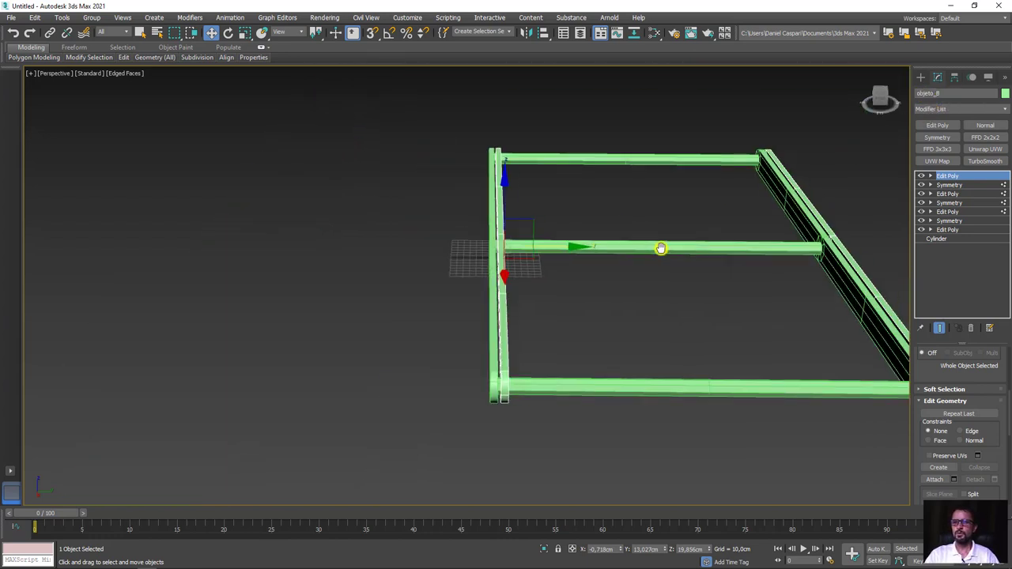
{"action": "middle_click_drag", "start_coordinate": [662, 248], "coordinate": [627, 246]}
{"action": "mouse_move", "coordinate": [861, 231]}
{"action": "middle_mouse_down"}
{"action": "mouse_move", "coordinate": [799, 250]}
{"action": "mouse_move", "coordinate": [756, 189]}
{"action": "middle_mouse_up"}
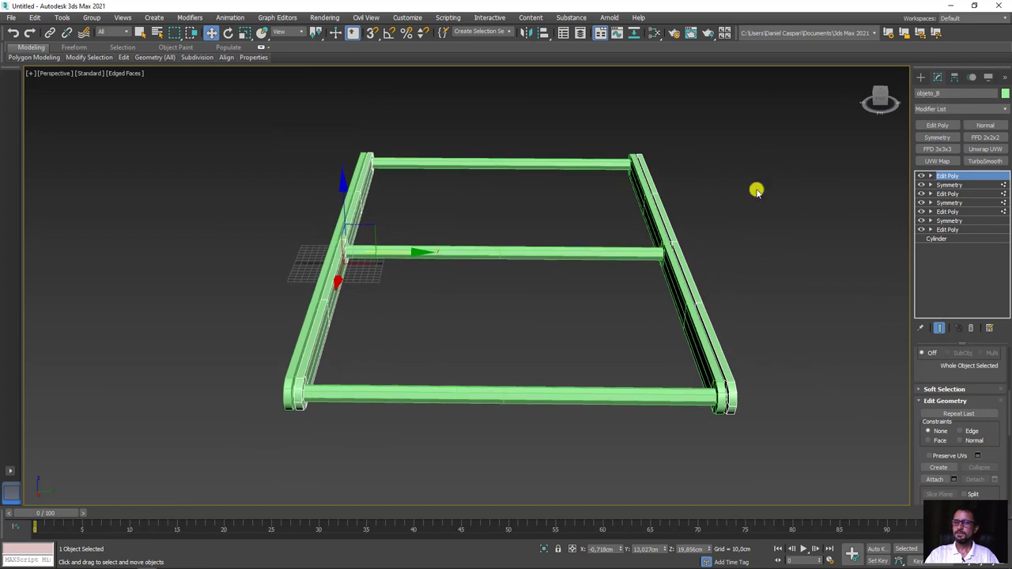
Step: Add a Symmetry modifier to objeto_B with the mirror axis set to Z
{"action": "left_click", "coordinate": [1005, 111]}
{"action": "scroll", "coordinate": [944, 374], "scroll_direction": "down", "scroll_amount": 10}
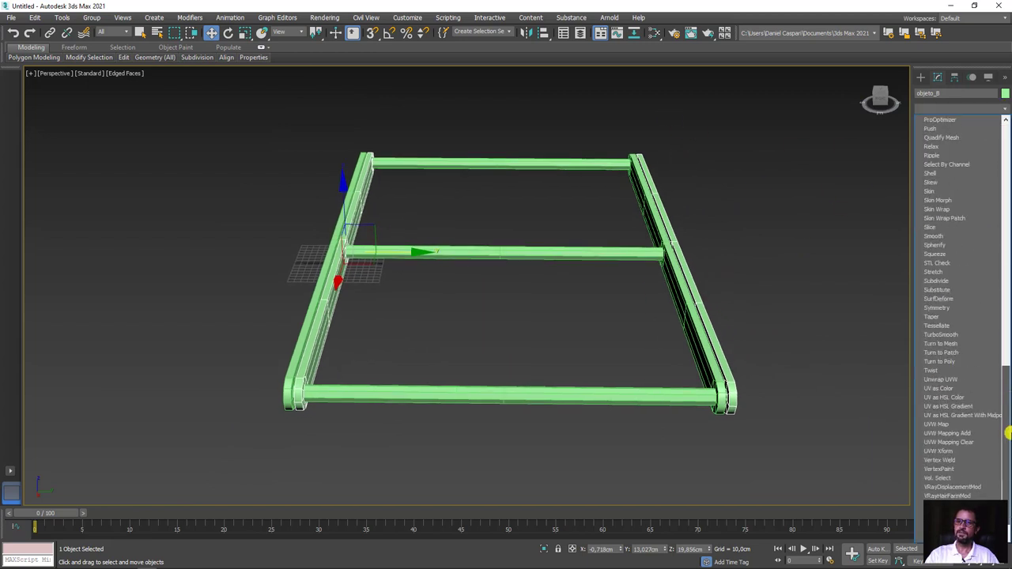
{"action": "left_click", "coordinate": [937, 307]}
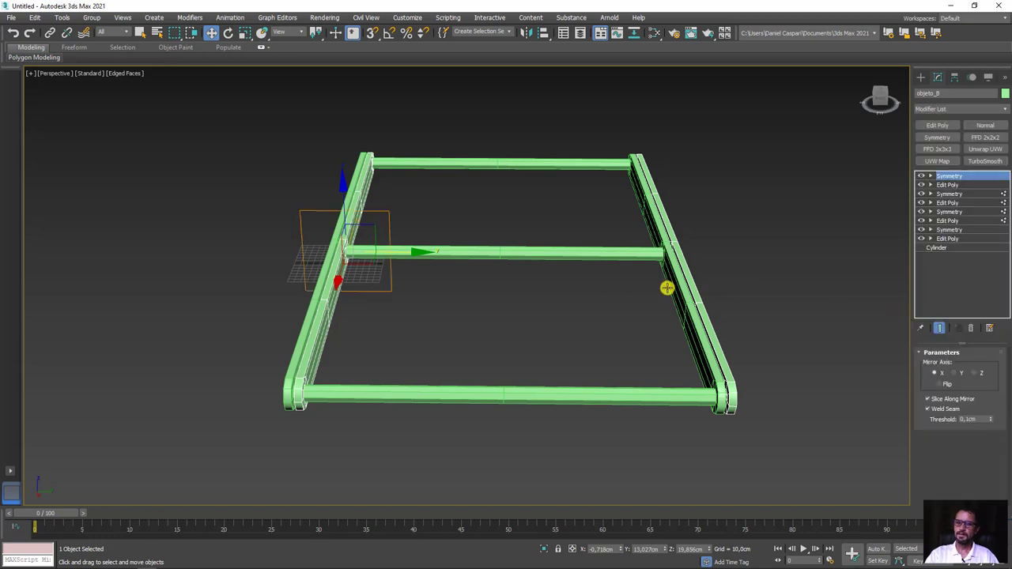
{"action": "mouse_move", "coordinate": [667, 287]}
{"action": "middle_mouse_down"}
{"action": "mouse_move", "coordinate": [545, 317]}
{"action": "mouse_move", "coordinate": [403, 252]}
{"action": "middle_mouse_up"}
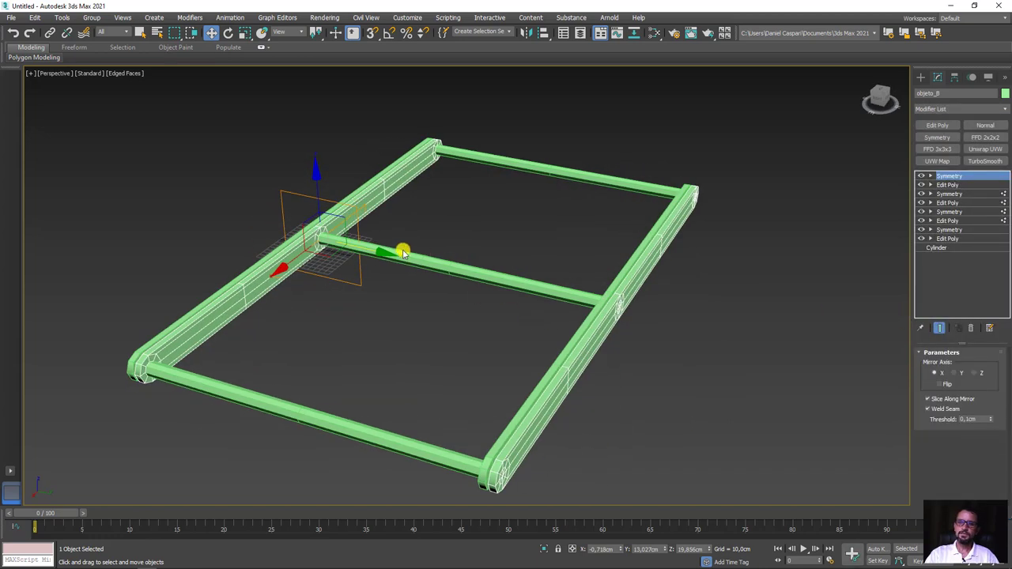
{"action": "left_click", "coordinate": [971, 373]}
Step: Move the Symmetry mirror plane to the middle of the frame
{"action": "left_click", "coordinate": [931, 177]}
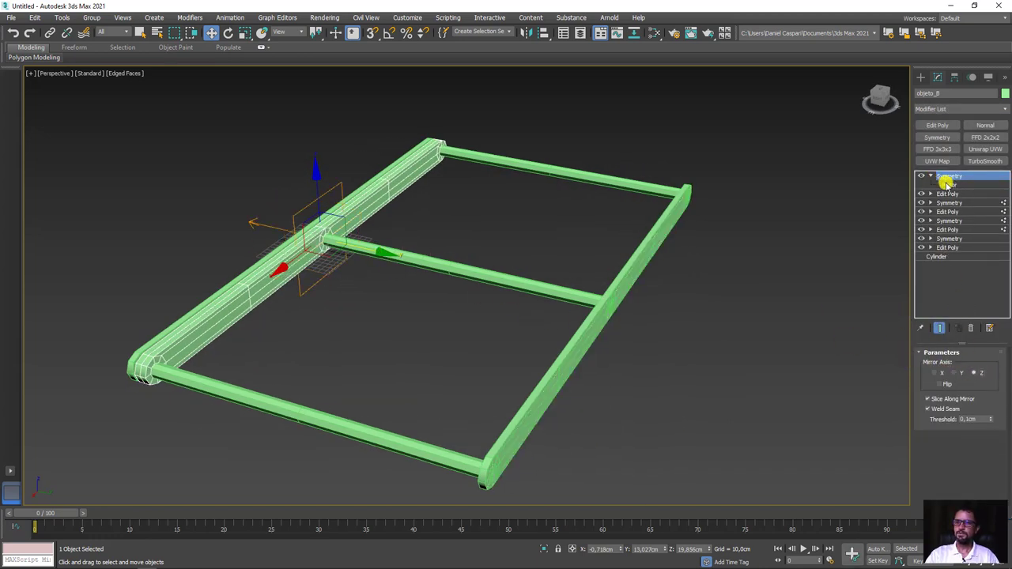
{"action": "left_click", "coordinate": [949, 185]}
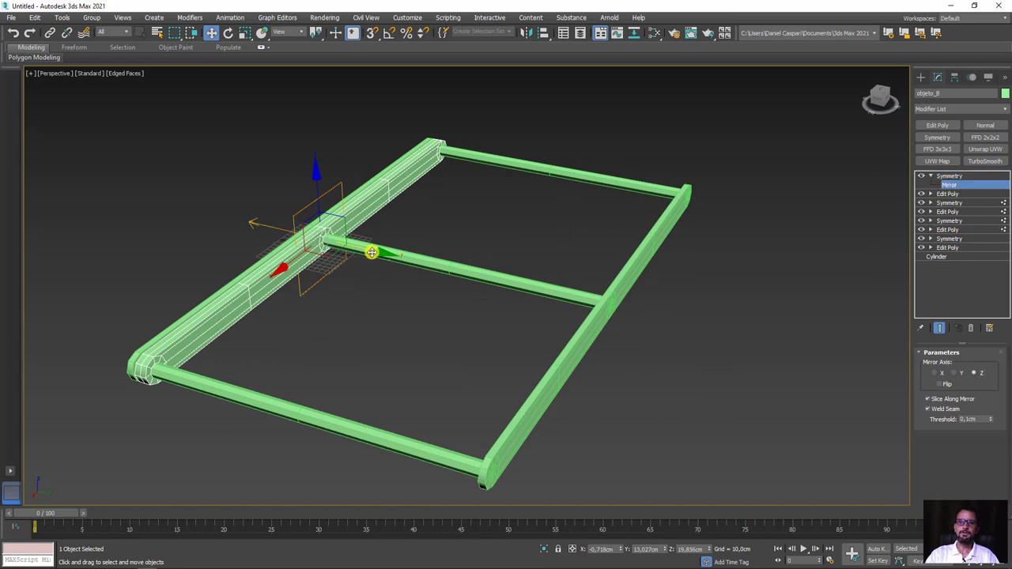
{"action": "left_click_drag", "start_coordinate": [372, 252], "coordinate": [494, 284]}
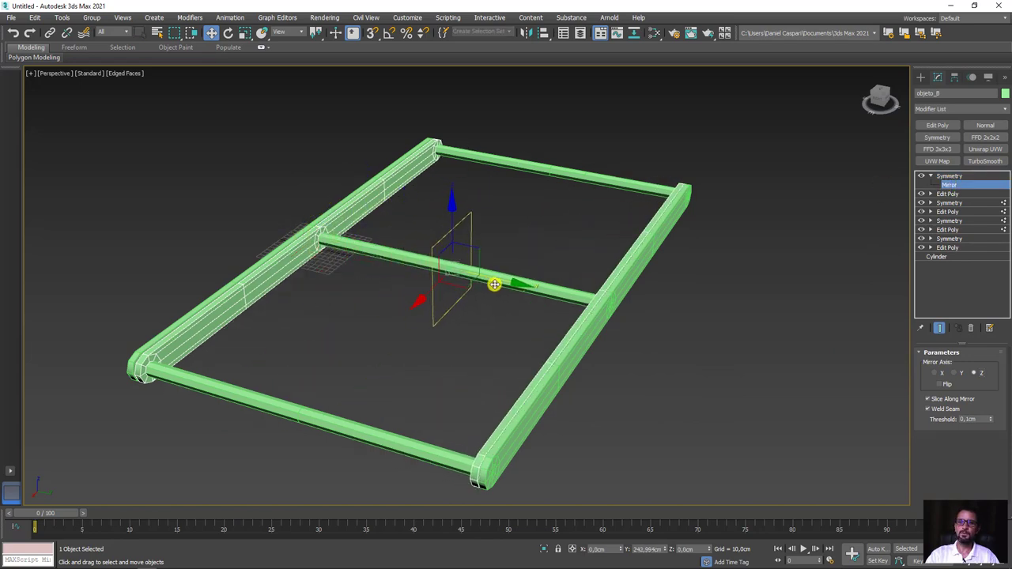
{"action": "mouse_move", "coordinate": [482, 292]}
{"action": "middle_mouse_down", "text": "alt"}
{"action": "mouse_move", "coordinate": [555, 285]}
{"action": "mouse_move", "coordinate": [518, 294]}
{"action": "middle_mouse_up", "text": "alt"}
Step: Set objeto_B's object colour to dark blue
{"action": "left_click", "coordinate": [1006, 93]}
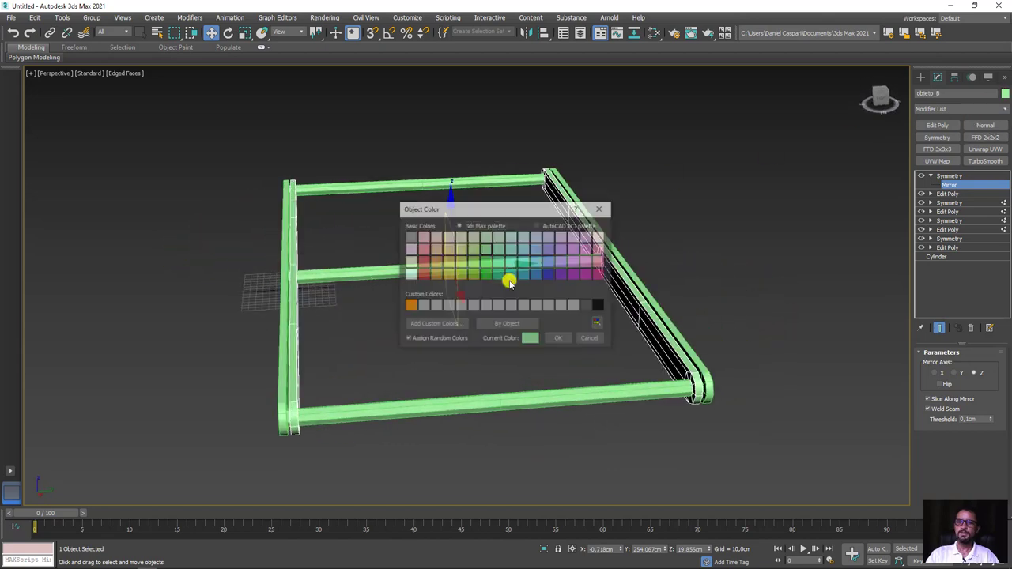
{"action": "left_click", "coordinate": [549, 274]}
{"action": "left_click", "coordinate": [558, 339]}
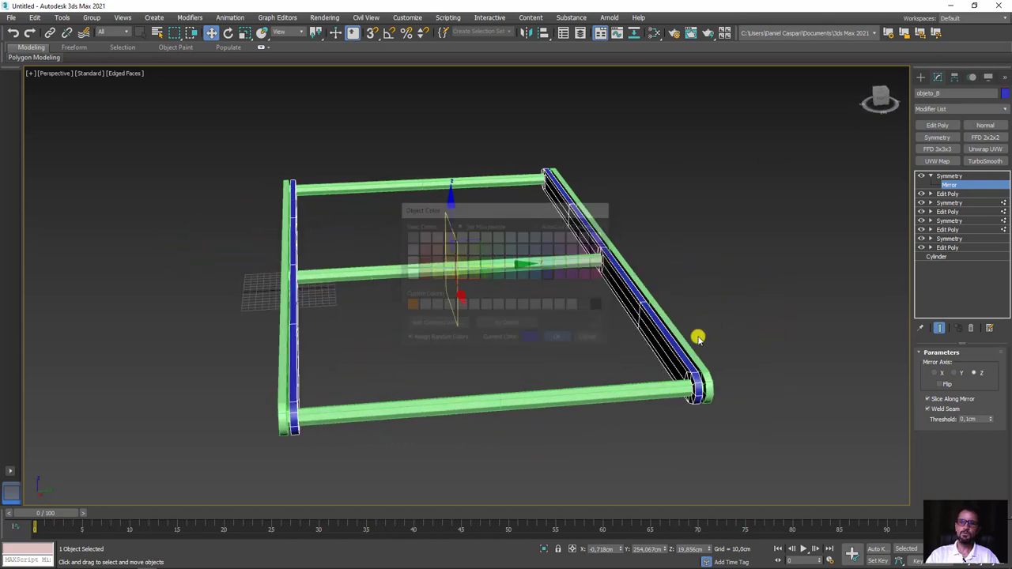
{"action": "mouse_move", "coordinate": [699, 334]}
{"action": "middle_mouse_down", "text": "alt"}
{"action": "mouse_move", "coordinate": [692, 345]}
{"action": "mouse_move", "coordinate": [777, 346]}
{"action": "mouse_move", "coordinate": [725, 301]}
{"action": "middle_mouse_up", "text": "alt"}
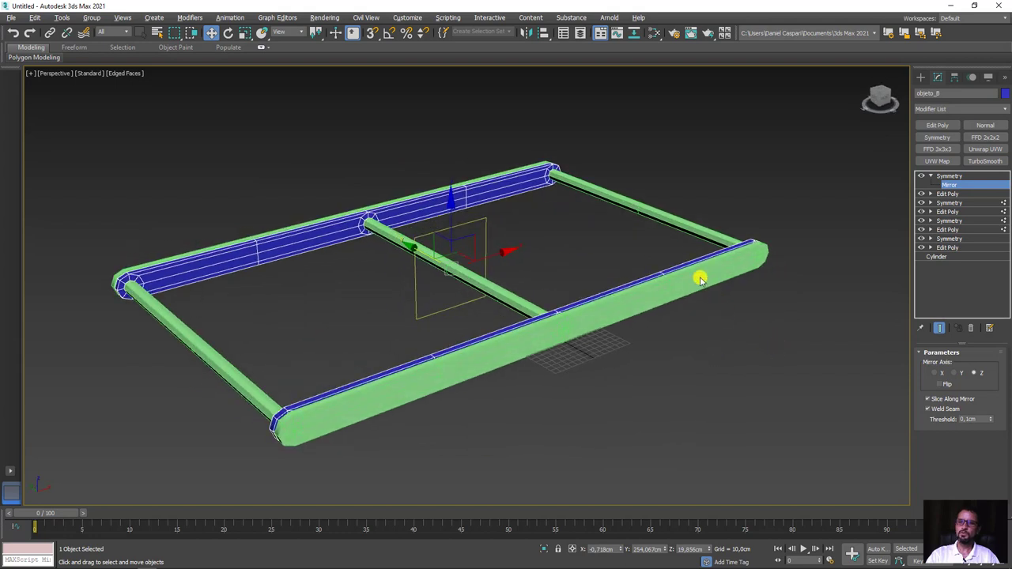
Step: Colour objeto_A saturated green and clear the selection
{"action": "left_click", "coordinate": [746, 261]}
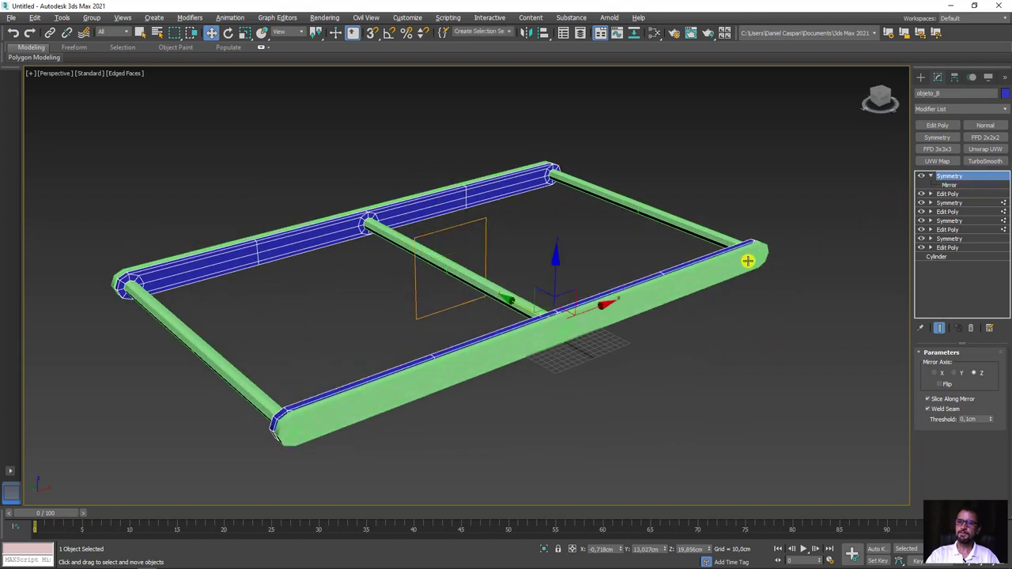
{"action": "left_click", "coordinate": [1005, 94]}
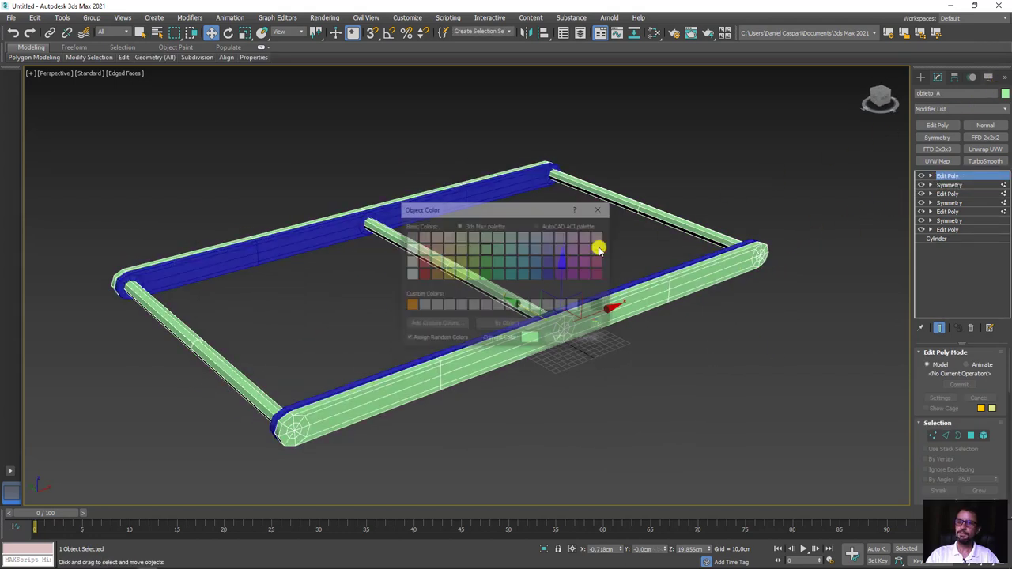
{"action": "left_click", "coordinate": [493, 274]}
{"action": "left_click", "coordinate": [558, 338]}
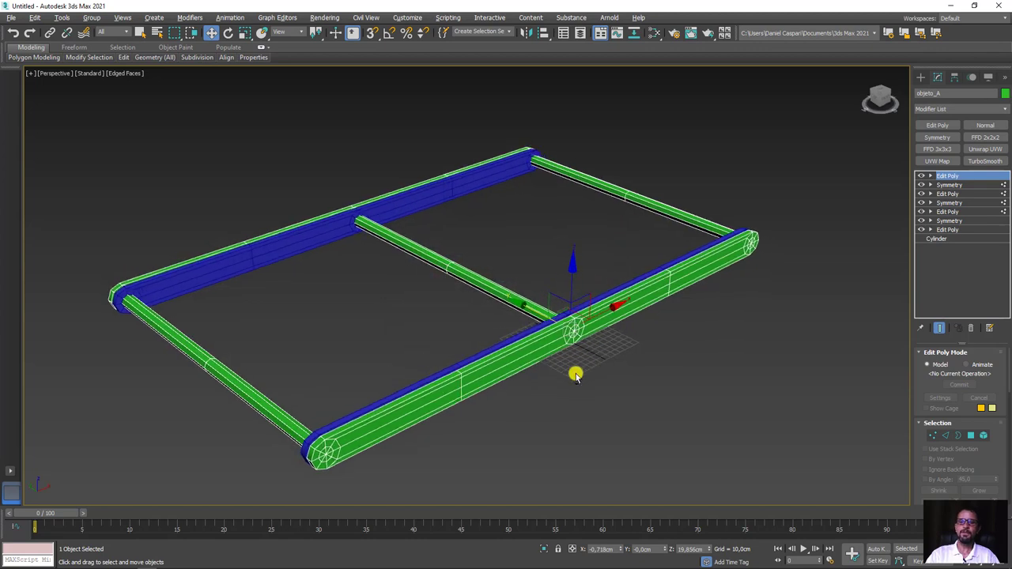
{"action": "mouse_move", "coordinate": [575, 375]}
{"action": "middle_mouse_down", "text": "alt"}
{"action": "mouse_move", "coordinate": [542, 375]}
{"action": "mouse_move", "coordinate": [488, 233]}
{"action": "middle_mouse_up", "text": "alt"}
{"action": "left_click", "coordinate": [486, 238]}
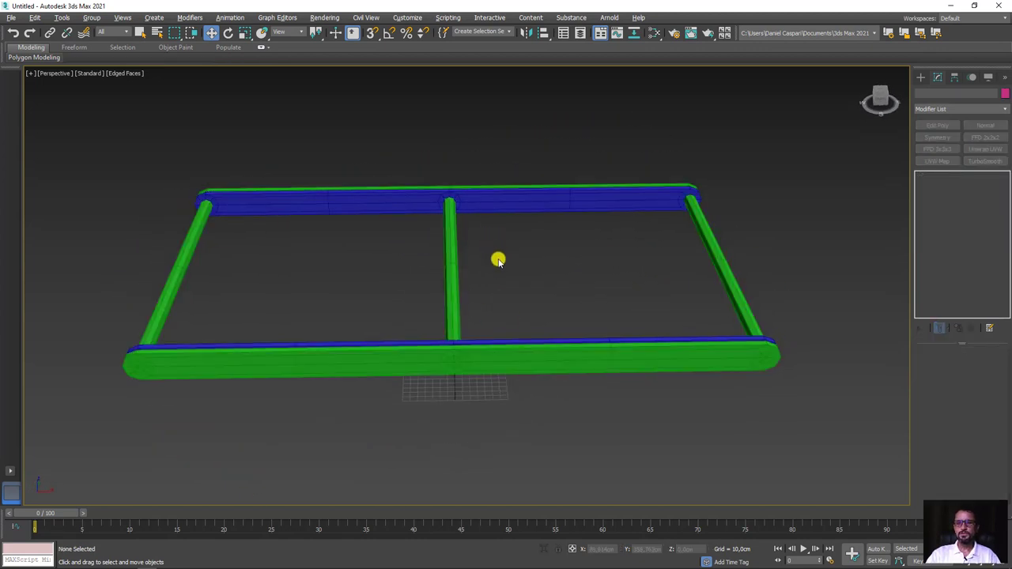
Step: Select both frame objects and centre their pivots with Affect Pivot Only
{"action": "scroll", "coordinate": [484, 315], "scroll_direction": "down", "scroll_amount": 4}
{"action": "left_click", "coordinate": [438, 332]}
{"action": "mouse_move", "coordinate": [461, 339]}
{"action": "middle_mouse_down", "text": "alt"}
{"action": "mouse_move", "coordinate": [539, 345]}
{"action": "mouse_move", "coordinate": [506, 391]}
{"action": "middle_mouse_up", "text": "alt"}
{"action": "middle_click_drag", "start_coordinate": [428, 299], "coordinate": [447, 310], "text": "alt"}
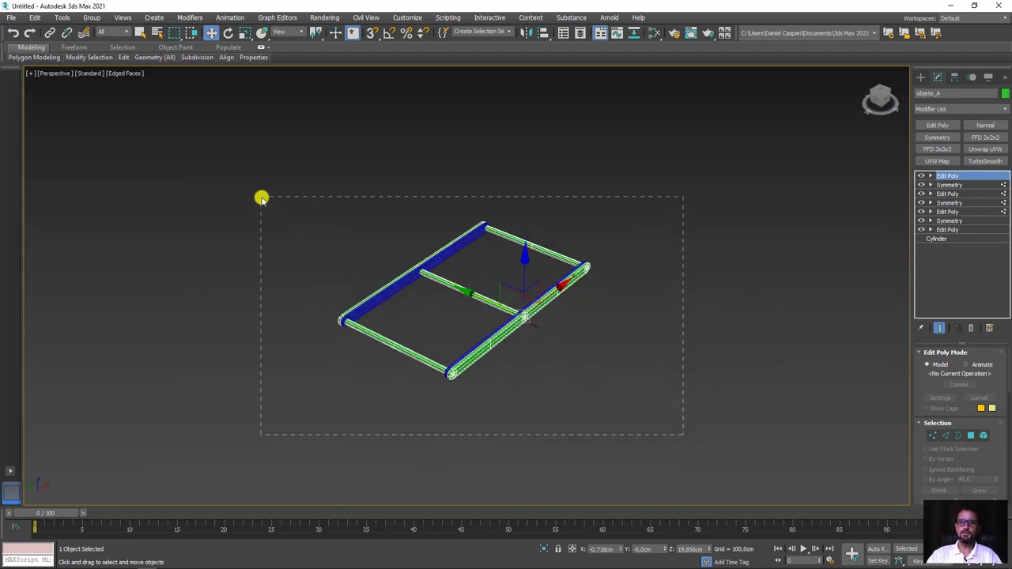
{"action": "left_click_drag", "start_coordinate": [296, 223], "coordinate": [262, 197]}
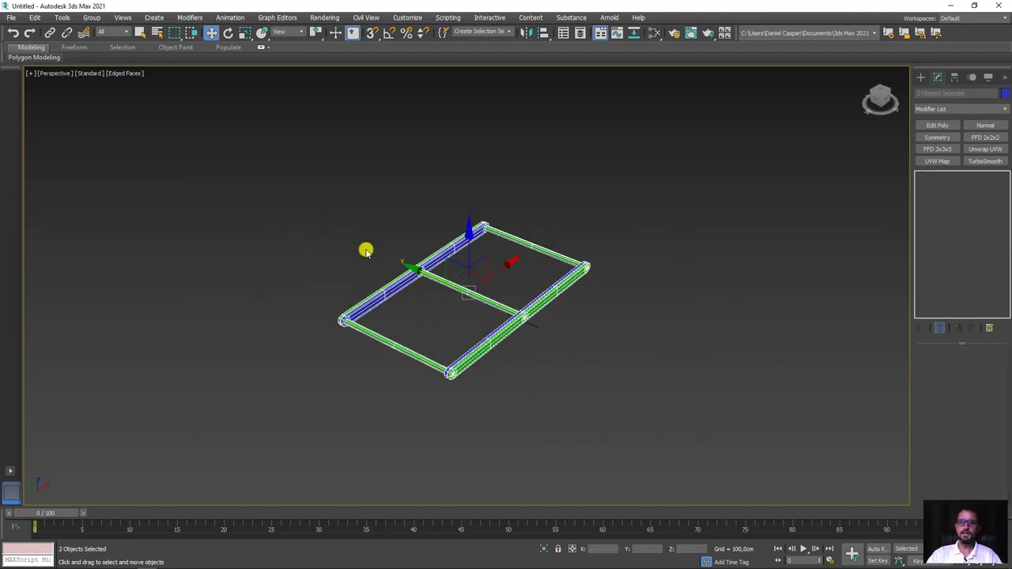
{"action": "left_click", "coordinate": [955, 77]}
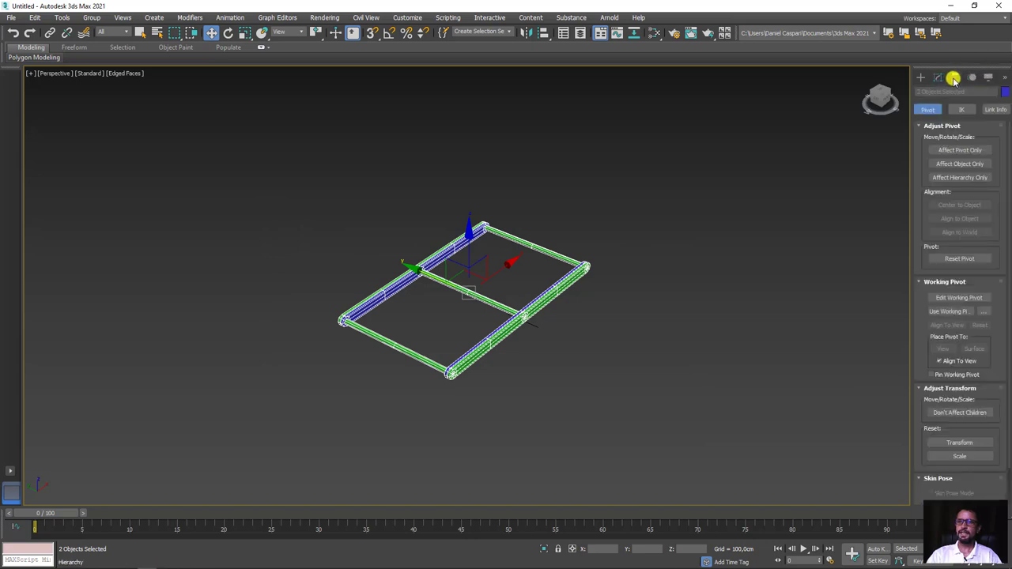
{"action": "left_click", "coordinate": [960, 150]}
{"action": "left_click", "coordinate": [963, 205]}
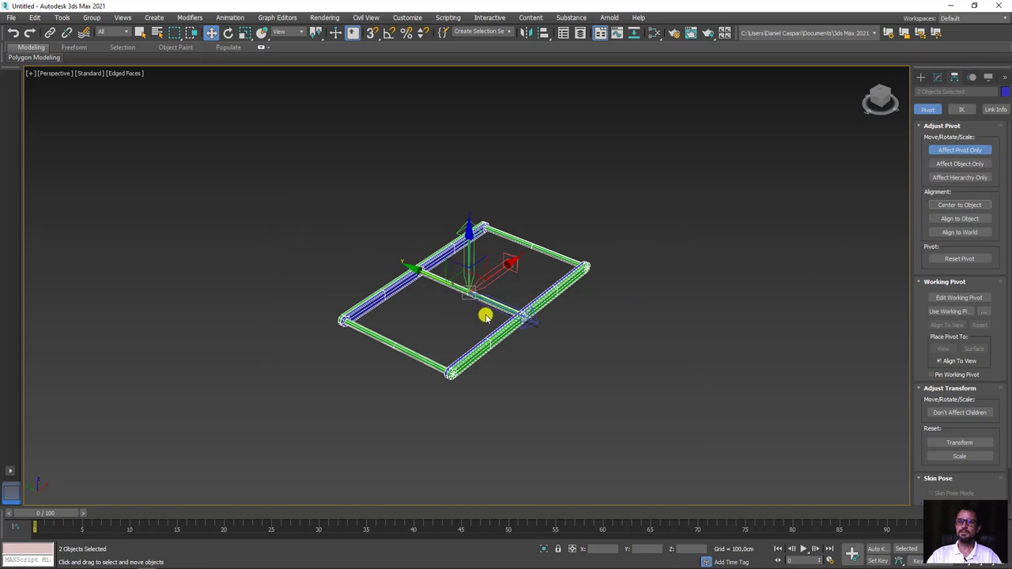
Step: Align both pivots to the world axes and turn Affect Pivot Only off
{"action": "scroll", "coordinate": [491, 316], "scroll_direction": "up", "scroll_amount": 3}
{"action": "middle_click_drag", "start_coordinate": [548, 313], "coordinate": [527, 310], "text": "alt"}
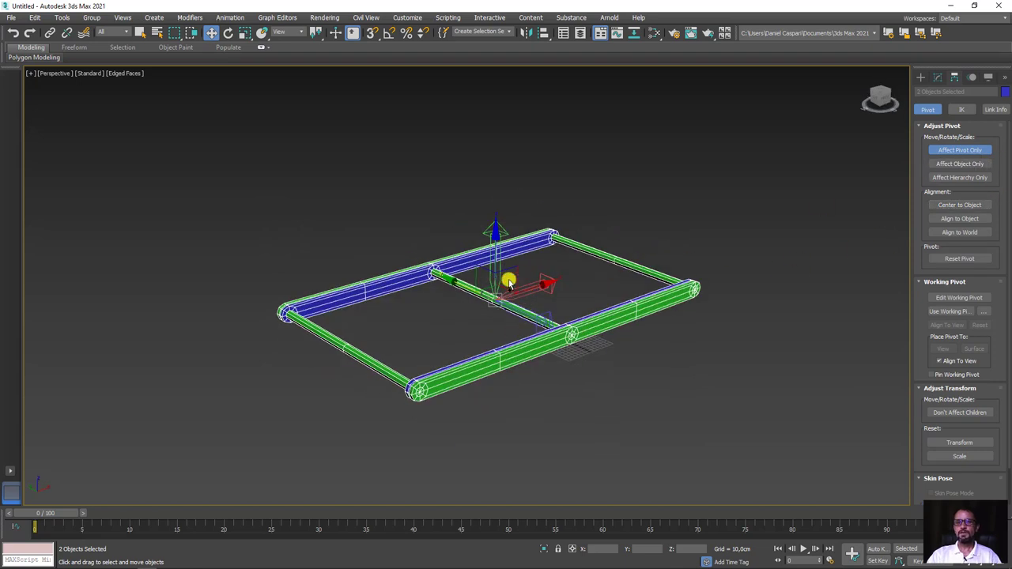
{"action": "left_click_drag", "start_coordinate": [478, 204], "coordinate": [512, 207]}
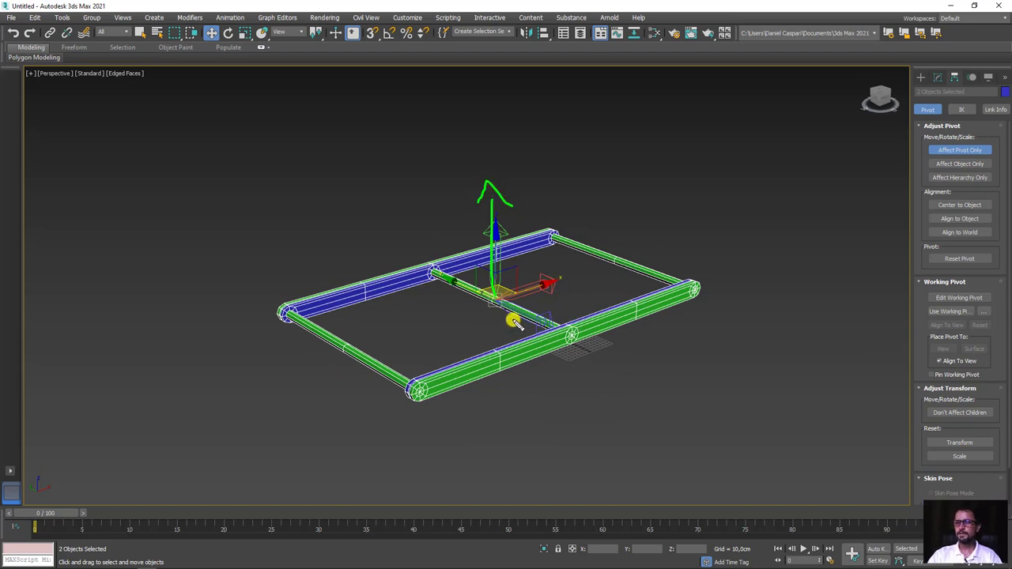
{"action": "left_click", "coordinate": [967, 233]}
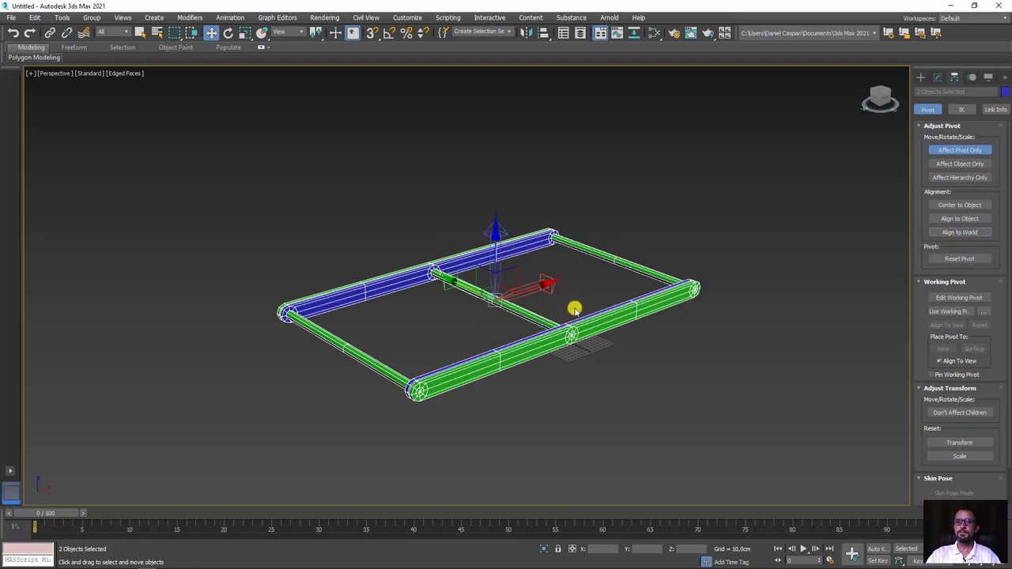
{"action": "mouse_move", "coordinate": [492, 222]}
{"action": "middle_mouse_down", "text": "alt"}
{"action": "mouse_move", "coordinate": [515, 309]}
{"action": "mouse_move", "coordinate": [506, 300]}
{"action": "mouse_move", "coordinate": [567, 293]}
{"action": "middle_mouse_up", "text": "alt"}
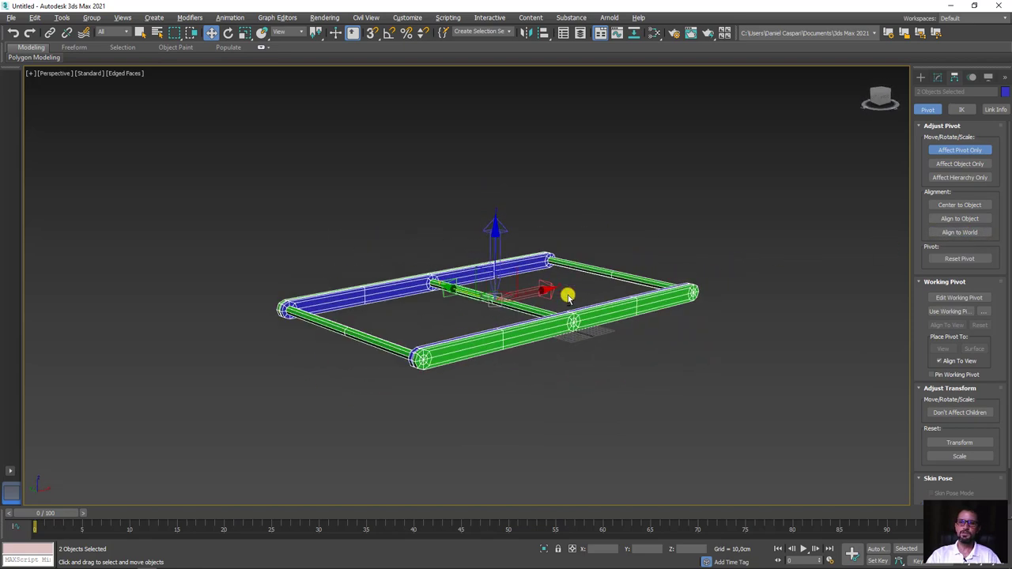
{"action": "left_click", "coordinate": [949, 154]}
Step: Test-move objeto_A and cancel, leaving the frame in its original position
{"action": "middle_click_drag", "start_coordinate": [712, 237], "coordinate": [694, 285], "text": "alt"}
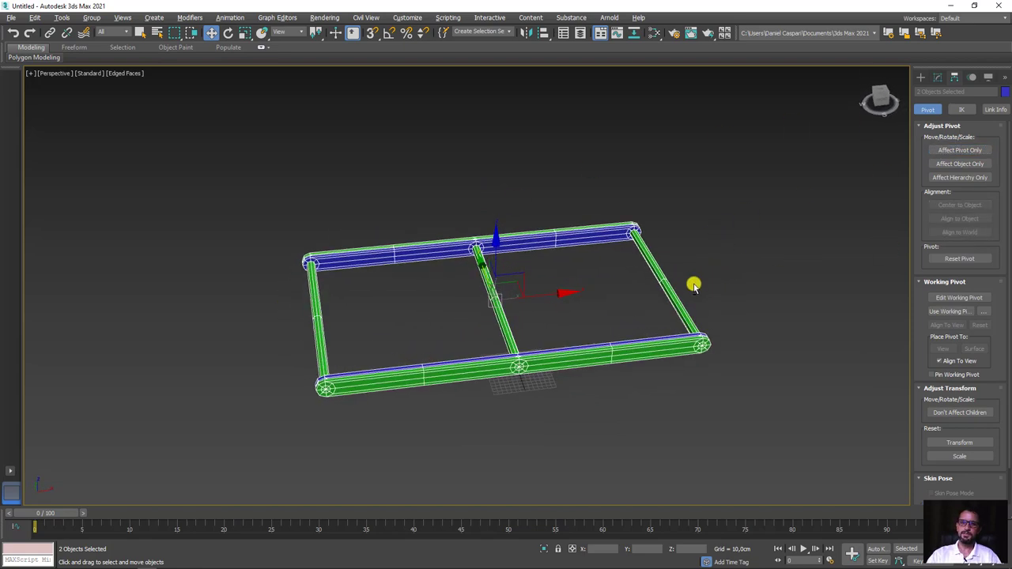
{"action": "left_click", "coordinate": [694, 285]}
{"action": "left_click", "coordinate": [495, 302]}
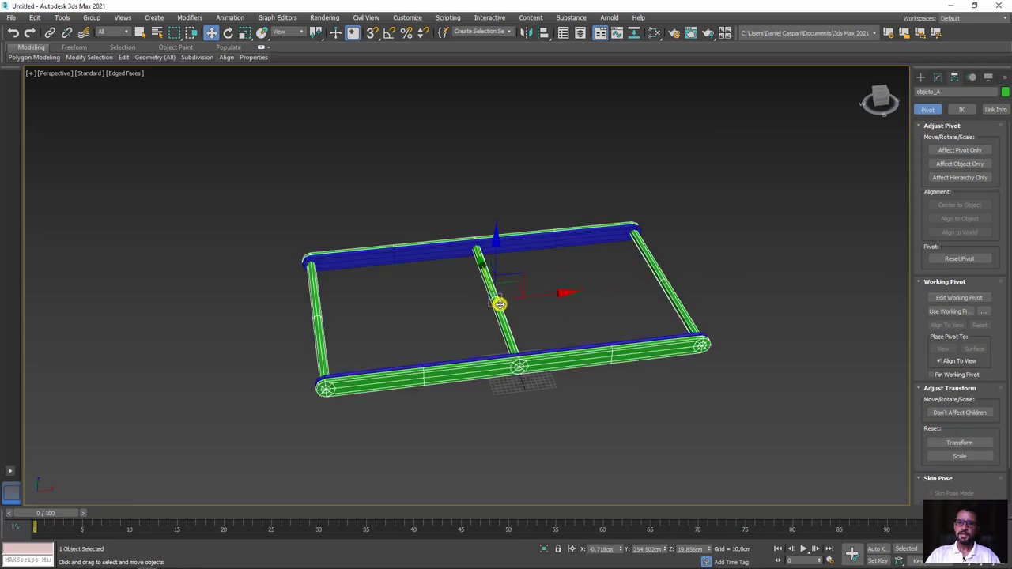
{"action": "middle_click_drag", "start_coordinate": [498, 301], "coordinate": [532, 269], "text": "alt"}
{"action": "mouse_move", "coordinate": [492, 251]}
{"action": "left_mouse_down"}
{"action": "mouse_move", "coordinate": [474, 293]}
{"action": "mouse_move", "coordinate": [576, 199]}
{"action": "left_mouse_up"}
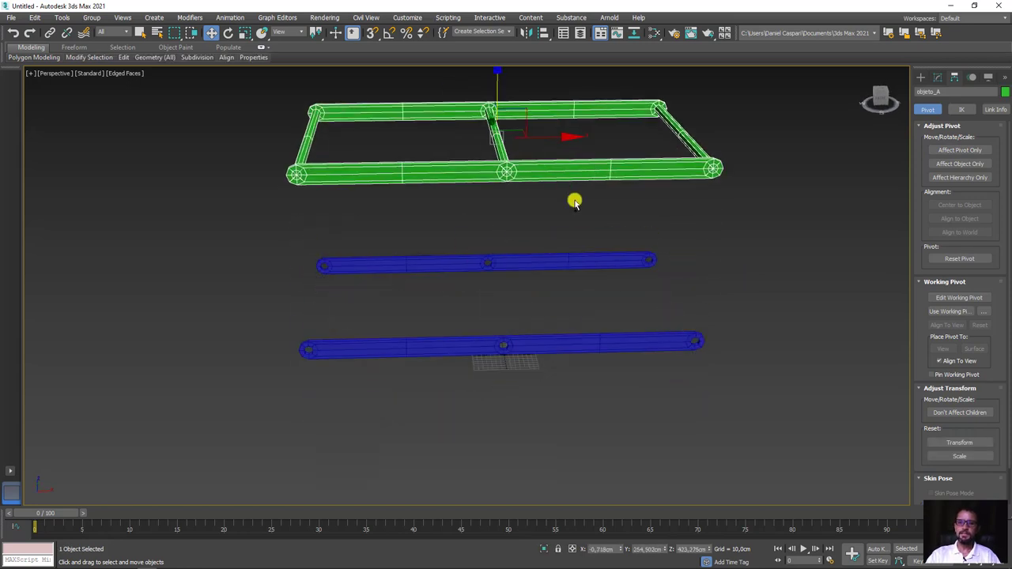
{"action": "right_click", "coordinate": [571, 204]}
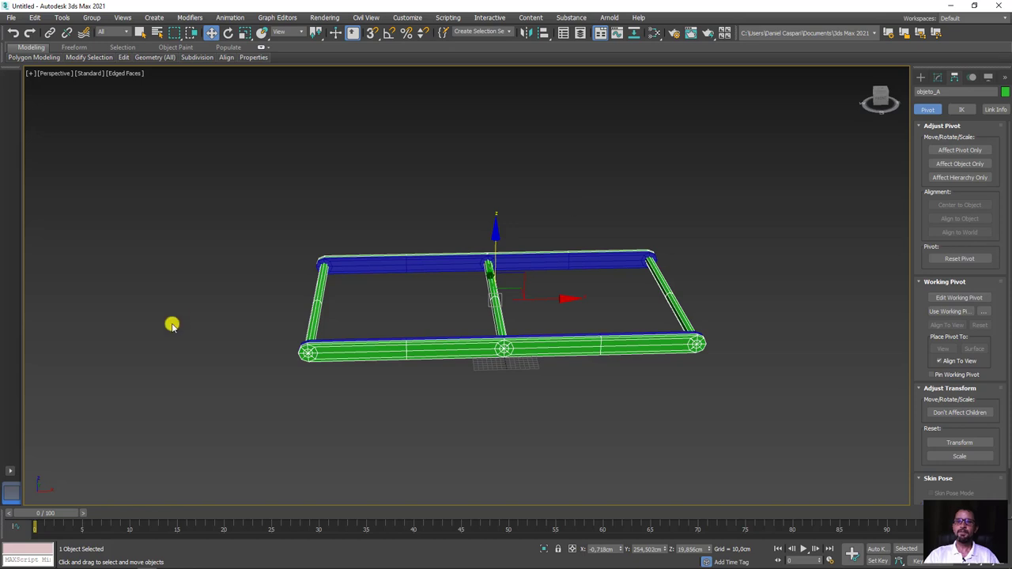
{"action": "mouse_move", "coordinate": [335, 328]}
{"action": "middle_mouse_down", "text": "alt"}
{"action": "mouse_move", "coordinate": [382, 330]}
{"action": "mouse_move", "coordinate": [398, 363]}
{"action": "middle_mouse_up", "text": "alt"}
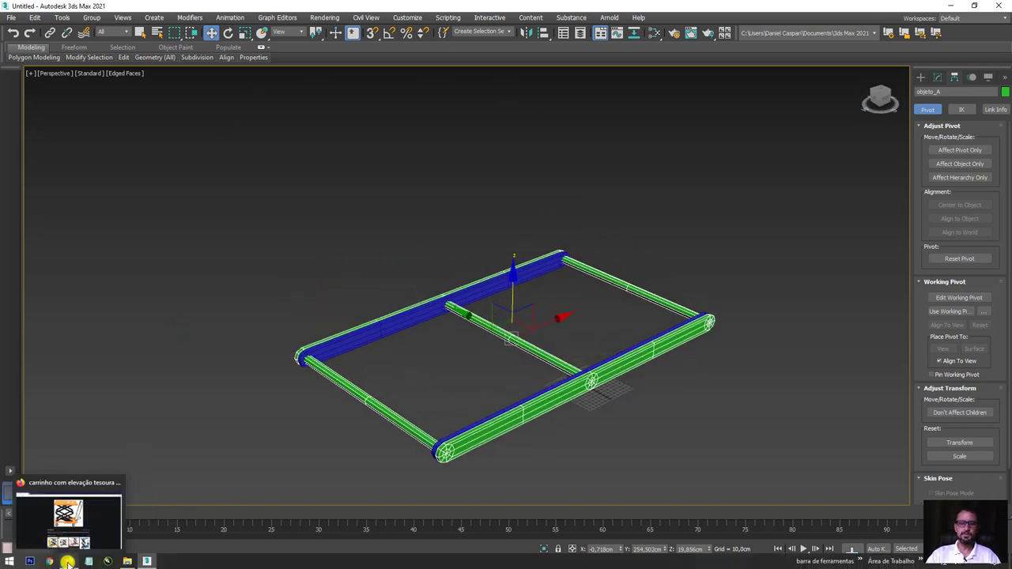
{"action": "left_click", "coordinate": [68, 565]}
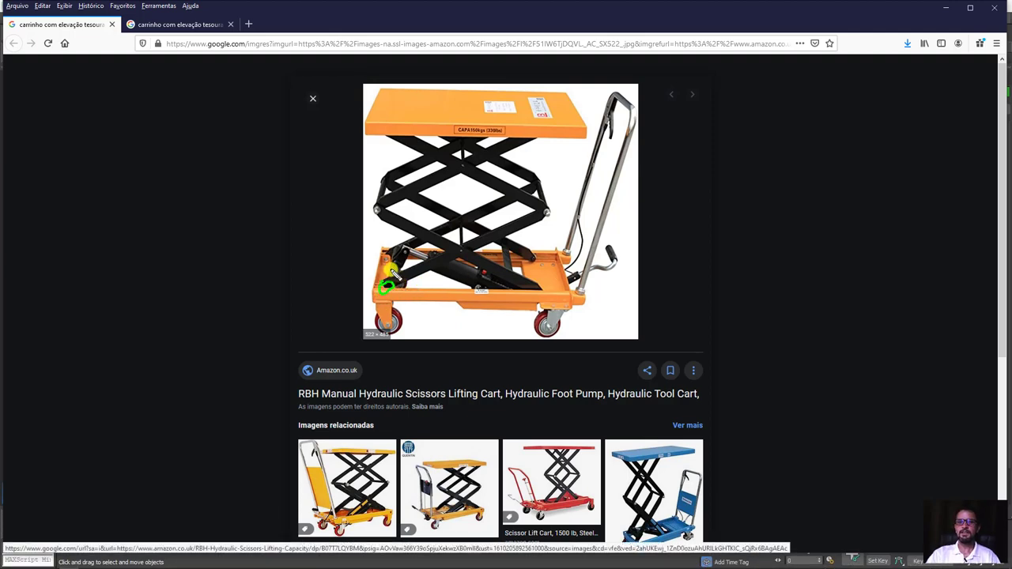
{"action": "mouse_move", "coordinate": [393, 271]}
{"action": "left_mouse_down"}
{"action": "mouse_move", "coordinate": [368, 287]}
{"action": "mouse_move", "coordinate": [545, 209]}
{"action": "left_mouse_up"}
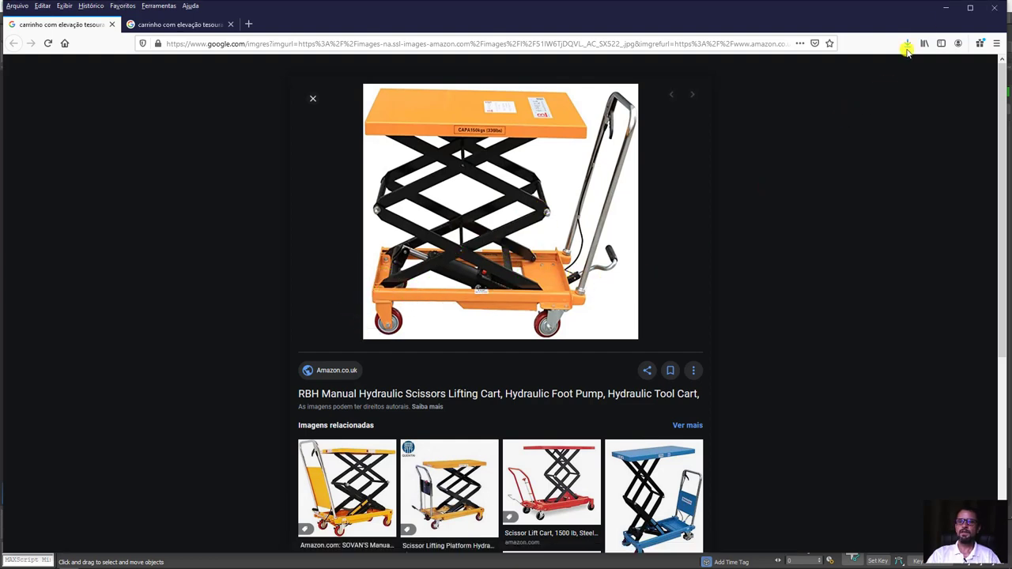
{"action": "left_click", "coordinate": [946, 7]}
{"action": "mouse_move", "coordinate": [649, 329]}
{"action": "middle_mouse_down", "text": "alt"}
{"action": "mouse_move", "coordinate": [657, 237]}
{"action": "mouse_move", "coordinate": [615, 252]}
{"action": "middle_mouse_up", "text": "alt"}
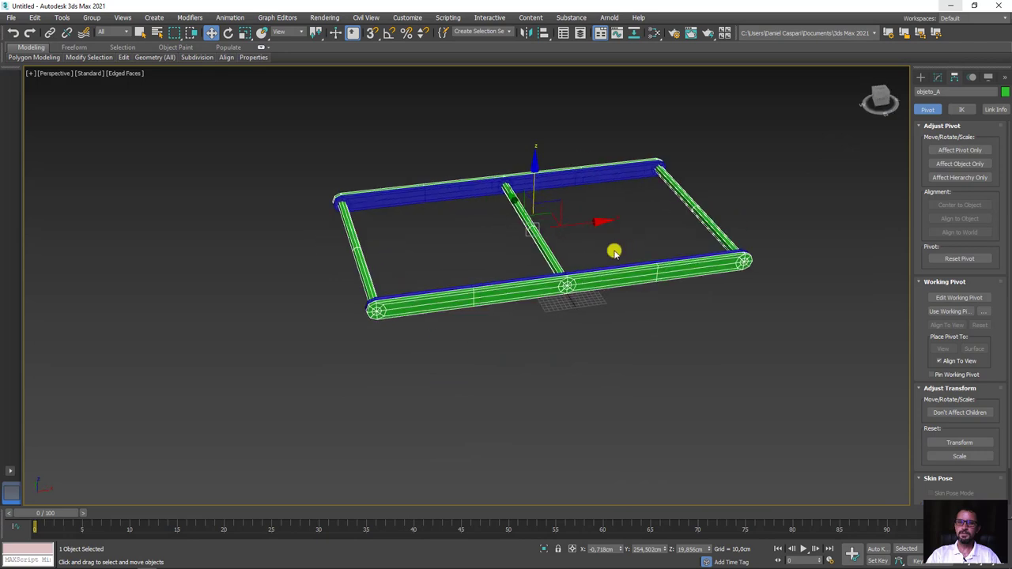
Step: Enable vertex snapping and snap objeto_A's pivot to the front-left end vertex
{"action": "mouse_move", "coordinate": [569, 226]}
{"action": "middle_mouse_down", "text": "alt"}
{"action": "mouse_move", "coordinate": [570, 280]}
{"action": "mouse_move", "coordinate": [583, 287]}
{"action": "mouse_move", "coordinate": [569, 296]}
{"action": "middle_mouse_up", "text": "alt"}
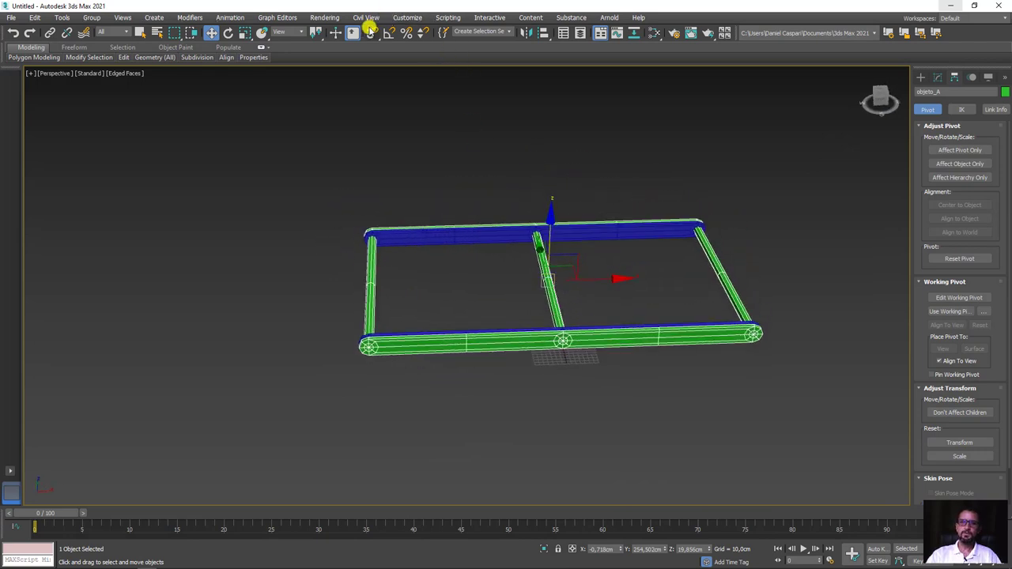
{"action": "left_click", "coordinate": [371, 34]}
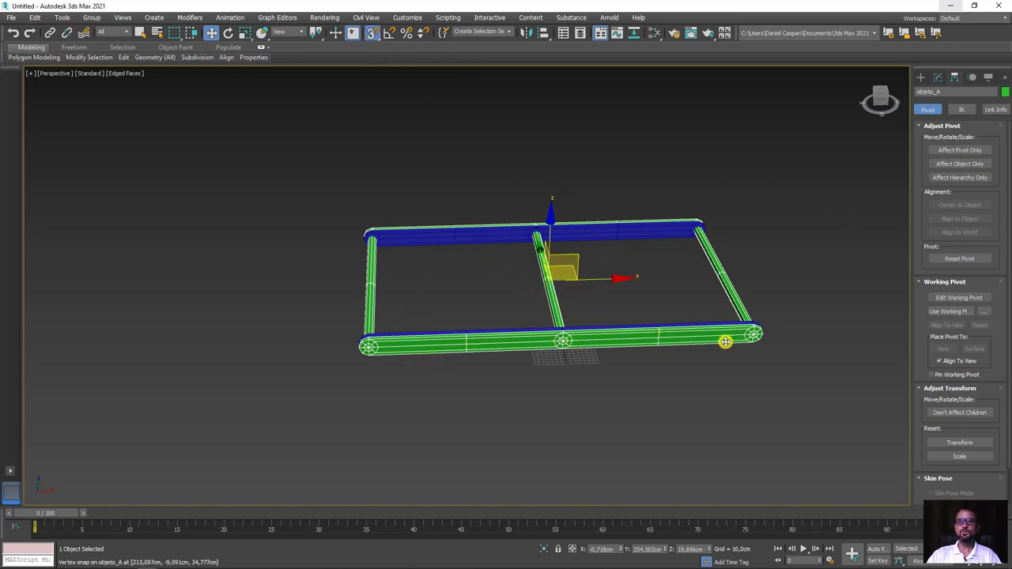
{"action": "left_click", "coordinate": [957, 152]}
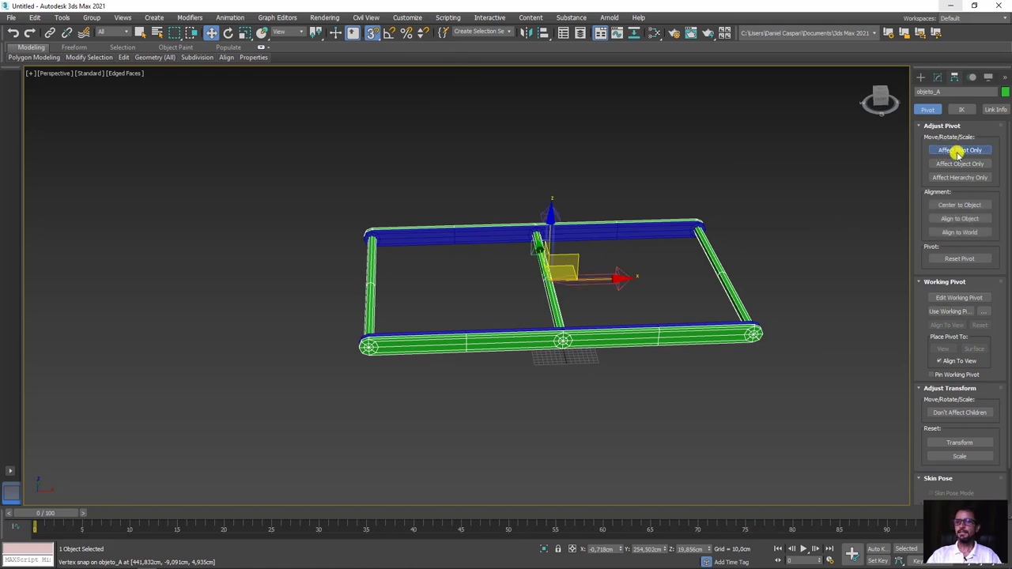
{"action": "left_click_drag", "start_coordinate": [555, 277], "coordinate": [369, 346]}
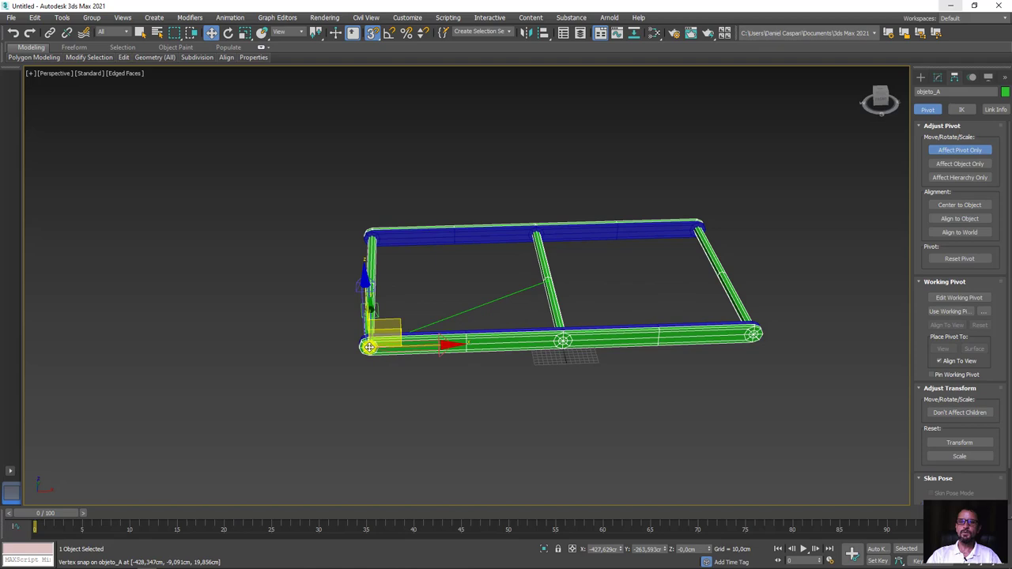
{"action": "scroll", "coordinate": [370, 347], "scroll_direction": "up", "scroll_amount": 3}
{"action": "scroll", "coordinate": [387, 336], "scroll_direction": "up", "scroll_amount": 2}
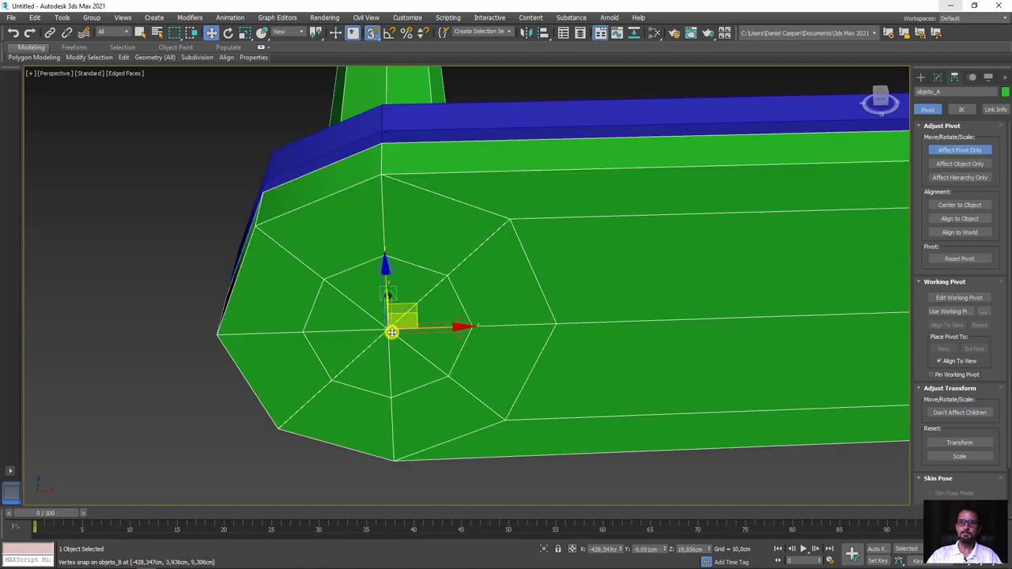
{"action": "scroll", "coordinate": [391, 332], "scroll_direction": "down", "scroll_amount": 5}
Step: Exit pivot editing, test-rotate objeto_A about its new corner pivot, then undo
{"action": "left_click", "coordinate": [944, 152]}
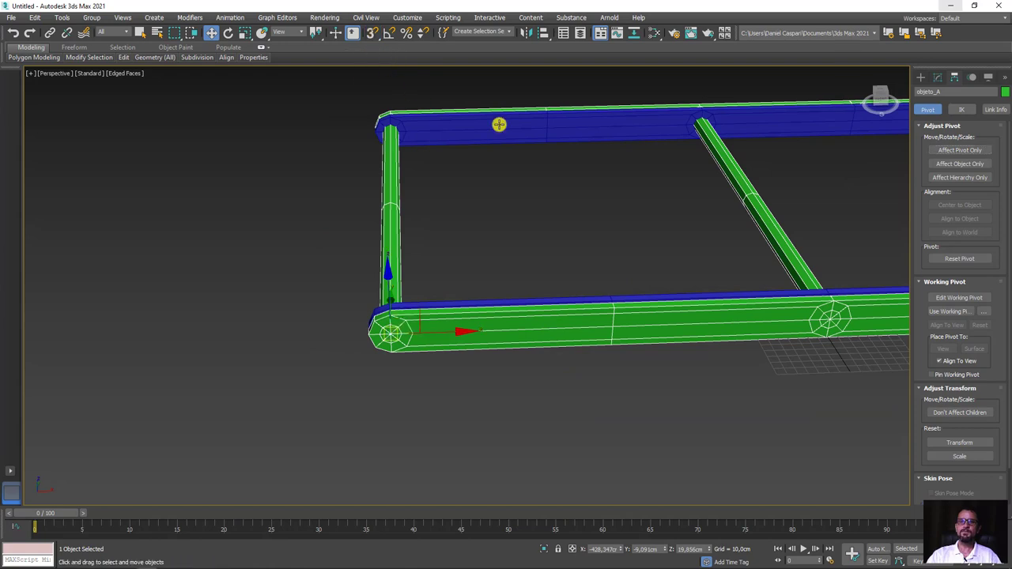
{"action": "scroll", "coordinate": [508, 269], "scroll_direction": "down", "scroll_amount": 2}
{"action": "scroll", "coordinate": [529, 269], "scroll_direction": "down", "scroll_amount": 4}
{"action": "key", "text": "e"}
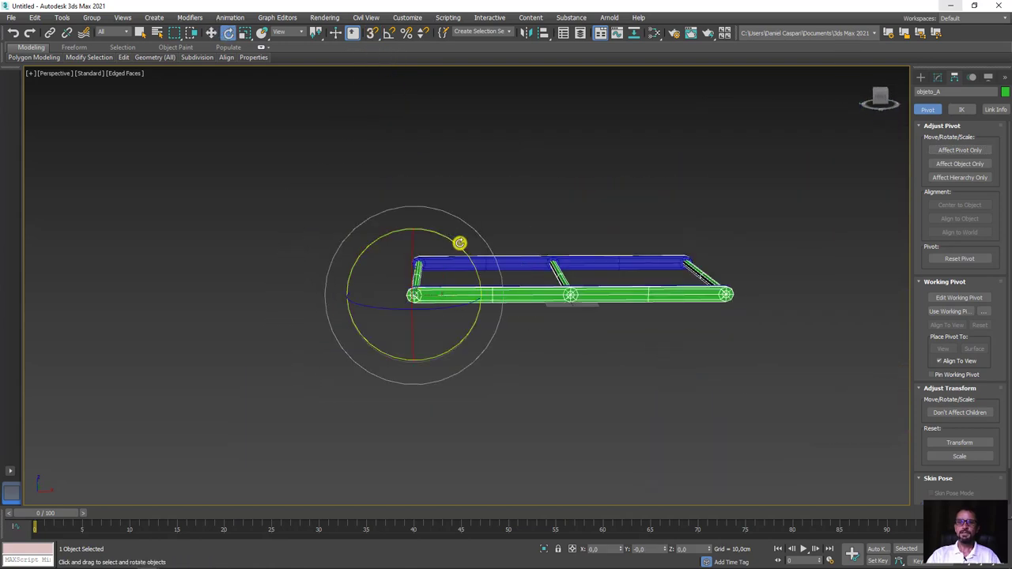
{"action": "left_click_drag", "start_coordinate": [459, 242], "coordinate": [322, 206]}
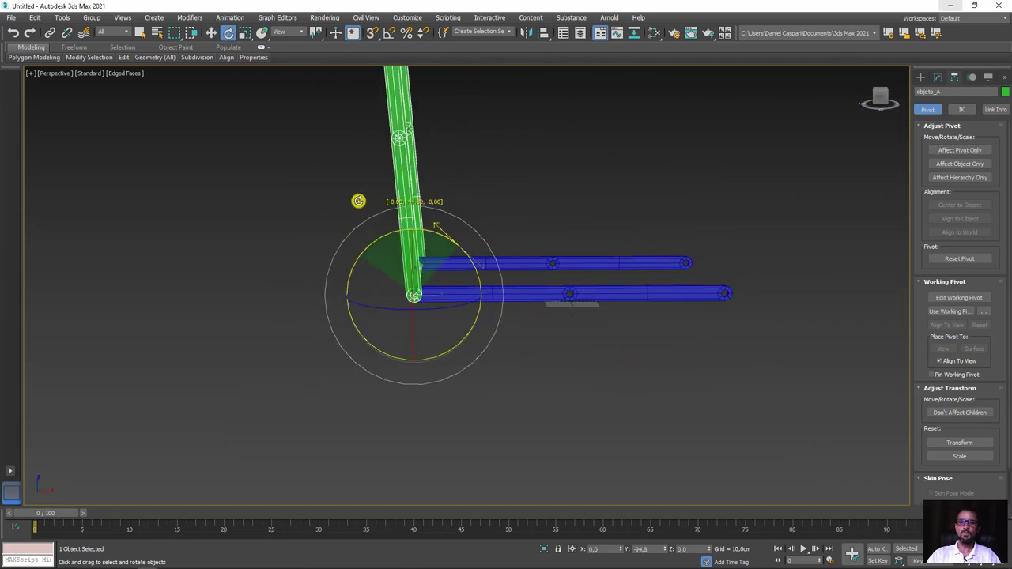
{"action": "left_click_drag", "start_coordinate": [322, 206], "coordinate": [381, 227]}
{"action": "key", "text": "ctrl+z"}
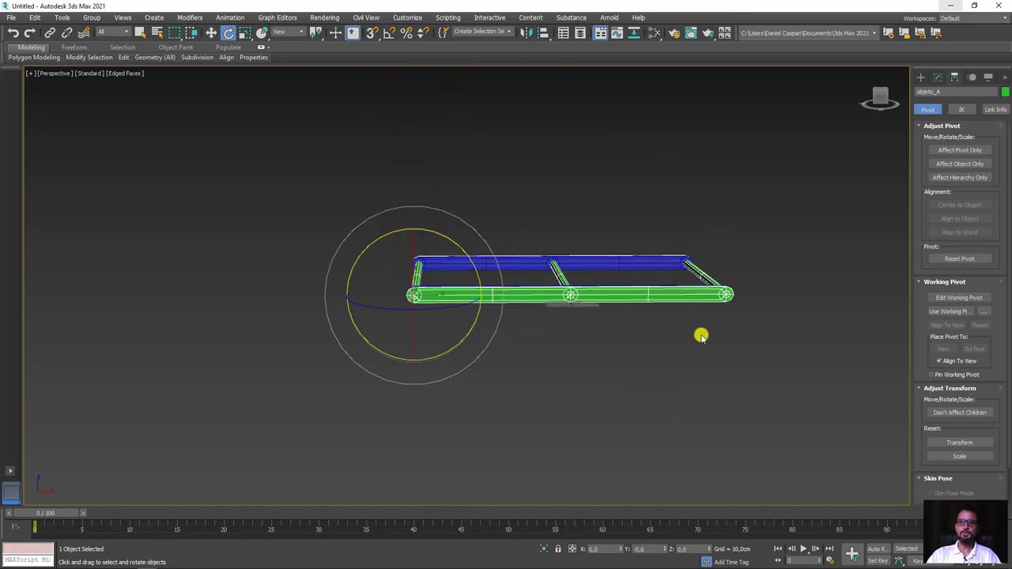
Step: Select the top bar objeto_B
{"action": "middle_click_drag", "start_coordinate": [701, 335], "coordinate": [692, 378], "text": "alt"}
{"action": "left_click", "coordinate": [588, 222]}
{"action": "mouse_move", "coordinate": [588, 222]}
{"action": "middle_mouse_down", "text": "alt"}
{"action": "mouse_move", "coordinate": [606, 232]}
{"action": "mouse_move", "coordinate": [546, 245]}
{"action": "mouse_move", "coordinate": [680, 256]}
{"action": "mouse_move", "coordinate": [621, 249]}
{"action": "middle_mouse_up", "text": "alt"}
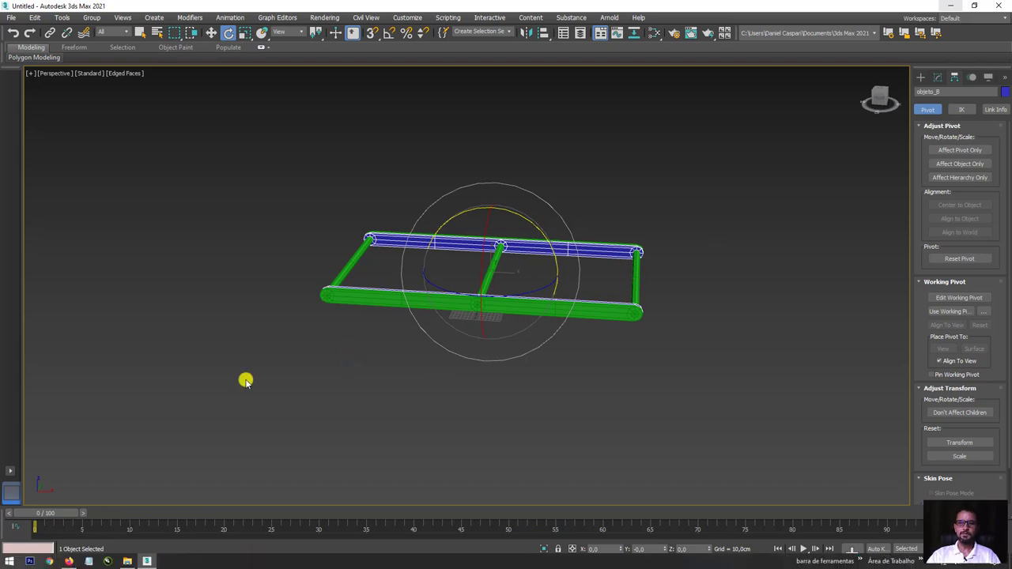
{"action": "left_click", "coordinate": [85, 563]}
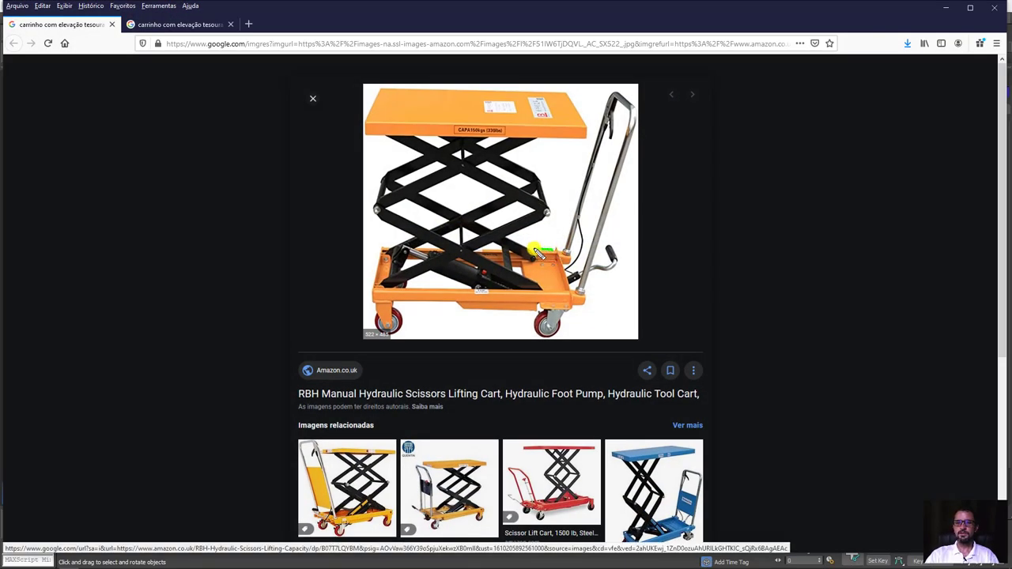
{"action": "left_click_drag", "start_coordinate": [536, 252], "coordinate": [560, 247]}
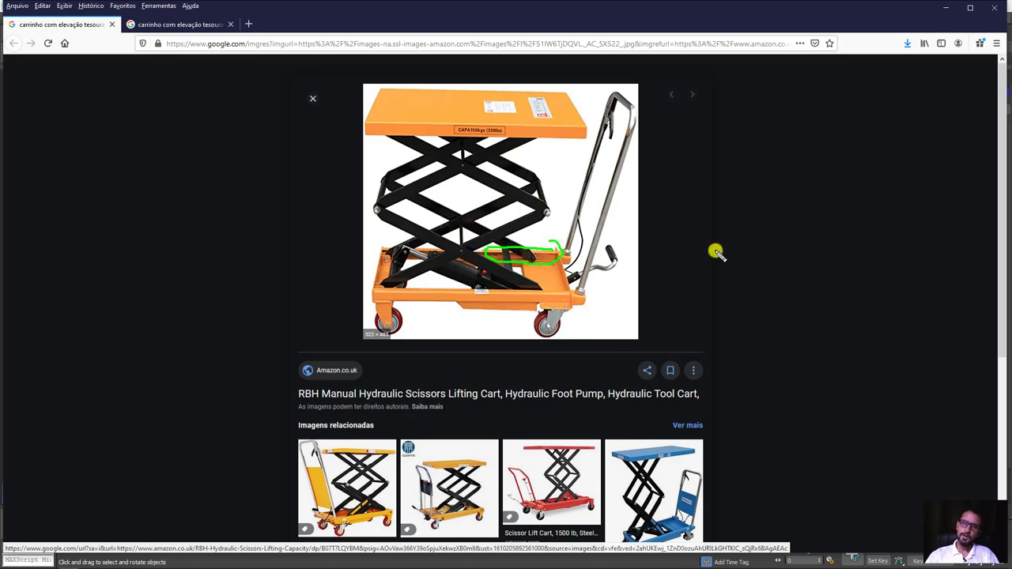
{"action": "left_click_drag", "start_coordinate": [394, 284], "coordinate": [510, 225]}
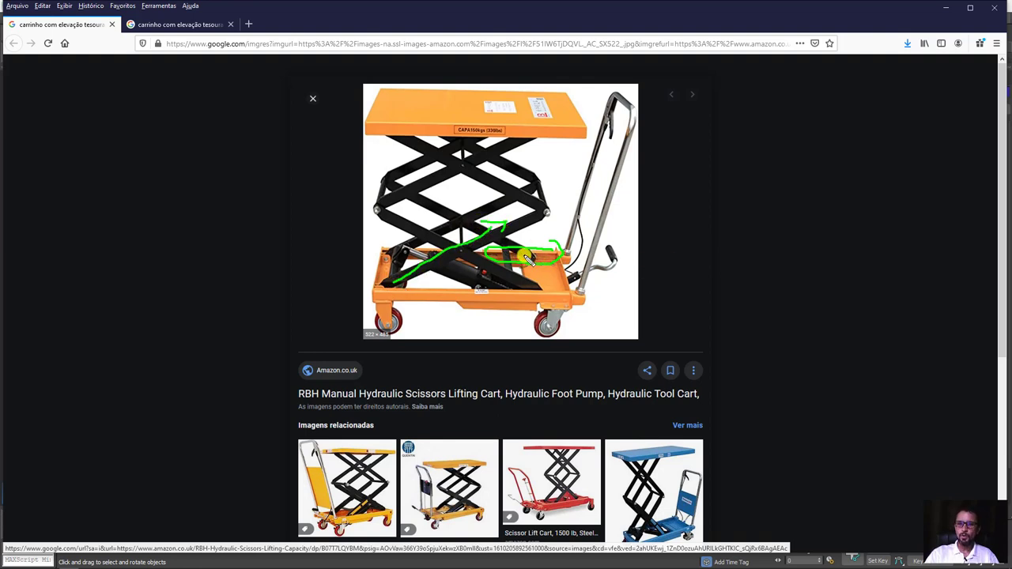
{"action": "mouse_move", "coordinate": [504, 243]}
{"action": "left_mouse_down"}
{"action": "mouse_move", "coordinate": [431, 212]}
{"action": "mouse_move", "coordinate": [466, 204]}
{"action": "left_mouse_up"}
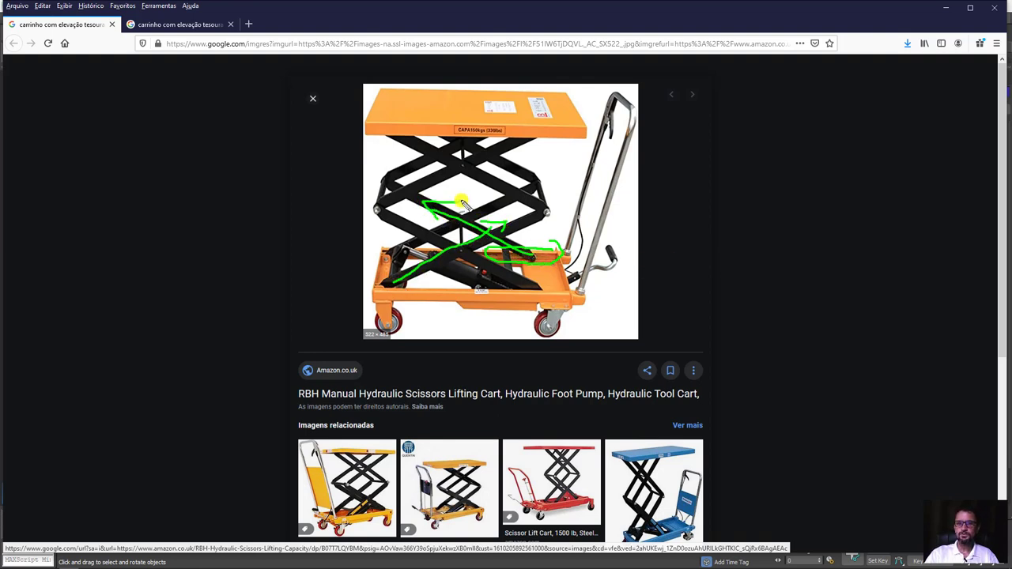
{"action": "left_click_drag", "start_coordinate": [620, 255], "coordinate": [554, 266]}
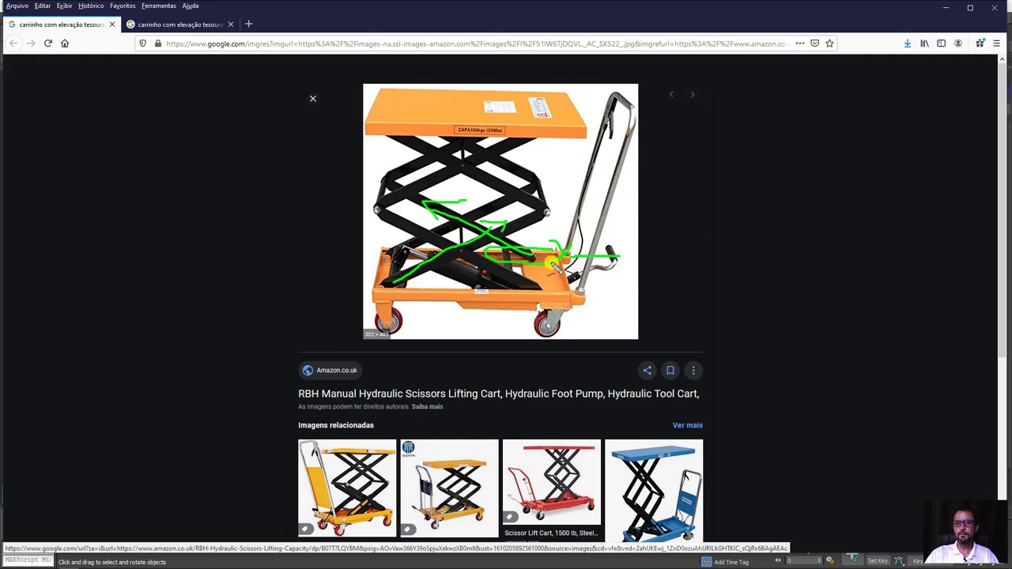
{"action": "key", "text": "Escape"}
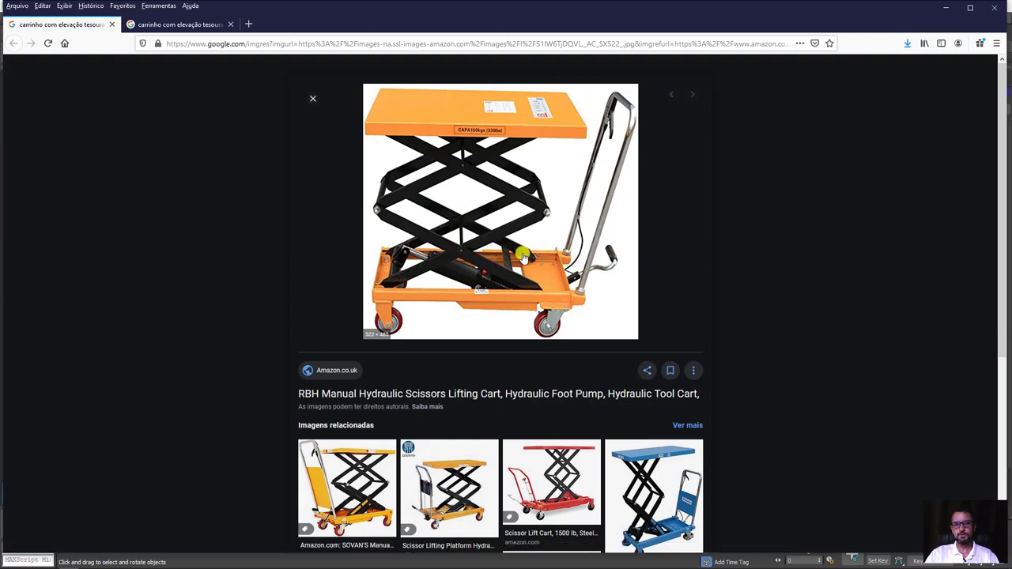
Step: Undo the blue bars' trial diagonal rotation
{"action": "left_click", "coordinate": [948, 7]}
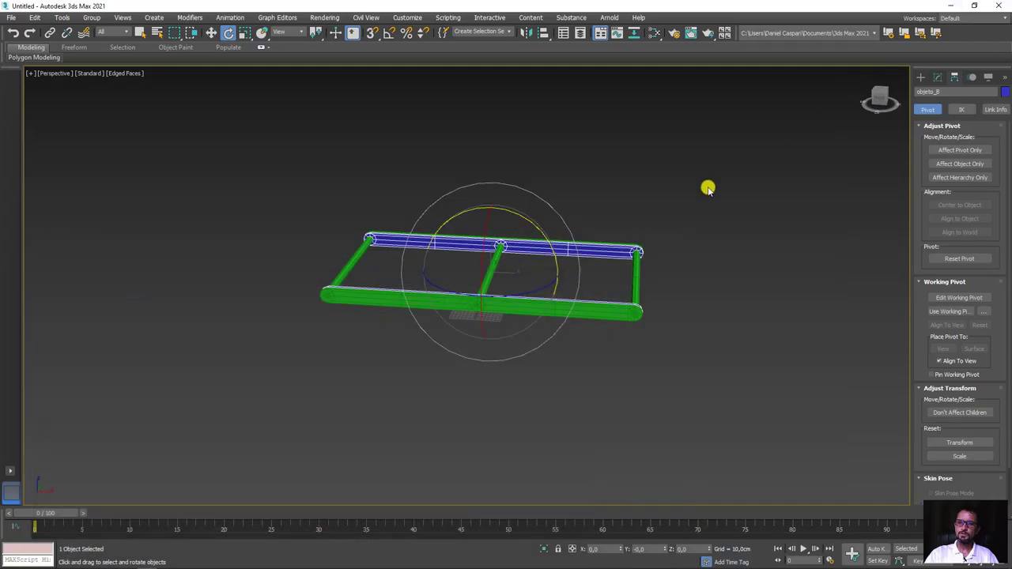
{"action": "mouse_move", "coordinate": [633, 257]}
{"action": "middle_mouse_down", "text": "alt"}
{"action": "mouse_move", "coordinate": [734, 203]}
{"action": "mouse_move", "coordinate": [565, 233]}
{"action": "middle_mouse_up", "text": "alt"}
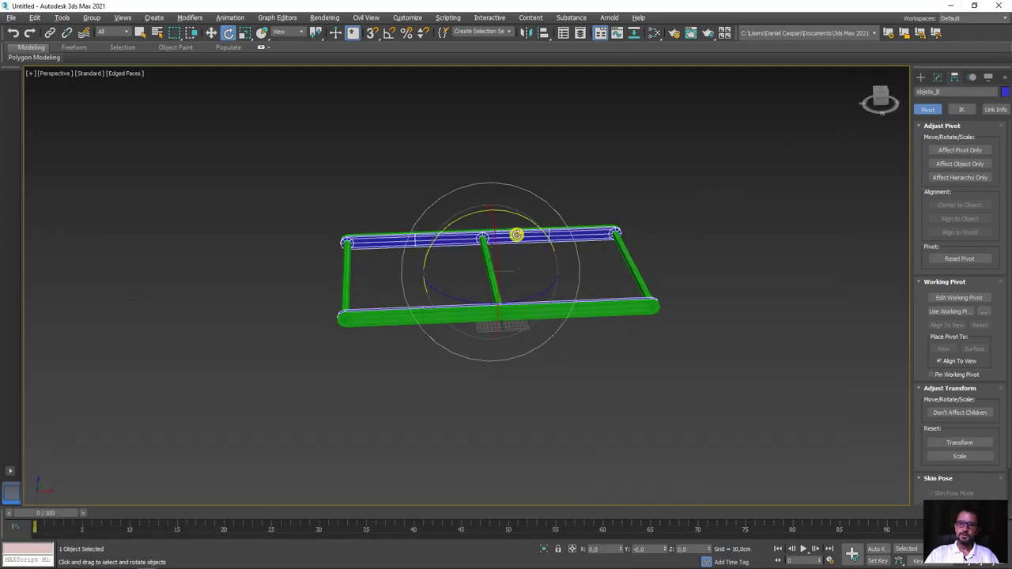
{"action": "left_click_drag", "start_coordinate": [512, 210], "coordinate": [509, 190]}
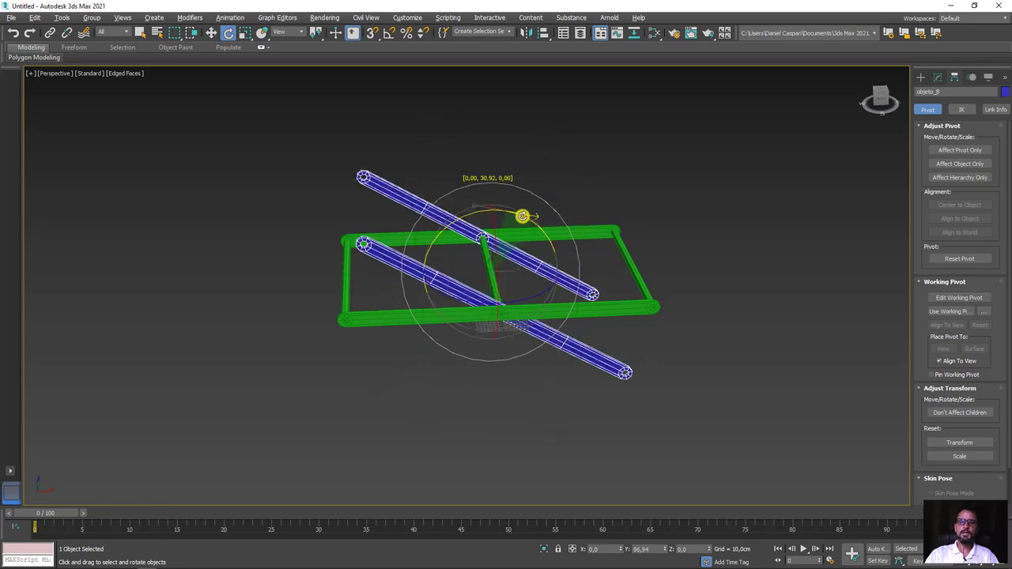
{"action": "key", "text": "ctrl+z"}
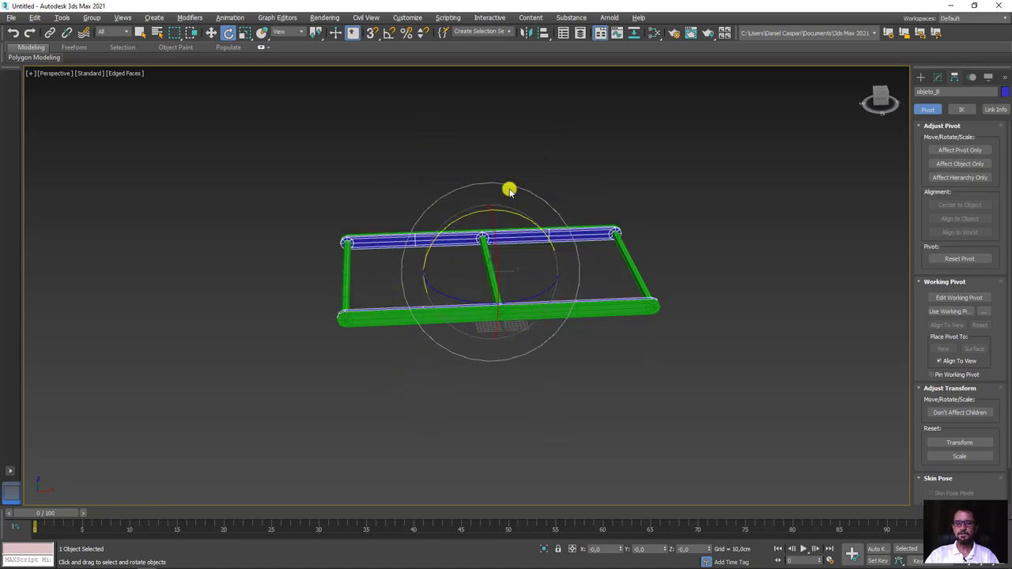
Step: Select objeto_A and undo its trial tilt about the pivot
{"action": "left_click", "coordinate": [363, 317]}
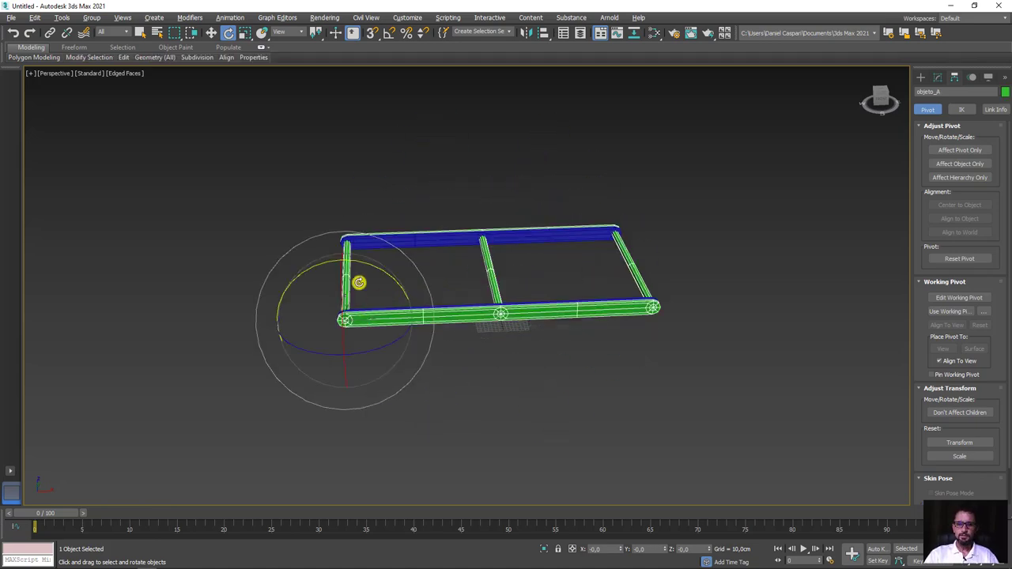
{"action": "mouse_move", "coordinate": [377, 267]}
{"action": "left_mouse_down"}
{"action": "mouse_move", "coordinate": [295, 253]}
{"action": "mouse_move", "coordinate": [380, 266]}
{"action": "mouse_move", "coordinate": [371, 269]}
{"action": "left_mouse_up"}
{"action": "key", "text": "ctrl+z"}
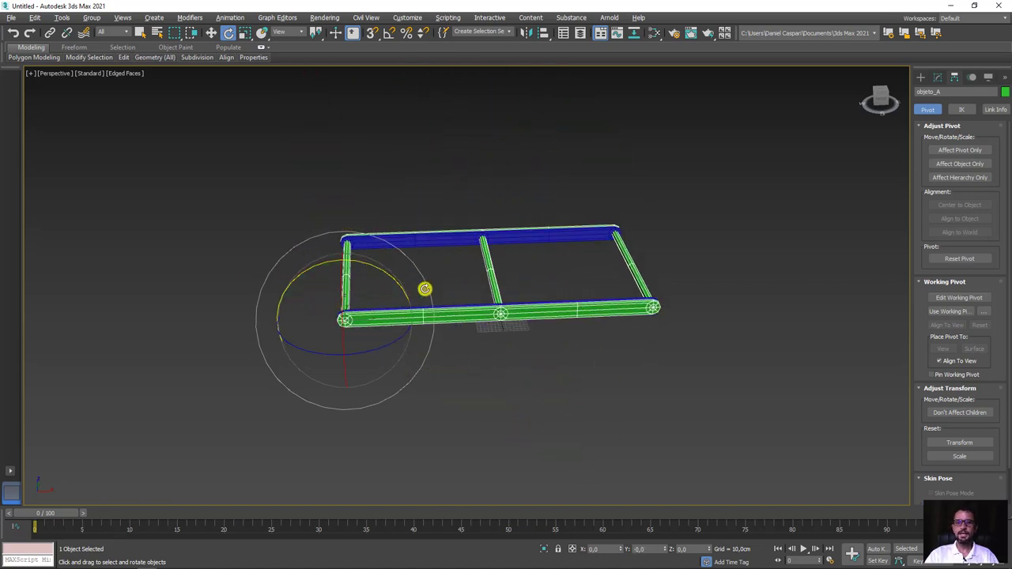
Step: Turn on Auto Key for automatic keyframe recording
{"action": "middle_click_drag", "start_coordinate": [500, 310], "coordinate": [517, 345]}
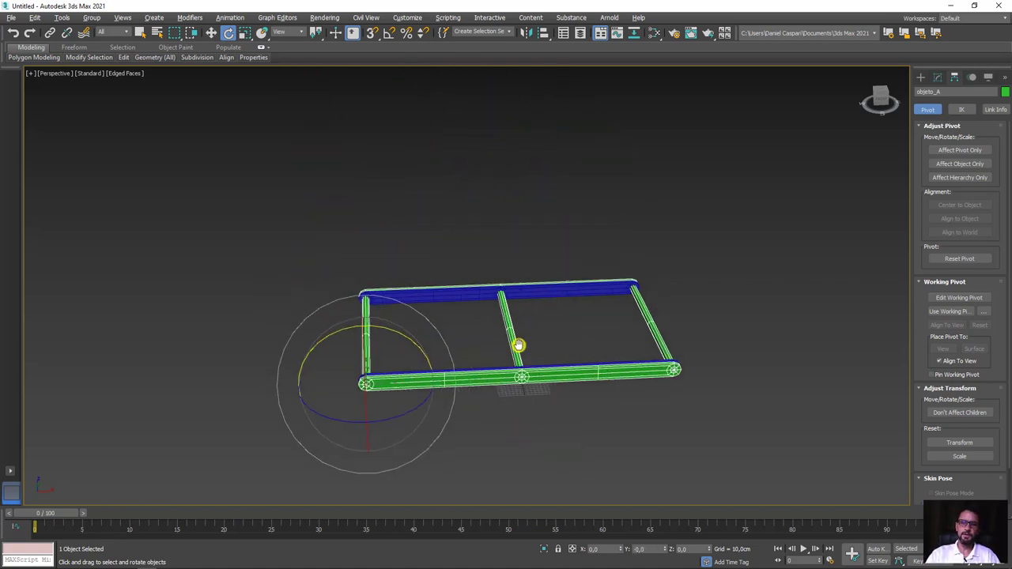
{"action": "scroll", "coordinate": [543, 419], "scroll_direction": "up", "scroll_amount": 2}
{"action": "scroll", "coordinate": [576, 429], "scroll_direction": "down", "scroll_amount": 2}
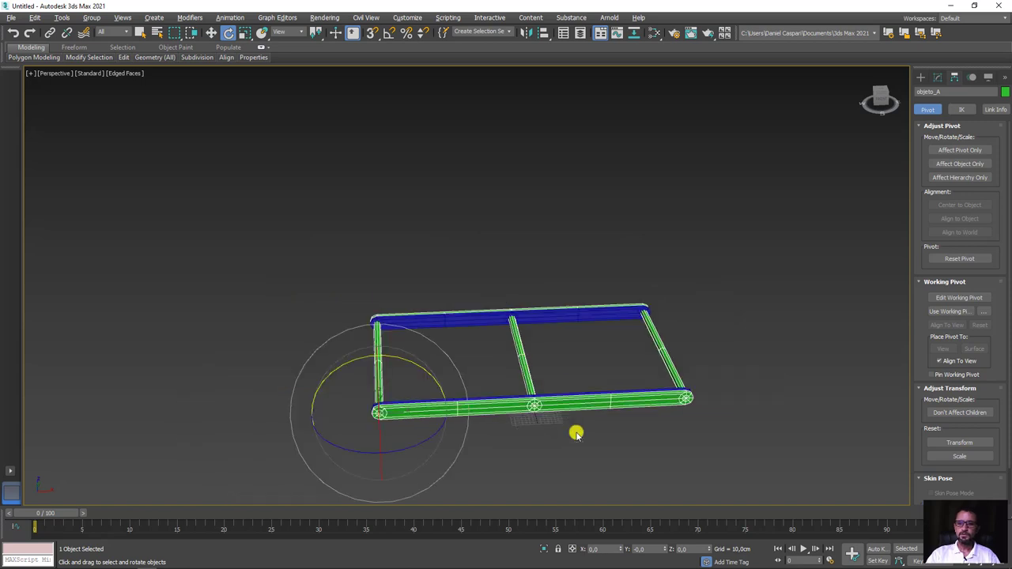
{"action": "left_click", "coordinate": [876, 549]}
Step: At frame 30, key objeto_A's Y rotation to -80, then scrub back to frame 0
{"action": "left_click_drag", "start_coordinate": [52, 512], "coordinate": [320, 515]}
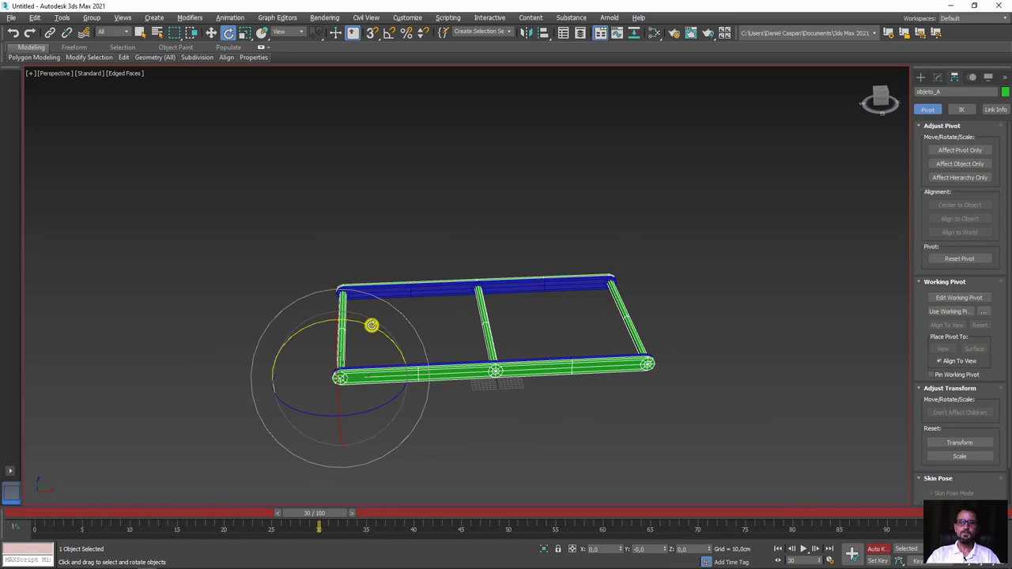
{"action": "left_click_drag", "start_coordinate": [371, 325], "coordinate": [290, 315]}
{"action": "type", "text": "-80"}
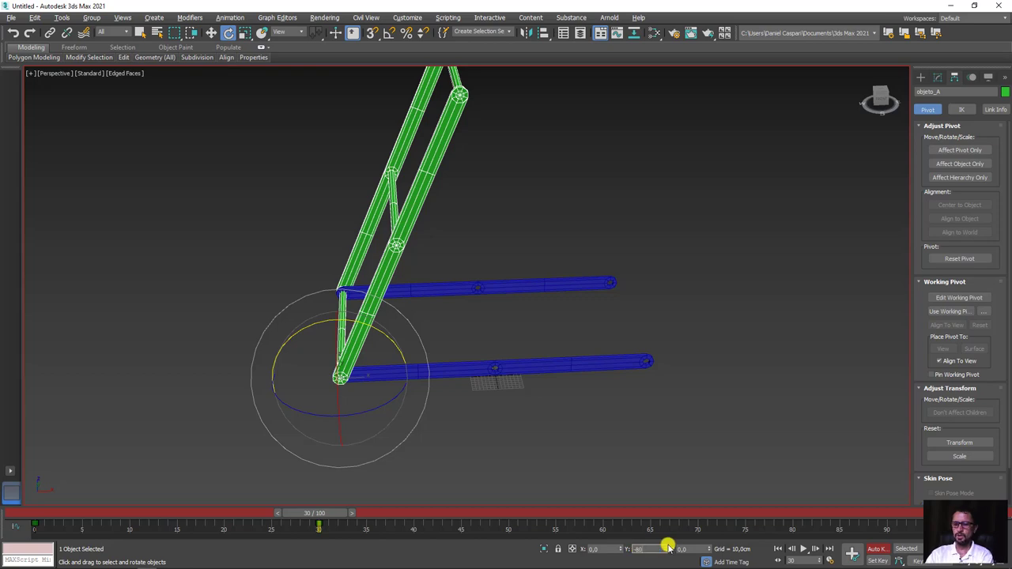
{"action": "key", "text": "Return"}
{"action": "mouse_move", "coordinate": [479, 425]}
{"action": "middle_mouse_down", "text": "alt"}
{"action": "mouse_move", "coordinate": [451, 400]}
{"action": "mouse_move", "coordinate": [541, 404]}
{"action": "mouse_move", "coordinate": [502, 401]}
{"action": "middle_mouse_up", "text": "alt"}
{"action": "mouse_move", "coordinate": [336, 513]}
{"action": "left_mouse_down"}
{"action": "mouse_move", "coordinate": [95, 507]}
{"action": "mouse_move", "coordinate": [441, 507]}
{"action": "mouse_move", "coordinate": [4, 504]}
{"action": "left_mouse_up"}
Step: Turn Auto Key off, go to frame 34, and select the blue bars objeto_B
{"action": "key", "text": "e"}
{"action": "middle_click_drag", "start_coordinate": [572, 407], "coordinate": [535, 141], "text": "alt"}
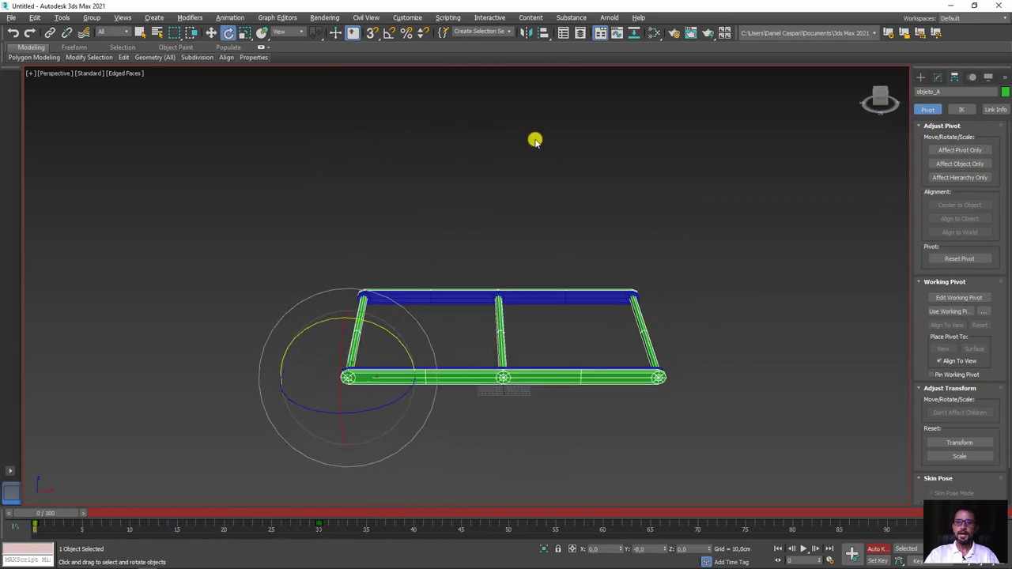
{"action": "left_click", "coordinate": [873, 549]}
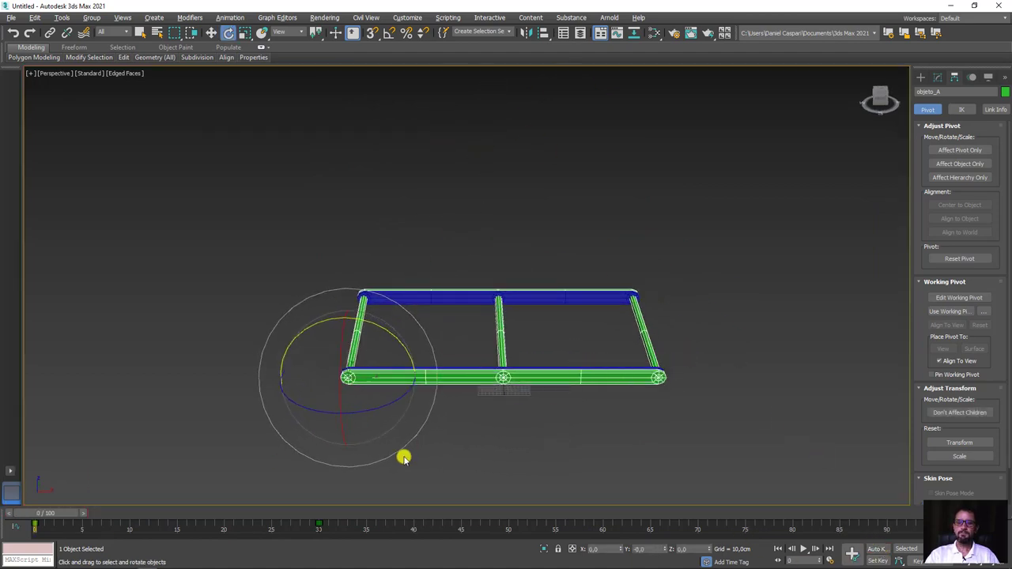
{"action": "left_click_drag", "start_coordinate": [55, 515], "coordinate": [359, 514]}
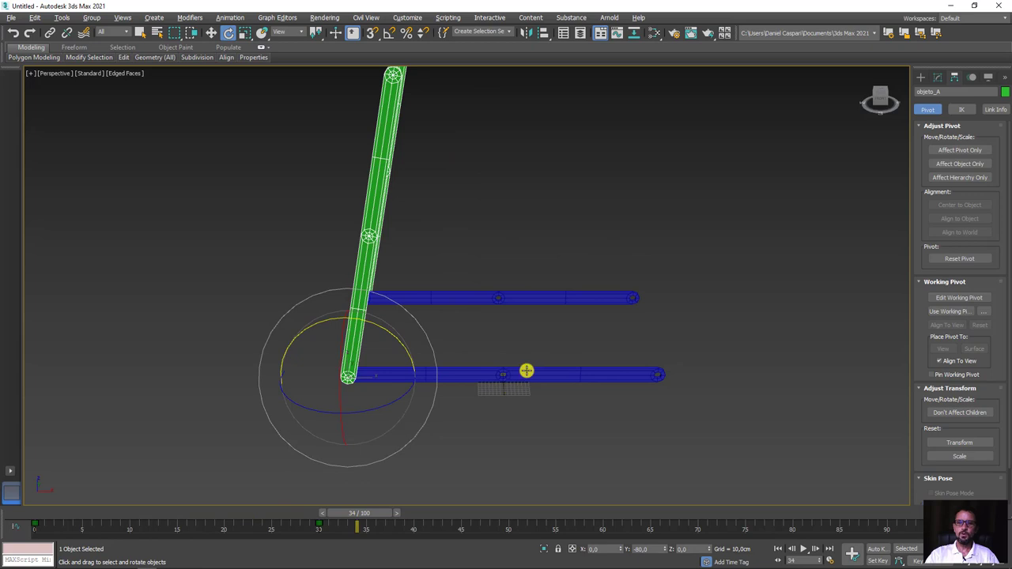
{"action": "left_click", "coordinate": [527, 371]}
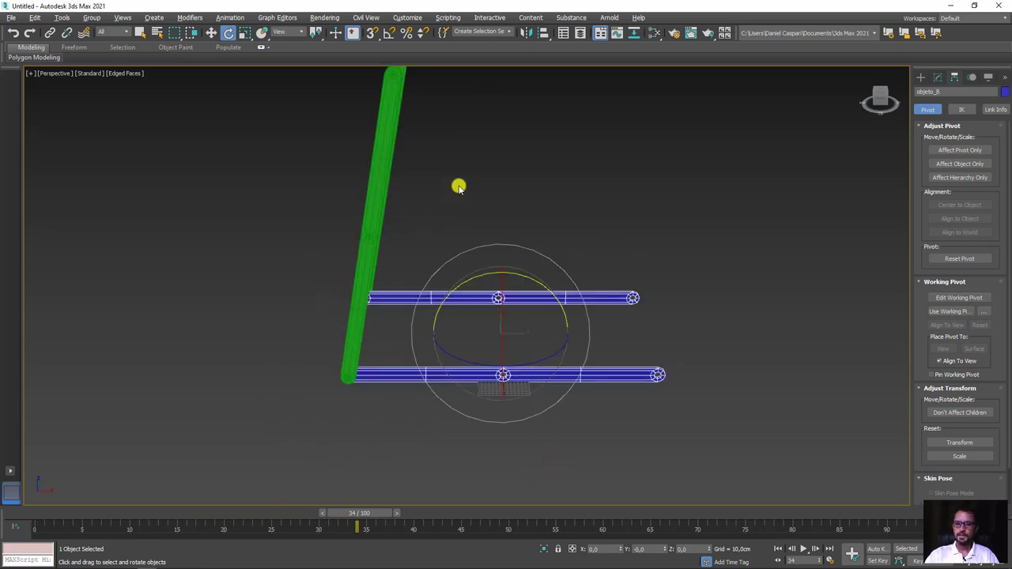
{"action": "left_click", "coordinate": [381, 172]}
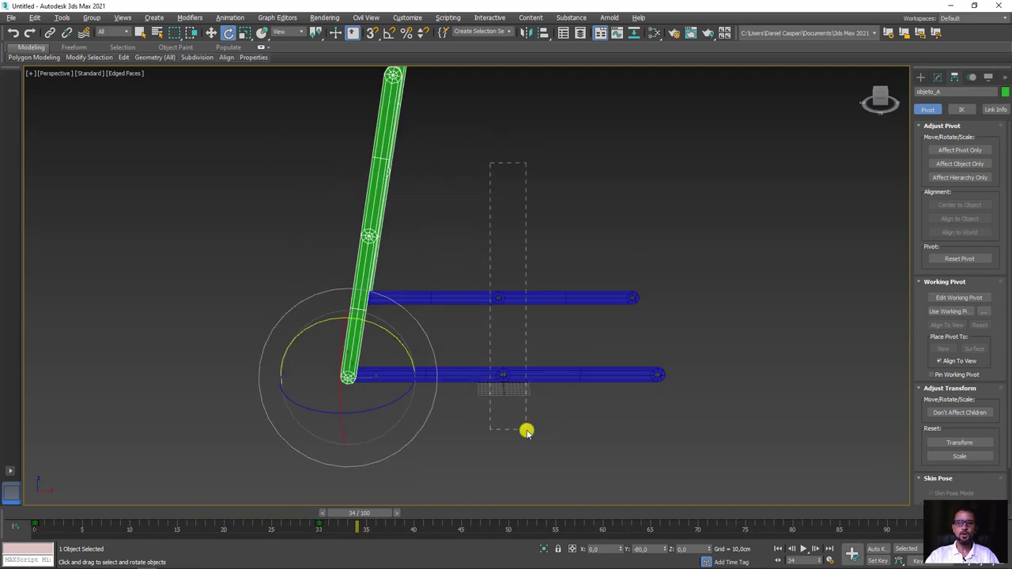
{"action": "left_click_drag", "start_coordinate": [527, 431], "coordinate": [527, 429]}
{"action": "key", "text": "ctrl+z"}
{"action": "mouse_move", "coordinate": [443, 248]}
{"action": "middle_mouse_down", "text": "alt"}
{"action": "mouse_move", "coordinate": [419, 293]}
{"action": "mouse_move", "coordinate": [455, 280]}
{"action": "middle_mouse_up", "text": "alt"}
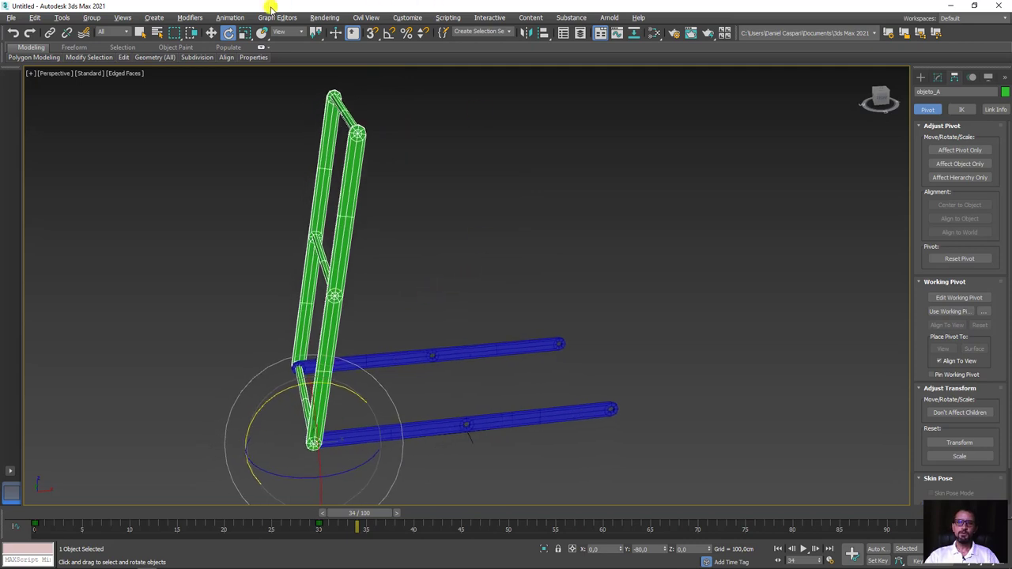
Step: Wire objeto_A's Y Rotation to objeto_B's Y Rotation using Wire Parameters
{"action": "left_click", "coordinate": [229, 19]}
{"action": "mouse_move", "coordinate": [247, 227]}
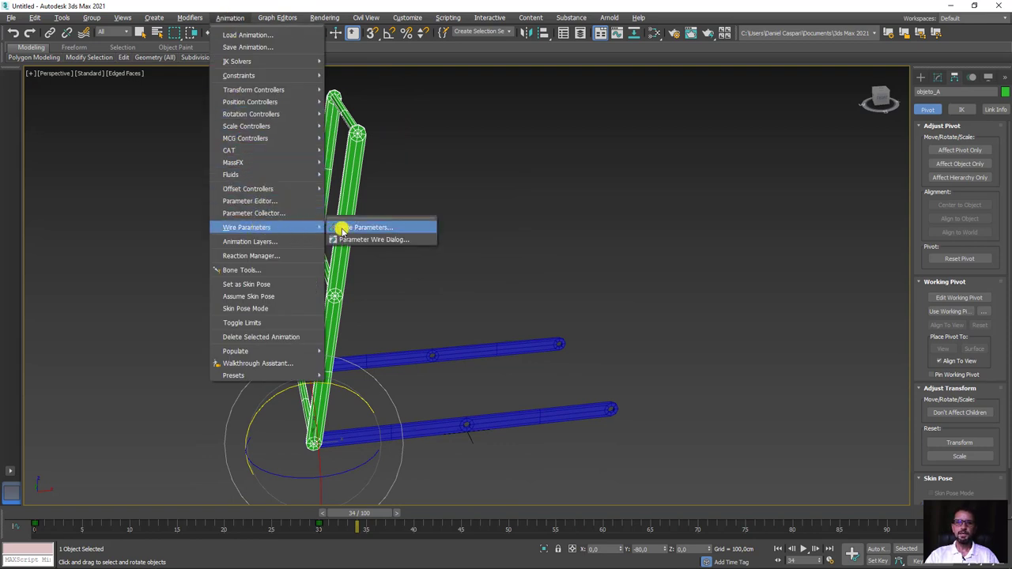
{"action": "left_click", "coordinate": [364, 229]}
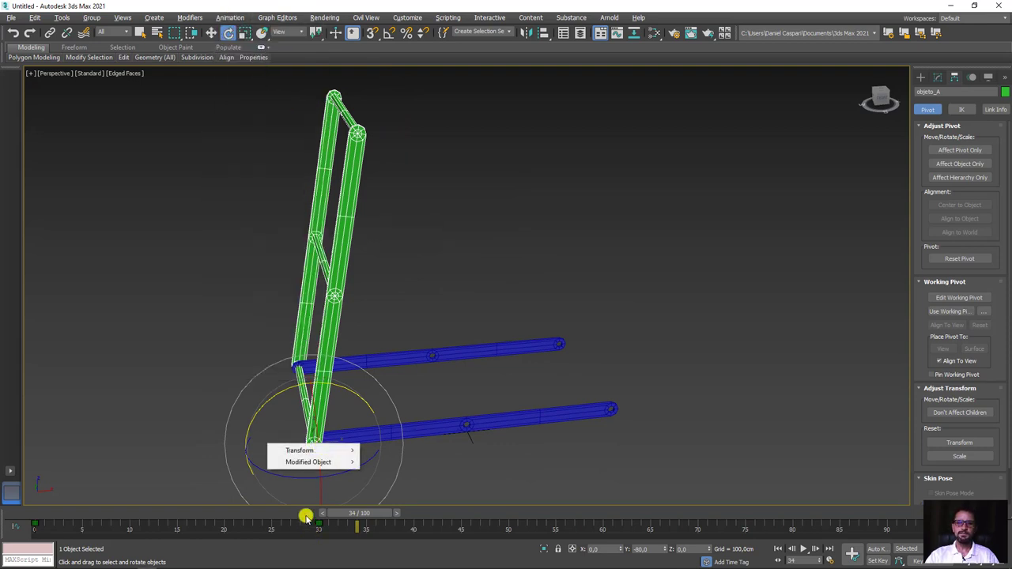
{"action": "mouse_move", "coordinate": [309, 451]}
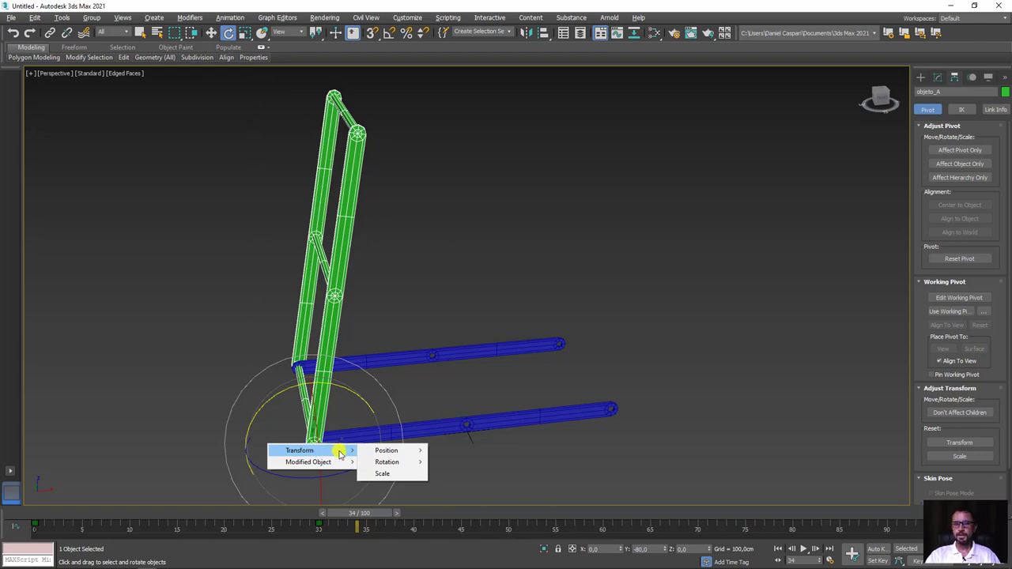
{"action": "mouse_move", "coordinate": [387, 462]}
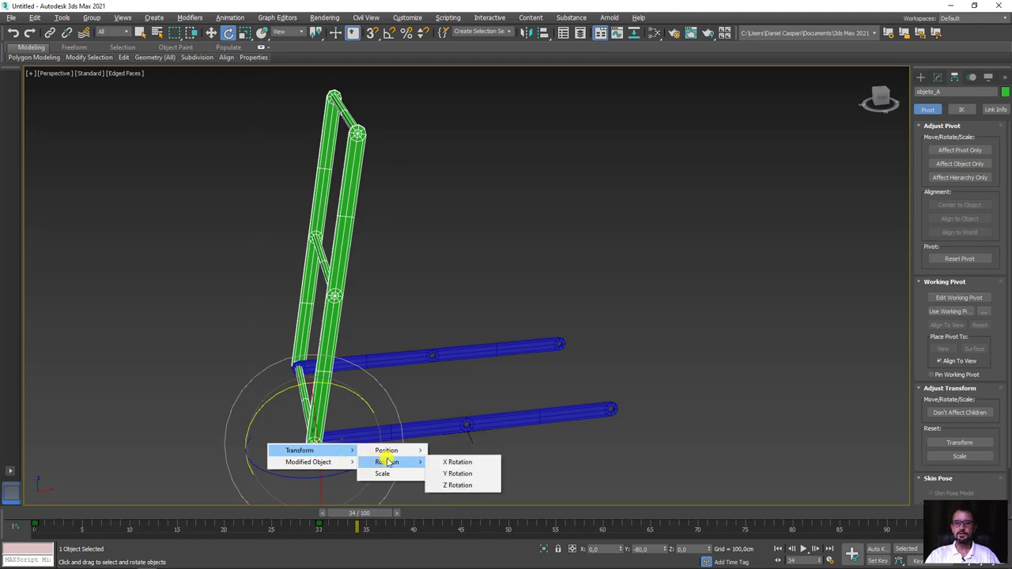
{"action": "left_click", "coordinate": [458, 474]}
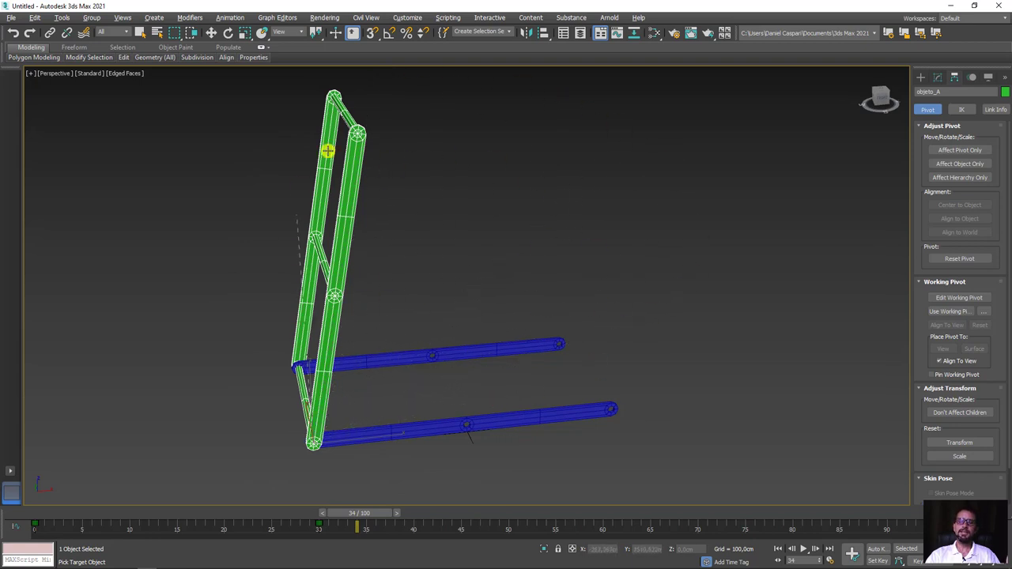
{"action": "left_click", "coordinate": [474, 351]}
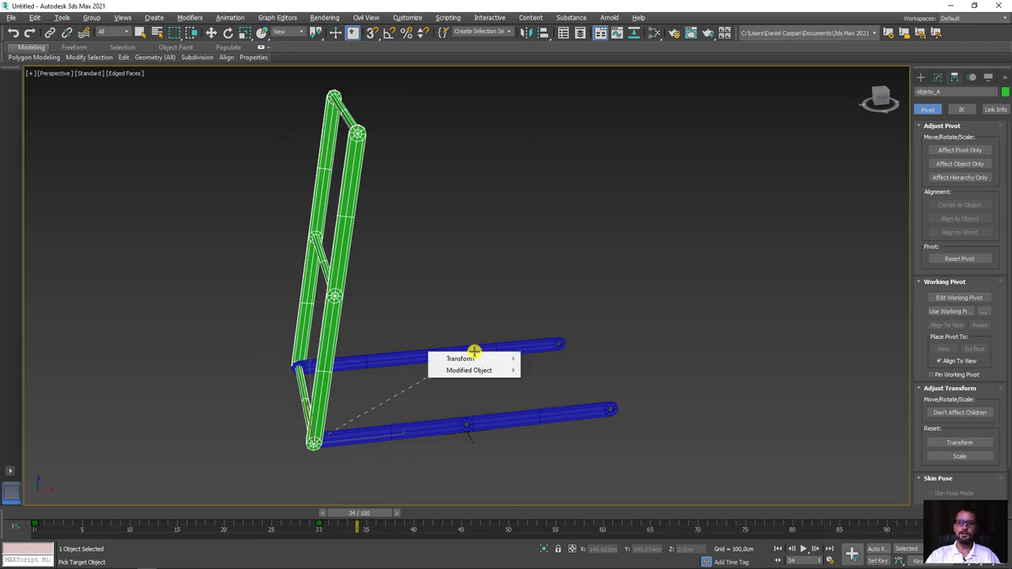
{"action": "mouse_move", "coordinate": [549, 370]}
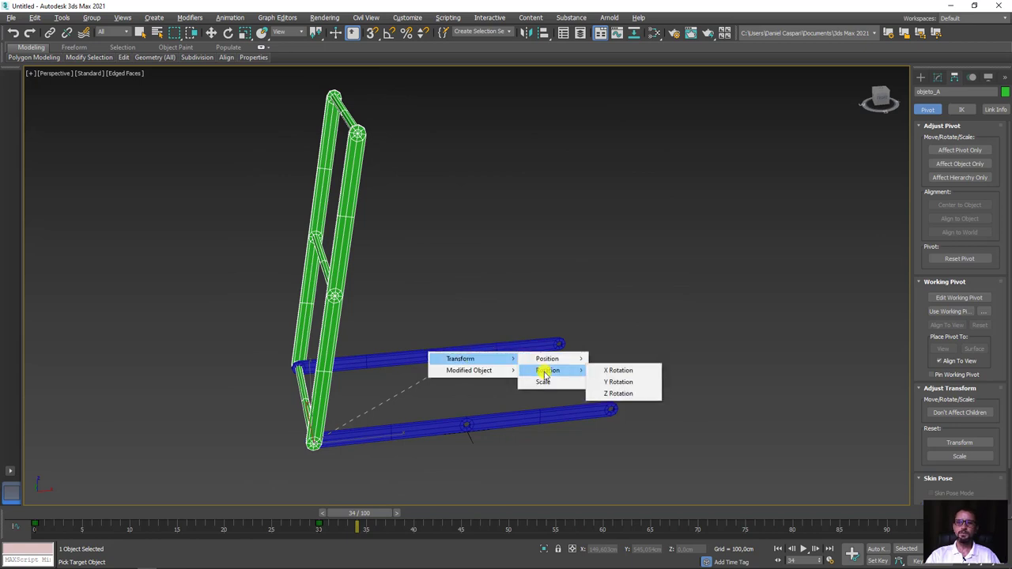
{"action": "left_click", "coordinate": [618, 382]}
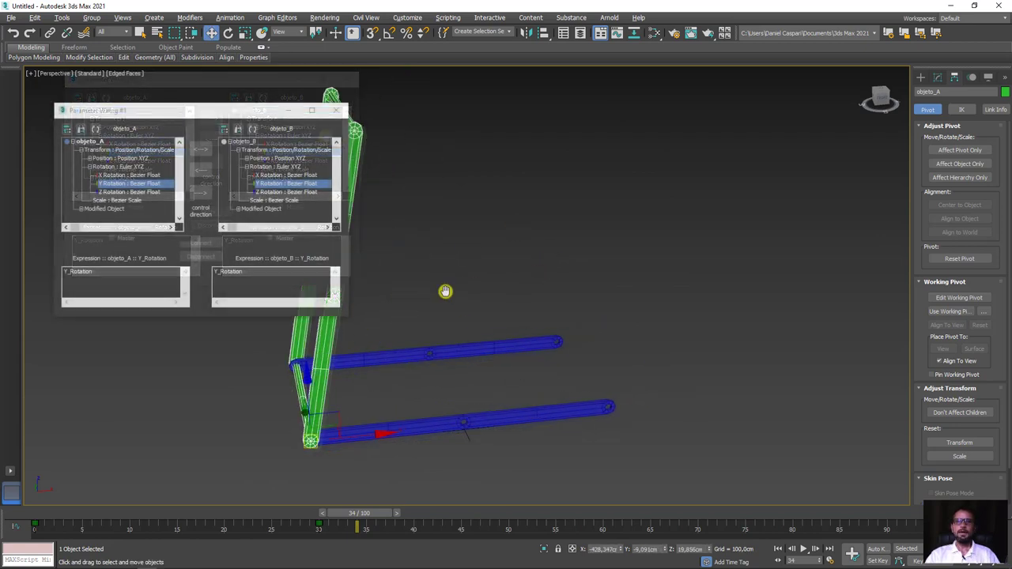
Step: Connect objeto_A's and objeto_B's Y Rotations with a two-way wire in Parameter Wiring
{"action": "middle_click_drag", "start_coordinate": [445, 290], "coordinate": [627, 289]}
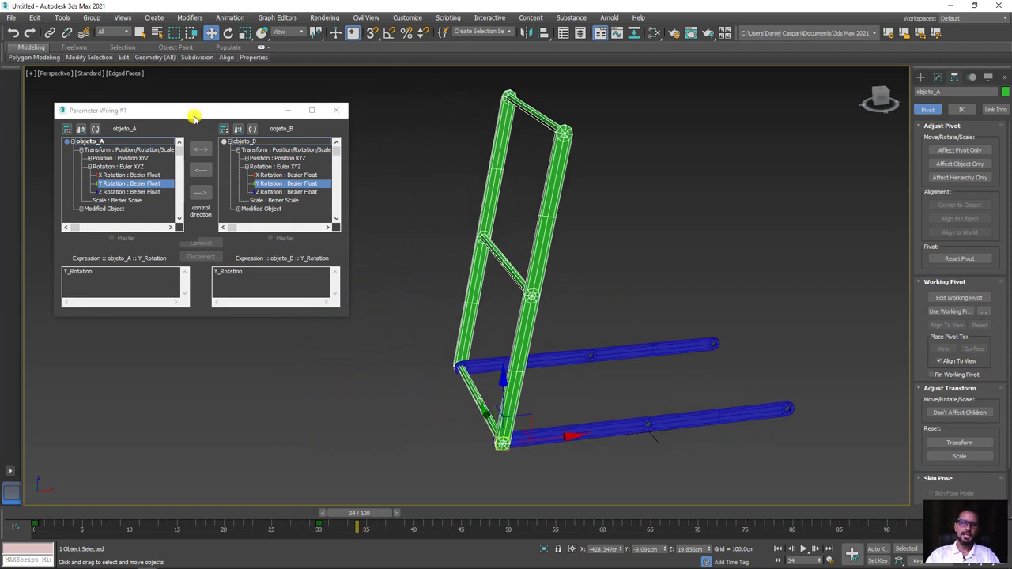
{"action": "left_click_drag", "start_coordinate": [194, 117], "coordinate": [216, 106]}
{"action": "middle_click_drag", "start_coordinate": [546, 230], "coordinate": [610, 231], "text": "alt"}
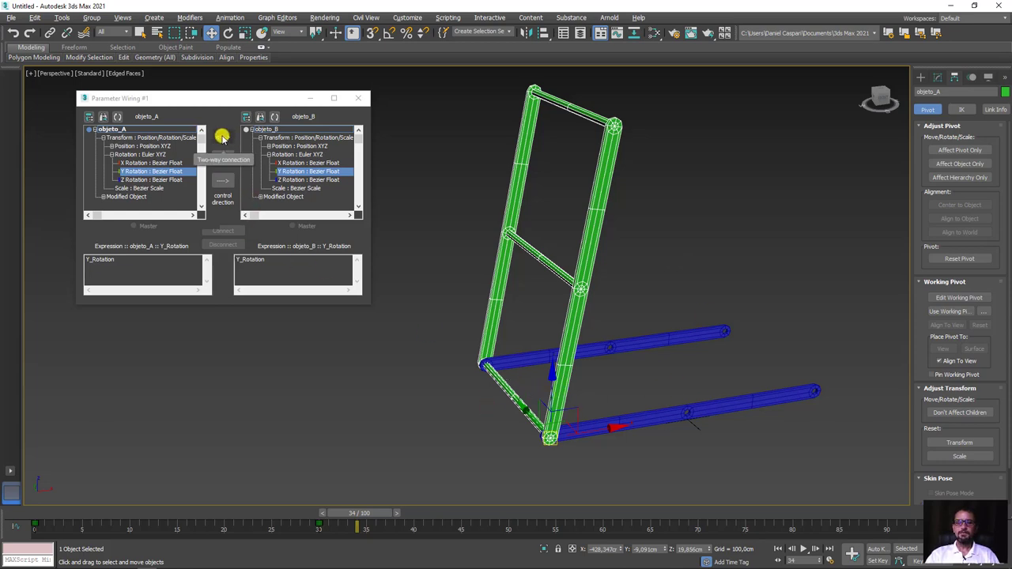
{"action": "mouse_move", "coordinate": [371, 513]}
{"action": "left_mouse_down"}
{"action": "mouse_move", "coordinate": [50, 516]}
{"action": "mouse_move", "coordinate": [527, 514]}
{"action": "mouse_move", "coordinate": [413, 514]}
{"action": "left_mouse_up"}
{"action": "key", "text": "w"}
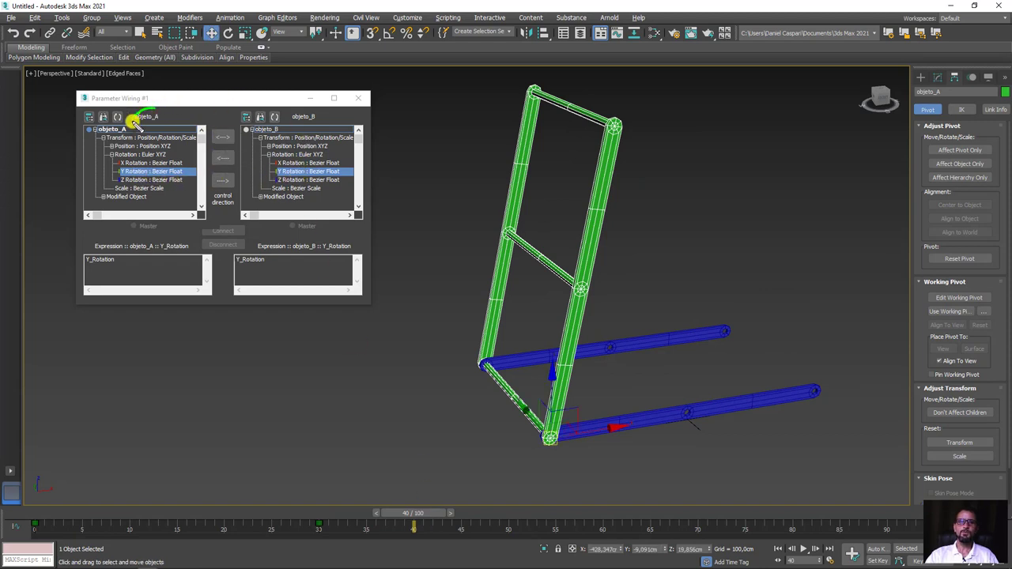
{"action": "left_click_drag", "start_coordinate": [157, 110], "coordinate": [294, 119]}
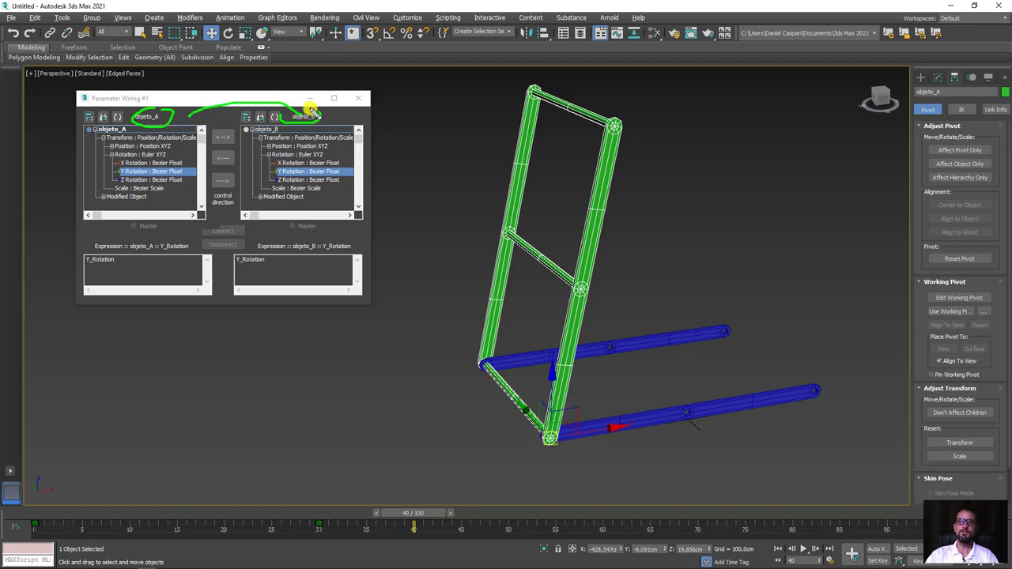
{"action": "key", "text": "Escape"}
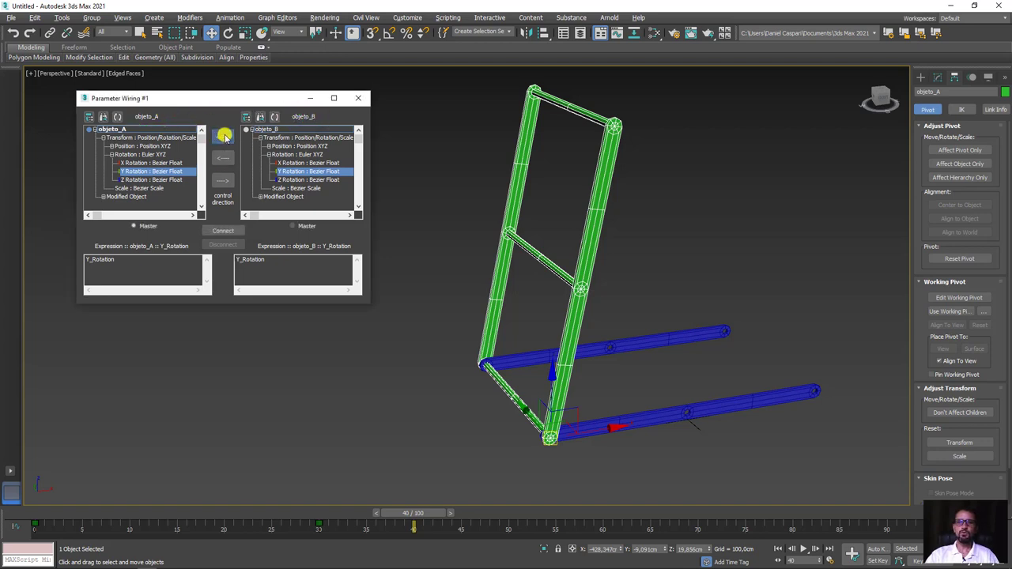
{"action": "left_click", "coordinate": [223, 136]}
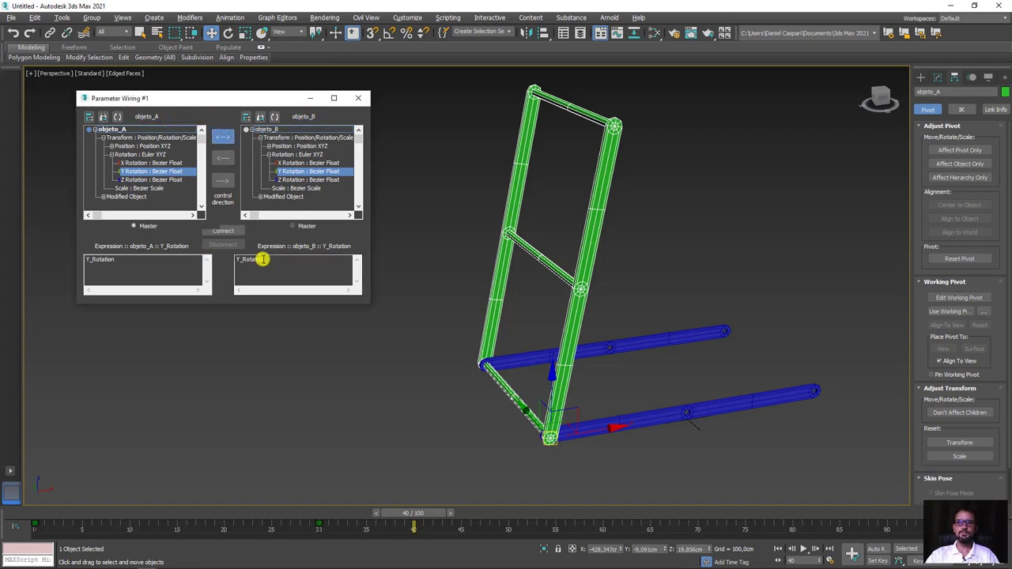
{"action": "left_click", "coordinate": [224, 230]}
Step: Scrub the timeline to confirm the blue bars rotate with the frame, then return to frame 0
{"action": "left_click_drag", "start_coordinate": [426, 513], "coordinate": [431, 513]}
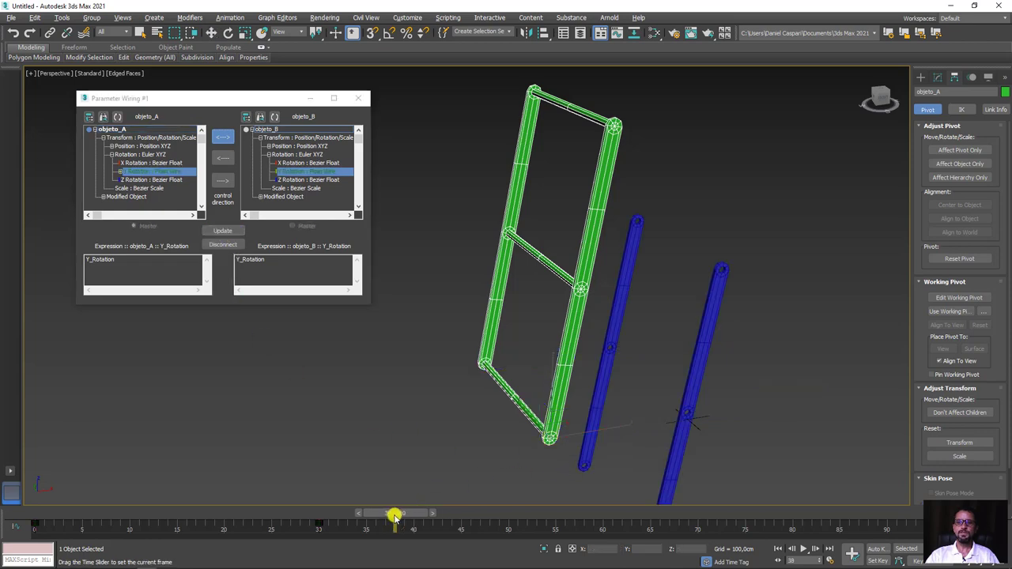
{"action": "mouse_move", "coordinate": [482, 487]}
{"action": "left_mouse_down"}
{"action": "mouse_move", "coordinate": [84, 486]}
{"action": "mouse_move", "coordinate": [285, 476]}
{"action": "mouse_move", "coordinate": [150, 486]}
{"action": "mouse_move", "coordinate": [400, 478]}
{"action": "mouse_move", "coordinate": [57, 496]}
{"action": "left_mouse_up"}
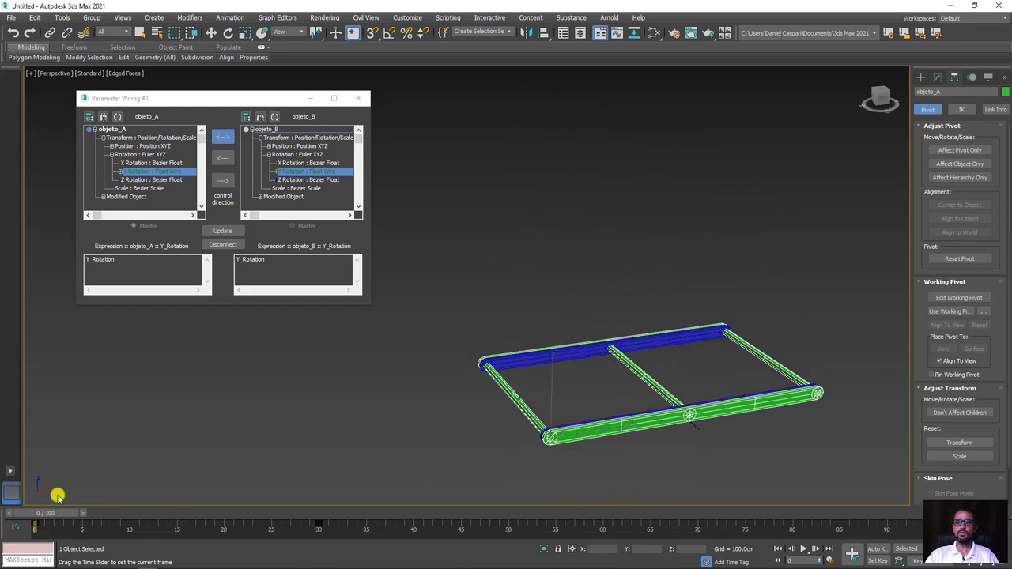
{"action": "key", "text": "w"}
{"action": "mouse_move", "coordinate": [196, 469]}
{"action": "middle_mouse_down"}
{"action": "mouse_move", "coordinate": [179, 404]}
{"action": "mouse_move", "coordinate": [170, 432]}
{"action": "middle_mouse_up"}
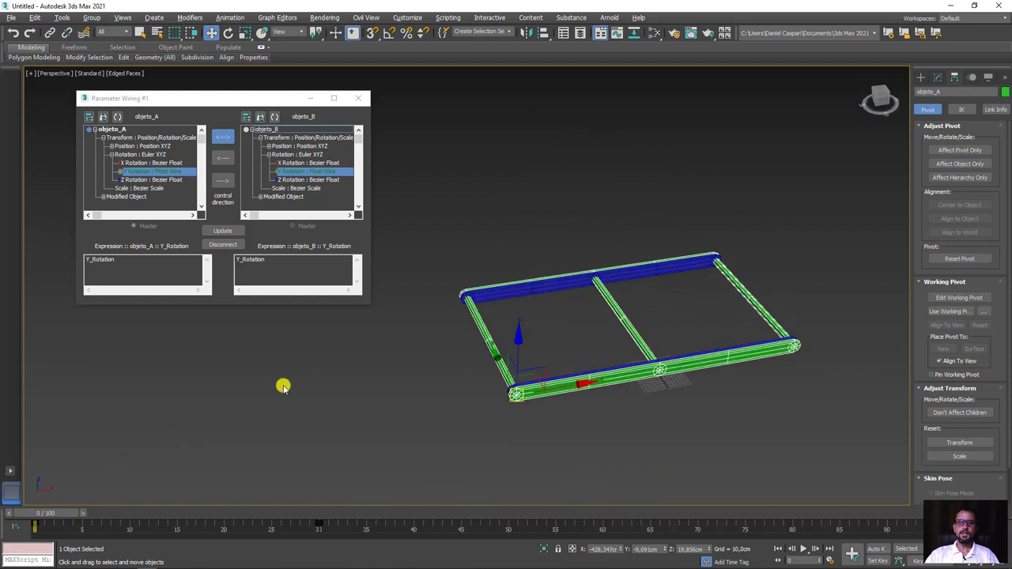
Step: Load objeto_B into Parameter Wiring and select its Y Rotation track to show the expression
{"action": "left_click", "coordinate": [50, 32]}
{"action": "mouse_move", "coordinate": [560, 282]}
{"action": "left_mouse_down"}
{"action": "mouse_move", "coordinate": [636, 80]}
{"action": "mouse_move", "coordinate": [627, 322]}
{"action": "left_mouse_up"}
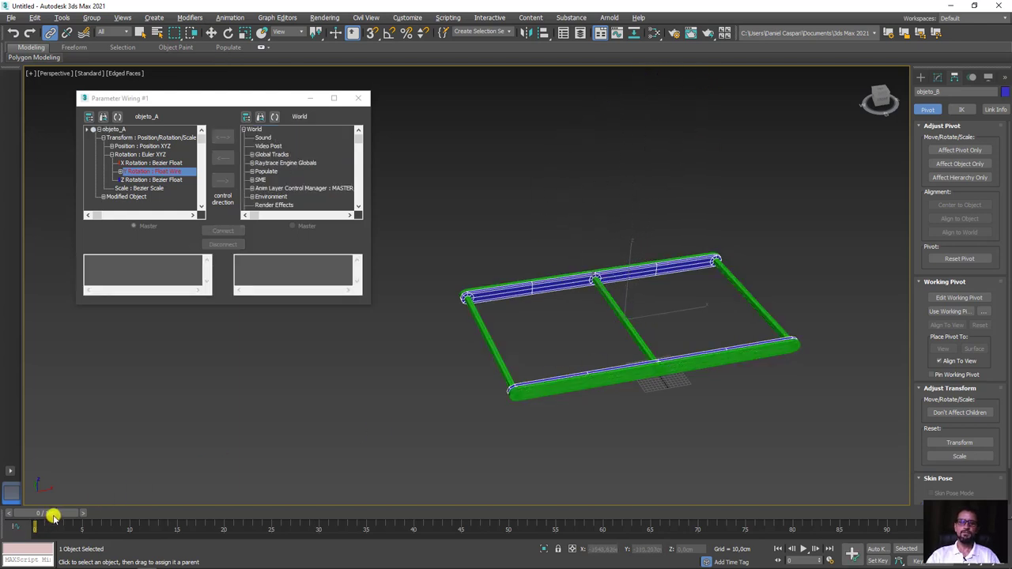
{"action": "mouse_move", "coordinate": [53, 516]}
{"action": "left_mouse_down"}
{"action": "mouse_move", "coordinate": [307, 508]}
{"action": "mouse_move", "coordinate": [10, 516]}
{"action": "mouse_move", "coordinate": [271, 498]}
{"action": "mouse_move", "coordinate": [40, 506]}
{"action": "mouse_move", "coordinate": [261, 490]}
{"action": "mouse_move", "coordinate": [50, 506]}
{"action": "mouse_move", "coordinate": [57, 515]}
{"action": "left_mouse_up"}
{"action": "key", "text": "alt+l"}
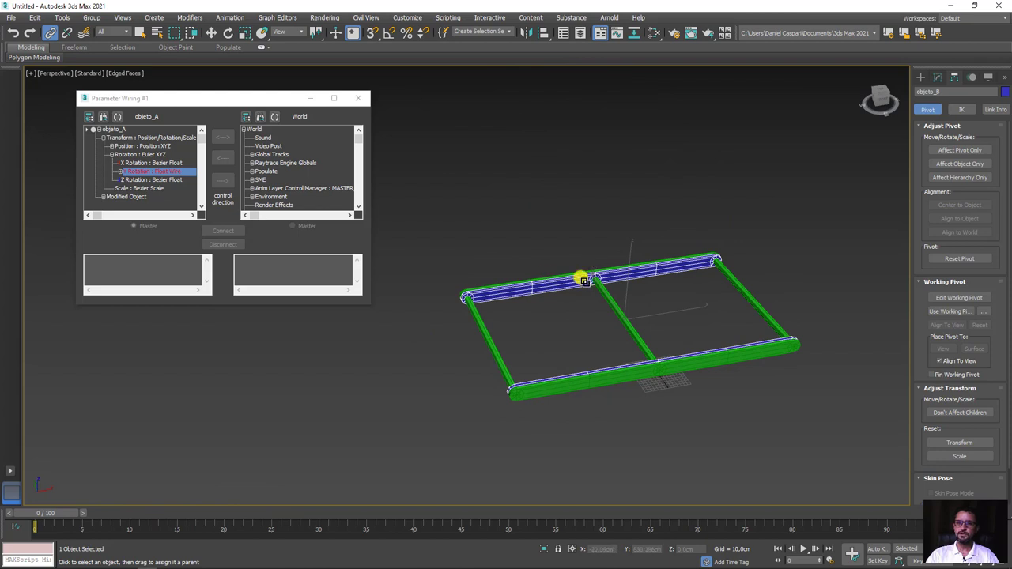
{"action": "left_click", "coordinate": [276, 116]}
{"action": "left_click", "coordinate": [293, 180]}
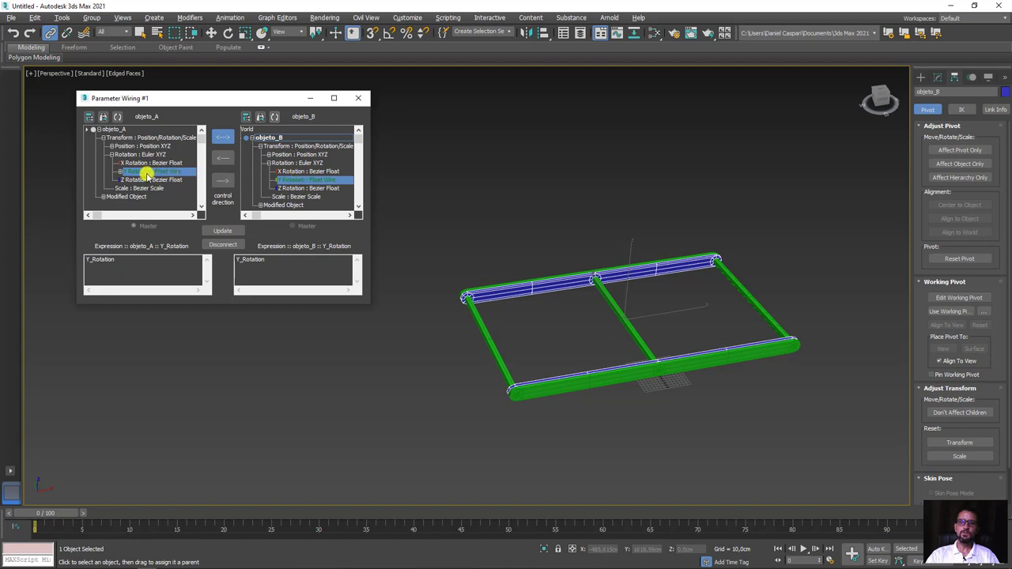
Step: Change objeto_B's wire expression to -Y_Rotation*2, update it, and scrub to check the counter-rotation
{"action": "left_click", "coordinate": [236, 259]}
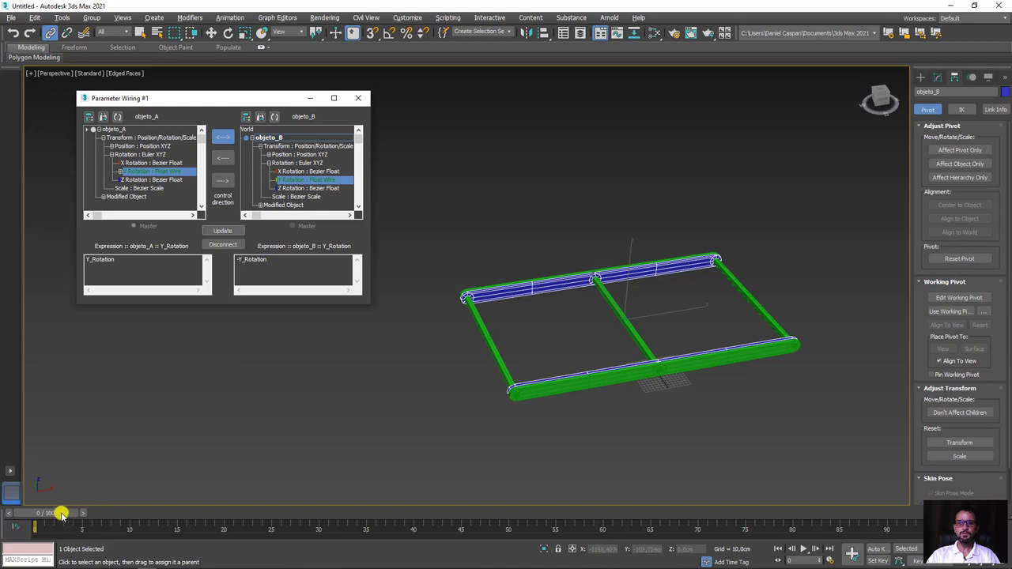
{"action": "mouse_move", "coordinate": [61, 513]}
{"action": "left_mouse_down"}
{"action": "mouse_move", "coordinate": [284, 512]}
{"action": "mouse_move", "coordinate": [23, 509]}
{"action": "mouse_move", "coordinate": [420, 506]}
{"action": "mouse_move", "coordinate": [23, 508]}
{"action": "mouse_move", "coordinate": [412, 492]}
{"action": "mouse_move", "coordinate": [23, 508]}
{"action": "mouse_move", "coordinate": [384, 486]}
{"action": "mouse_move", "coordinate": [23, 508]}
{"action": "mouse_move", "coordinate": [281, 486]}
{"action": "left_mouse_up"}
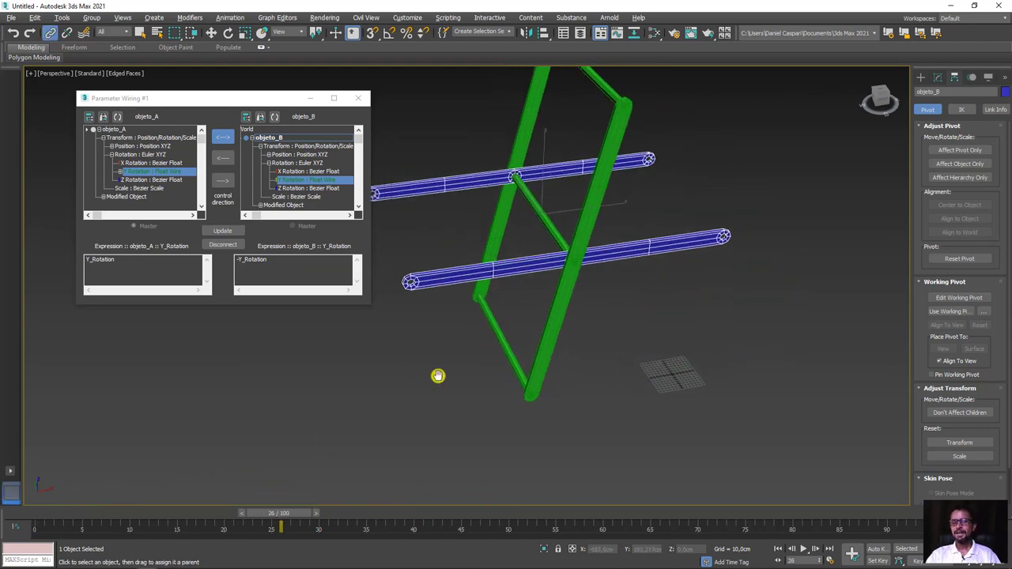
{"action": "middle_click_drag", "start_coordinate": [437, 376], "coordinate": [489, 390]}
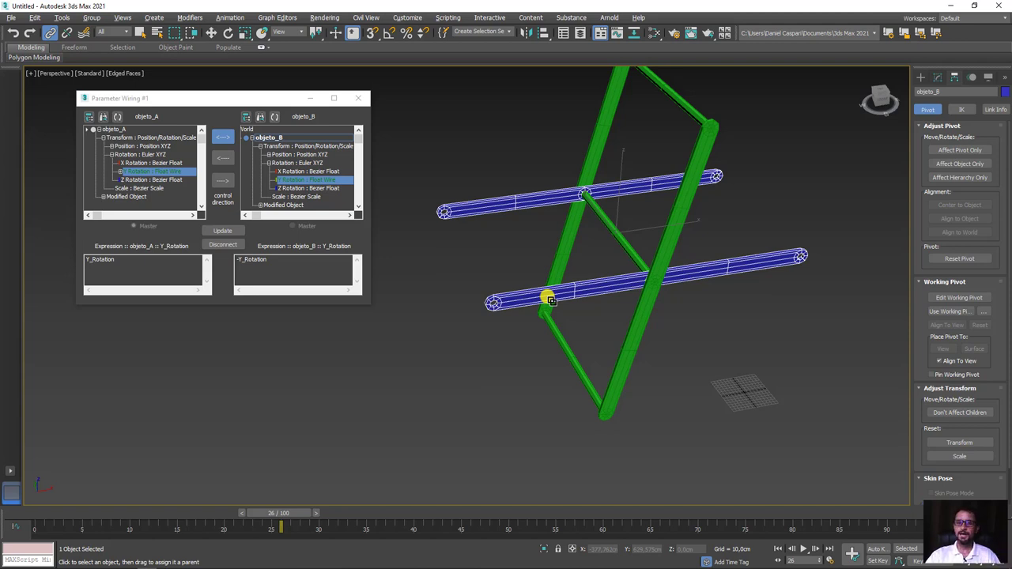
{"action": "left_click", "coordinate": [273, 259]}
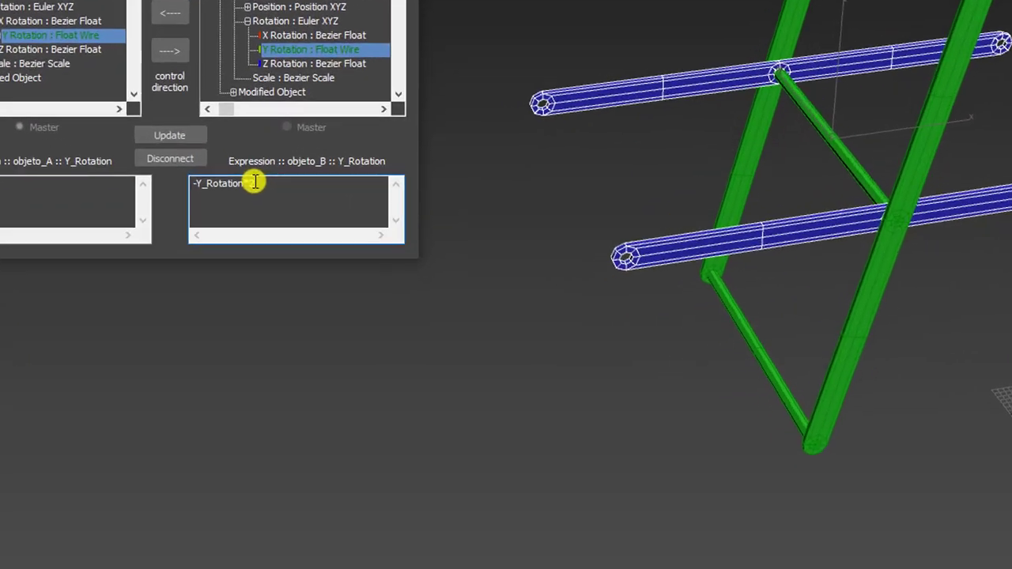
{"action": "type", "text": "*2"}
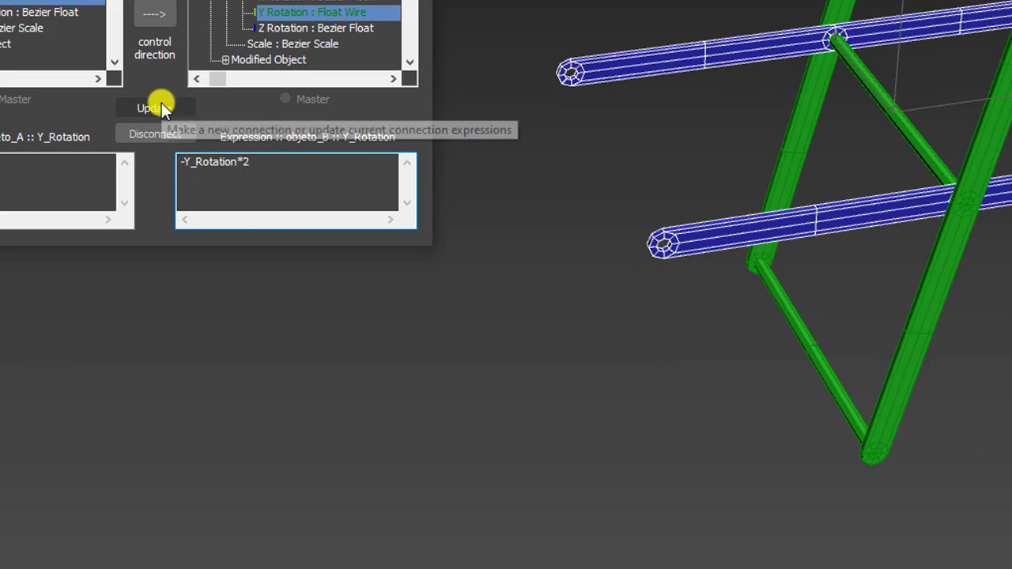
{"action": "left_click", "coordinate": [162, 103]}
{"action": "mouse_move", "coordinate": [301, 526]}
{"action": "left_mouse_down"}
{"action": "mouse_move", "coordinate": [113, 496]}
{"action": "mouse_move", "coordinate": [341, 485]}
{"action": "mouse_move", "coordinate": [12, 485]}
{"action": "mouse_move", "coordinate": [416, 491]}
{"action": "mouse_move", "coordinate": [90, 493]}
{"action": "mouse_move", "coordinate": [280, 504]}
{"action": "mouse_move", "coordinate": [3, 512]}
{"action": "left_mouse_up"}
Step: Select both objects of the scissor stage, ready to move them
{"action": "left_click", "coordinate": [50, 33]}
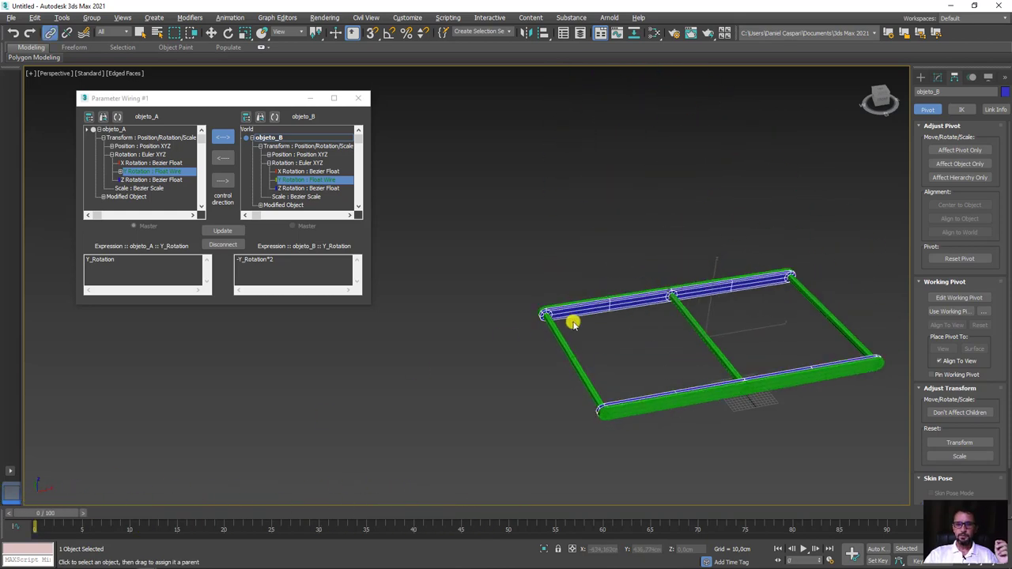
{"action": "mouse_move", "coordinate": [572, 318]}
{"action": "middle_mouse_down", "text": "alt"}
{"action": "mouse_move", "coordinate": [569, 364]}
{"action": "mouse_move", "coordinate": [531, 336]}
{"action": "mouse_move", "coordinate": [535, 319]}
{"action": "mouse_move", "coordinate": [503, 390]}
{"action": "middle_mouse_up", "text": "alt"}
{"action": "scroll", "coordinate": [535, 318], "scroll_direction": "down", "scroll_amount": 3}
{"action": "key", "text": "ctrl+a"}
{"action": "key", "text": "w"}
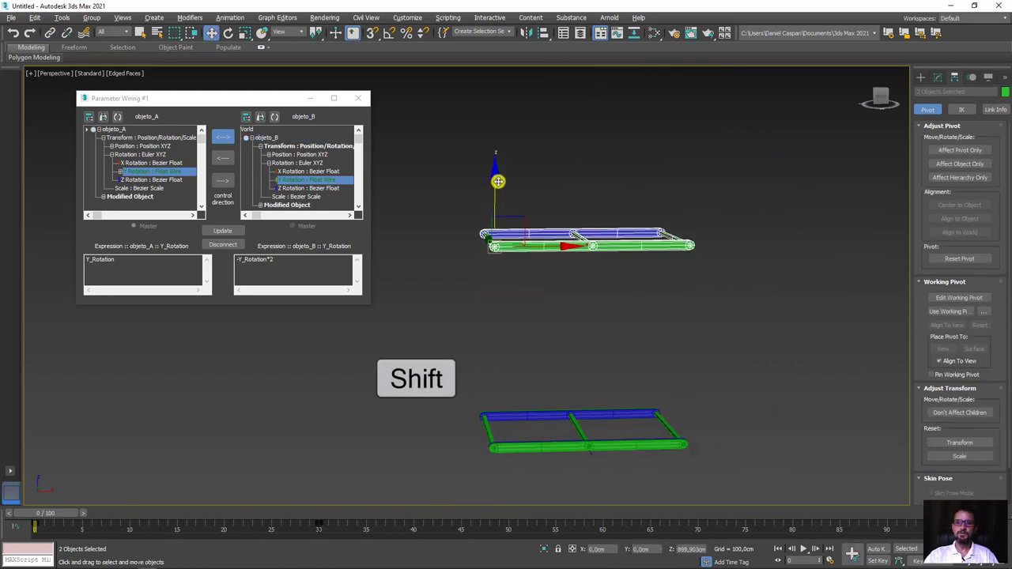
Step: Shift-drag a Copy of the scissor pair straight up and scrub to compare both stages
{"action": "left_click_drag", "start_coordinate": [491, 397], "coordinate": [496, 178], "text": "shift"}
{"action": "left_click", "coordinate": [511, 334]}
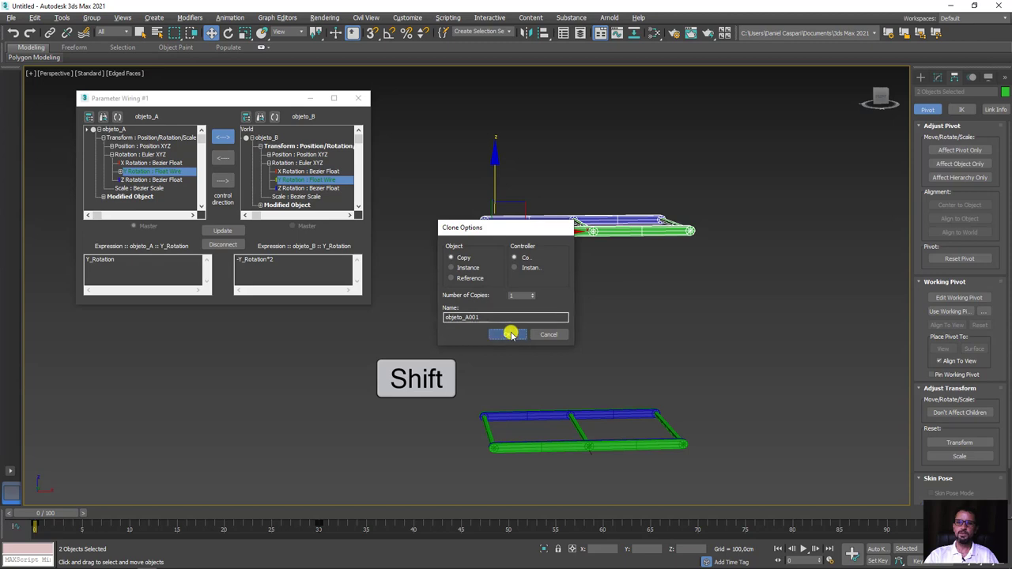
{"action": "left_click_drag", "start_coordinate": [60, 514], "coordinate": [277, 514]}
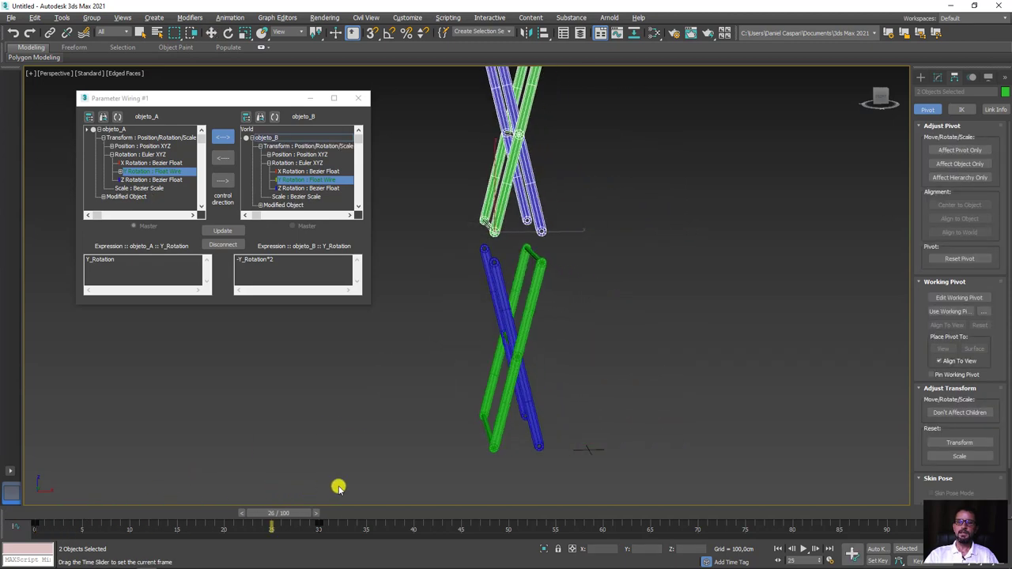
{"action": "mouse_move", "coordinate": [338, 488]}
{"action": "left_mouse_down"}
{"action": "mouse_move", "coordinate": [11, 485]}
{"action": "mouse_move", "coordinate": [369, 486]}
{"action": "mouse_move", "coordinate": [11, 486]}
{"action": "mouse_move", "coordinate": [326, 488]}
{"action": "mouse_move", "coordinate": [38, 497]}
{"action": "mouse_move", "coordinate": [327, 493]}
{"action": "left_mouse_up"}
Step: Orbit to inspect the stacked stages and return the animation to the first frame
{"action": "key", "text": "w"}
{"action": "middle_click_drag", "start_coordinate": [508, 132], "coordinate": [544, 217], "text": "alt"}
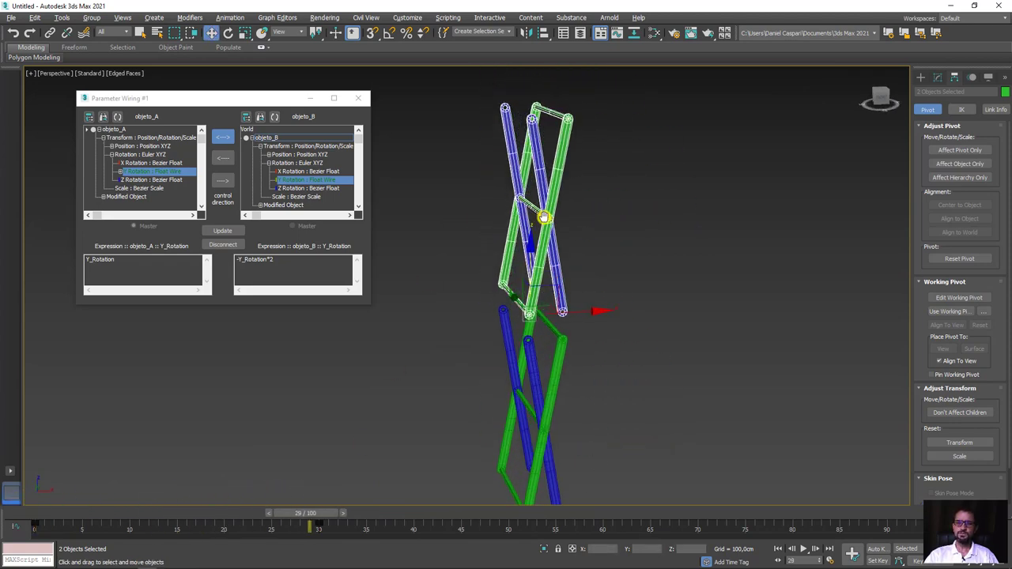
{"action": "left_click_drag", "start_coordinate": [338, 512], "coordinate": [23, 513]}
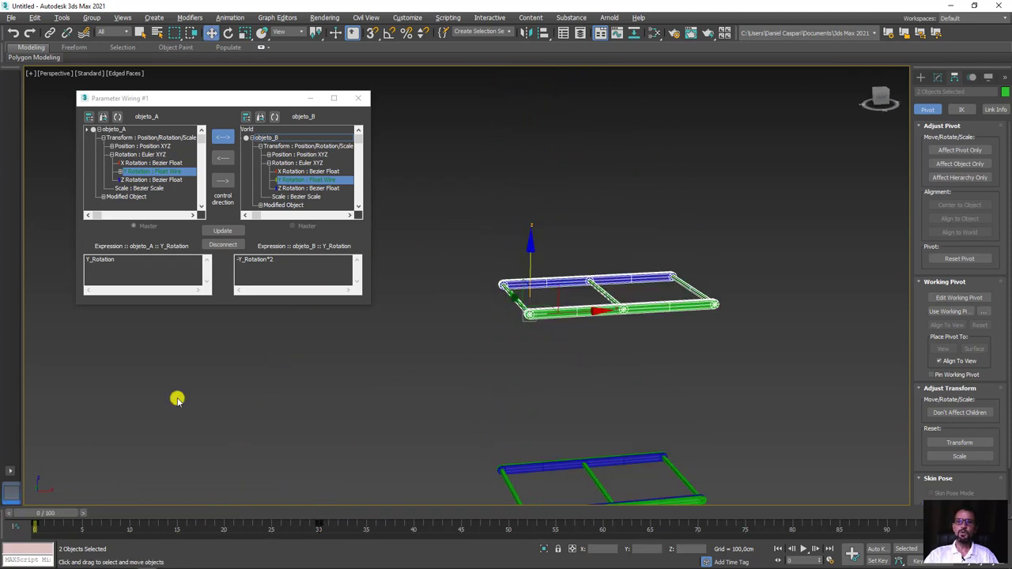
{"action": "scroll", "coordinate": [575, 314], "scroll_direction": "up", "scroll_amount": 1}
{"action": "scroll", "coordinate": [601, 307], "scroll_direction": "up", "scroll_amount": 2}
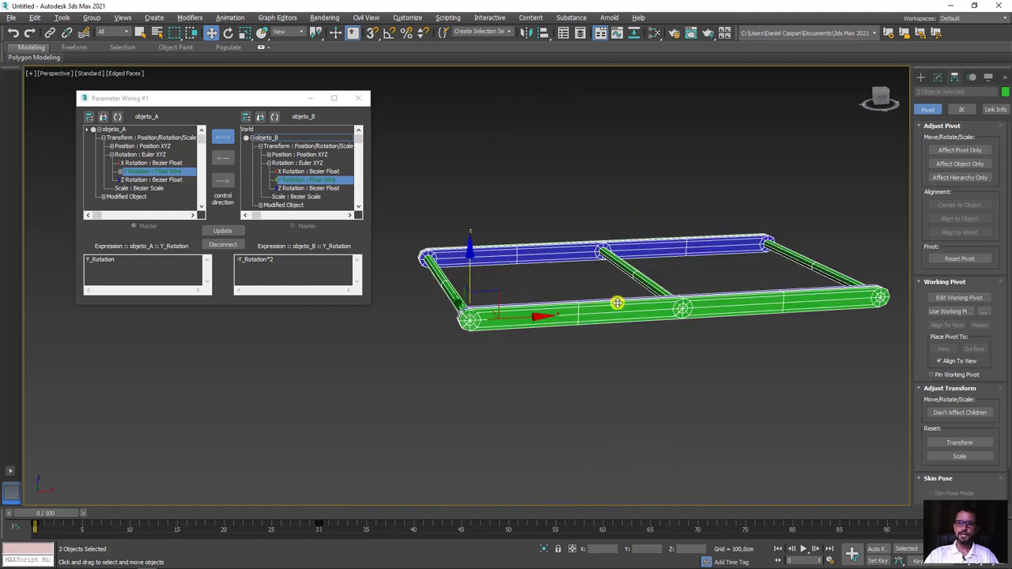
{"action": "scroll", "coordinate": [618, 311], "scroll_direction": "up", "scroll_amount": 2}
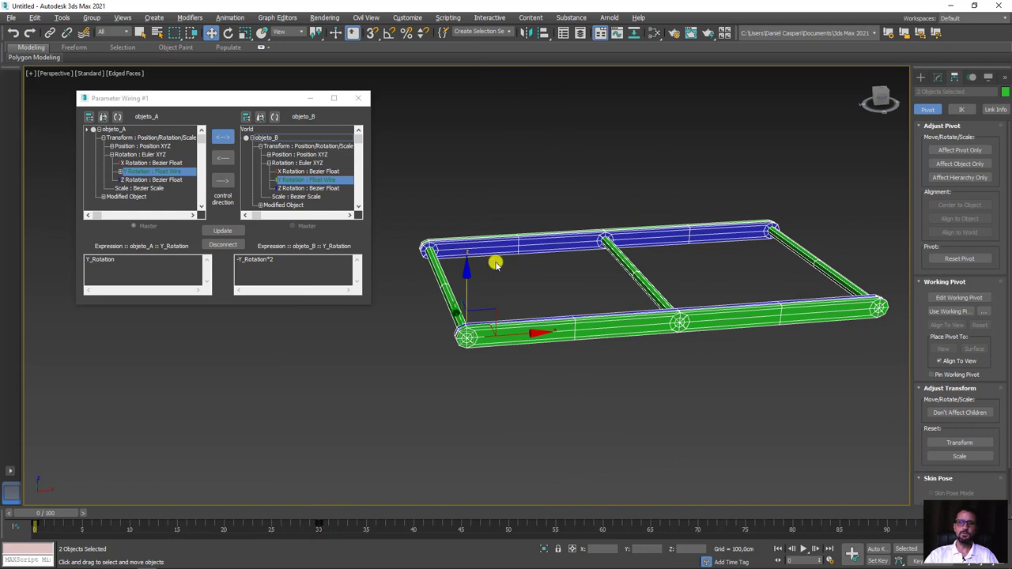
Step: Load objeto_A001 and objeto_B001 into Parameter Wiring and expand objeto_B001 to its Y Rotation
{"action": "left_click", "coordinate": [556, 303]}
{"action": "left_click", "coordinate": [538, 333]}
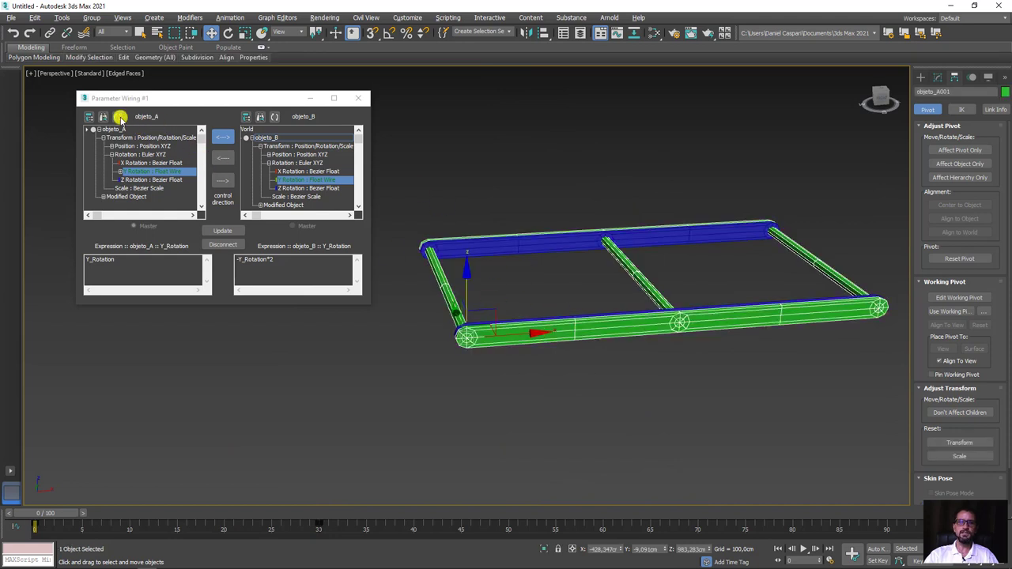
{"action": "left_click", "coordinate": [119, 117]}
{"action": "left_click", "coordinate": [544, 245]}
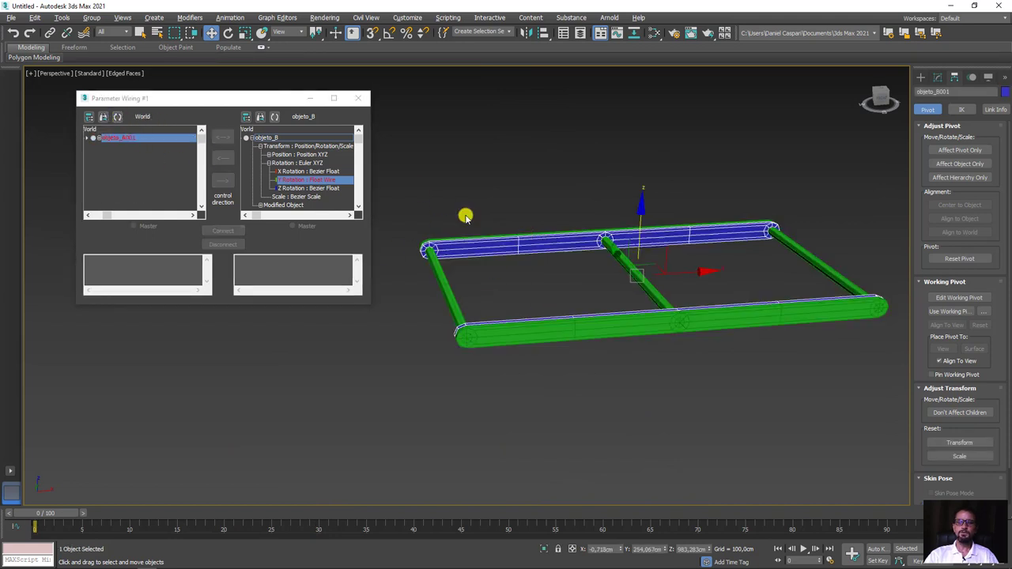
{"action": "left_click", "coordinate": [269, 116]}
{"action": "left_click", "coordinate": [253, 139]}
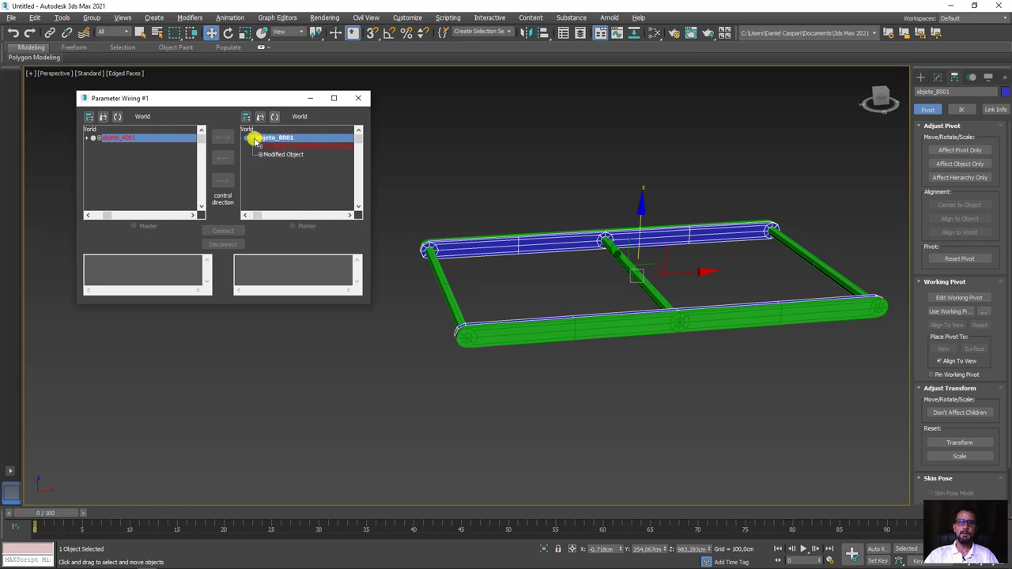
{"action": "left_click", "coordinate": [260, 147]}
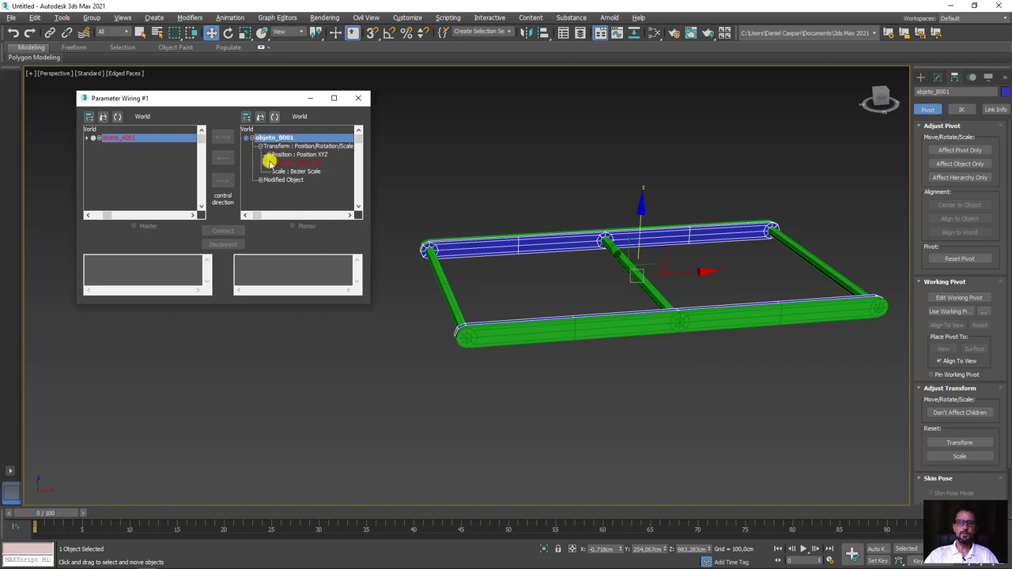
{"action": "left_click", "coordinate": [269, 162]}
{"action": "left_click", "coordinate": [285, 180]}
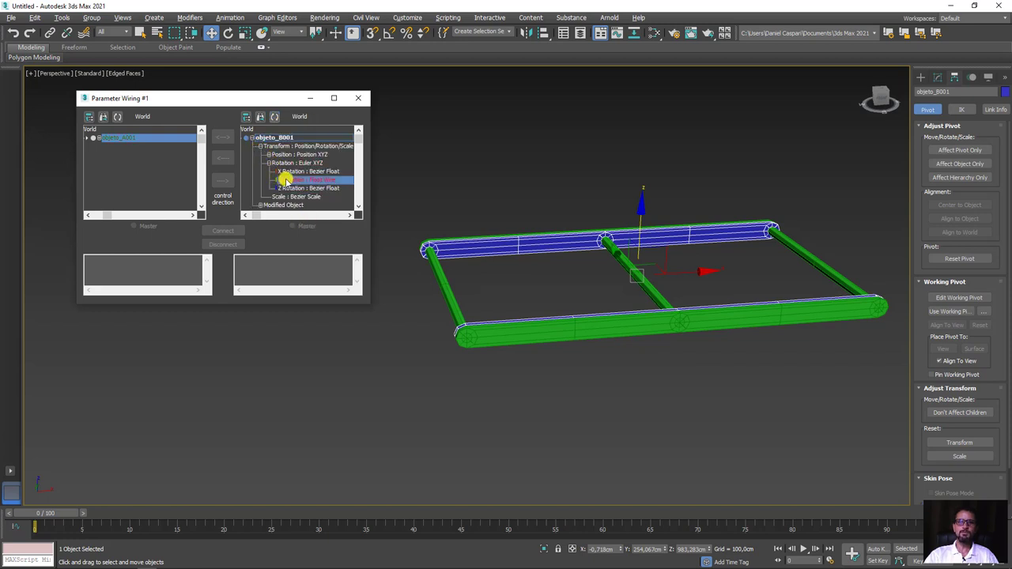
Step: Expand objeto_A001 to its Y Rotation and Disconnect the copied wire
{"action": "left_click", "coordinate": [102, 139]}
{"action": "left_click", "coordinate": [99, 138]}
{"action": "left_click", "coordinate": [107, 146]}
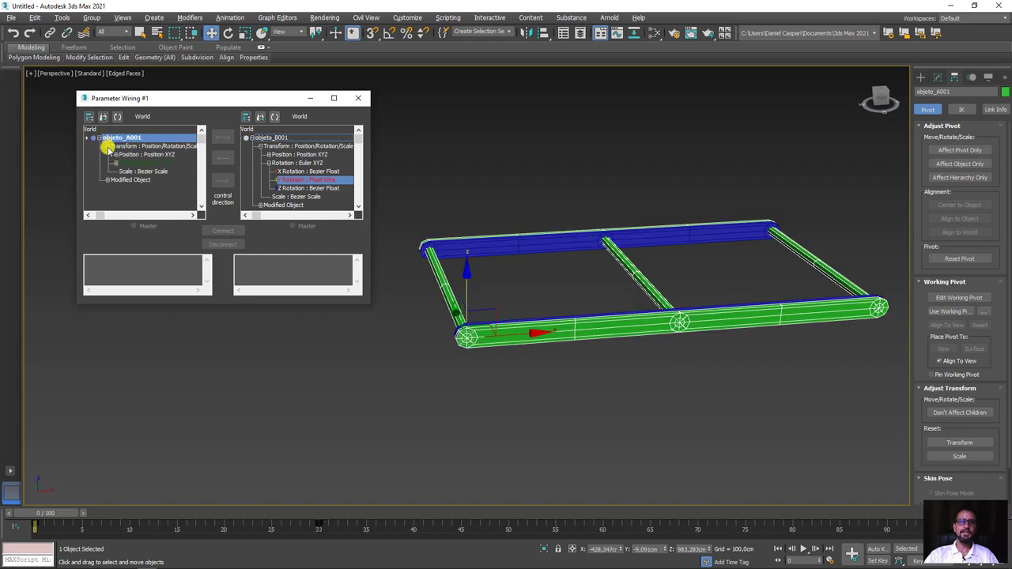
{"action": "left_click", "coordinate": [116, 162]}
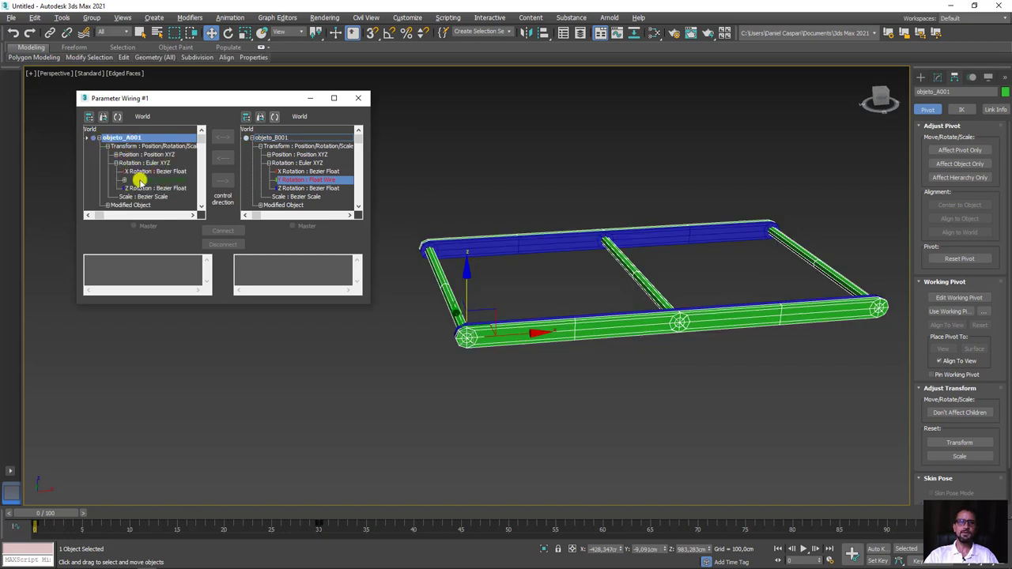
{"action": "left_click", "coordinate": [139, 181]}
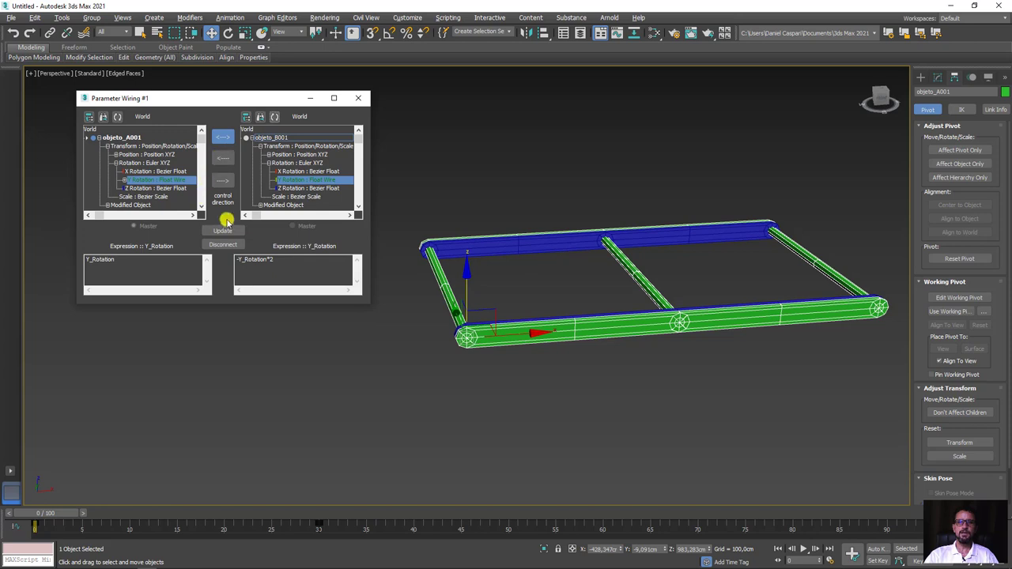
{"action": "left_click", "coordinate": [223, 244]}
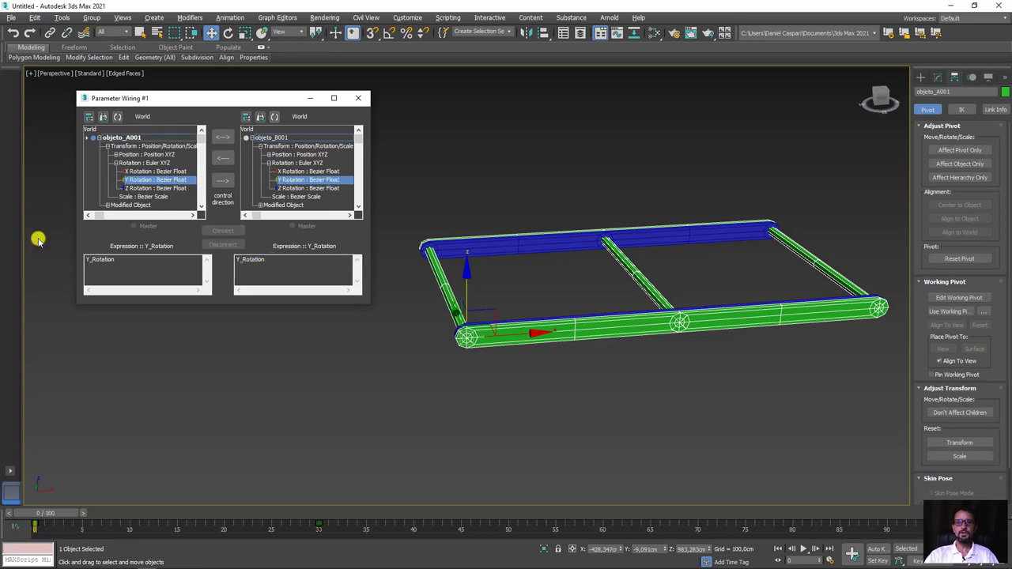
{"action": "scroll", "coordinate": [591, 295], "scroll_direction": "down", "scroll_amount": 3}
{"action": "scroll", "coordinate": [553, 306], "scroll_direction": "down", "scroll_amount": 3}
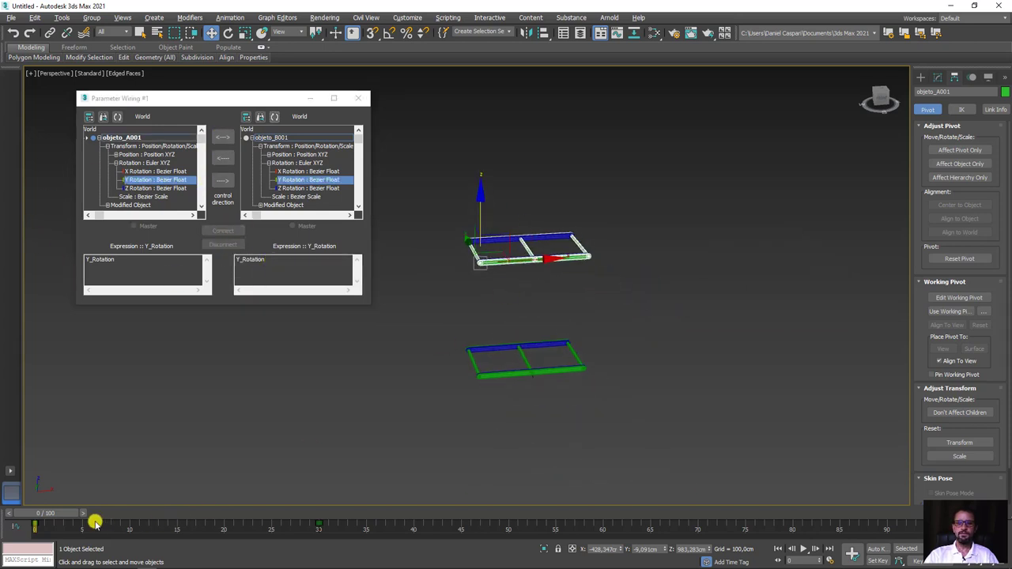
Step: Scrub the timeline back and forth to see how the two stacked stages fold
{"action": "left_click_drag", "start_coordinate": [57, 516], "coordinate": [35, 514]}
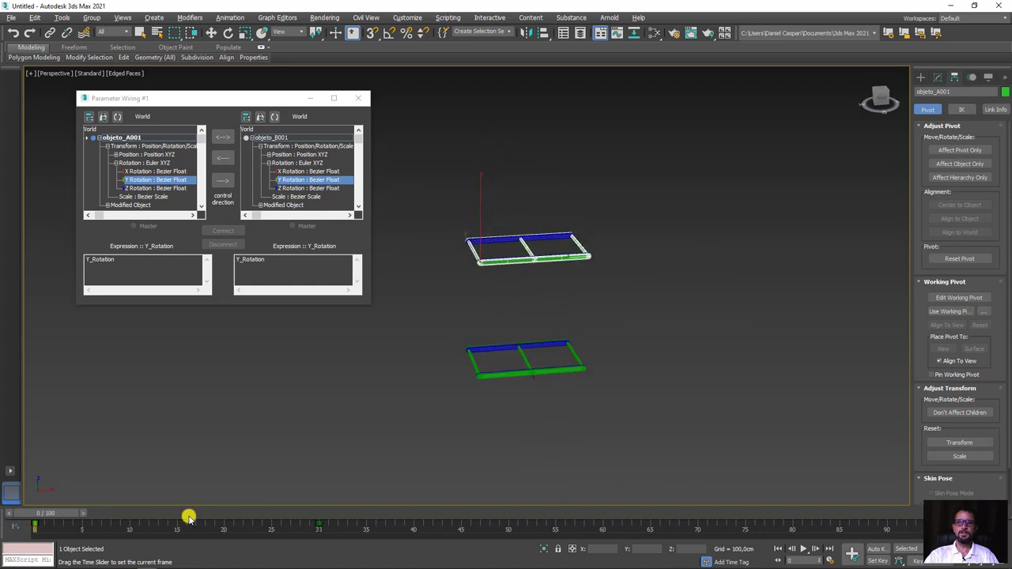
{"action": "key", "text": "w"}
{"action": "scroll", "coordinate": [511, 287], "scroll_direction": "up", "scroll_amount": 2}
{"action": "scroll", "coordinate": [482, 264], "scroll_direction": "up", "scroll_amount": 2}
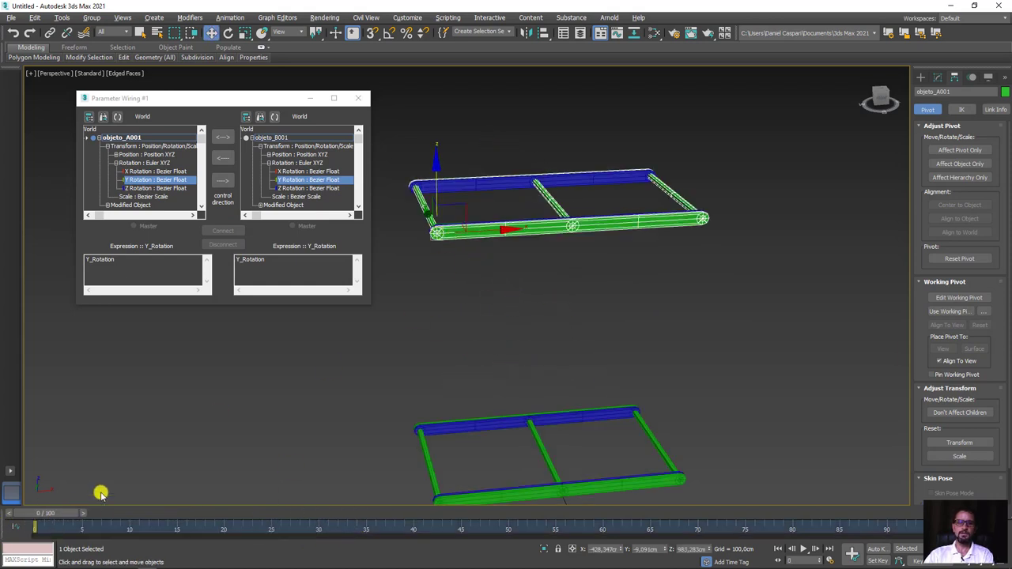
{"action": "scroll", "coordinate": [162, 475], "scroll_direction": "down", "scroll_amount": 3}
{"action": "mouse_move", "coordinate": [65, 513]}
{"action": "left_mouse_down"}
{"action": "mouse_move", "coordinate": [49, 524]}
{"action": "mouse_move", "coordinate": [407, 515]}
{"action": "mouse_move", "coordinate": [9, 515]}
{"action": "left_mouse_up"}
{"action": "key", "text": "w"}
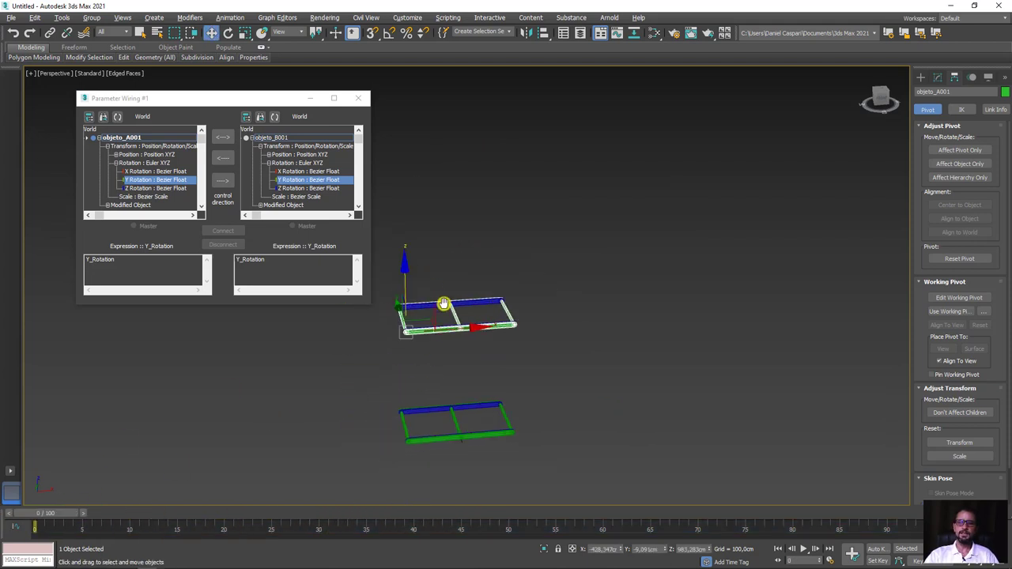
{"action": "scroll", "coordinate": [451, 305], "scroll_direction": "up", "scroll_amount": 4}
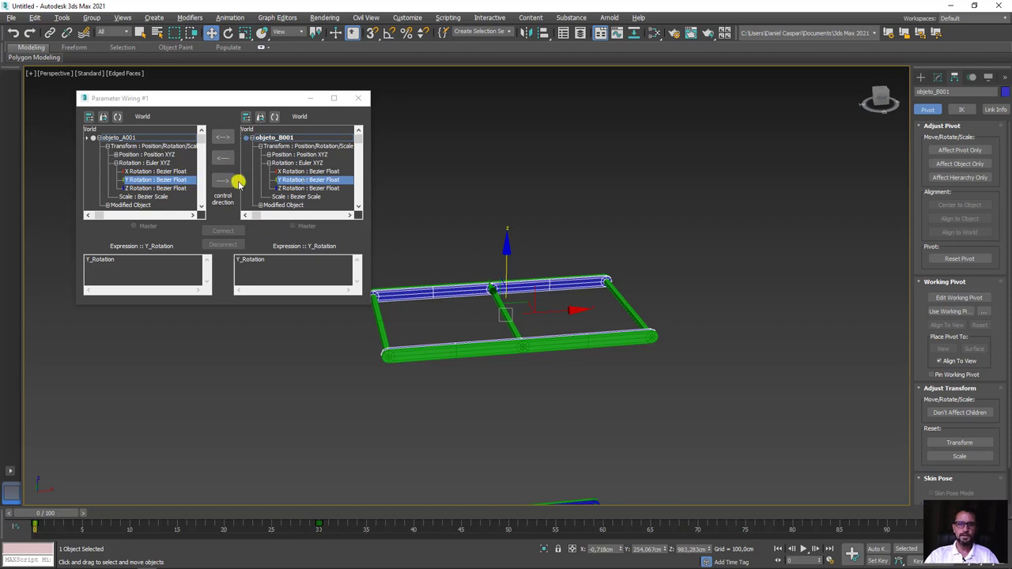
{"action": "left_click", "coordinate": [52, 512]}
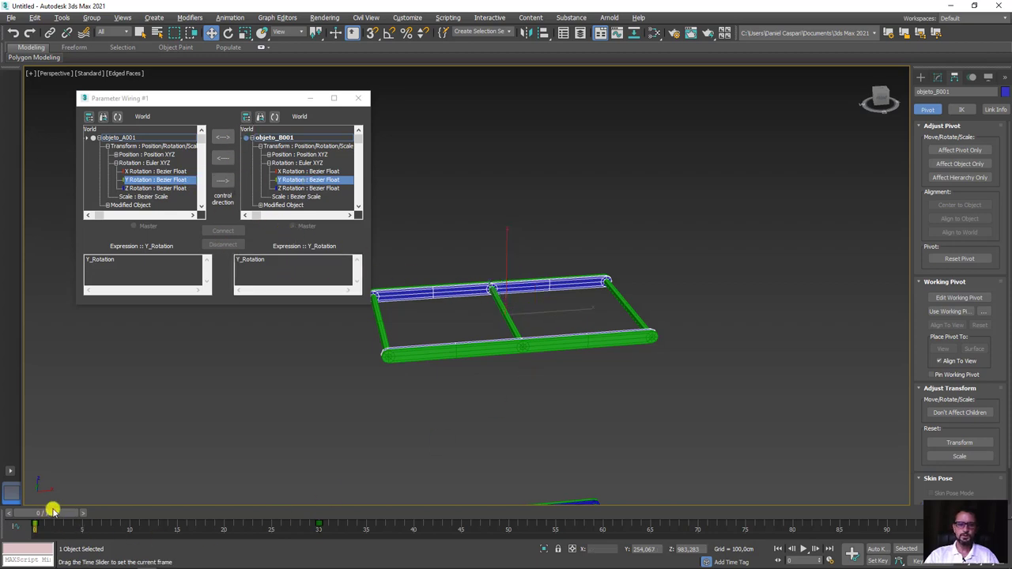
{"action": "left_click_drag", "start_coordinate": [52, 512], "coordinate": [37, 512]}
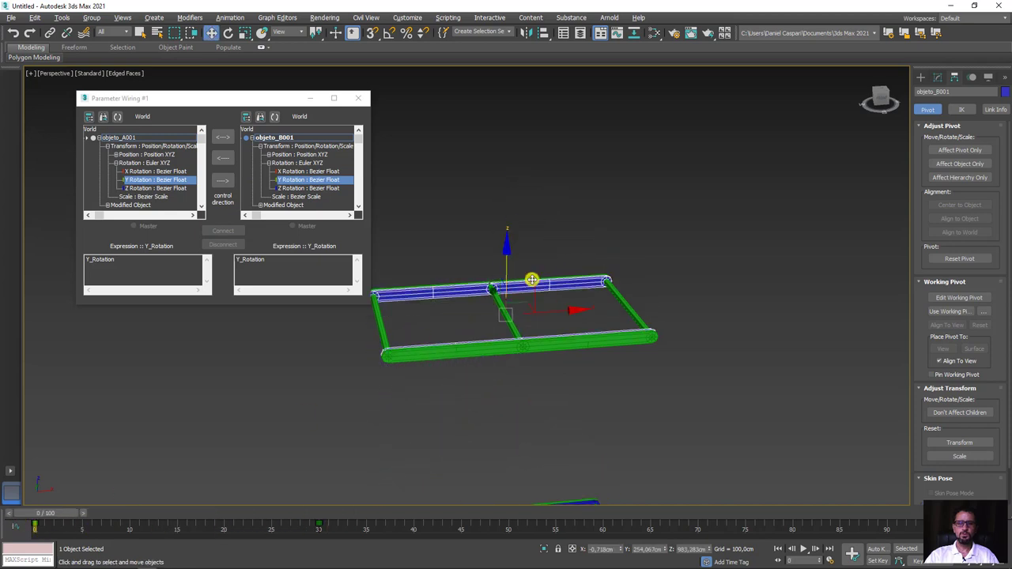
Step: Select the key at frame 33, preview the raised pose, and move the selected rig
{"action": "left_click_drag", "start_coordinate": [340, 528], "coordinate": [35, 528]}
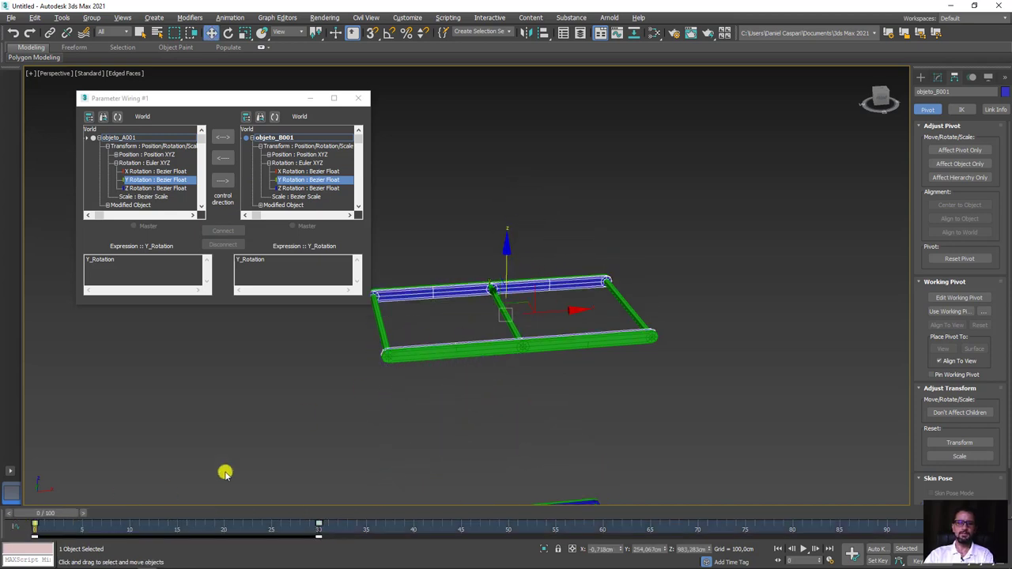
{"action": "scroll", "coordinate": [427, 316], "scroll_direction": "down", "scroll_amount": 3}
{"action": "scroll", "coordinate": [427, 316], "scroll_direction": "down", "scroll_amount": 2}
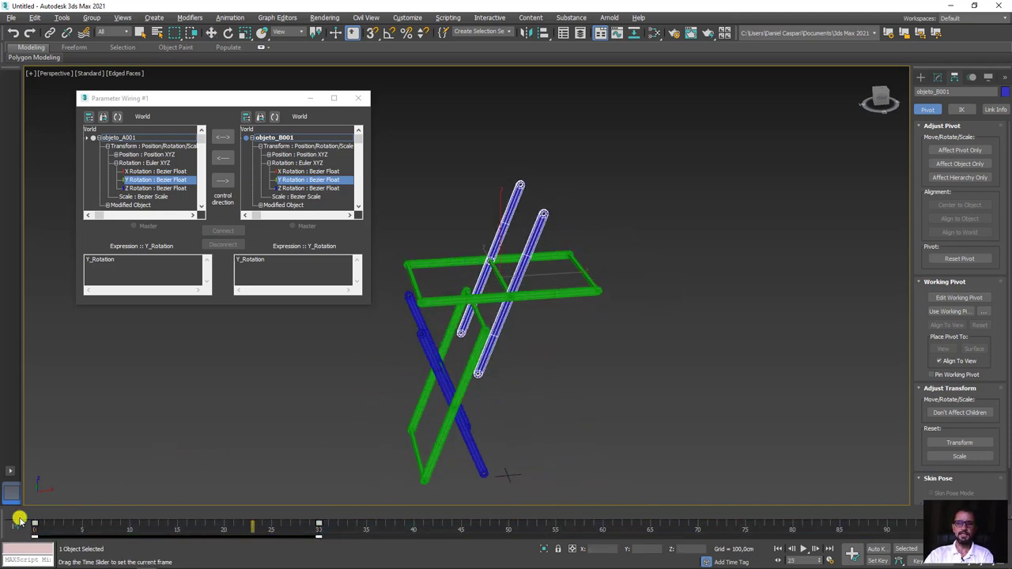
{"action": "mouse_move", "coordinate": [63, 518]}
{"action": "left_mouse_down"}
{"action": "mouse_move", "coordinate": [37, 514]}
{"action": "mouse_move", "coordinate": [350, 520]}
{"action": "mouse_move", "coordinate": [37, 515]}
{"action": "mouse_move", "coordinate": [346, 512]}
{"action": "mouse_move", "coordinate": [248, 502]}
{"action": "mouse_move", "coordinate": [339, 507]}
{"action": "left_mouse_up"}
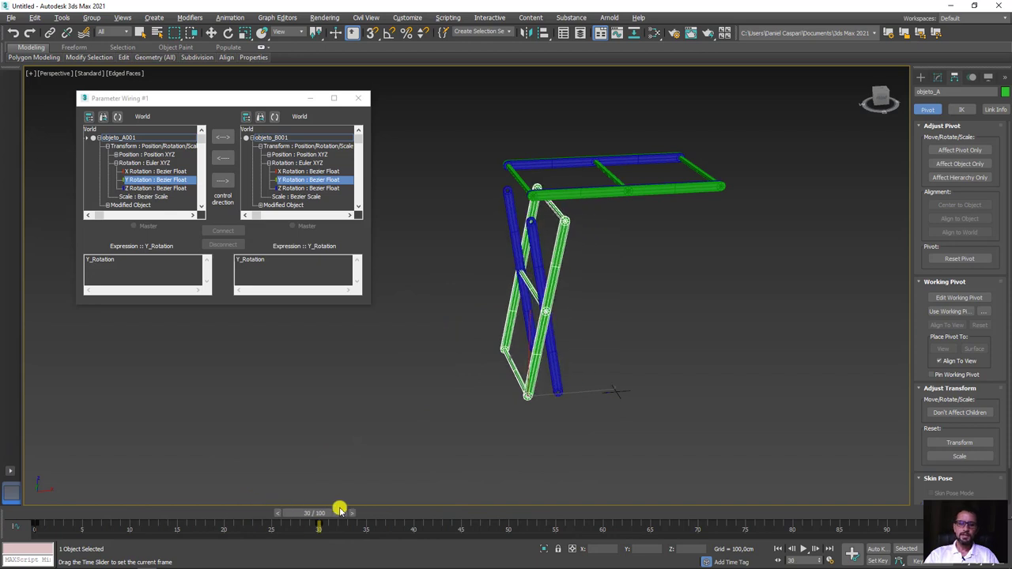
{"action": "key", "text": "w"}
{"action": "left_click_drag", "start_coordinate": [526, 383], "coordinate": [545, 393]}
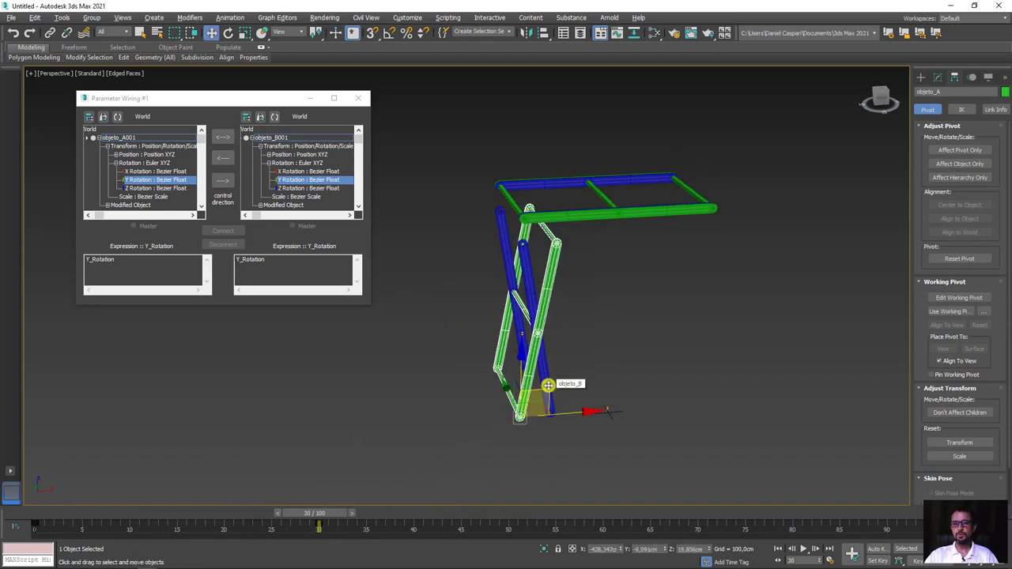
Step: With Angle Snap on, rotate the top green bar objeto_A001 upright to -75 Y
{"action": "left_click", "coordinate": [555, 215]}
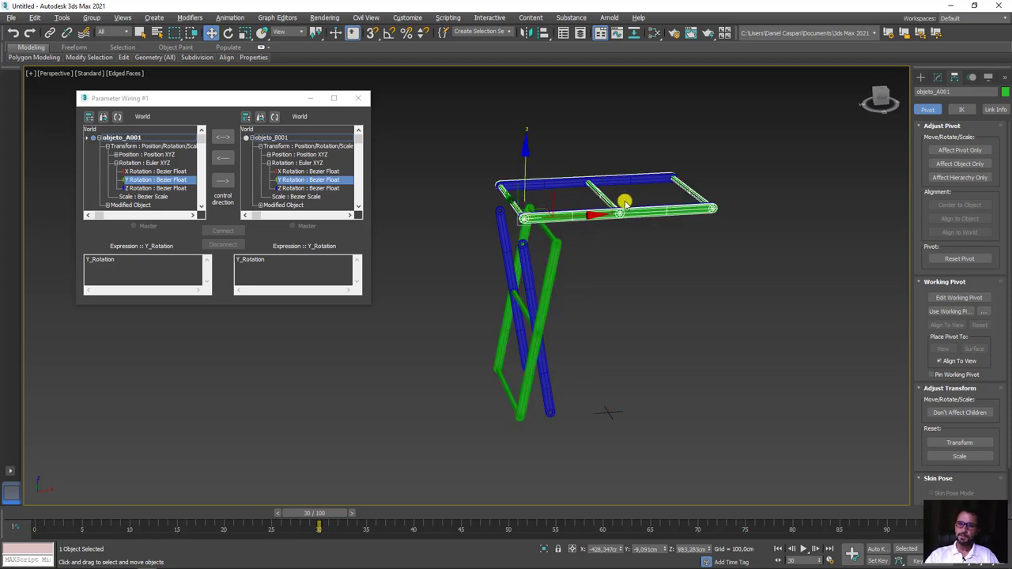
{"action": "middle_click_drag", "start_coordinate": [595, 222], "coordinate": [580, 299]}
{"action": "key", "text": "e"}
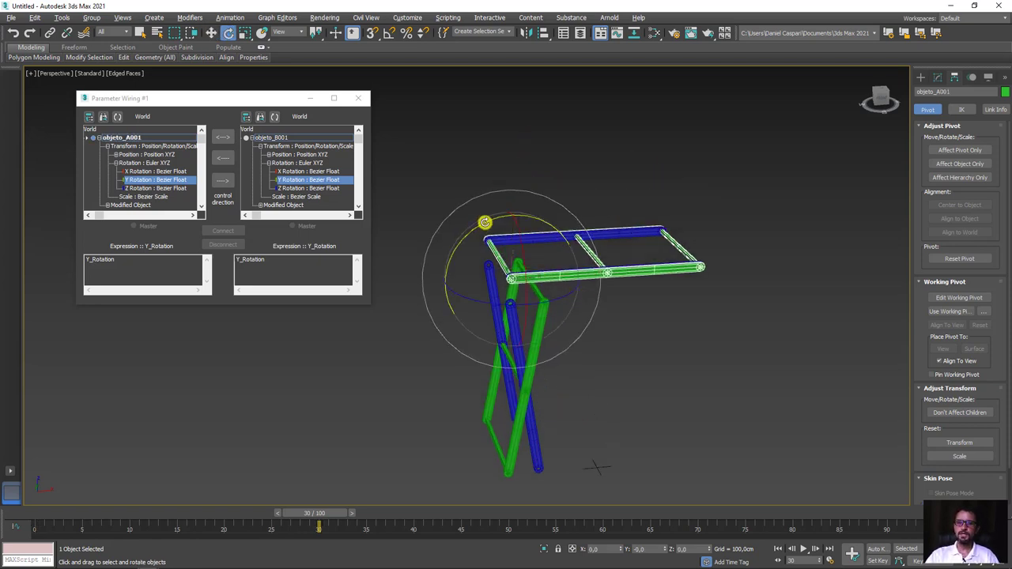
{"action": "left_click_drag", "start_coordinate": [488, 222], "coordinate": [419, 232]}
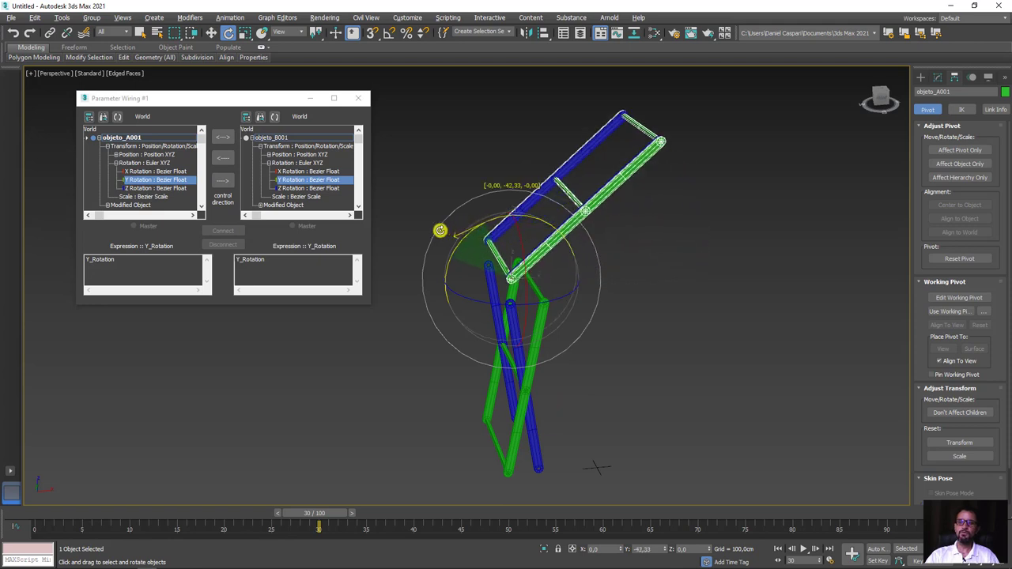
{"action": "key", "text": "ctrl+z"}
{"action": "left_click", "coordinate": [389, 32]}
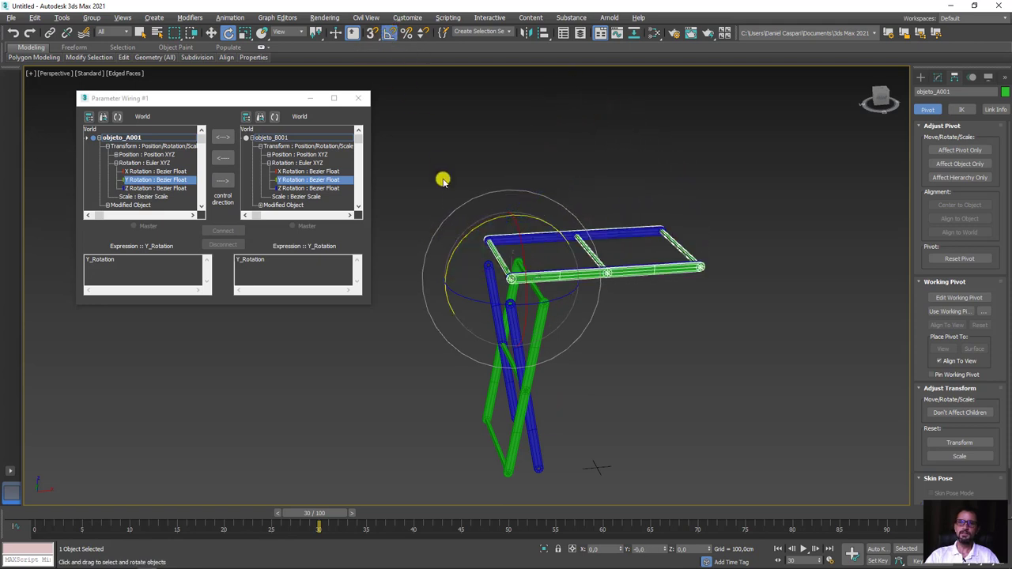
{"action": "left_click_drag", "start_coordinate": [478, 230], "coordinate": [432, 232]}
Step: Rotate objeto_B001 to 80 Y to cross the green bar, then select both upper bars
{"action": "left_click", "coordinate": [586, 181]}
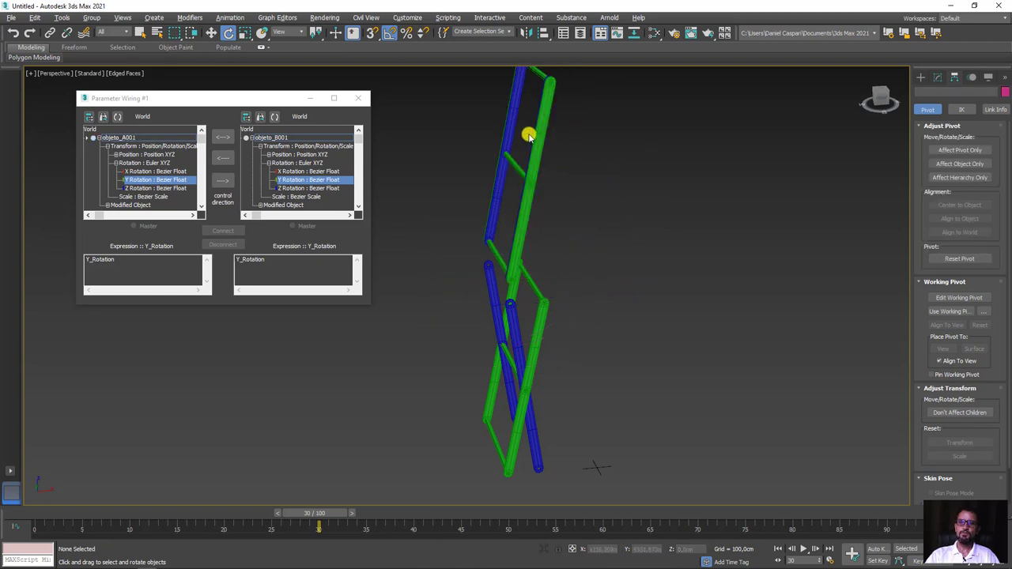
{"action": "left_click", "coordinate": [514, 125]}
{"action": "left_click_drag", "start_coordinate": [474, 118], "coordinate": [572, 112]}
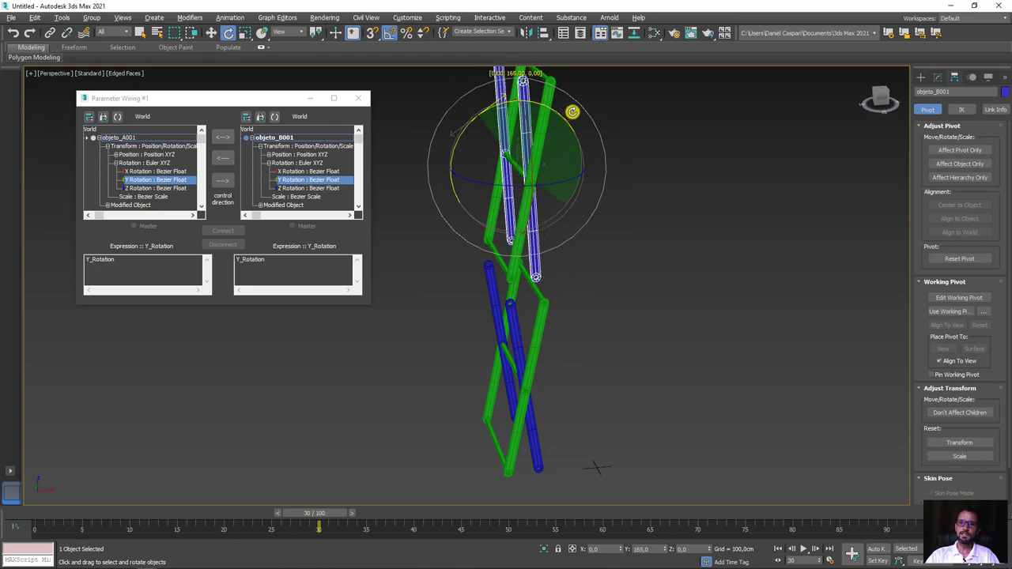
{"action": "mouse_move", "coordinate": [572, 111]}
{"action": "left_mouse_down"}
{"action": "mouse_move", "coordinate": [662, 208]}
{"action": "mouse_move", "coordinate": [696, 226]}
{"action": "left_mouse_up"}
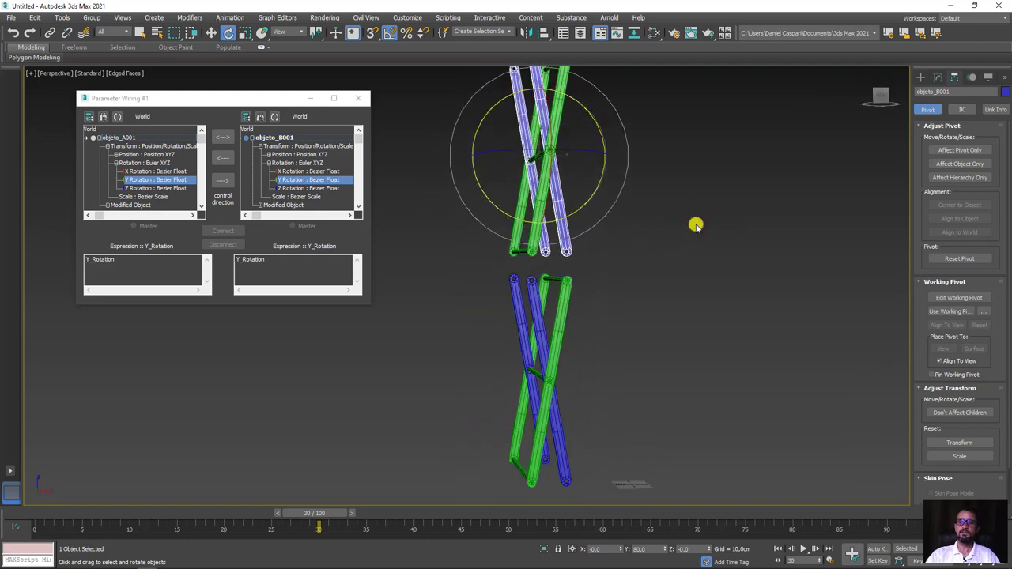
{"action": "left_click_drag", "start_coordinate": [408, 129], "coordinate": [409, 130]}
Step: Lower both upper bars and align their ends with the lower stage's top joints in Front view
{"action": "key", "text": "w"}
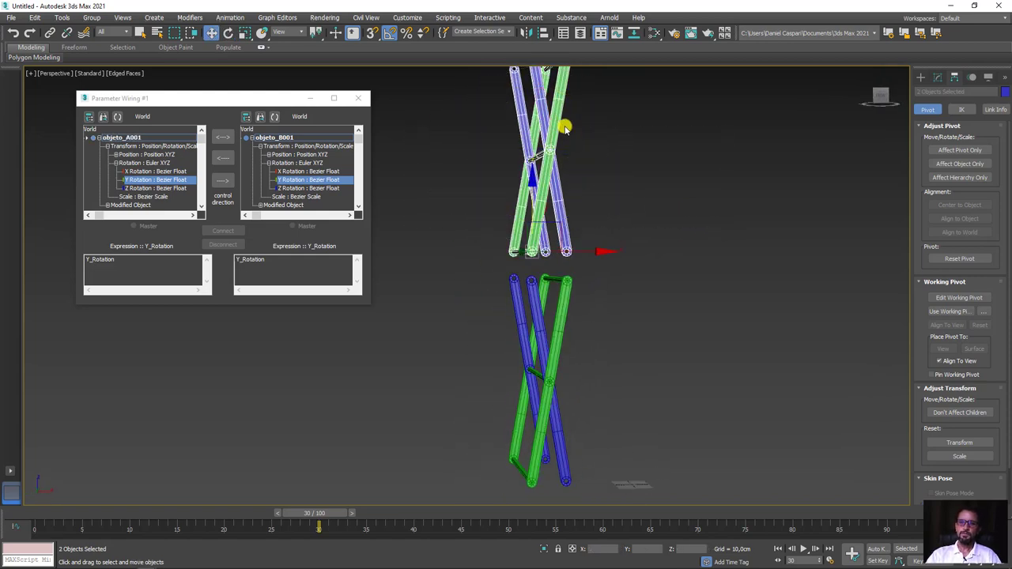
{"action": "left_click_drag", "start_coordinate": [531, 190], "coordinate": [526, 218]}
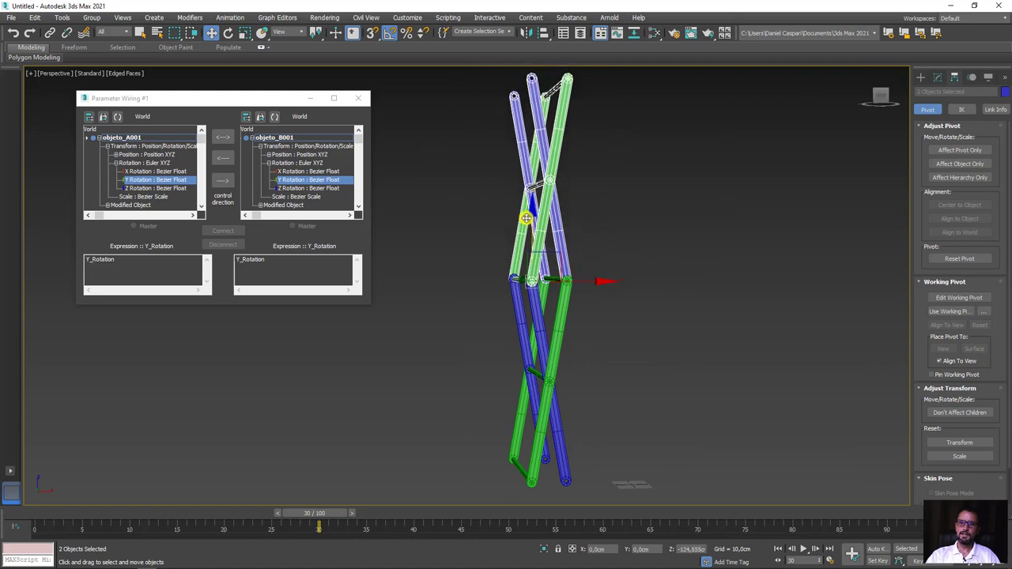
{"action": "key", "text": "t"}
{"action": "key", "text": "f"}
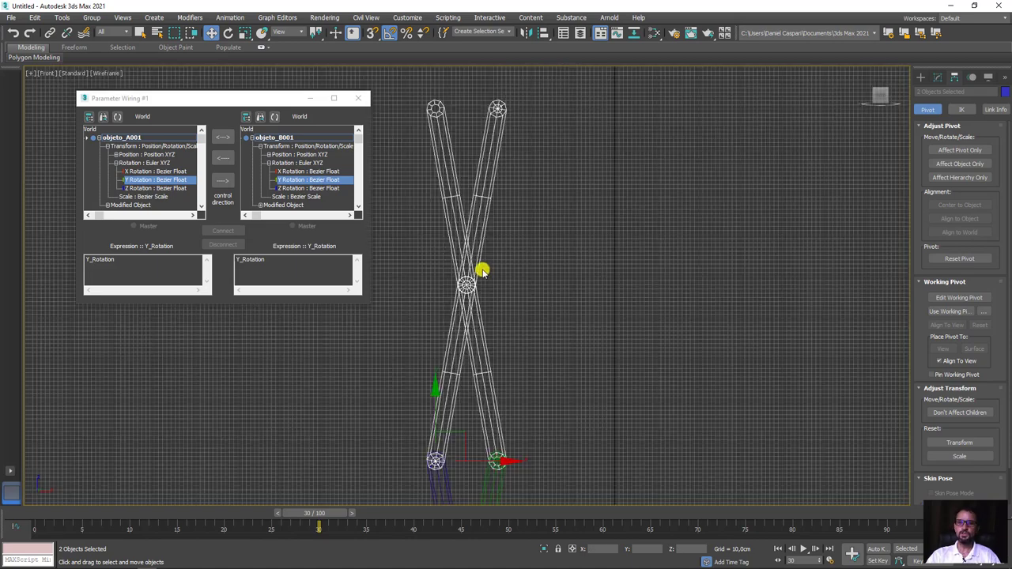
{"action": "middle_click_drag", "start_coordinate": [480, 269], "coordinate": [579, 243]}
{"action": "scroll", "coordinate": [546, 300], "scroll_direction": "up", "scroll_amount": 8}
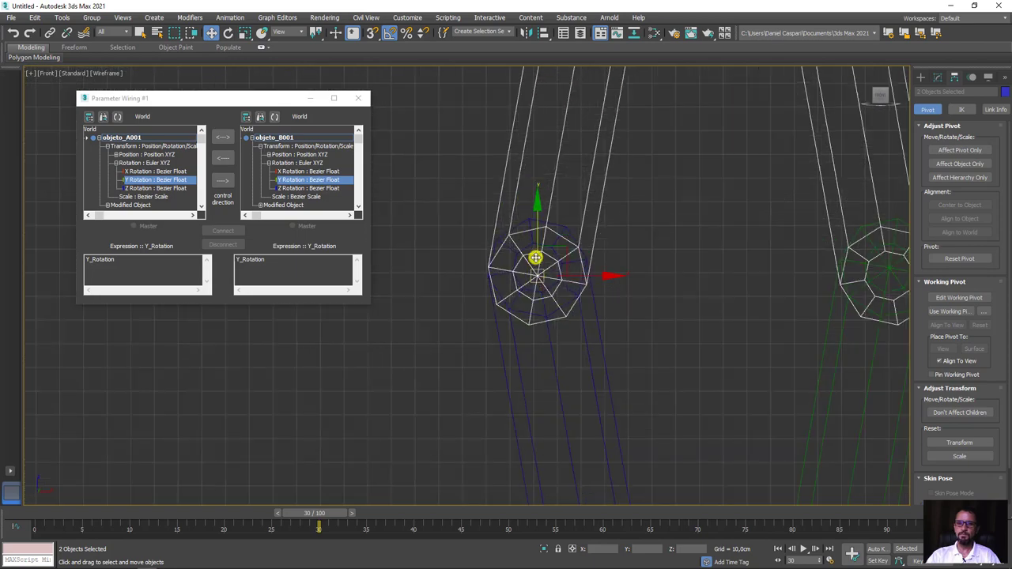
{"action": "key", "text": "F3"}
{"action": "left_click_drag", "start_coordinate": [536, 234], "coordinate": [540, 225]}
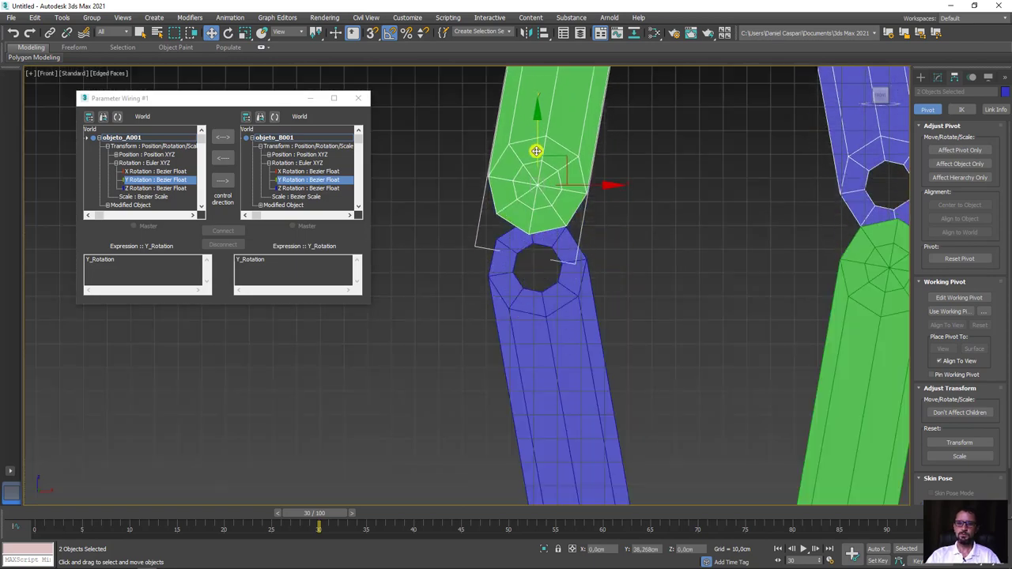
{"action": "key", "text": "F3"}
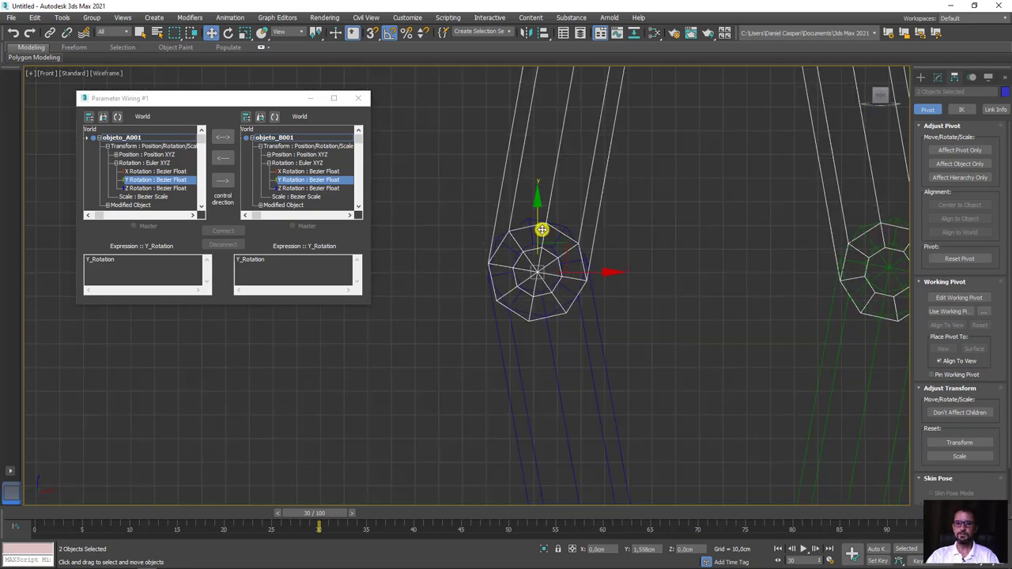
{"action": "key", "text": "F3"}
{"action": "key", "text": "ctrl+z"}
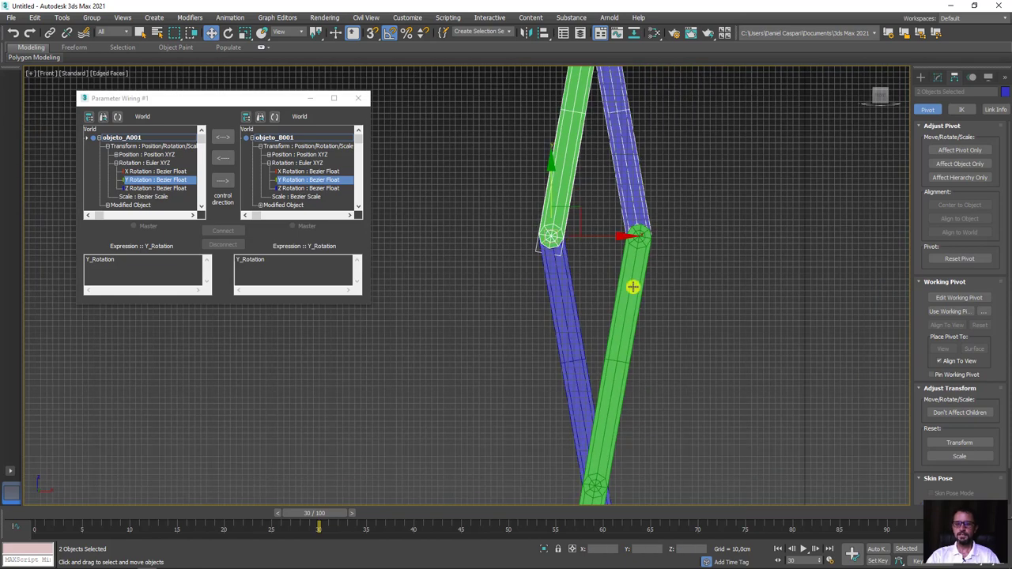
Step: Back in Perspective, scrub to frame 36 to check the two-stage folding motion
{"action": "key", "text": "p"}
{"action": "middle_click_drag", "start_coordinate": [619, 294], "coordinate": [605, 269], "text": "alt"}
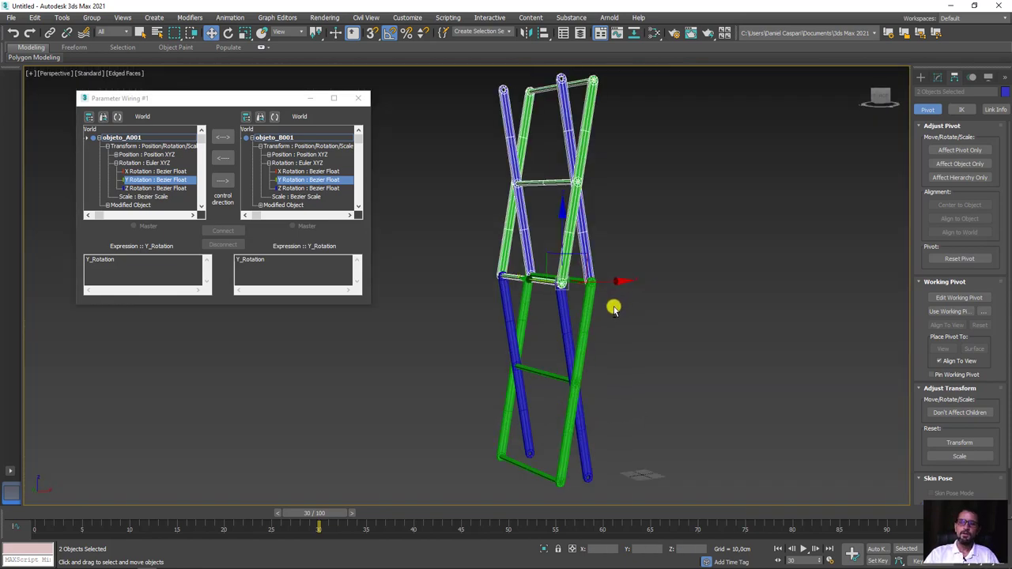
{"action": "mouse_move", "coordinate": [319, 513]}
{"action": "left_mouse_down"}
{"action": "mouse_move", "coordinate": [328, 513]}
{"action": "mouse_move", "coordinate": [192, 513]}
{"action": "mouse_move", "coordinate": [334, 513]}
{"action": "mouse_move", "coordinate": [3, 513]}
{"action": "mouse_move", "coordinate": [377, 514]}
{"action": "left_mouse_up"}
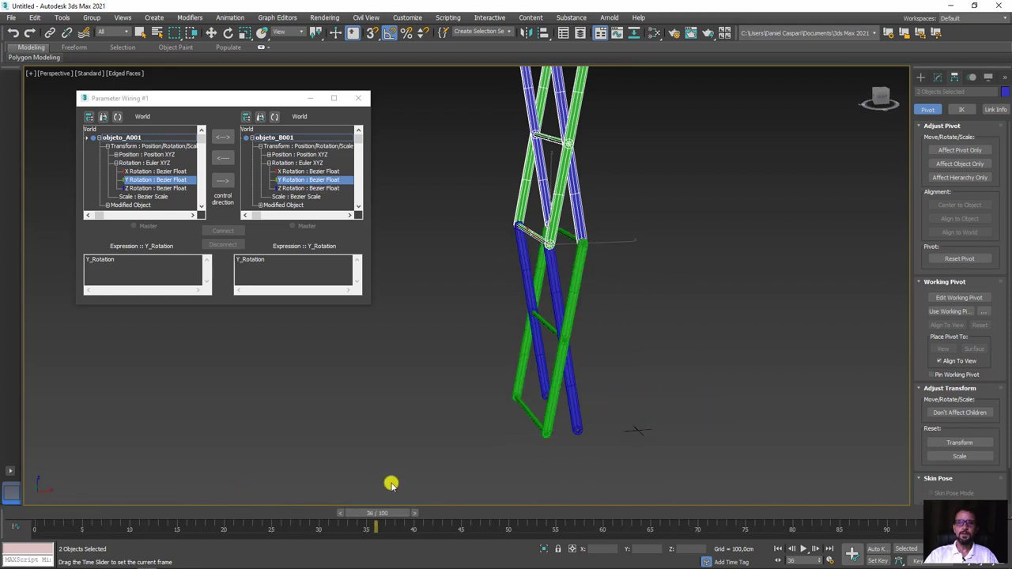
{"action": "left_click", "coordinate": [730, 274]}
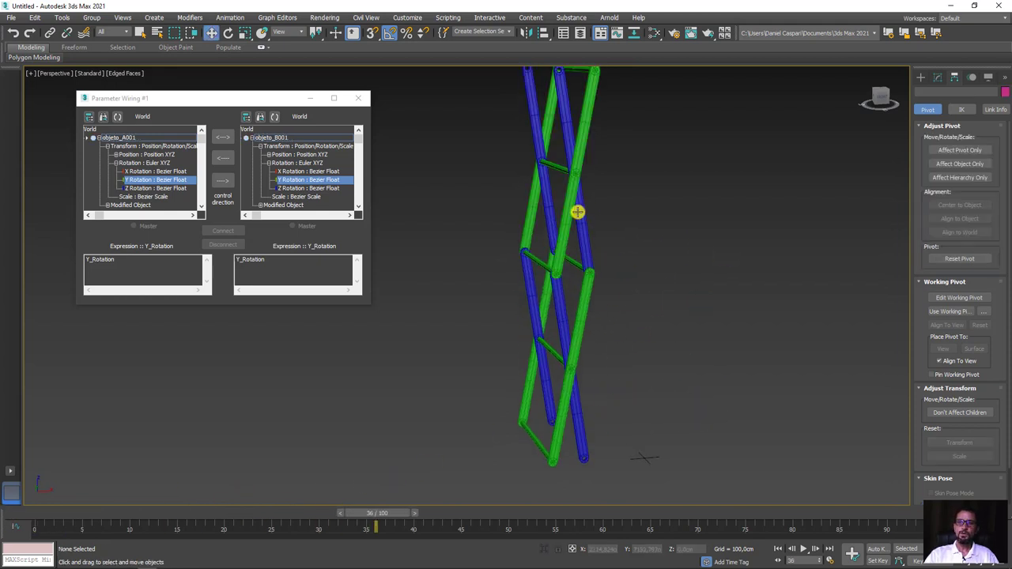
{"action": "left_click", "coordinate": [561, 298]}
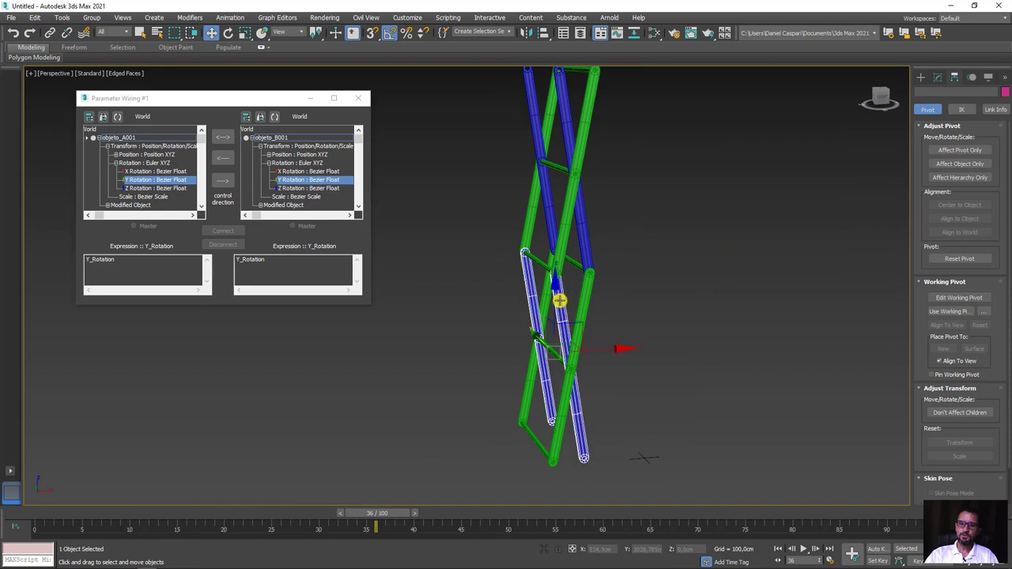
Step: Orbit around the stacked scissor, select objeto_A001, and bring up the Animation menu
{"action": "left_click", "coordinate": [591, 238]}
{"action": "left_click_drag", "start_coordinate": [613, 212], "coordinate": [595, 402]}
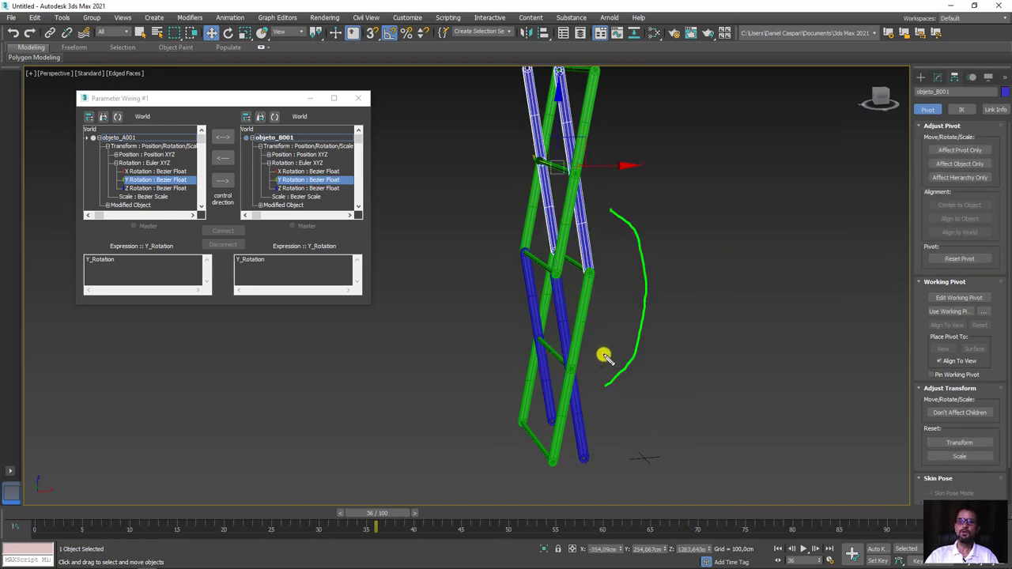
{"action": "left_click_drag", "start_coordinate": [604, 355], "coordinate": [619, 401]}
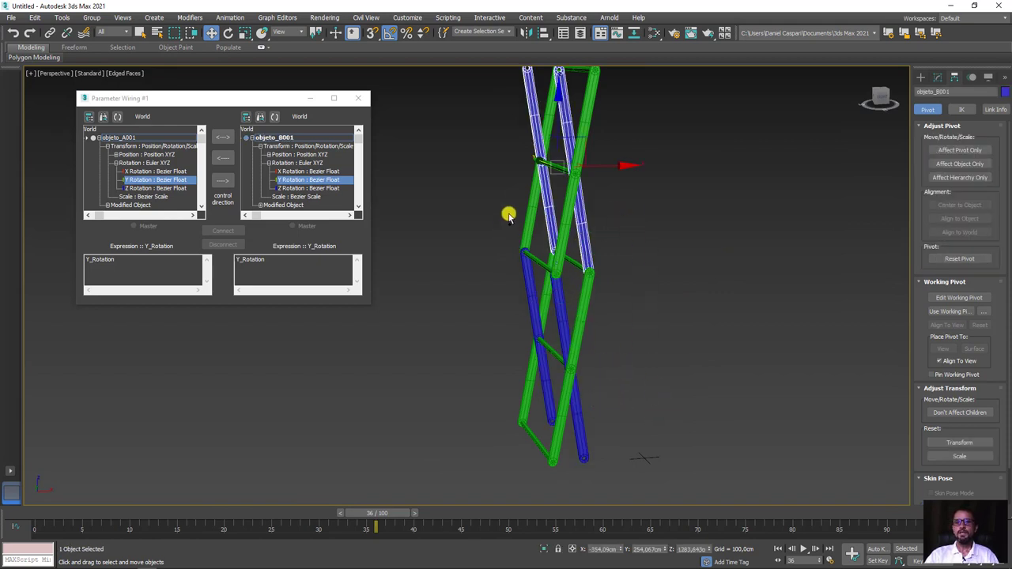
{"action": "left_click_drag", "start_coordinate": [522, 201], "coordinate": [459, 355]}
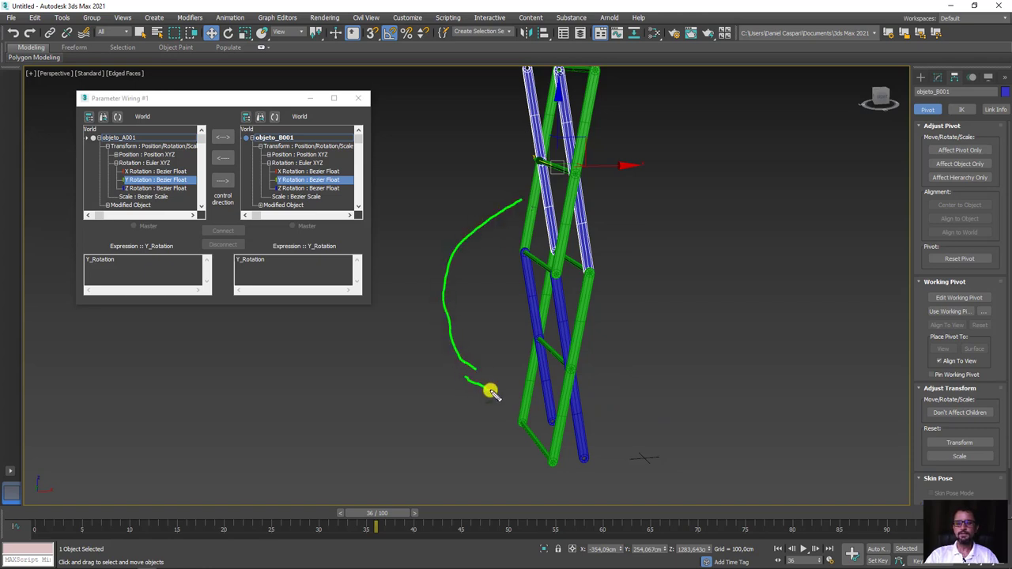
{"action": "left_click_drag", "start_coordinate": [490, 393], "coordinate": [486, 364]}
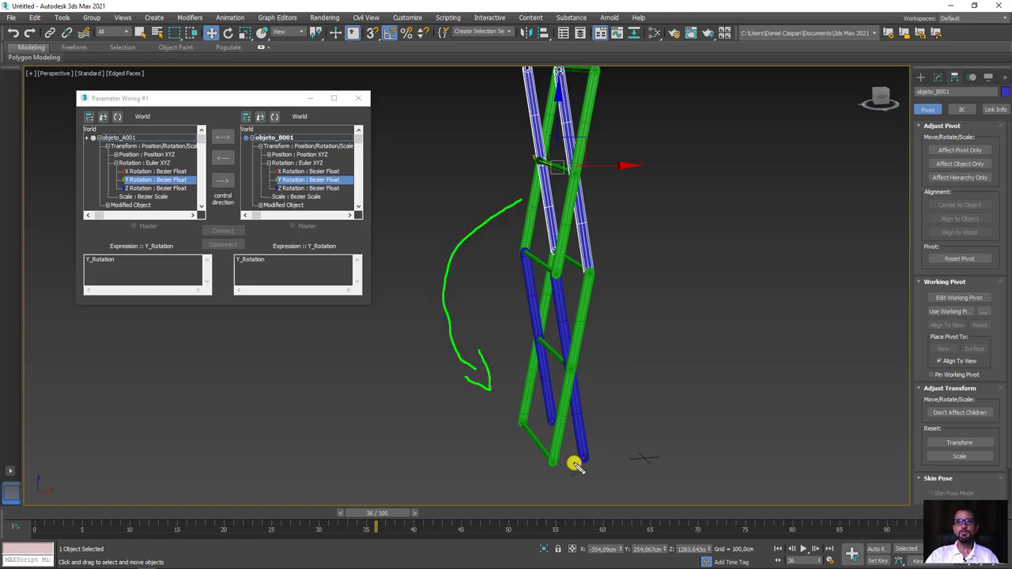
{"action": "left_click", "coordinate": [564, 239]}
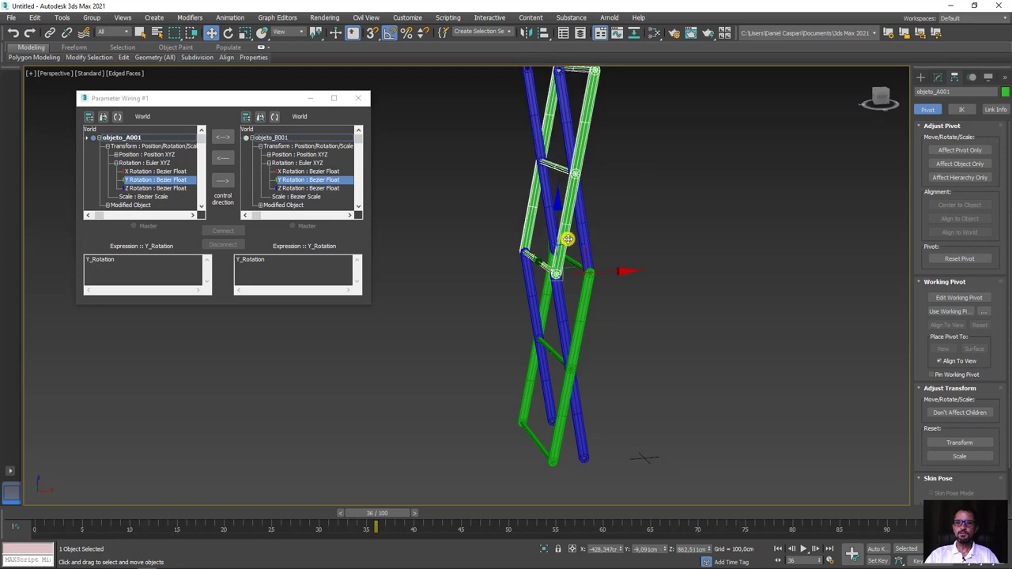
{"action": "left_click", "coordinate": [230, 17]}
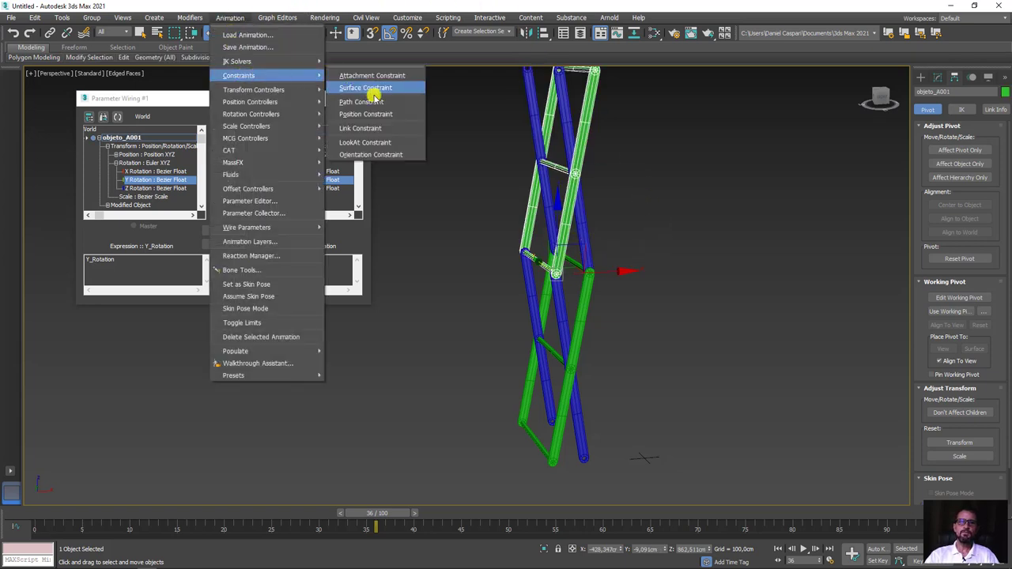
{"action": "mouse_move", "coordinate": [239, 76]}
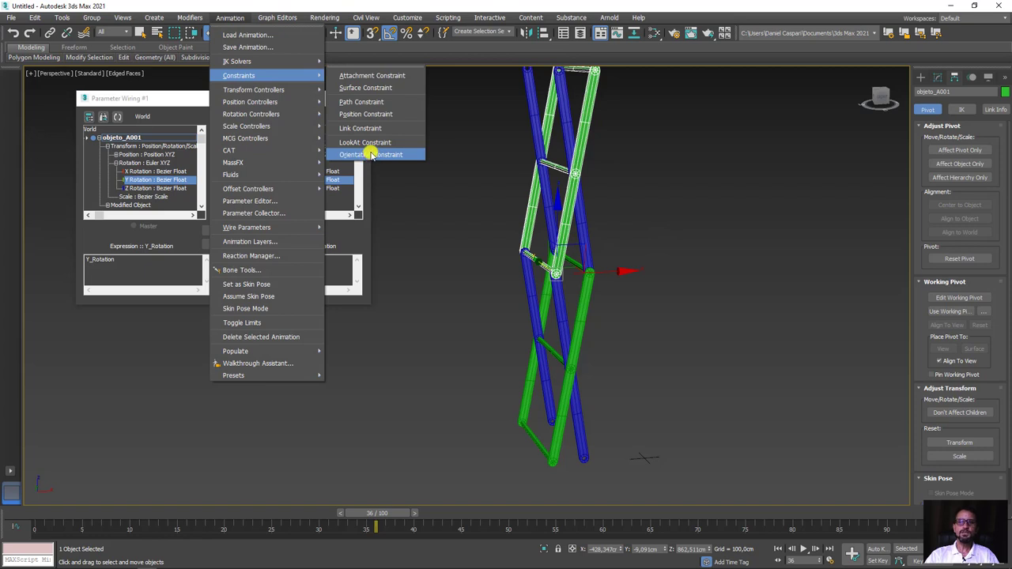
Step: Orientation-constrain objeto_A001 to objeto_A and scrub to check it
{"action": "left_click", "coordinate": [372, 155]}
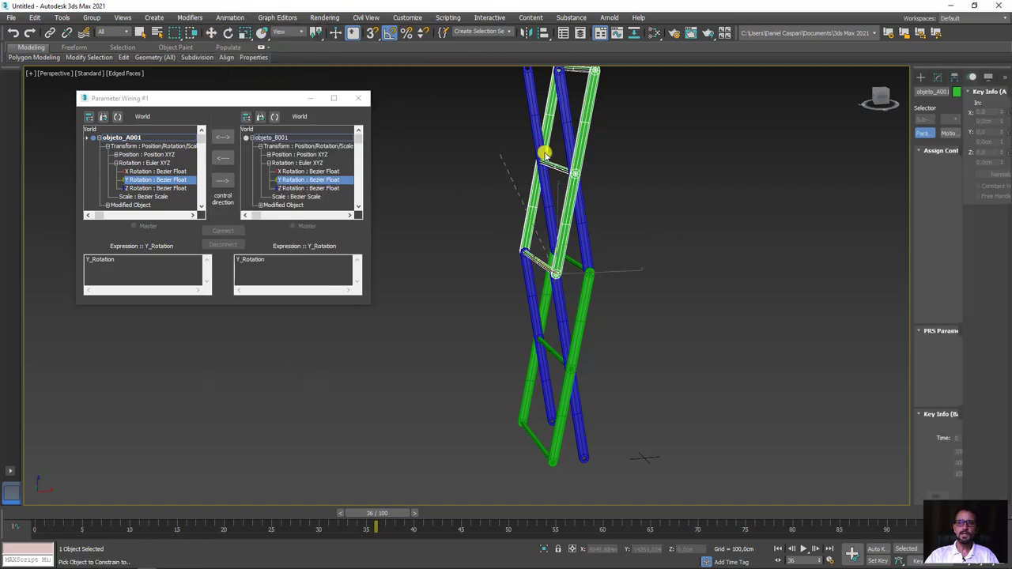
{"action": "left_click", "coordinate": [584, 308]}
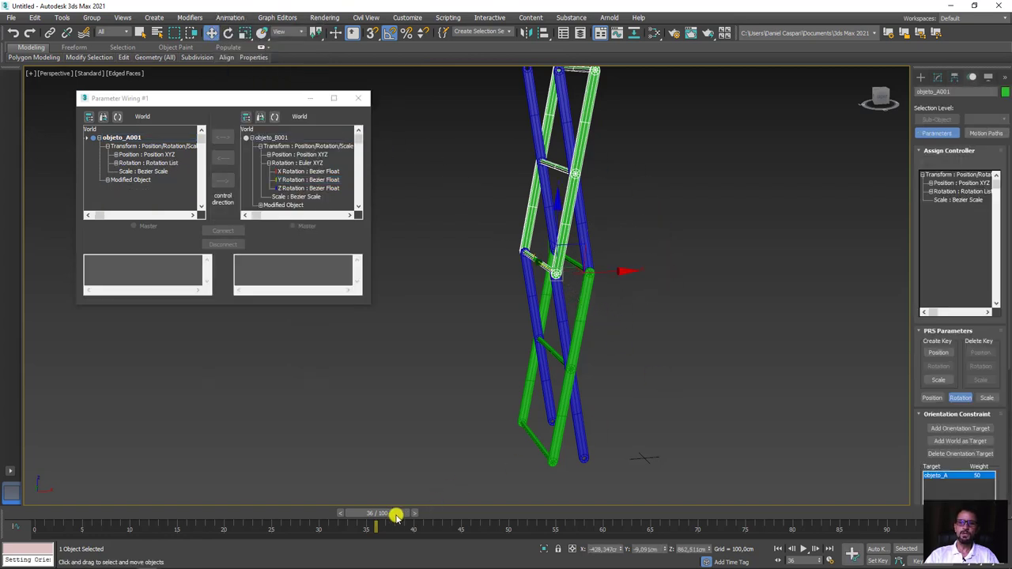
{"action": "mouse_move", "coordinate": [395, 515]}
{"action": "left_mouse_down"}
{"action": "mouse_move", "coordinate": [11, 506]}
{"action": "mouse_move", "coordinate": [415, 506]}
{"action": "left_mouse_up"}
{"action": "key", "text": "w"}
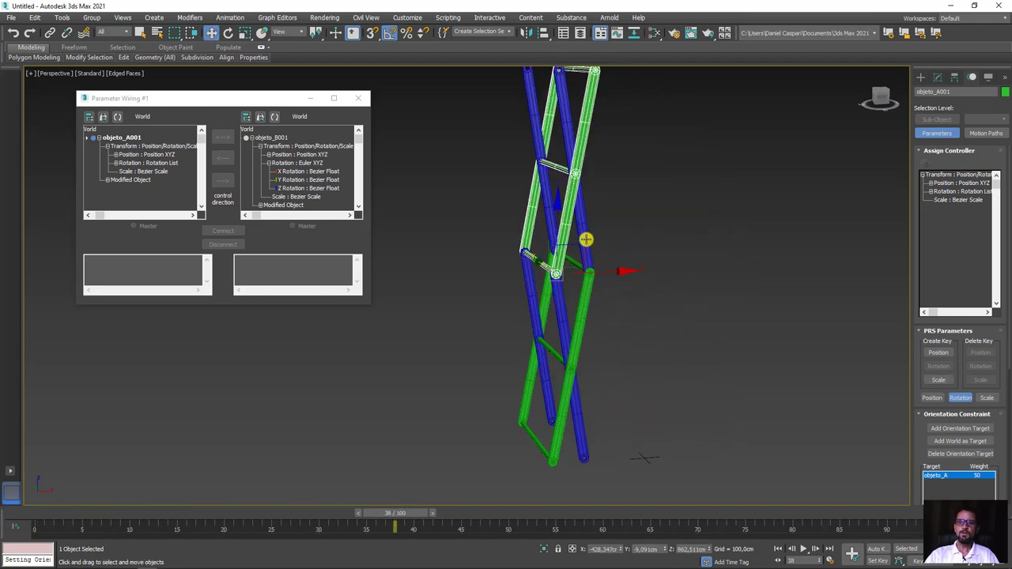
Step: Orientation-constrain objeto_B001 to objeto_B and scrub the animation to test it
{"action": "left_click", "coordinate": [586, 238]}
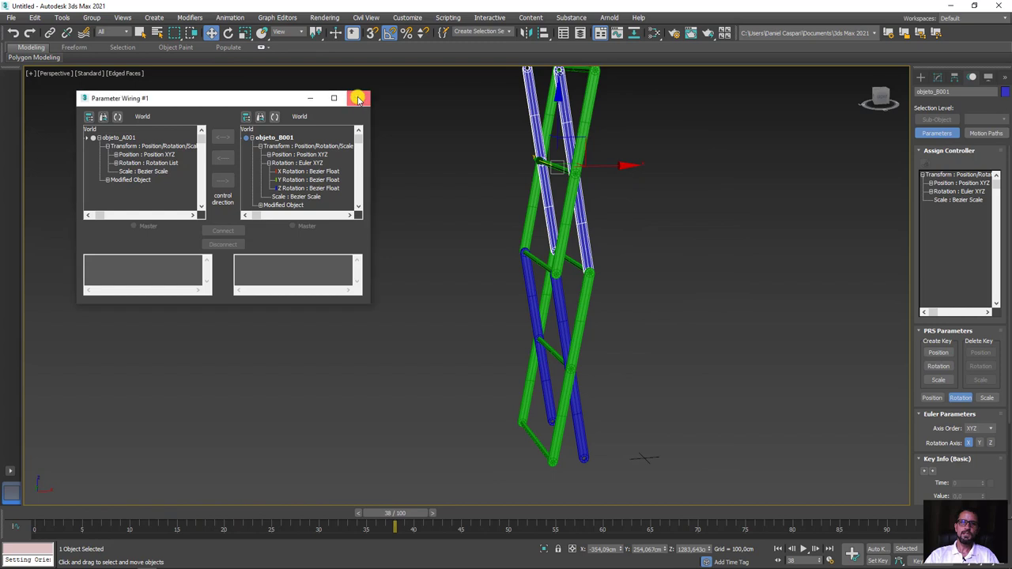
{"action": "left_click", "coordinate": [358, 99]}
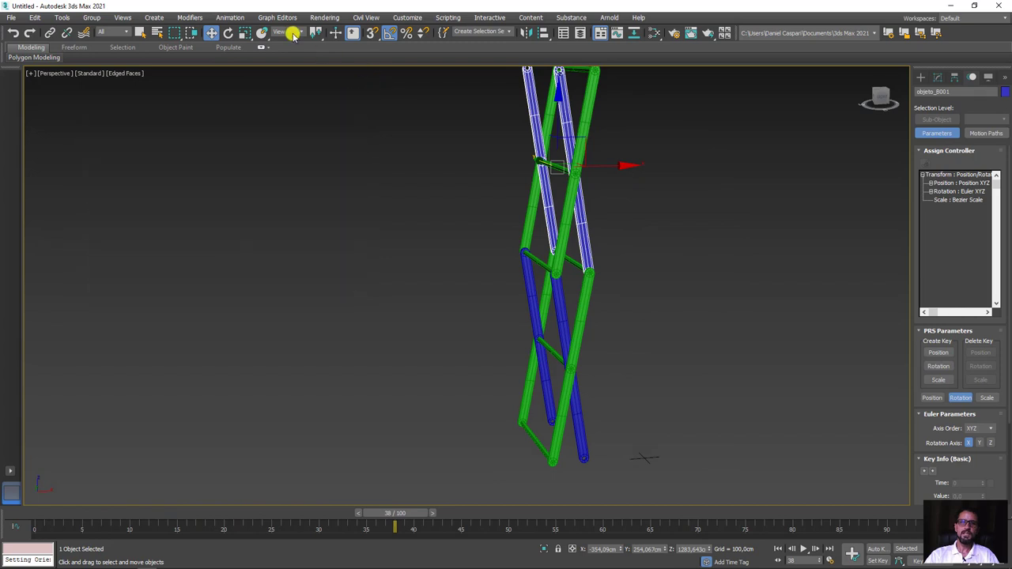
{"action": "left_click", "coordinate": [229, 17]}
{"action": "mouse_move", "coordinate": [239, 75]}
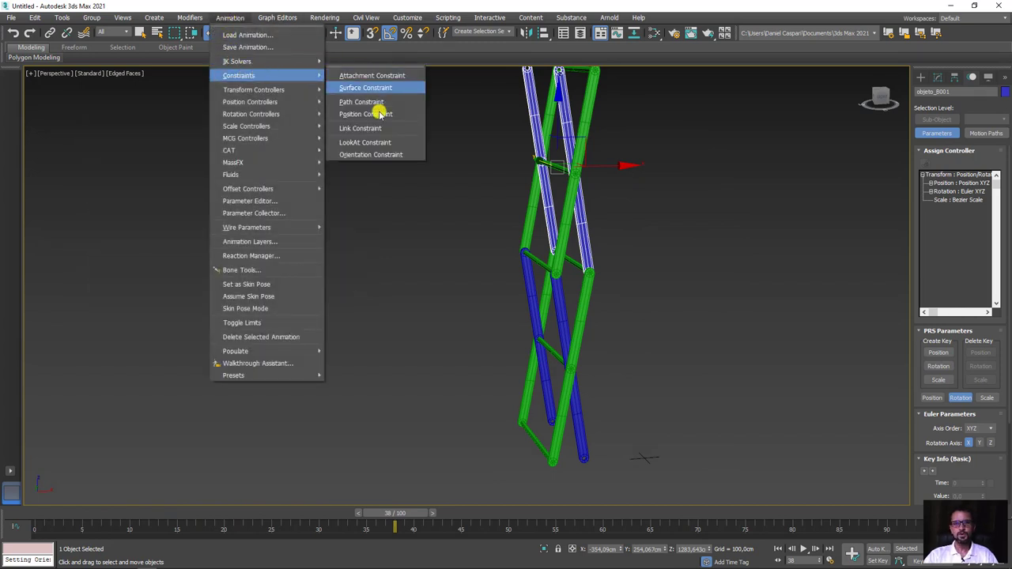
{"action": "left_click", "coordinate": [373, 156]}
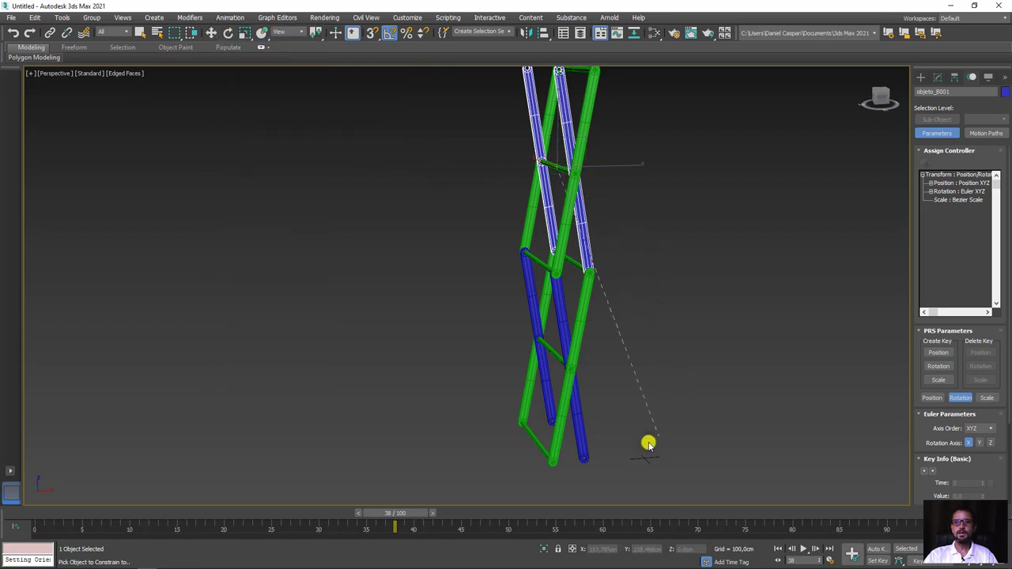
{"action": "left_click", "coordinate": [582, 439]}
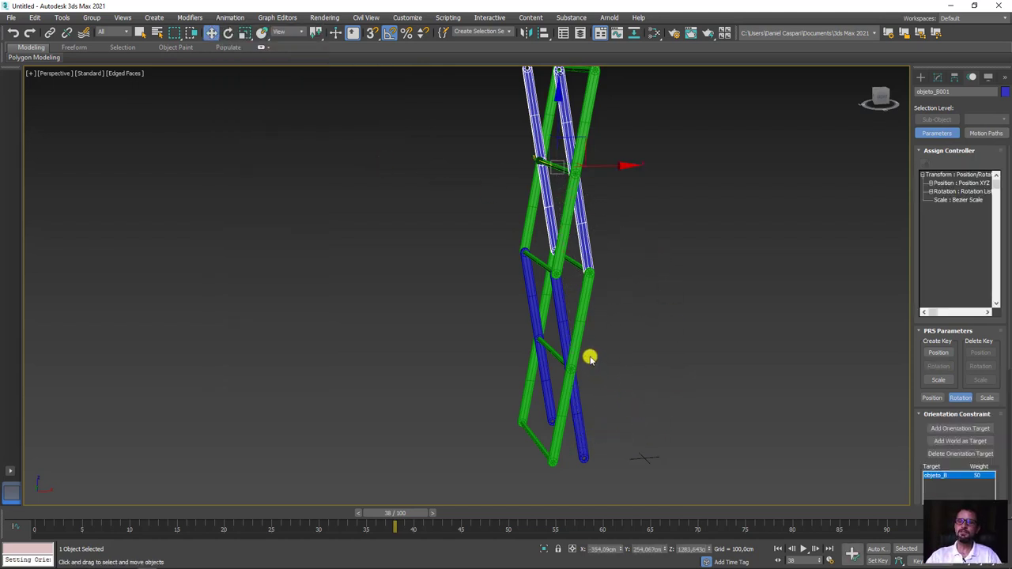
{"action": "middle_click_drag", "start_coordinate": [394, 375], "coordinate": [309, 389]}
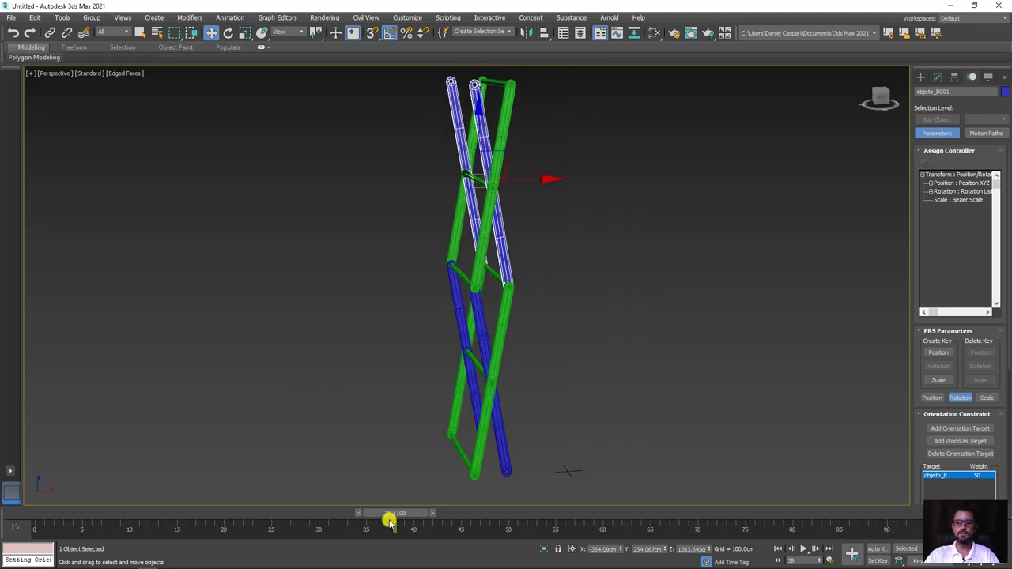
{"action": "mouse_move", "coordinate": [407, 514]}
{"action": "left_mouse_down"}
{"action": "mouse_move", "coordinate": [281, 534]}
{"action": "mouse_move", "coordinate": [306, 538]}
{"action": "mouse_move", "coordinate": [86, 546]}
{"action": "mouse_move", "coordinate": [169, 545]}
{"action": "mouse_move", "coordinate": [333, 536]}
{"action": "mouse_move", "coordinate": [31, 532]}
{"action": "mouse_move", "coordinate": [328, 522]}
{"action": "mouse_move", "coordinate": [147, 519]}
{"action": "mouse_move", "coordinate": [335, 522]}
{"action": "left_mouse_up"}
Step: Link the green bar objeto_A001 to the blue bar beneath it, then scrub to check the fold
{"action": "key", "text": "w"}
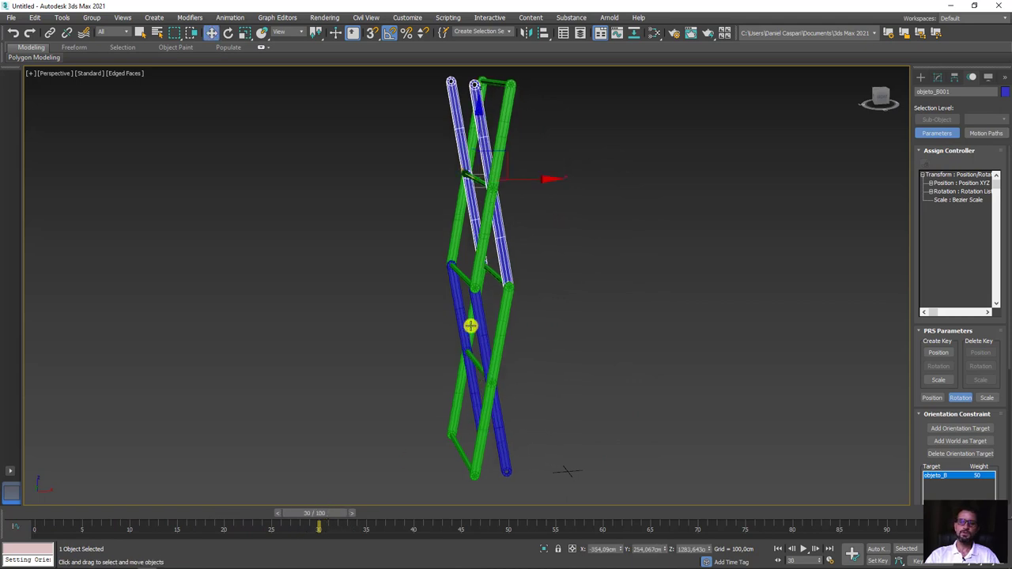
{"action": "scroll", "coordinate": [472, 301], "scroll_direction": "up", "scroll_amount": 4}
{"action": "left_click", "coordinate": [370, 195]}
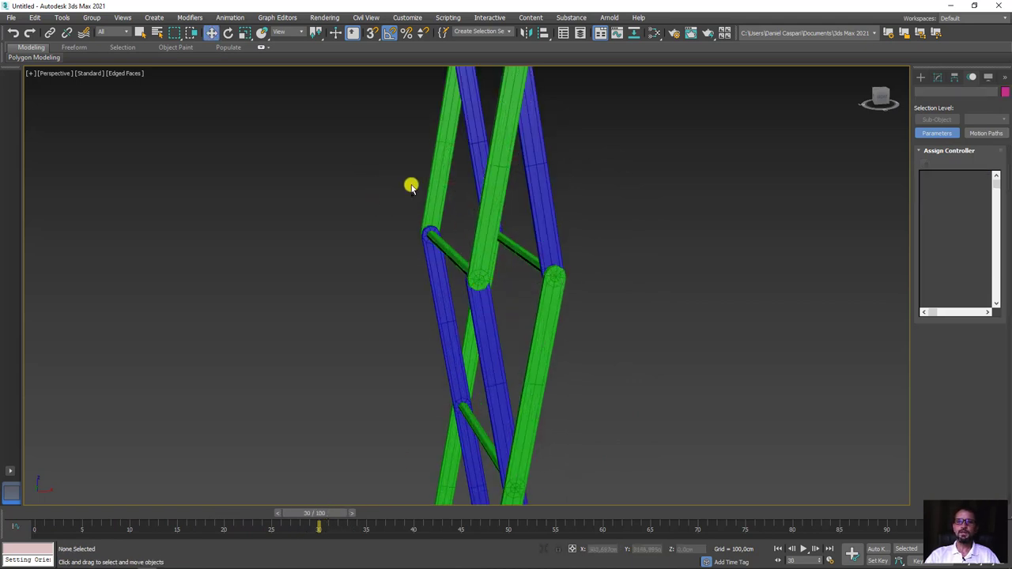
{"action": "mouse_move", "coordinate": [393, 195]}
{"action": "left_mouse_down"}
{"action": "mouse_move", "coordinate": [398, 292]}
{"action": "mouse_move", "coordinate": [410, 287]}
{"action": "left_mouse_up"}
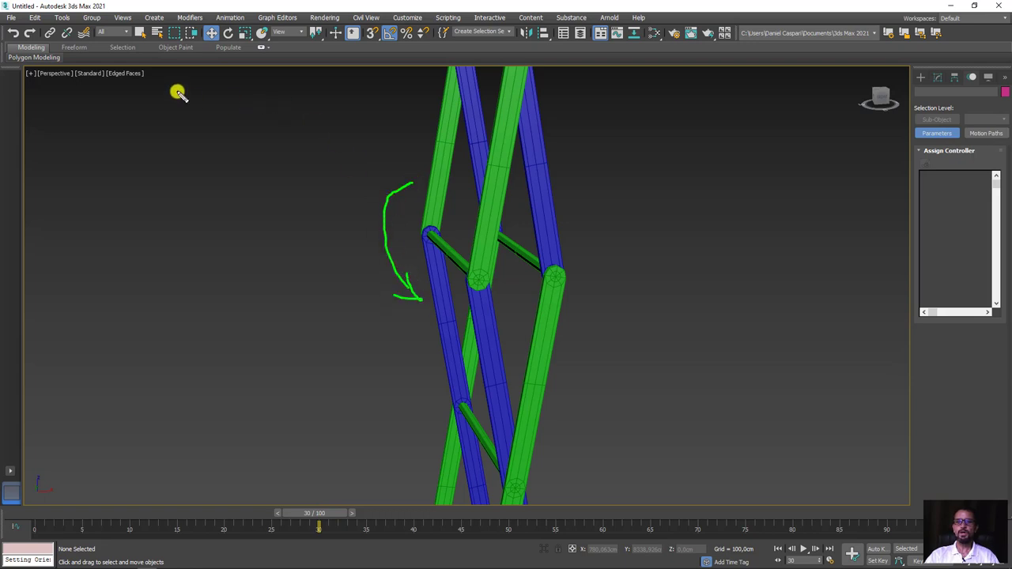
{"action": "left_click", "coordinate": [50, 32]}
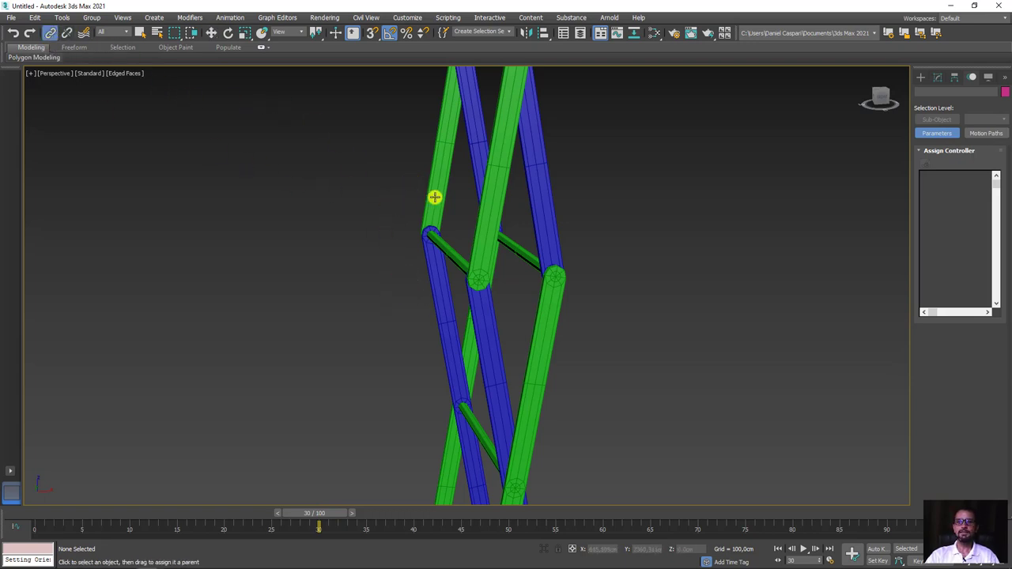
{"action": "left_click_drag", "start_coordinate": [435, 197], "coordinate": [333, 164]}
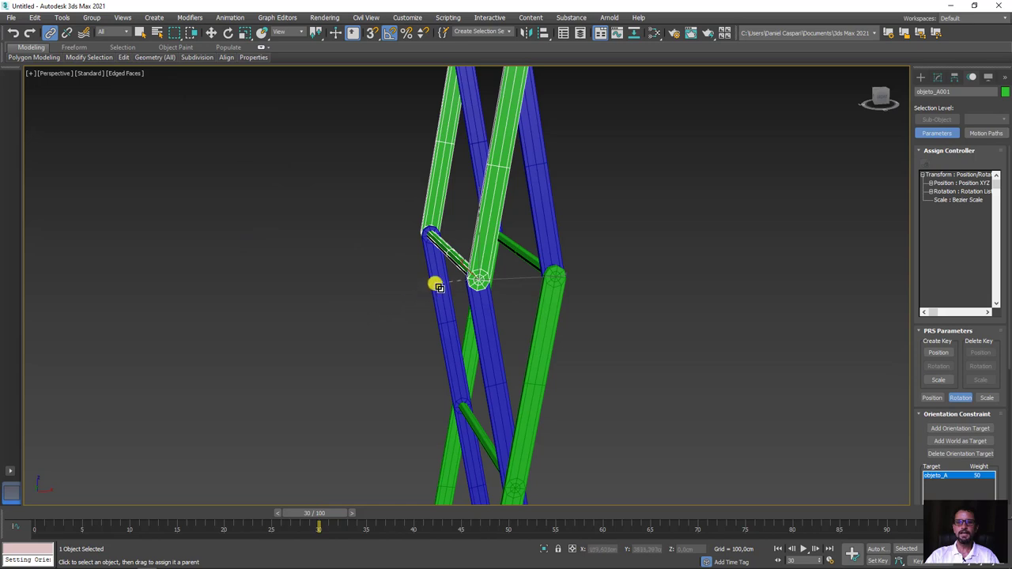
{"action": "scroll", "coordinate": [434, 281], "scroll_direction": "down", "scroll_amount": 5}
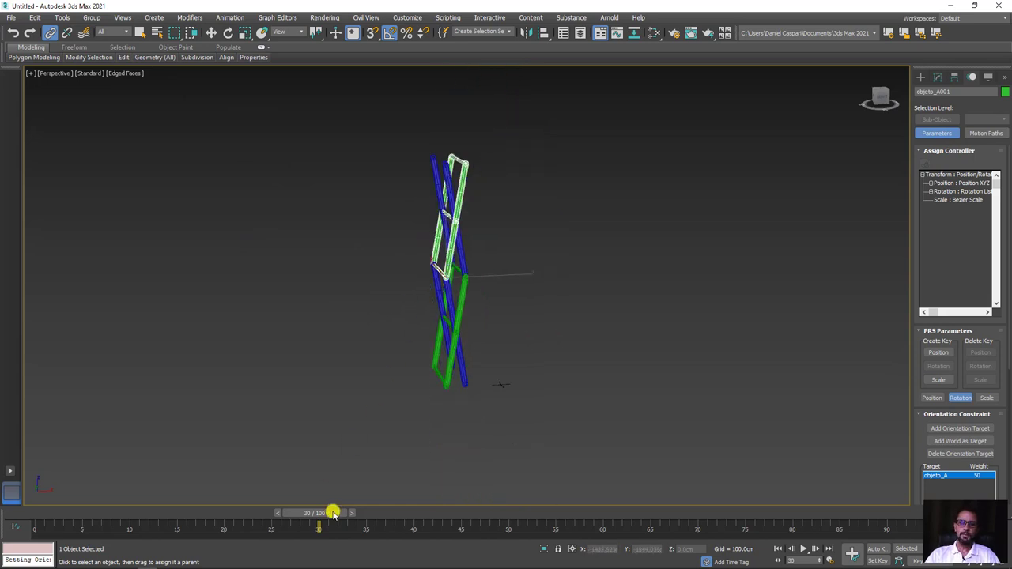
{"action": "mouse_move", "coordinate": [332, 514]}
{"action": "left_mouse_down"}
{"action": "mouse_move", "coordinate": [106, 513]}
{"action": "mouse_move", "coordinate": [298, 502]}
{"action": "mouse_move", "coordinate": [278, 510]}
{"action": "mouse_move", "coordinate": [367, 514]}
{"action": "mouse_move", "coordinate": [344, 519]}
{"action": "left_mouse_up"}
Step: In Front view, Shift-drag a Copy of both upper-stage bars straight upward
{"action": "key", "text": "ctrl+a"}
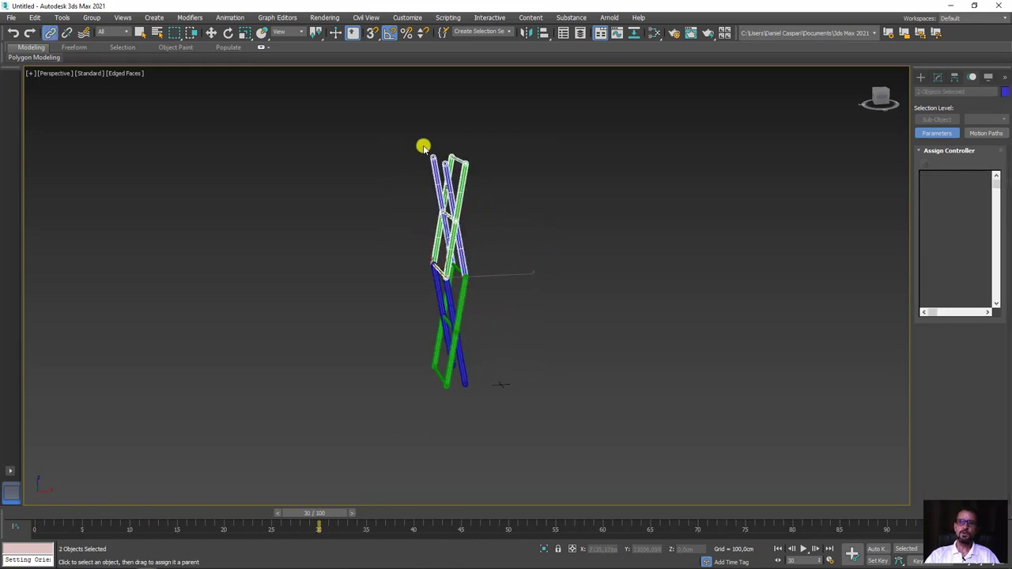
{"action": "middle_click_drag", "start_coordinate": [488, 185], "coordinate": [531, 264]}
{"action": "key", "text": "f"}
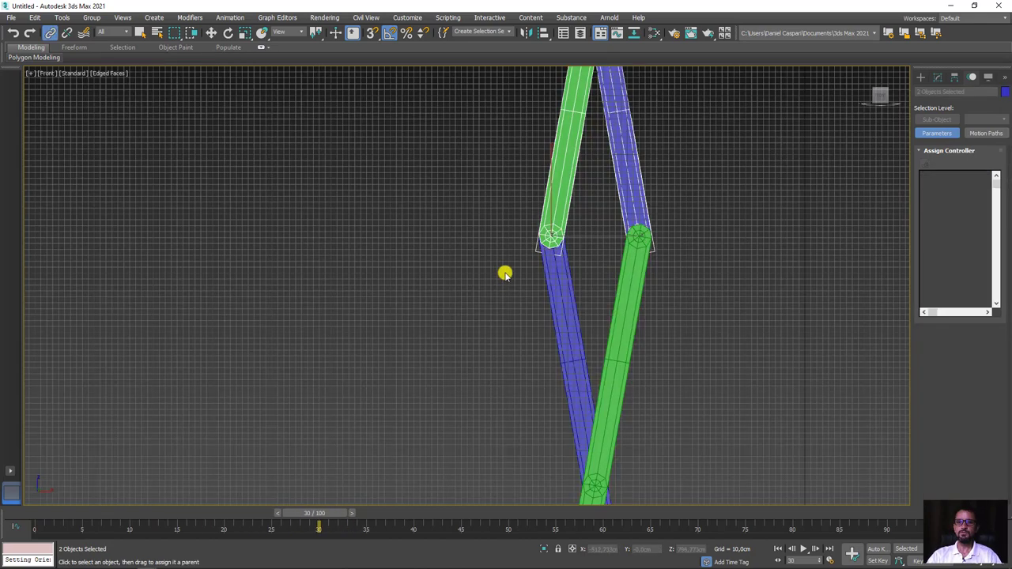
{"action": "scroll", "coordinate": [504, 271], "scroll_direction": "down", "scroll_amount": 3}
{"action": "scroll", "coordinate": [491, 323], "scroll_direction": "down", "scroll_amount": 2}
{"action": "key", "text": "w"}
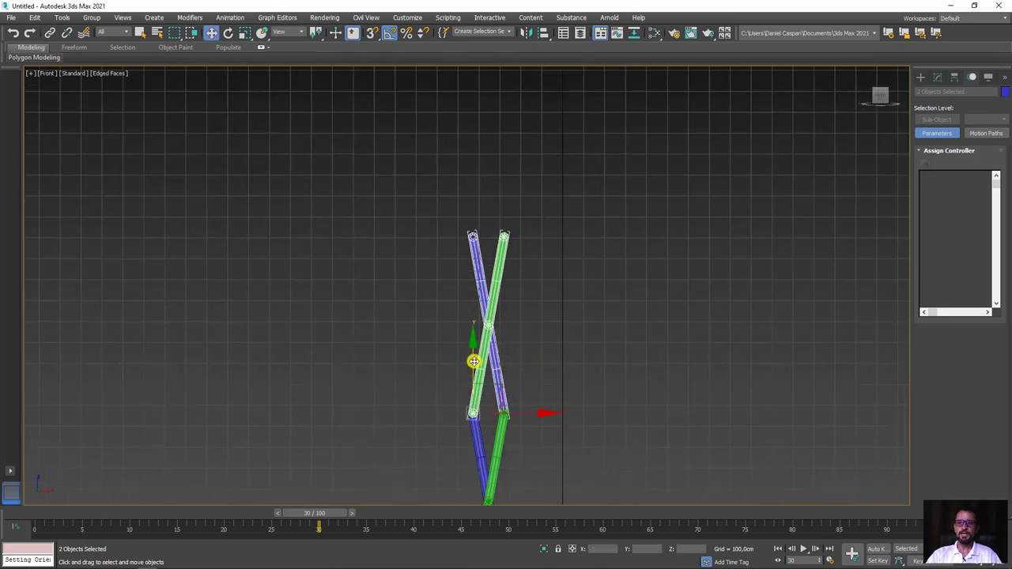
{"action": "left_click_drag", "start_coordinate": [471, 361], "coordinate": [481, 184], "text": "shift"}
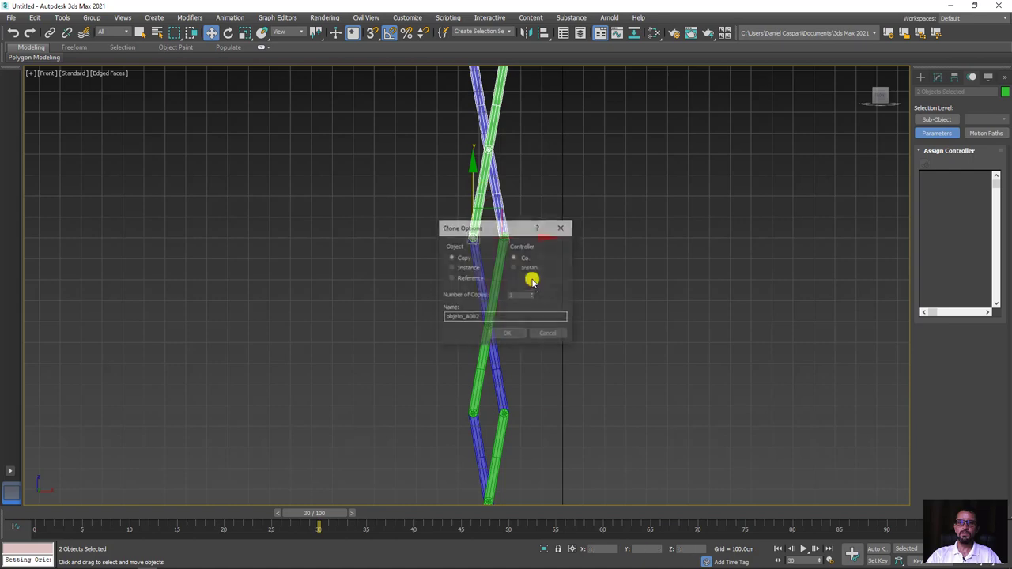
{"action": "left_click", "coordinate": [515, 335]}
Step: Line up the copied crossed bars with the joint below and return to Perspective view
{"action": "scroll", "coordinate": [484, 237], "scroll_direction": "up", "scroll_amount": 3}
{"action": "scroll", "coordinate": [484, 237], "scroll_direction": "up", "scroll_amount": 3}
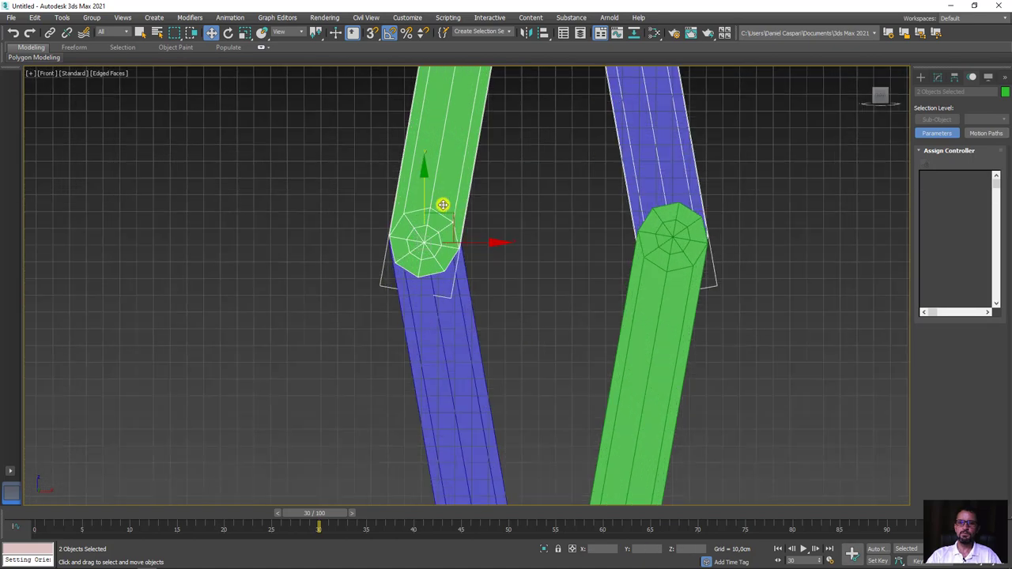
{"action": "scroll", "coordinate": [443, 204], "scroll_direction": "up", "scroll_amount": 2}
{"action": "left_click_drag", "start_coordinate": [416, 214], "coordinate": [433, 208]}
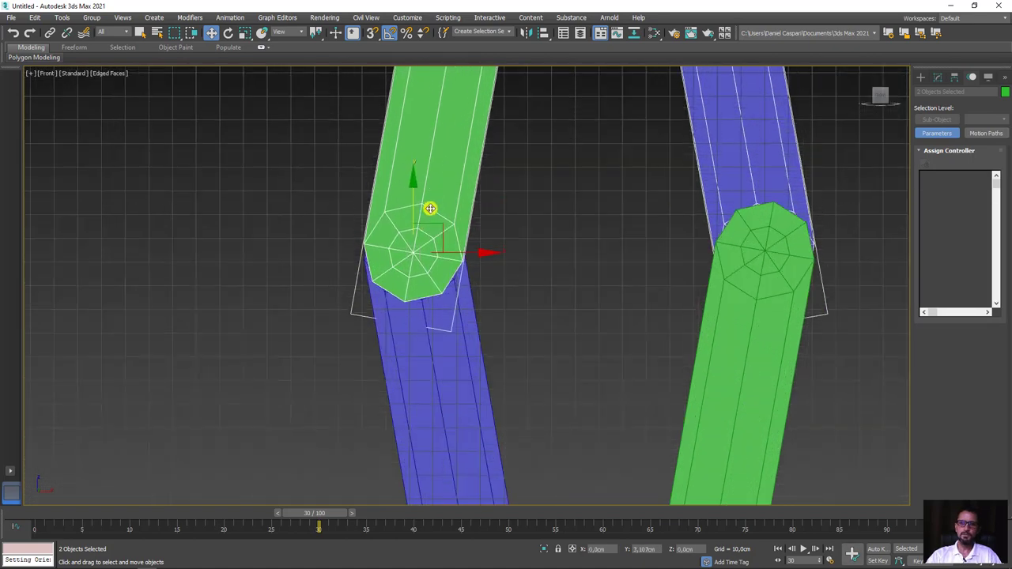
{"action": "scroll", "coordinate": [522, 373], "scroll_direction": "down", "scroll_amount": 5}
{"action": "mouse_move", "coordinate": [522, 373]}
{"action": "middle_mouse_down"}
{"action": "mouse_move", "coordinate": [553, 393]}
{"action": "mouse_move", "coordinate": [506, 326]}
{"action": "middle_mouse_up"}
{"action": "scroll", "coordinate": [547, 386], "scroll_direction": "down", "scroll_amount": 3}
{"action": "key", "text": "p"}
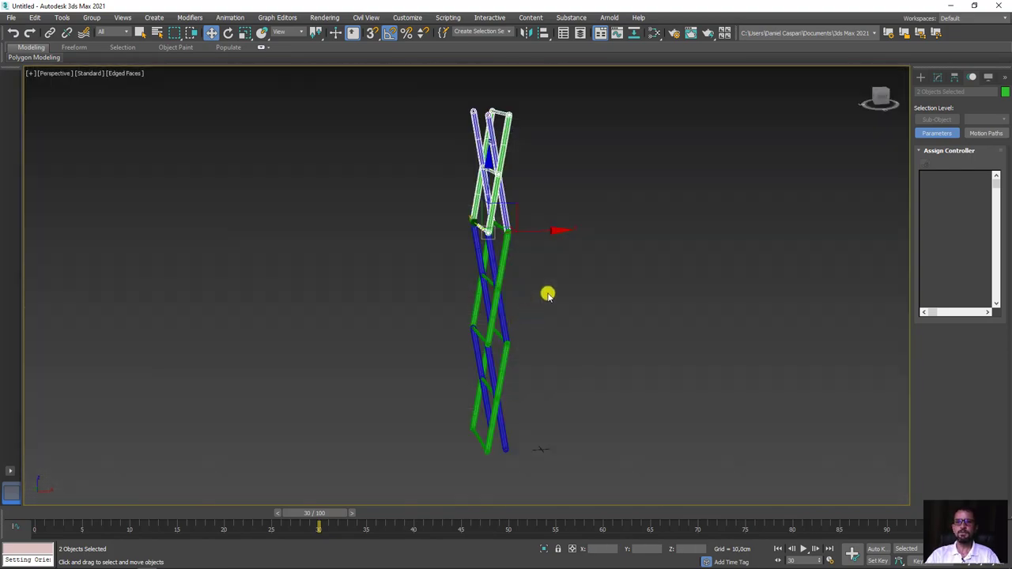
Step: Scrub the timeline to test the stacked stages and adjust the copy's position
{"action": "mouse_move", "coordinate": [334, 514]}
{"action": "left_mouse_down"}
{"action": "mouse_move", "coordinate": [79, 511]}
{"action": "mouse_move", "coordinate": [267, 511]}
{"action": "mouse_move", "coordinate": [84, 510]}
{"action": "mouse_move", "coordinate": [243, 514]}
{"action": "left_mouse_up"}
{"action": "mouse_move", "coordinate": [319, 488]}
{"action": "left_mouse_down"}
{"action": "mouse_move", "coordinate": [102, 483]}
{"action": "mouse_move", "coordinate": [337, 481]}
{"action": "left_mouse_up"}
{"action": "key", "text": "w"}
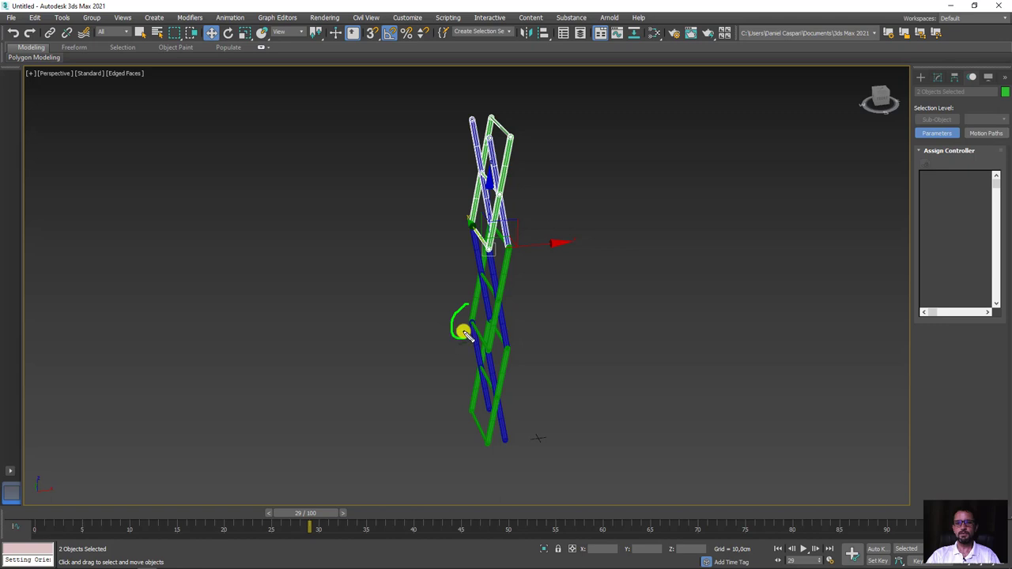
{"action": "mouse_move", "coordinate": [467, 207]}
{"action": "left_mouse_down"}
{"action": "mouse_move", "coordinate": [430, 271]}
{"action": "mouse_move", "coordinate": [446, 332]}
{"action": "left_mouse_up"}
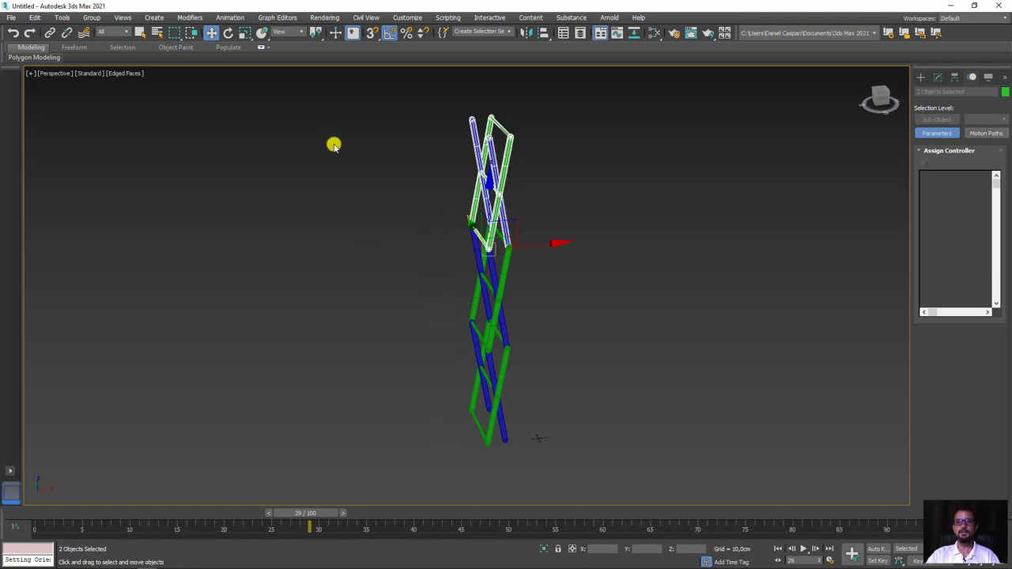
{"action": "scroll", "coordinate": [497, 239], "scroll_direction": "up", "scroll_amount": 4}
{"action": "left_click", "coordinate": [311, 193]}
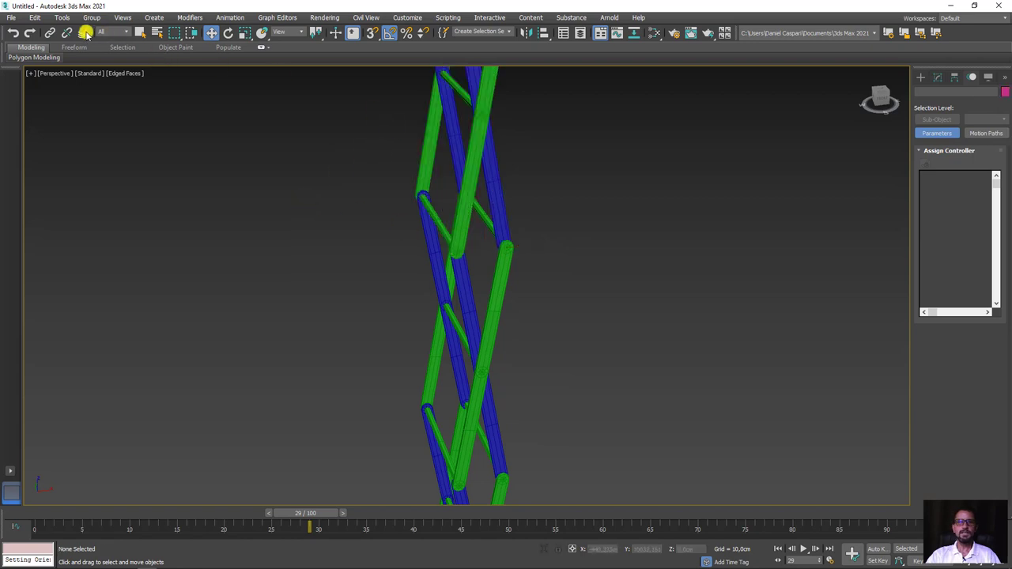
Step: Link the top green bar objeto_A002 to the blue bar below and scrub to frame 30
{"action": "left_click", "coordinate": [50, 34]}
{"action": "mouse_move", "coordinate": [413, 167]}
{"action": "left_mouse_down"}
{"action": "mouse_move", "coordinate": [413, 224]}
{"action": "mouse_move", "coordinate": [425, 227]}
{"action": "left_mouse_up"}
{"action": "scroll", "coordinate": [431, 227], "scroll_direction": "down", "scroll_amount": 2}
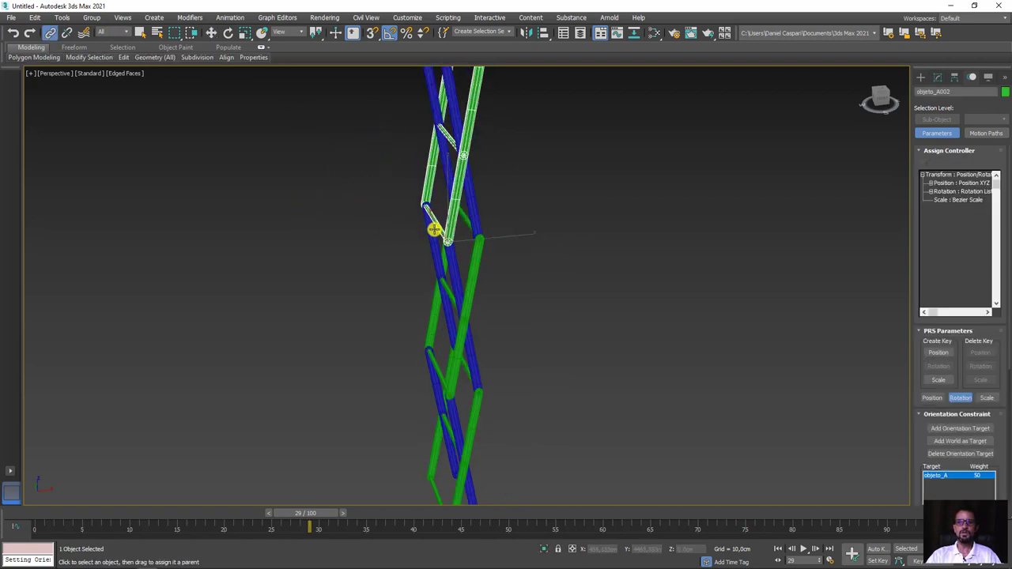
{"action": "scroll", "coordinate": [434, 227], "scroll_direction": "down", "scroll_amount": 5}
{"action": "mouse_move", "coordinate": [315, 513]}
{"action": "left_mouse_down"}
{"action": "mouse_move", "coordinate": [72, 506]}
{"action": "mouse_move", "coordinate": [327, 509]}
{"action": "left_mouse_up"}
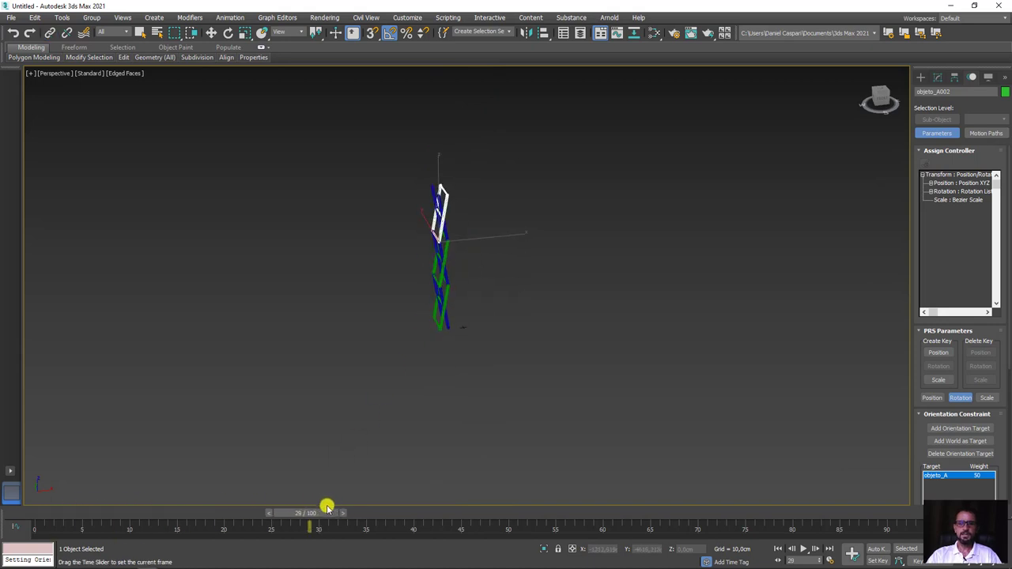
{"action": "scroll", "coordinate": [377, 235], "scroll_direction": "up", "scroll_amount": 3}
{"action": "scroll", "coordinate": [376, 236], "scroll_direction": "up", "scroll_amount": 2}
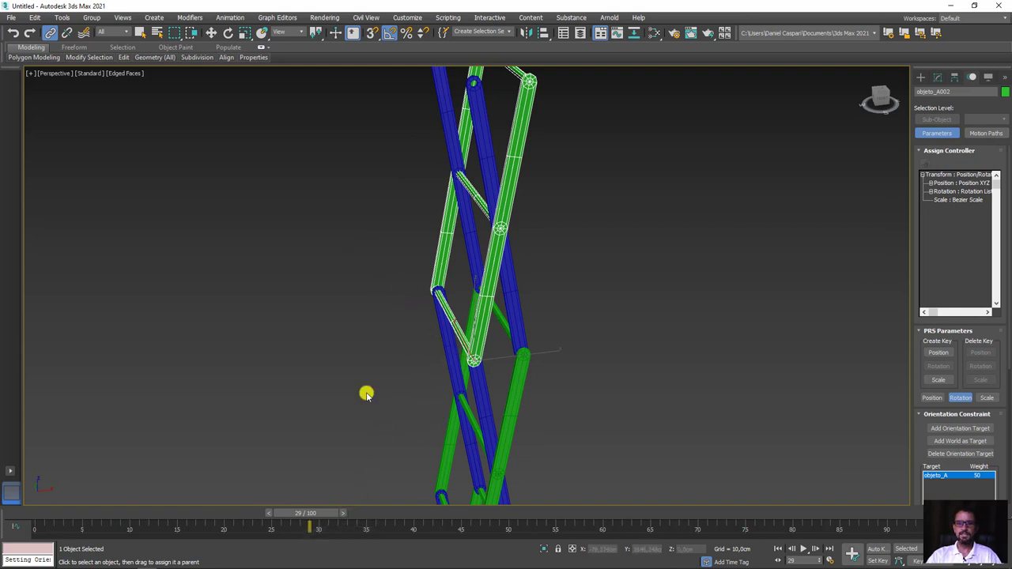
{"action": "left_click", "coordinate": [343, 516]}
Step: In Front view, nudge objeto_A002 slightly right along X onto its joint and re-test
{"action": "mouse_move", "coordinate": [499, 416]}
{"action": "middle_mouse_down", "text": "alt"}
{"action": "mouse_move", "coordinate": [495, 384]}
{"action": "mouse_move", "coordinate": [480, 384]}
{"action": "mouse_move", "coordinate": [432, 323]}
{"action": "middle_mouse_up", "text": "alt"}
{"action": "scroll", "coordinate": [432, 324], "scroll_direction": "up", "scroll_amount": 5}
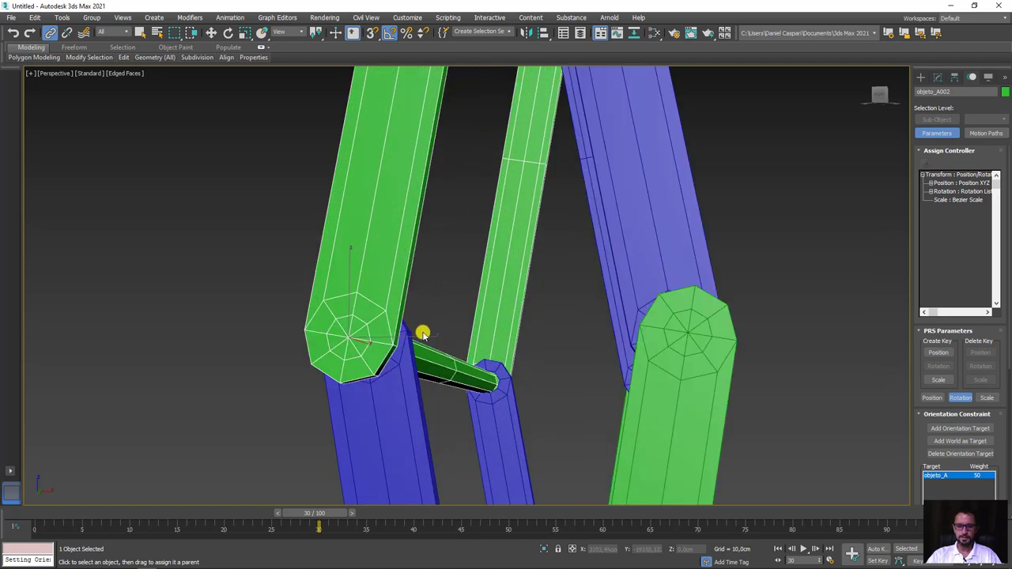
{"action": "key", "text": "f"}
{"action": "scroll", "coordinate": [466, 235], "scroll_direction": "up", "scroll_amount": 3}
{"action": "scroll", "coordinate": [492, 262], "scroll_direction": "up", "scroll_amount": 4}
{"action": "scroll", "coordinate": [506, 264], "scroll_direction": "up", "scroll_amount": 3}
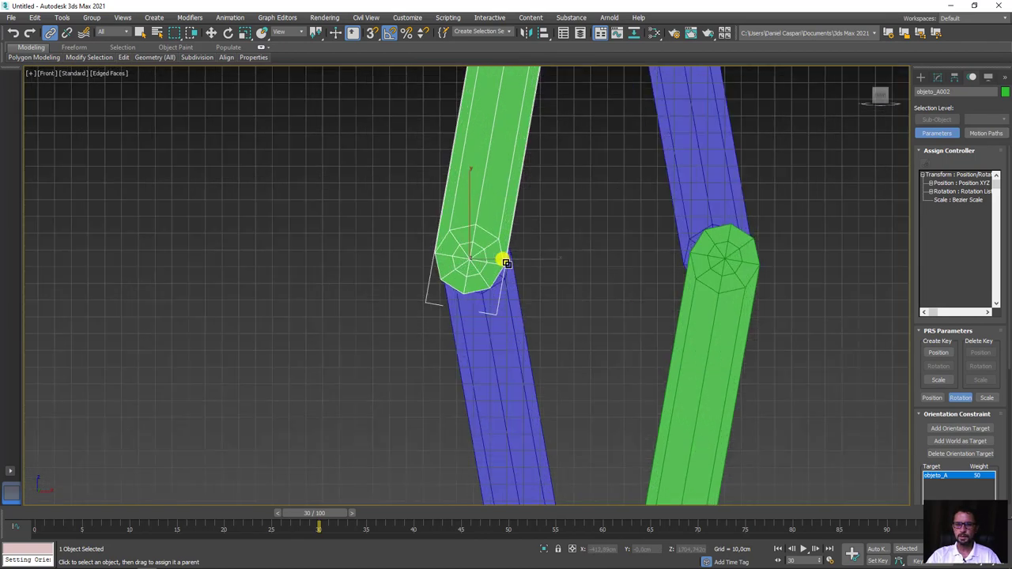
{"action": "key", "text": "w"}
{"action": "left_click_drag", "start_coordinate": [529, 261], "coordinate": [534, 262]}
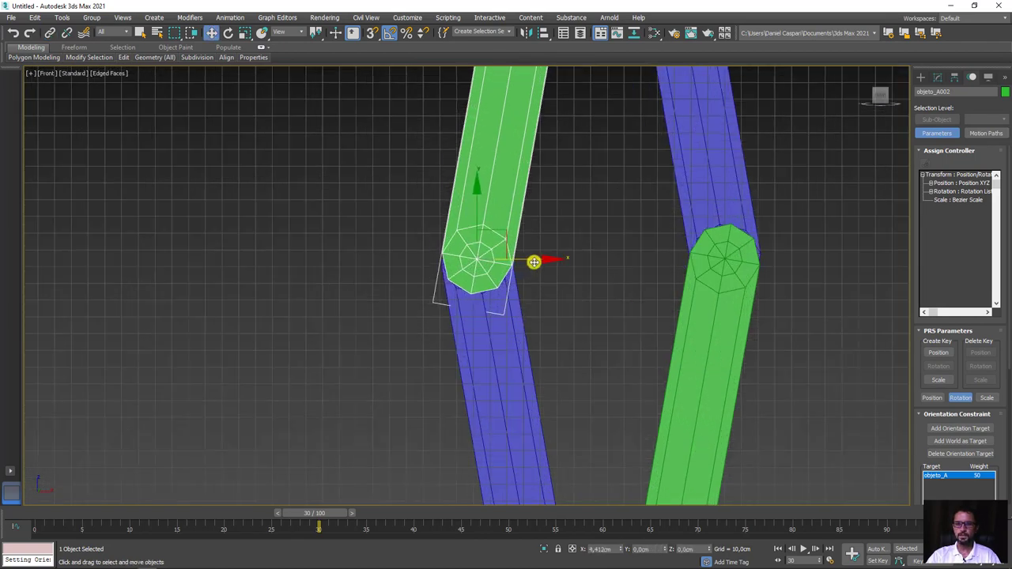
{"action": "scroll", "coordinate": [534, 262], "scroll_direction": "down", "scroll_amount": 4}
{"action": "scroll", "coordinate": [482, 348], "scroll_direction": "down", "scroll_amount": 2}
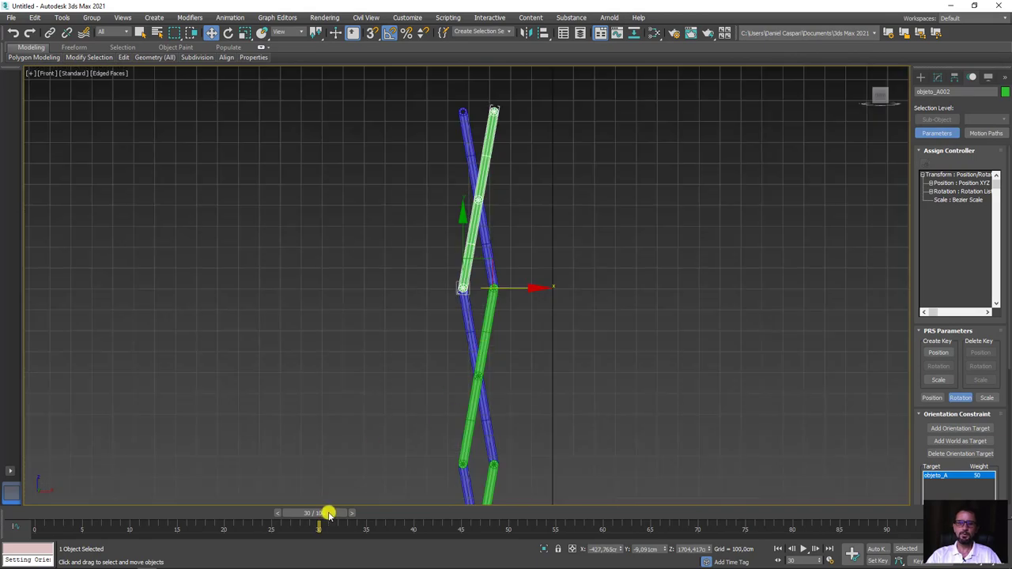
{"action": "left_click_drag", "start_coordinate": [329, 514], "coordinate": [320, 510]}
Step: Set the lift to a partly folded pose and inspect it in Perspective view
{"action": "scroll", "coordinate": [390, 377], "scroll_direction": "down", "scroll_amount": 2}
{"action": "mouse_move", "coordinate": [391, 377]}
{"action": "middle_mouse_down"}
{"action": "mouse_move", "coordinate": [378, 341]}
{"action": "mouse_move", "coordinate": [342, 504]}
{"action": "middle_mouse_up"}
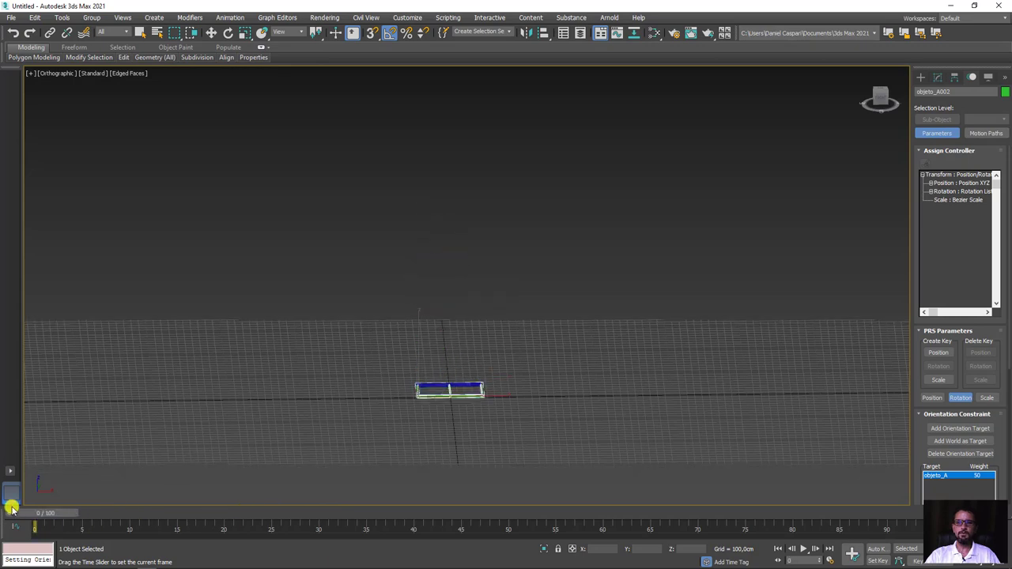
{"action": "left_click_drag", "start_coordinate": [317, 515], "coordinate": [226, 514]}
{"action": "key", "text": "p"}
{"action": "scroll", "coordinate": [488, 364], "scroll_direction": "down", "scroll_amount": 5}
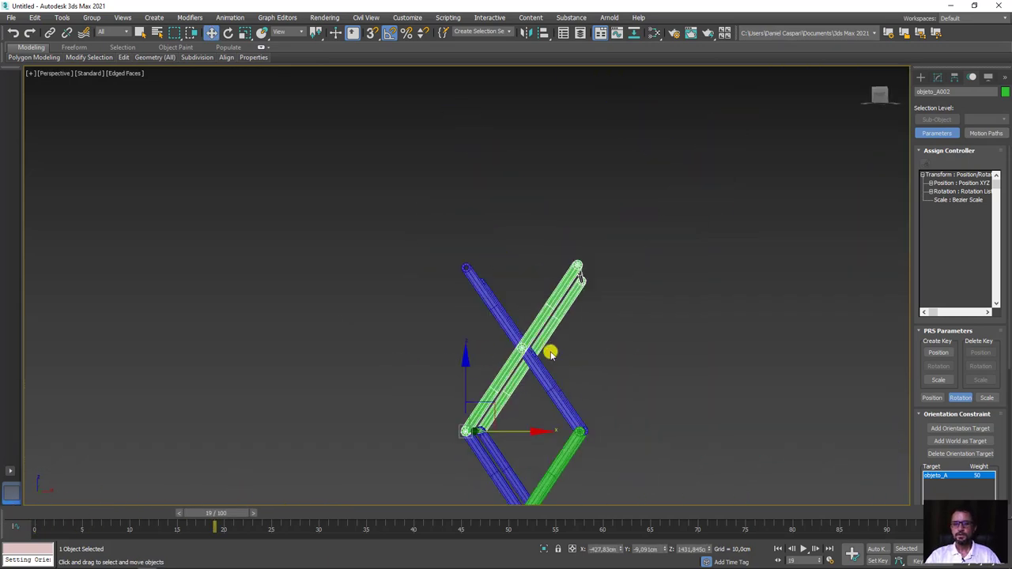
{"action": "middle_click_drag", "start_coordinate": [549, 350], "coordinate": [579, 411], "text": "alt"}
{"action": "scroll", "coordinate": [579, 411], "scroll_direction": "up", "scroll_amount": 3}
{"action": "mouse_move", "coordinate": [592, 263]}
{"action": "middle_mouse_down", "text": "alt"}
{"action": "mouse_move", "coordinate": [526, 295]}
{"action": "mouse_move", "coordinate": [608, 265]}
{"action": "middle_mouse_up", "text": "alt"}
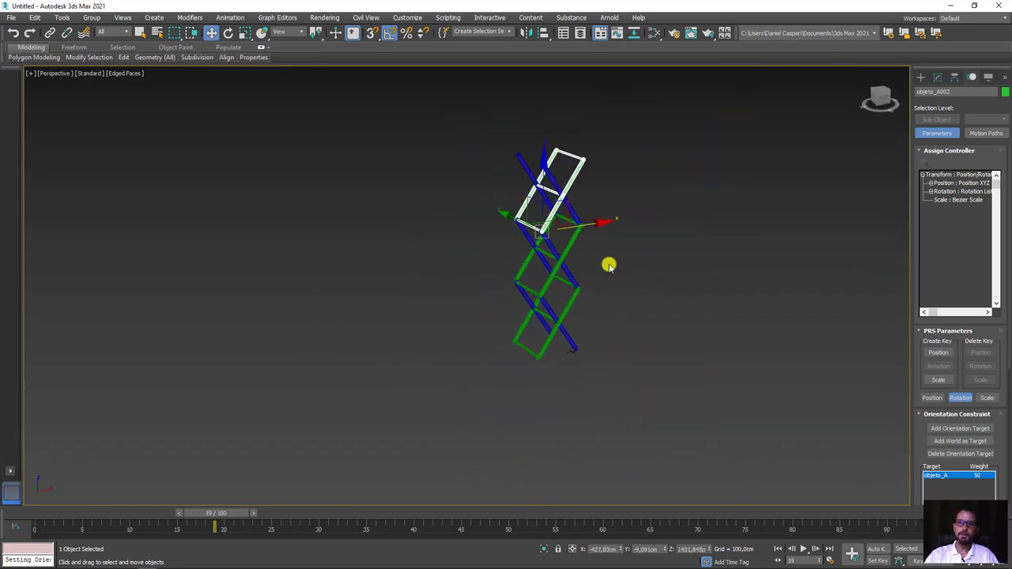
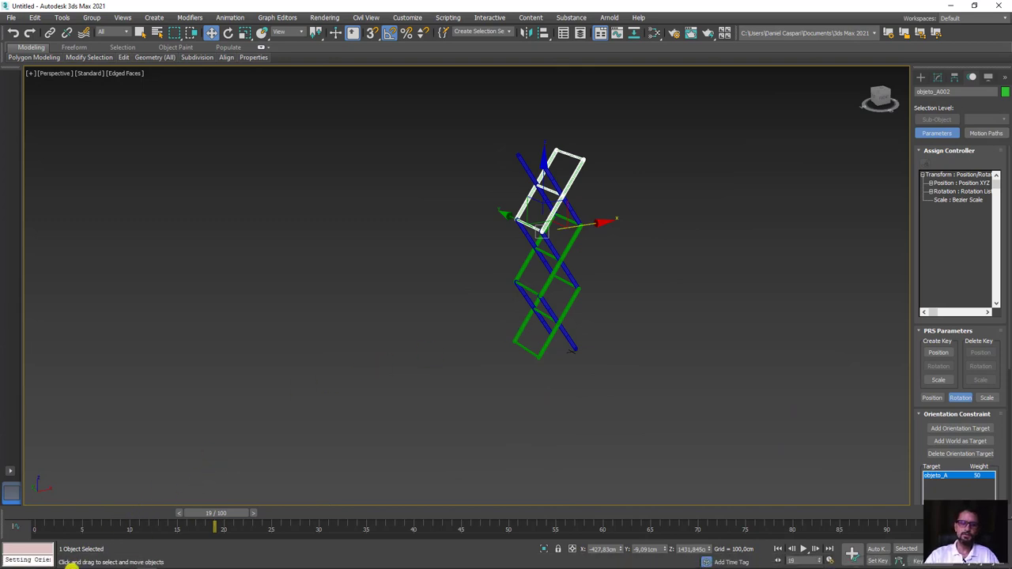
Step: Check the scissor-lift reference image, then return to the scene and orbit slightly
{"action": "left_click", "coordinate": [68, 515]}
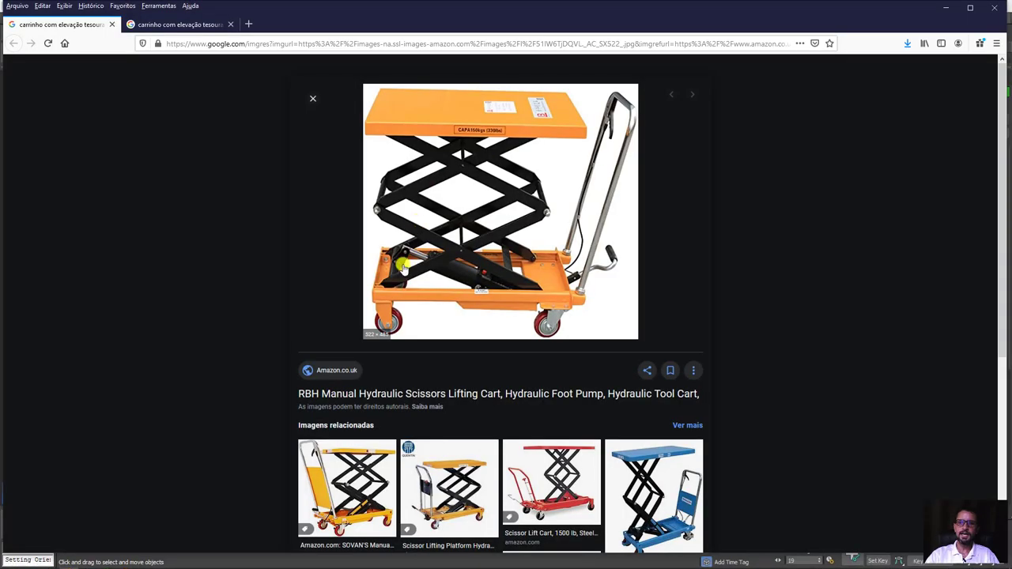
{"action": "left_click", "coordinate": [946, 7]}
{"action": "middle_click_drag", "start_coordinate": [553, 353], "coordinate": [398, 319], "text": "alt"}
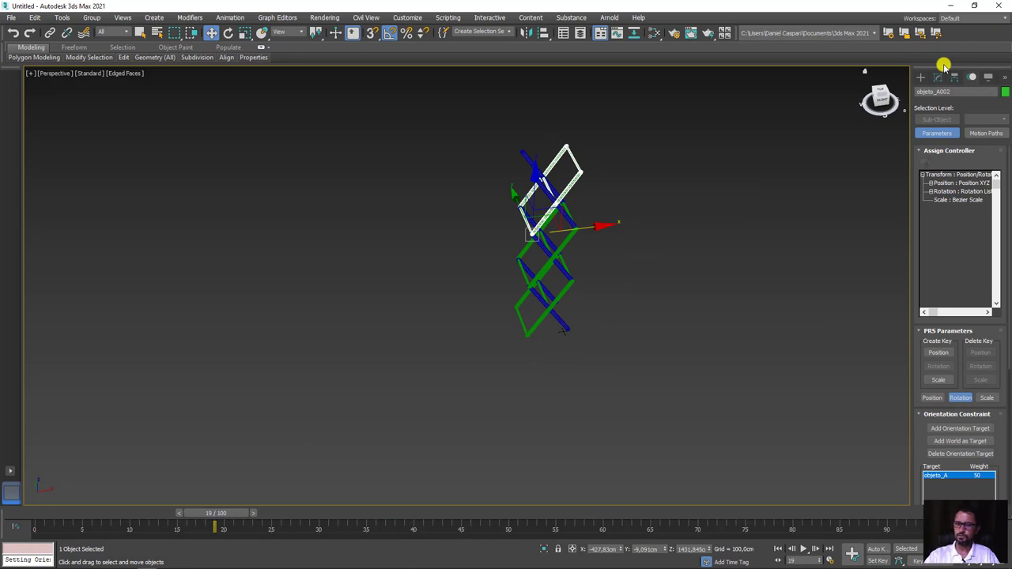
Step: Pick the Rectangle shape tool in Top view, discarding a first trial rectangle
{"action": "left_click", "coordinate": [920, 76]}
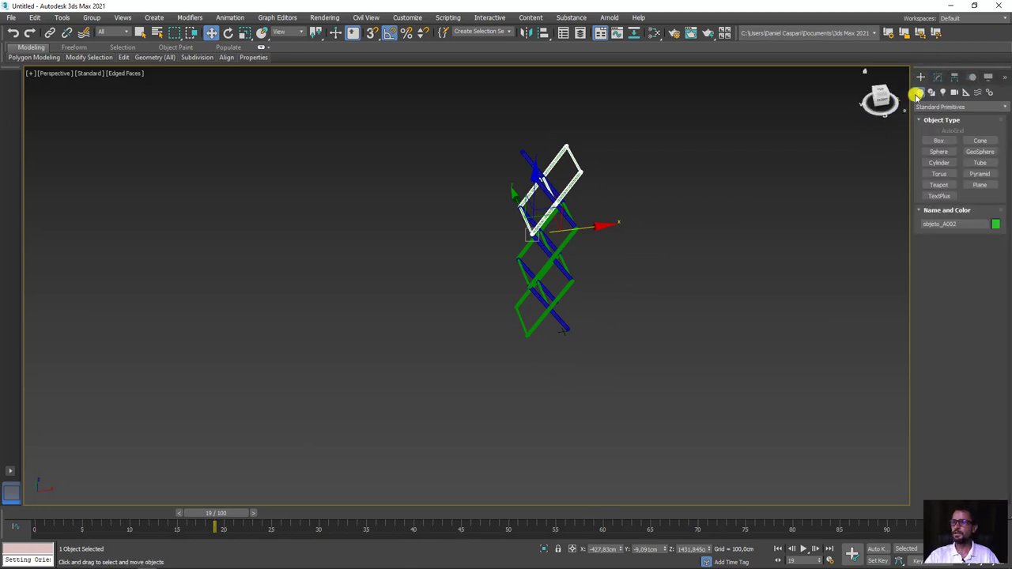
{"action": "left_click", "coordinate": [932, 92]}
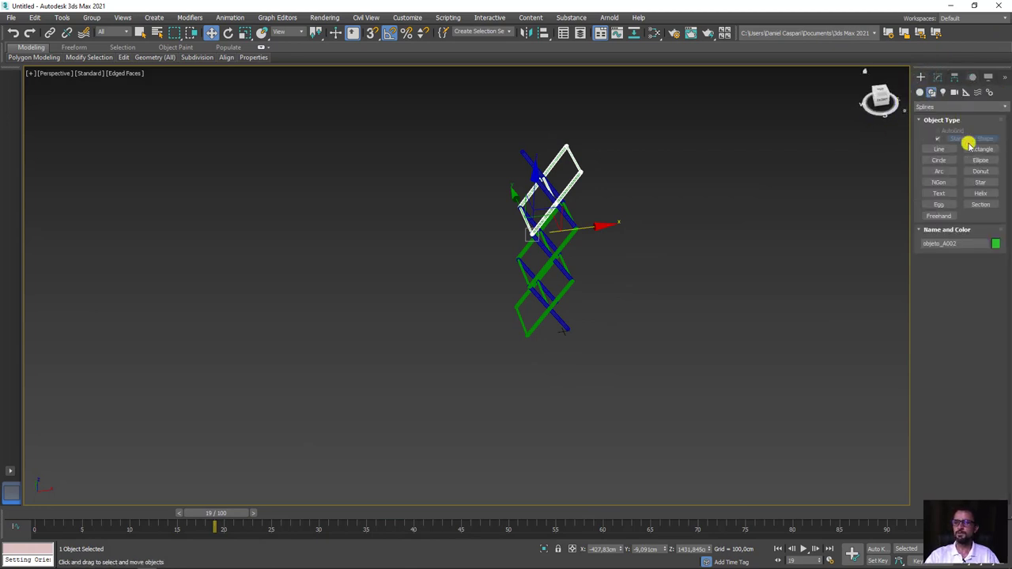
{"action": "left_click", "coordinate": [979, 148]}
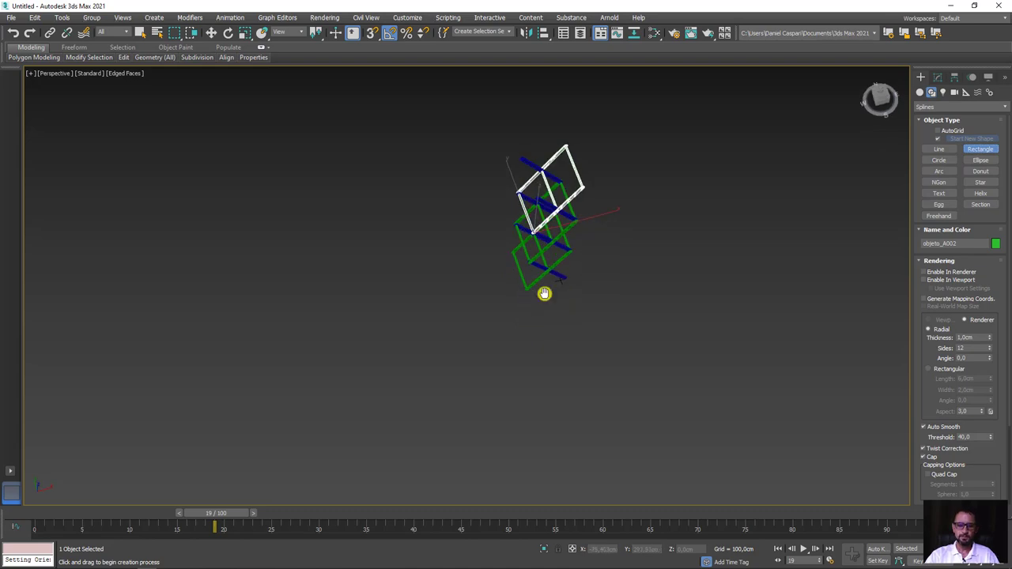
{"action": "key", "text": "t"}
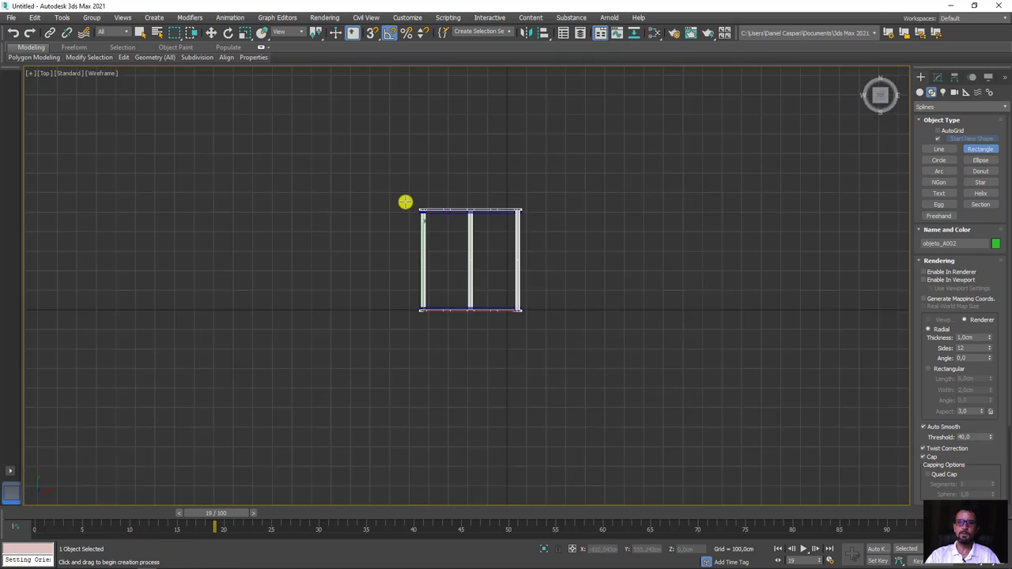
{"action": "left_click_drag", "start_coordinate": [413, 206], "coordinate": [533, 309]}
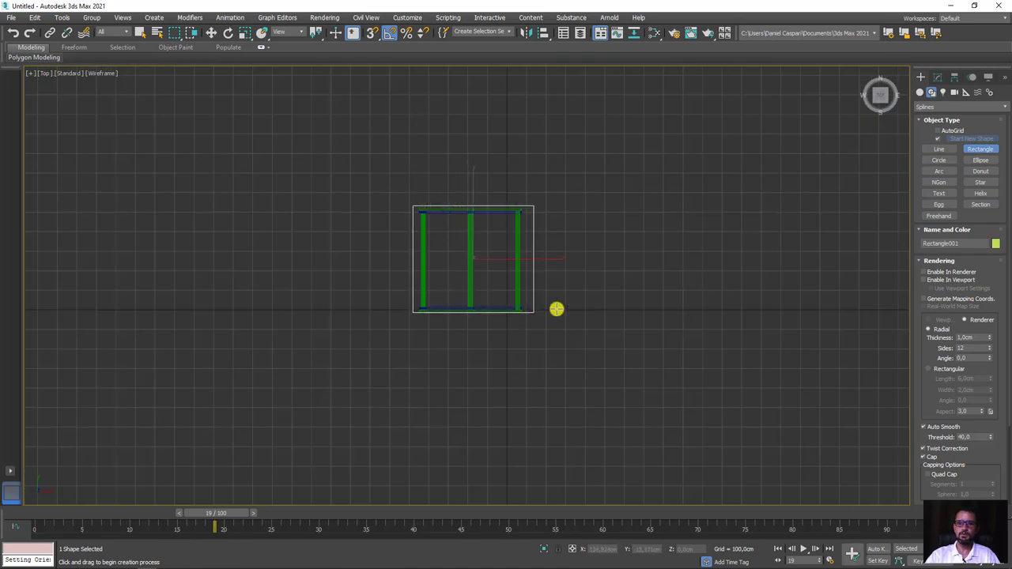
{"action": "key", "text": "ctrl+z"}
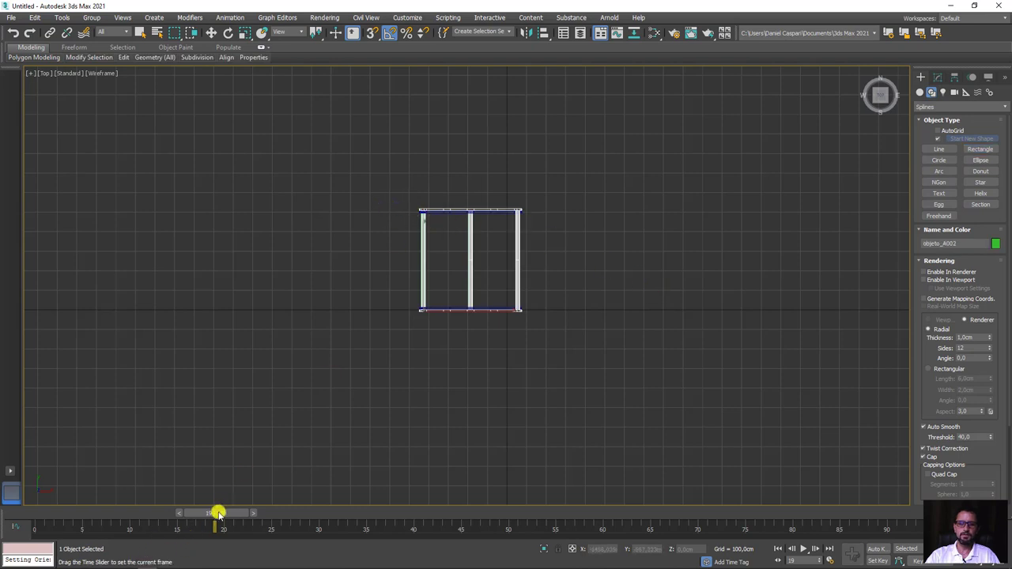
Step: At frame 3, draw Rectangle001 around the scissor arms' footprint and return to Perspective
{"action": "left_click_drag", "start_coordinate": [216, 513], "coordinate": [79, 513]}
{"action": "left_click_drag", "start_coordinate": [415, 206], "coordinate": [598, 314]}
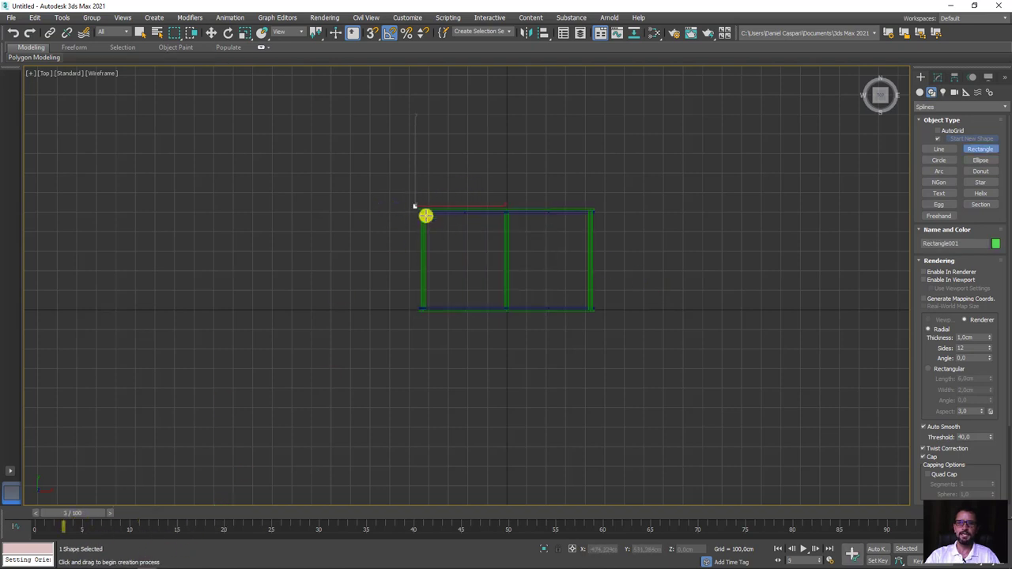
{"action": "key", "text": "w"}
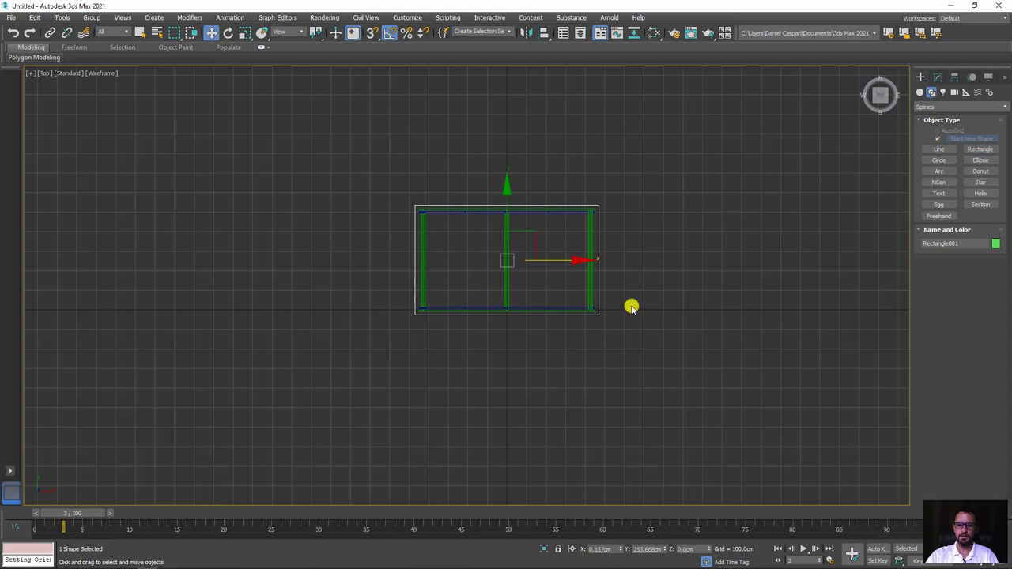
{"action": "key", "text": "p"}
{"action": "middle_click_drag", "start_coordinate": [622, 316], "coordinate": [603, 324], "text": "alt"}
{"action": "scroll", "coordinate": [556, 350], "scroll_direction": "up", "scroll_amount": 3}
{"action": "scroll", "coordinate": [556, 350], "scroll_direction": "up", "scroll_amount": 2}
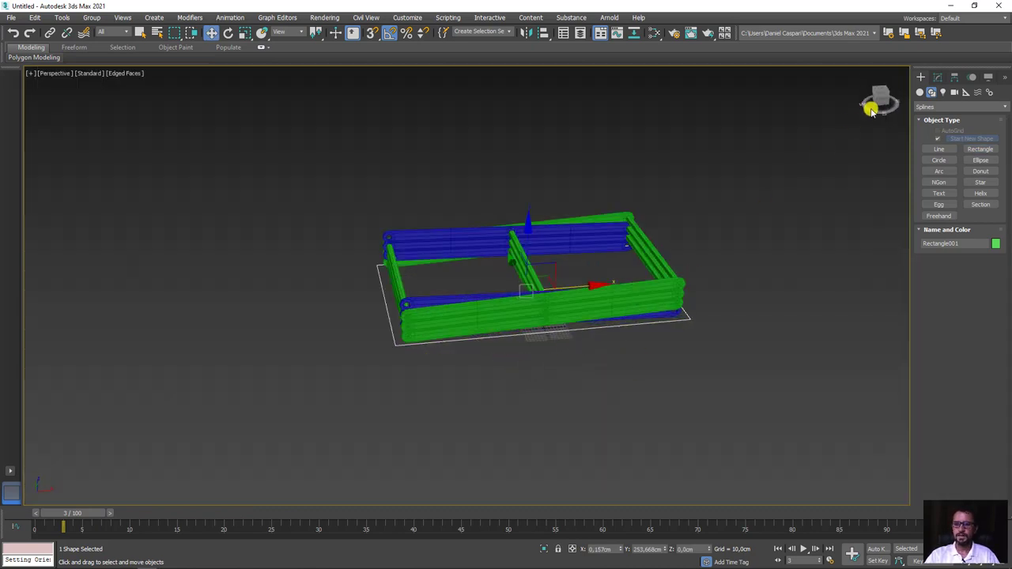
Step: Enable the rectangle in the viewport as a tube about 25,24cm thick
{"action": "left_click", "coordinate": [938, 77]}
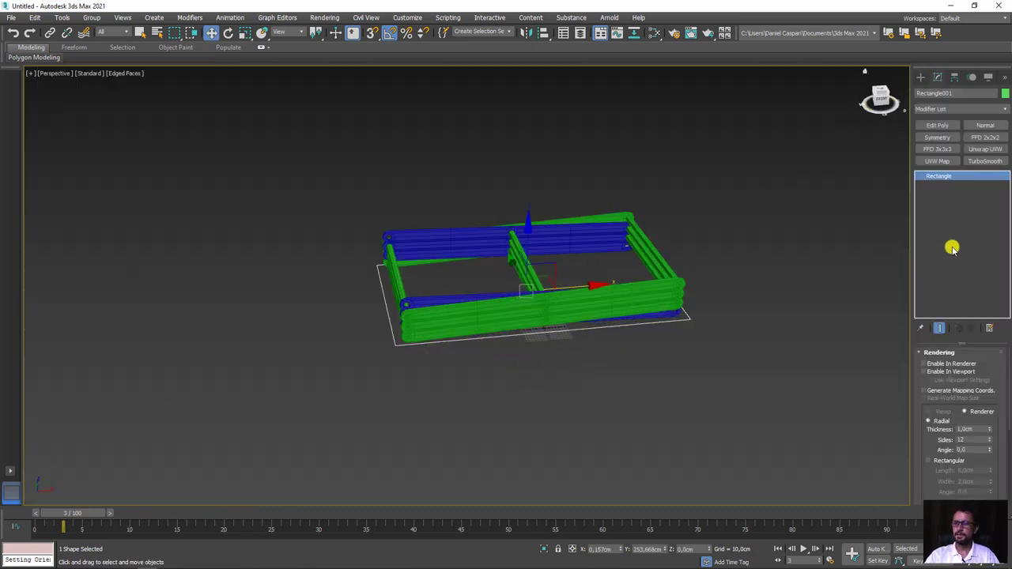
{"action": "left_click", "coordinate": [931, 373]}
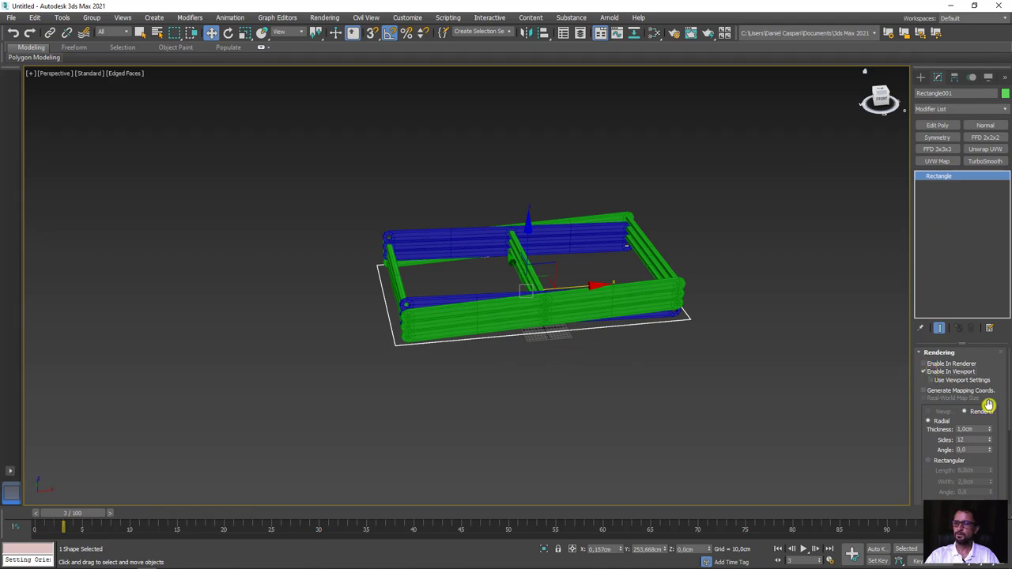
{"action": "mouse_move", "coordinate": [989, 431]}
{"action": "left_mouse_down"}
{"action": "mouse_move", "coordinate": [924, 120]}
{"action": "mouse_move", "coordinate": [802, 470]}
{"action": "mouse_move", "coordinate": [870, 135]}
{"action": "mouse_move", "coordinate": [844, 99]}
{"action": "left_mouse_up"}
{"action": "left_click_drag", "start_coordinate": [849, 150], "coordinate": [870, 278]}
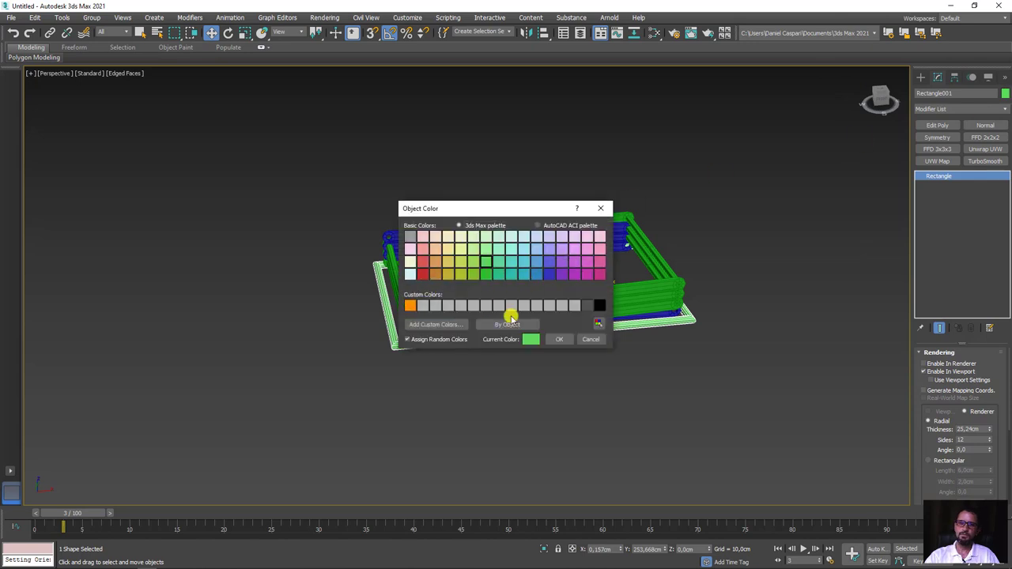
Step: Make Rectangle001's object colour red, then scrub the timeline to watch the lift
{"action": "left_click", "coordinate": [559, 340]}
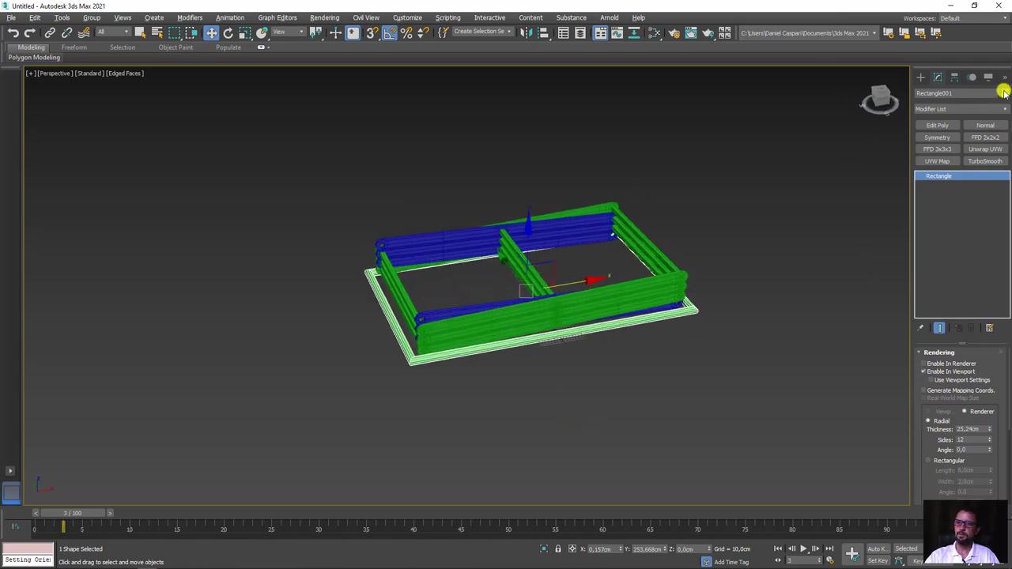
{"action": "left_click", "coordinate": [422, 273]}
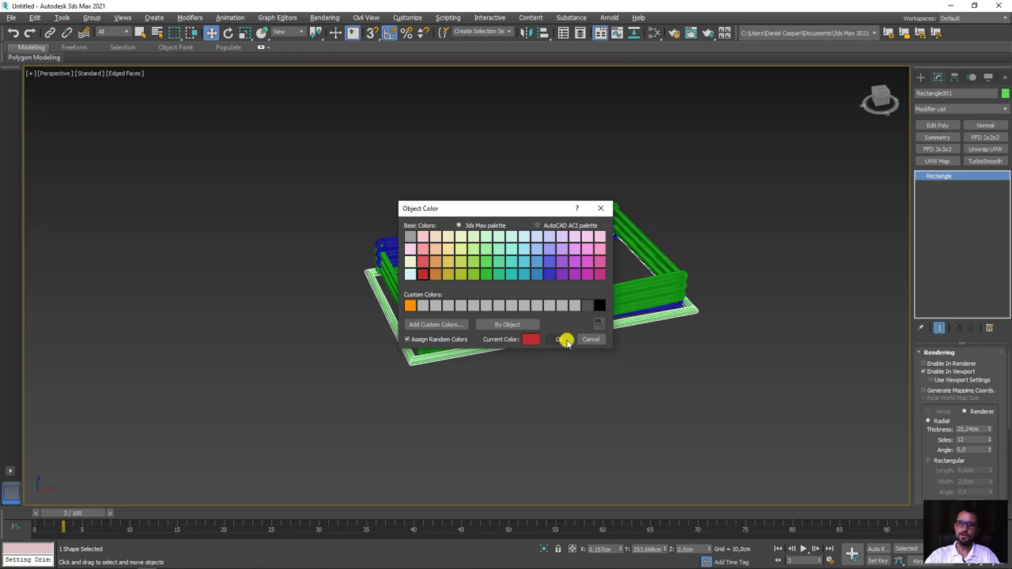
{"action": "left_click", "coordinate": [561, 341]}
{"action": "middle_click_drag", "start_coordinate": [624, 400], "coordinate": [583, 376], "text": "alt"}
{"action": "mouse_move", "coordinate": [79, 525]}
{"action": "left_mouse_down"}
{"action": "mouse_move", "coordinate": [166, 499]}
{"action": "mouse_move", "coordinate": [327, 495]}
{"action": "left_mouse_up"}
Step: Select the green leg objeto_A and rotate it until the lift folds nearly flat
{"action": "key", "text": "w"}
{"action": "left_click", "coordinate": [466, 330]}
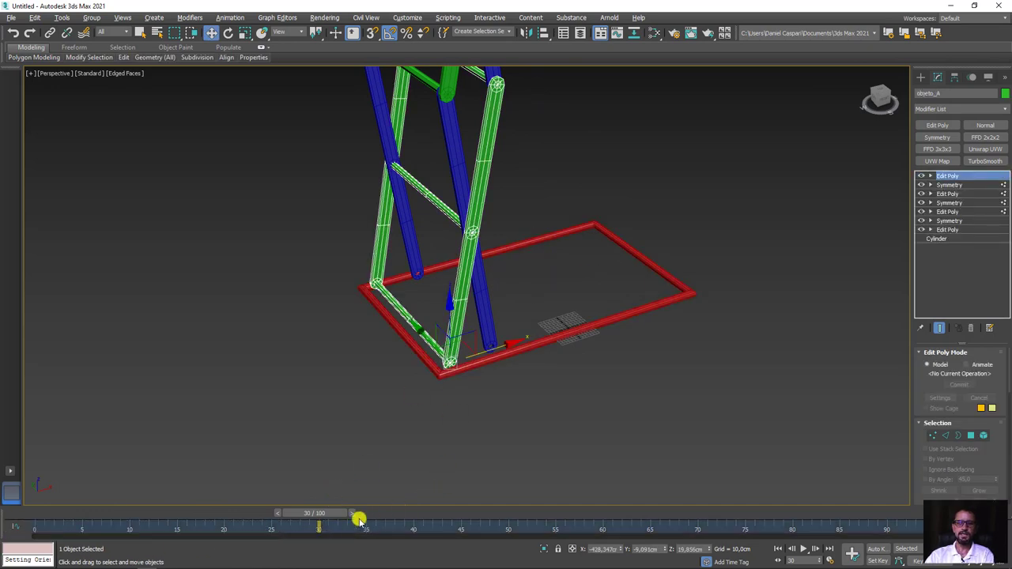
{"action": "mouse_move", "coordinate": [476, 367]}
{"action": "middle_mouse_down", "text": "alt"}
{"action": "mouse_move", "coordinate": [522, 436]}
{"action": "mouse_move", "coordinate": [492, 416]}
{"action": "middle_mouse_up", "text": "alt"}
{"action": "key", "text": "e"}
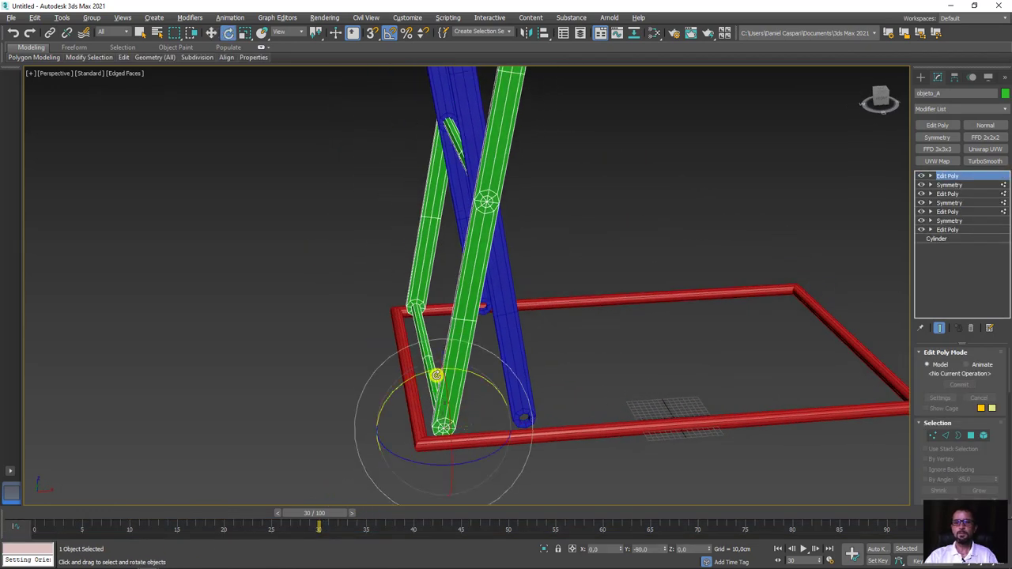
{"action": "left_click_drag", "start_coordinate": [422, 377], "coordinate": [436, 378]}
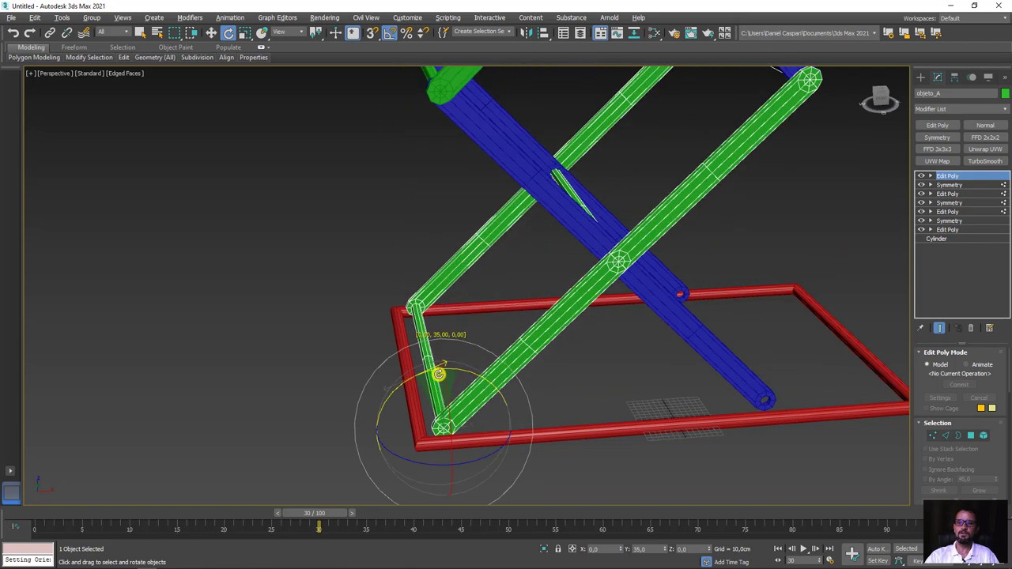
{"action": "scroll", "coordinate": [442, 365], "scroll_direction": "down", "scroll_amount": 4}
{"action": "mouse_move", "coordinate": [423, 330]}
{"action": "left_mouse_down"}
{"action": "mouse_move", "coordinate": [445, 335]}
{"action": "mouse_move", "coordinate": [412, 330]}
{"action": "mouse_move", "coordinate": [422, 332]}
{"action": "left_mouse_up"}
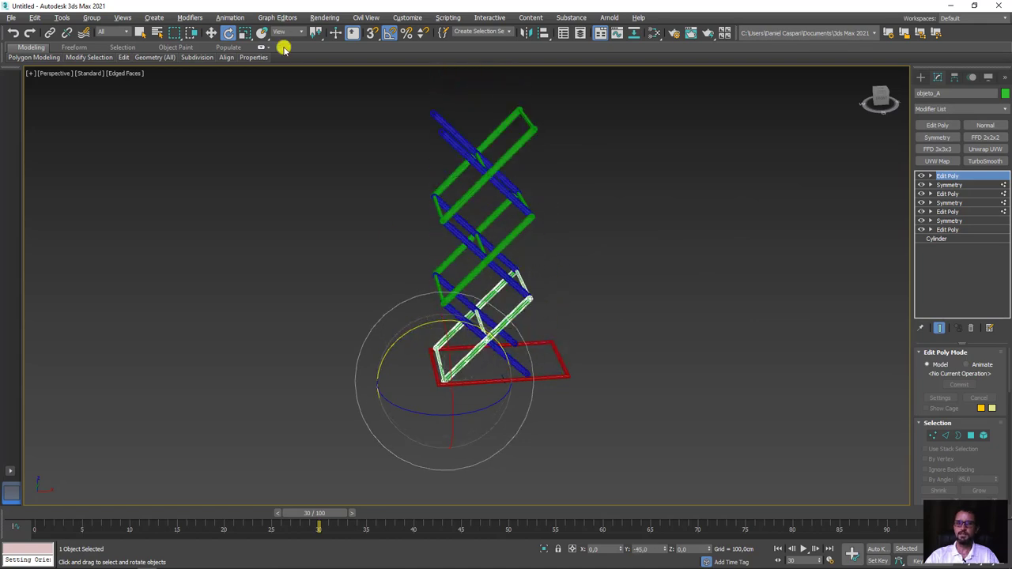
Step: Reframe the lift, select the bottom scissor leg and rotate it to reshape the lift
{"action": "middle_click_drag", "start_coordinate": [394, 262], "coordinate": [463, 282]}
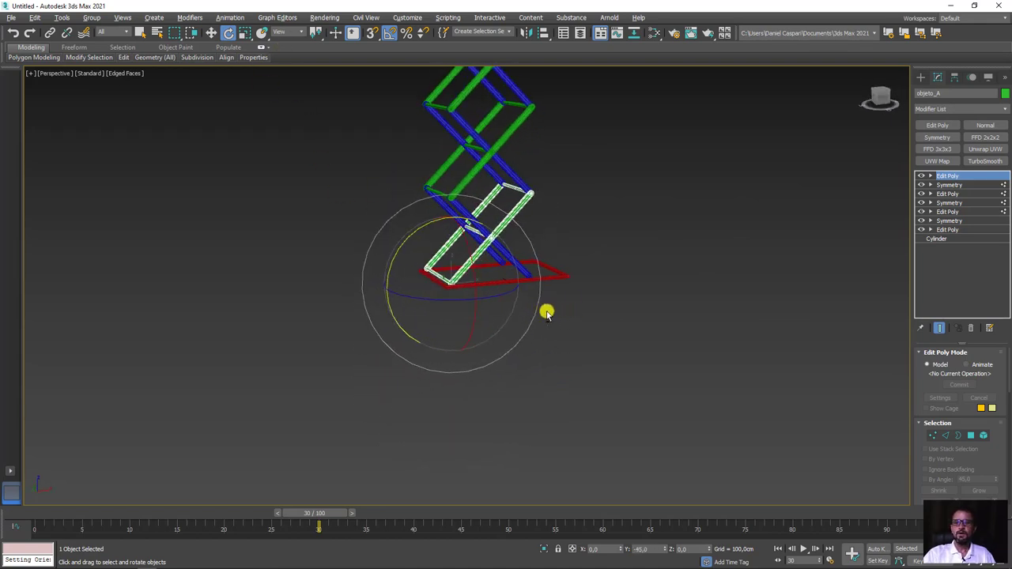
{"action": "left_click", "coordinate": [572, 321]}
{"action": "left_click", "coordinate": [469, 268]}
{"action": "key", "text": "w"}
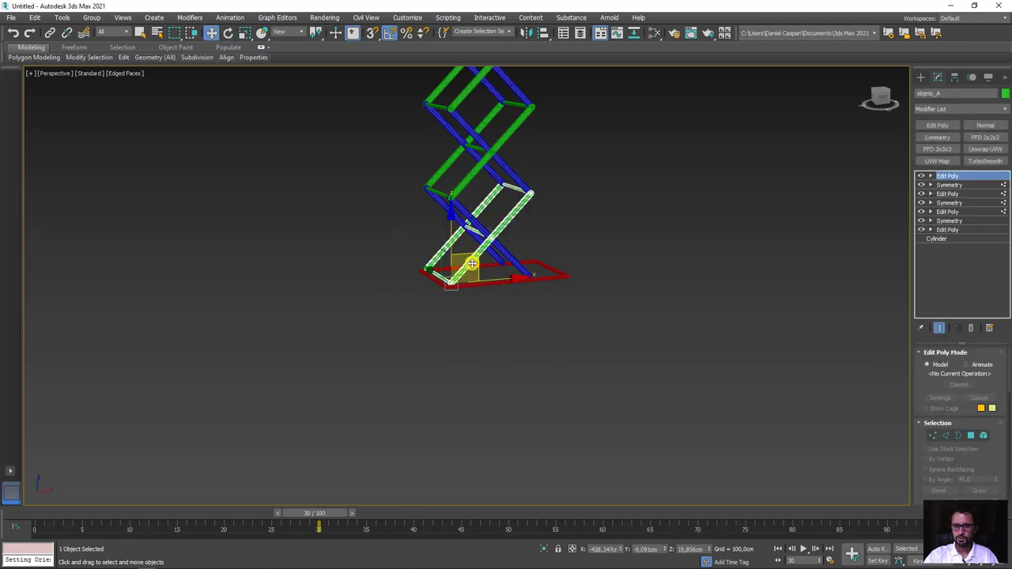
{"action": "key", "text": "e"}
{"action": "mouse_move", "coordinate": [464, 280]}
{"action": "left_mouse_down"}
{"action": "mouse_move", "coordinate": [402, 236]}
{"action": "mouse_move", "coordinate": [384, 261]}
{"action": "left_mouse_up"}
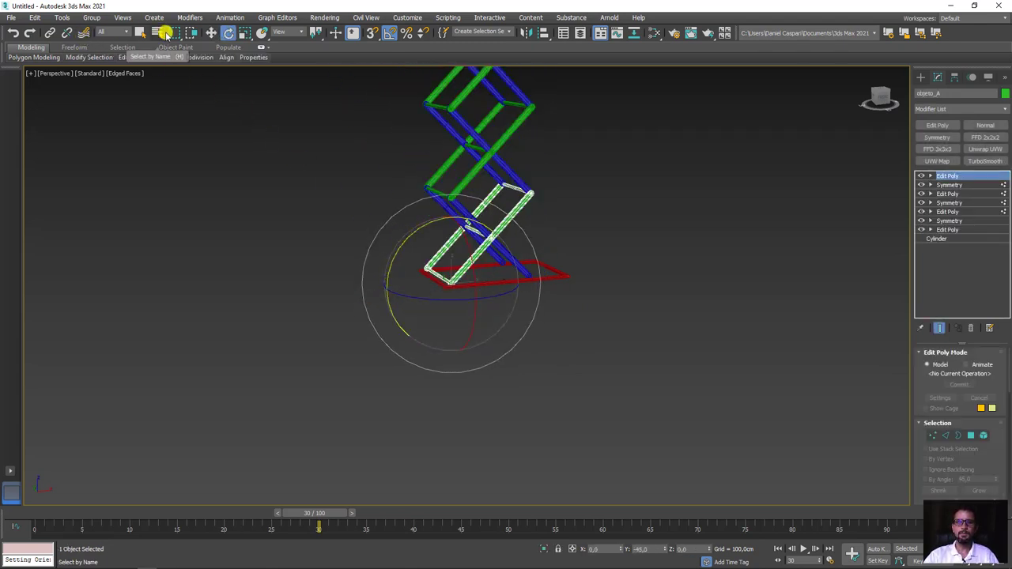
Step: Link the scissor leg to the red base, then rotate the base about -125 degrees
{"action": "left_click", "coordinate": [51, 31]}
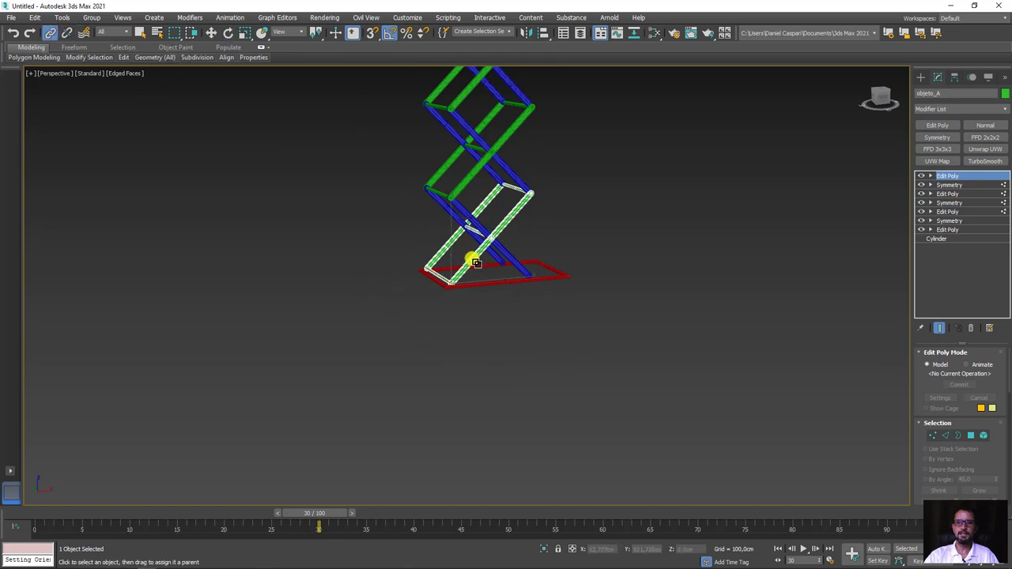
{"action": "mouse_move", "coordinate": [567, 278]}
{"action": "left_mouse_down"}
{"action": "mouse_move", "coordinate": [583, 286]}
{"action": "mouse_move", "coordinate": [559, 280]}
{"action": "left_mouse_up"}
{"action": "left_click", "coordinate": [560, 274]}
{"action": "key", "text": "e"}
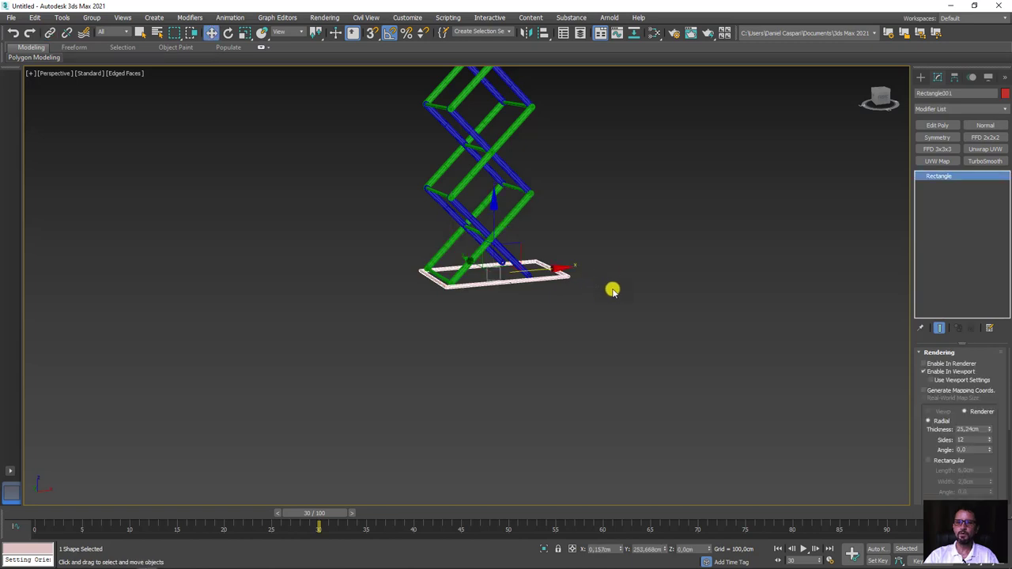
{"action": "middle_click_drag", "start_coordinate": [612, 290], "coordinate": [643, 359], "text": "alt"}
{"action": "left_click_drag", "start_coordinate": [537, 354], "coordinate": [472, 364]}
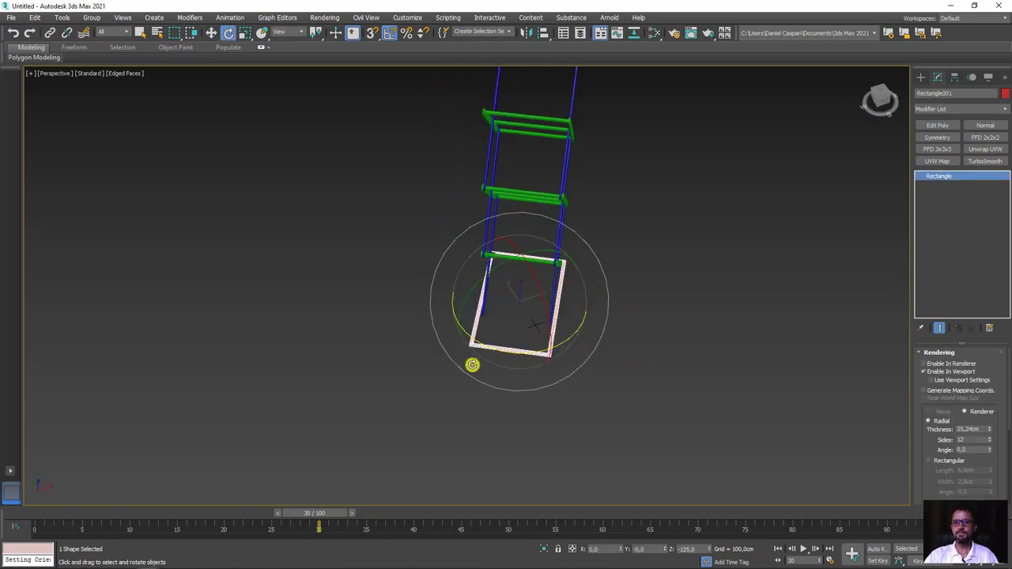
{"action": "mouse_move", "coordinate": [506, 309]}
{"action": "left_mouse_down"}
{"action": "mouse_move", "coordinate": [585, 318]}
{"action": "mouse_move", "coordinate": [526, 309]}
{"action": "mouse_move", "coordinate": [502, 335]}
{"action": "mouse_move", "coordinate": [508, 358]}
{"action": "left_mouse_up"}
{"action": "scroll", "coordinate": [622, 384], "scroll_direction": "up", "scroll_amount": 3}
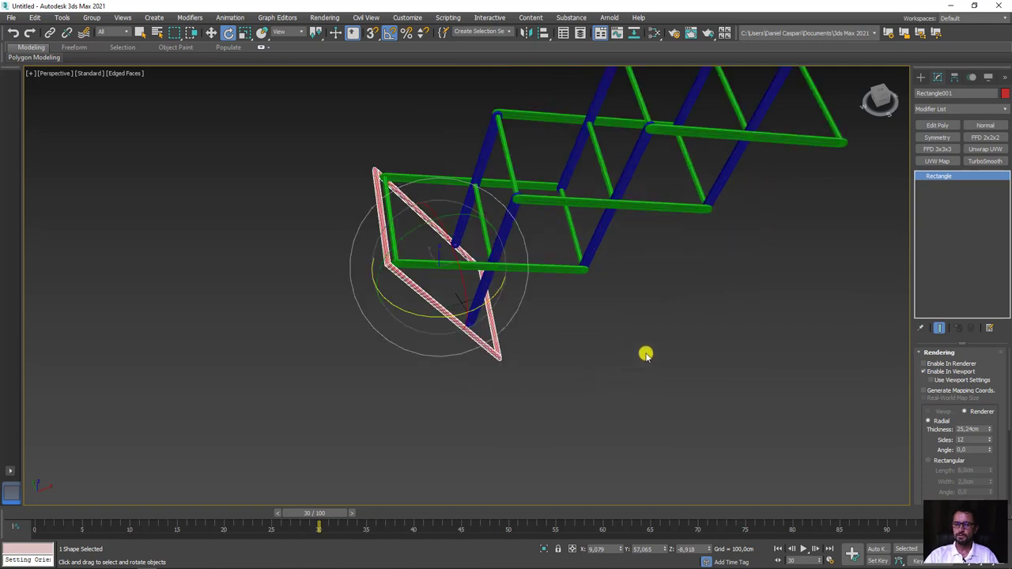
Step: Rotate the lowest green arm in Local coordinates to fold the lift
{"action": "left_click", "coordinate": [646, 354]}
{"action": "left_click", "coordinate": [441, 265]}
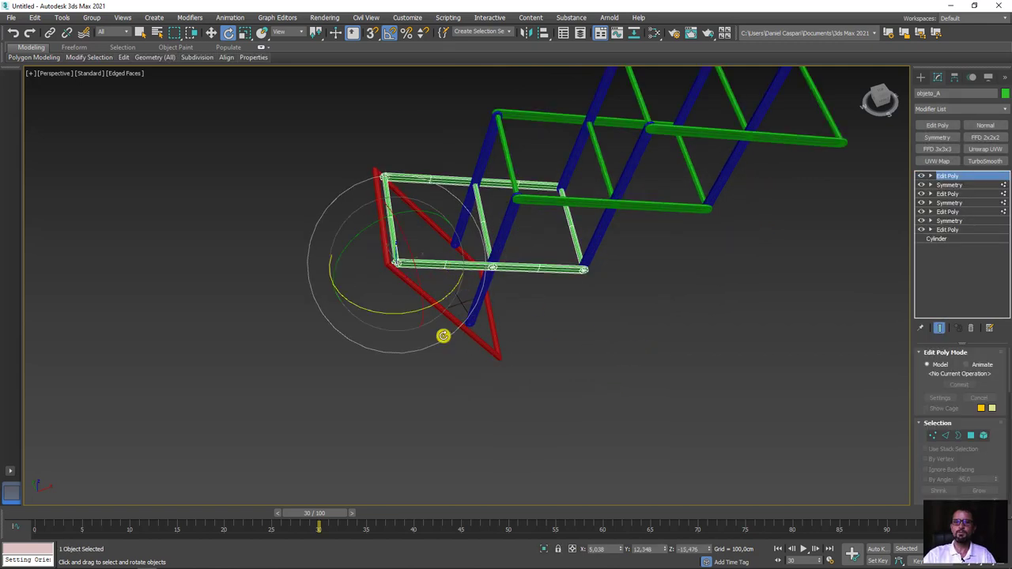
{"action": "middle_click_drag", "start_coordinate": [354, 172], "coordinate": [295, 181]}
{"action": "left_click", "coordinate": [285, 32]}
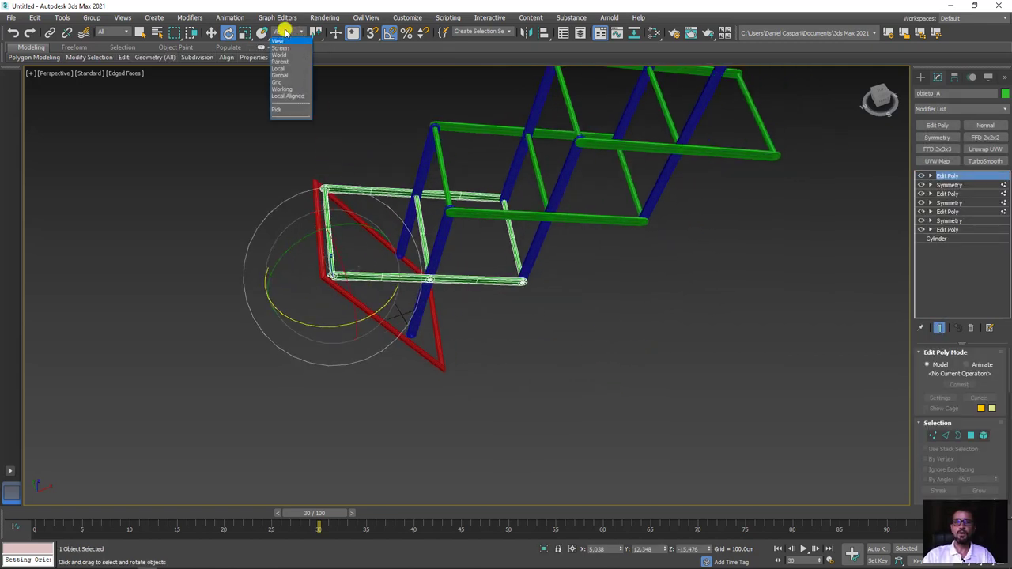
{"action": "left_click", "coordinate": [282, 66]}
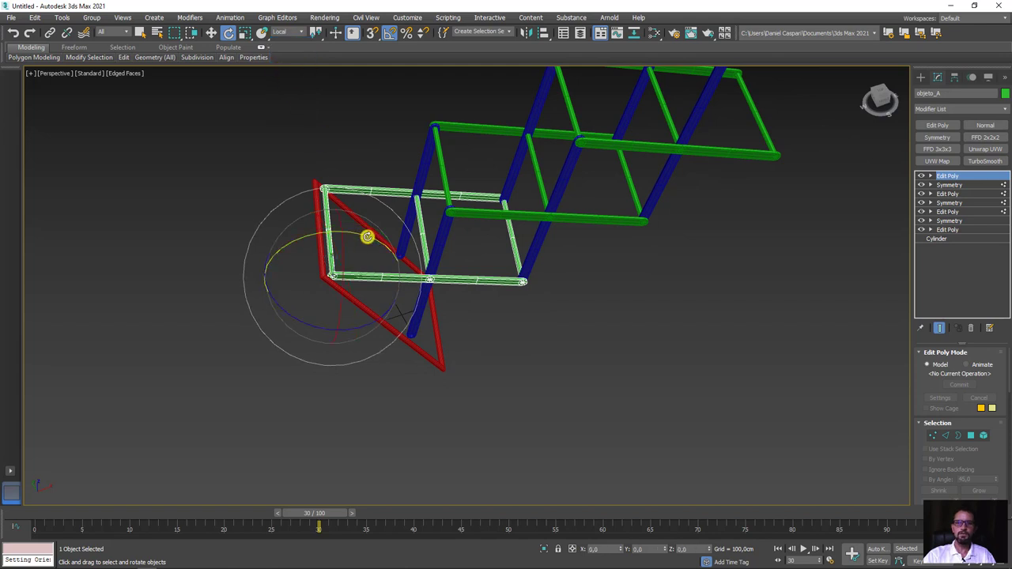
{"action": "left_click_drag", "start_coordinate": [366, 235], "coordinate": [387, 237]}
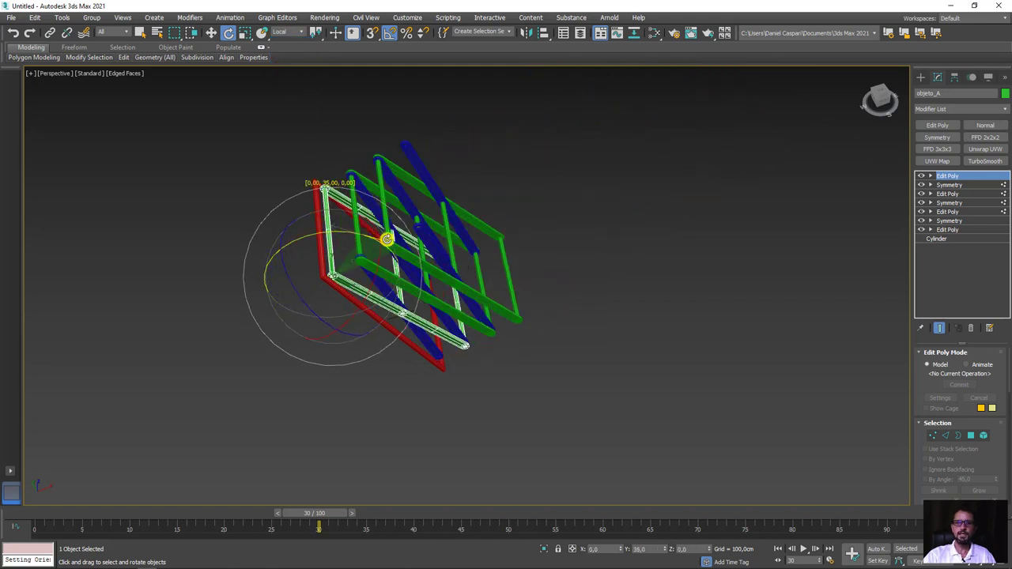
Step: Select the red base frame and reset its Y position to 0
{"action": "left_click", "coordinate": [511, 375]}
{"action": "left_click", "coordinate": [439, 364]}
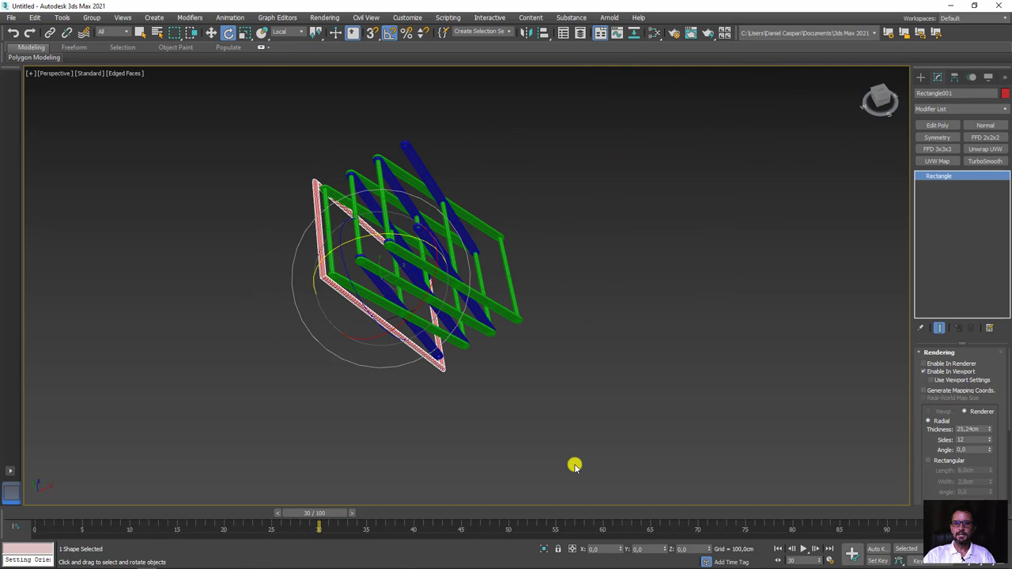
{"action": "key", "text": "w"}
{"action": "right_click", "coordinate": [664, 549]}
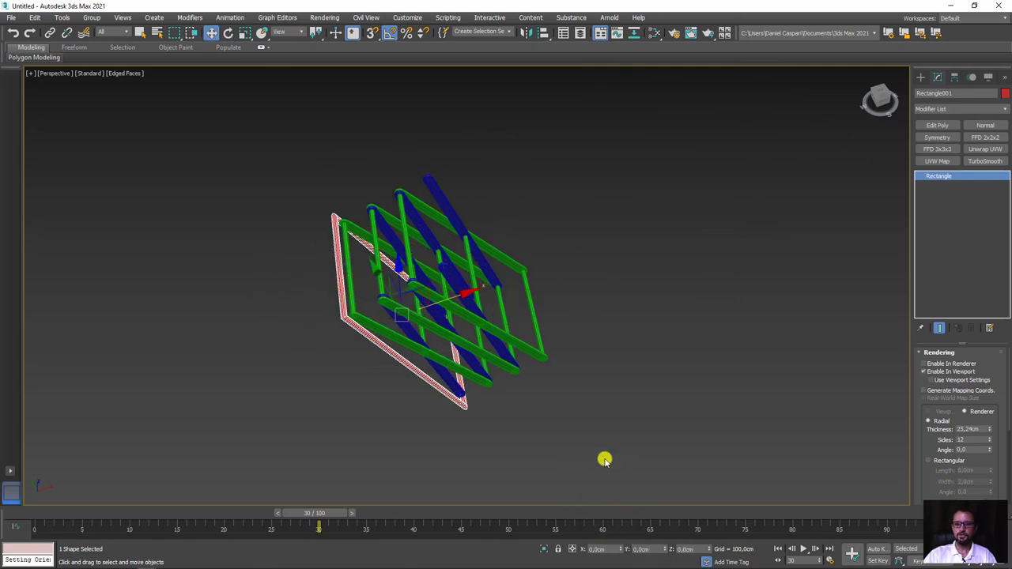
Step: With View coordinates, zero the base frame's X, Y and Z rotations so it lies flat
{"action": "key", "text": "e"}
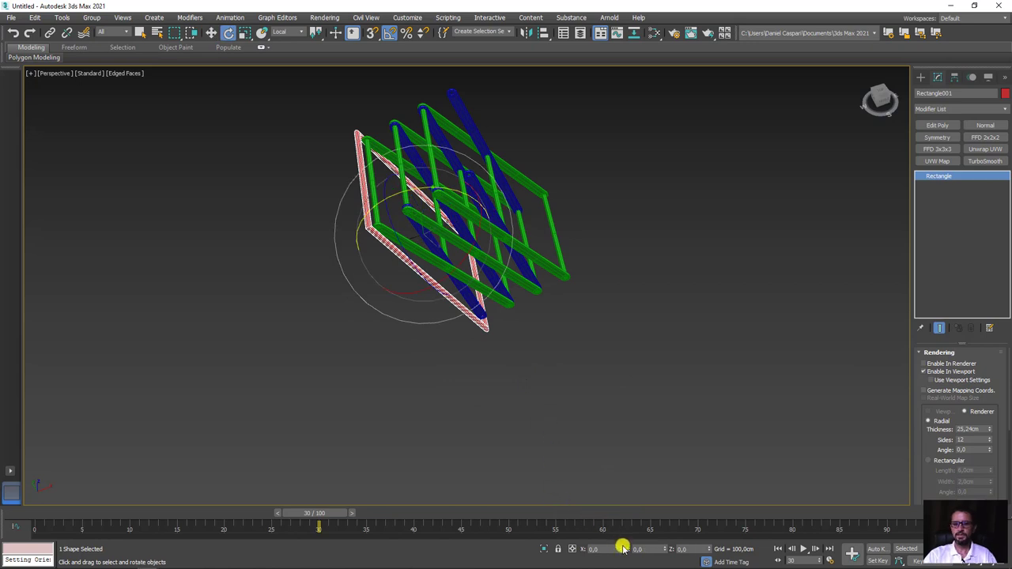
{"action": "left_click", "coordinate": [299, 33]}
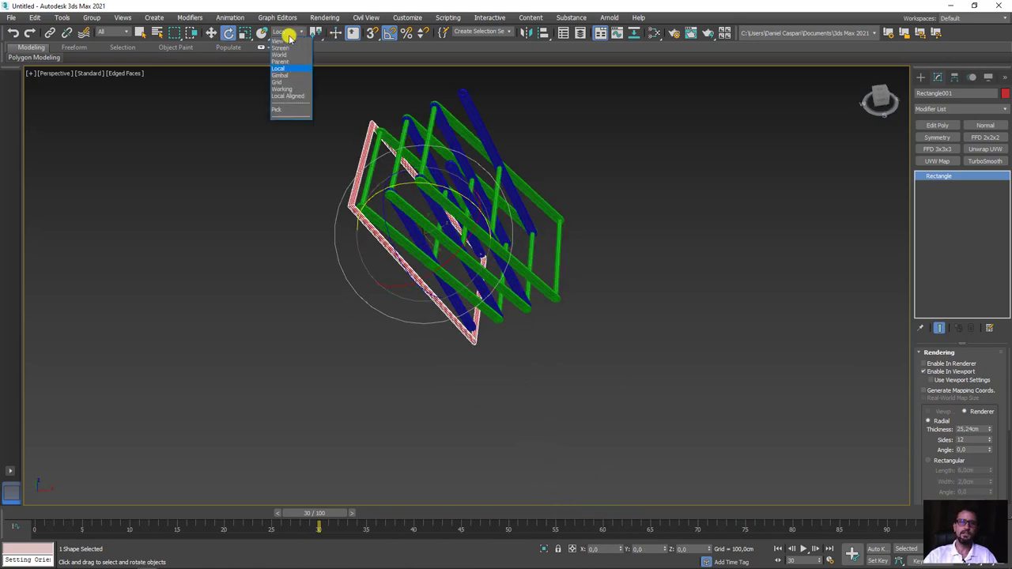
{"action": "left_click", "coordinate": [289, 52]}
{"action": "right_click", "coordinate": [621, 548]}
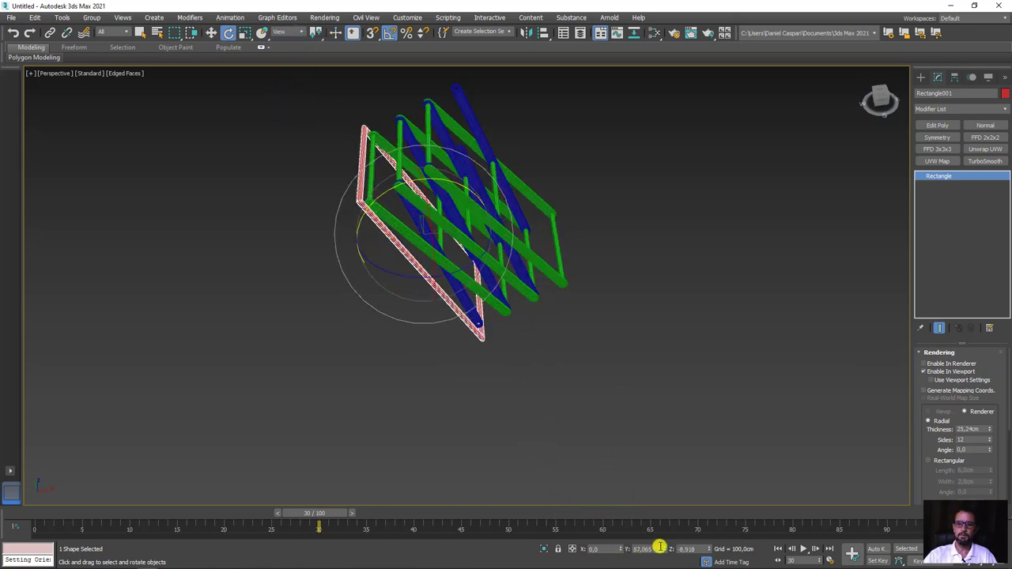
{"action": "right_click", "coordinate": [668, 549]}
{"action": "right_click", "coordinate": [709, 551]}
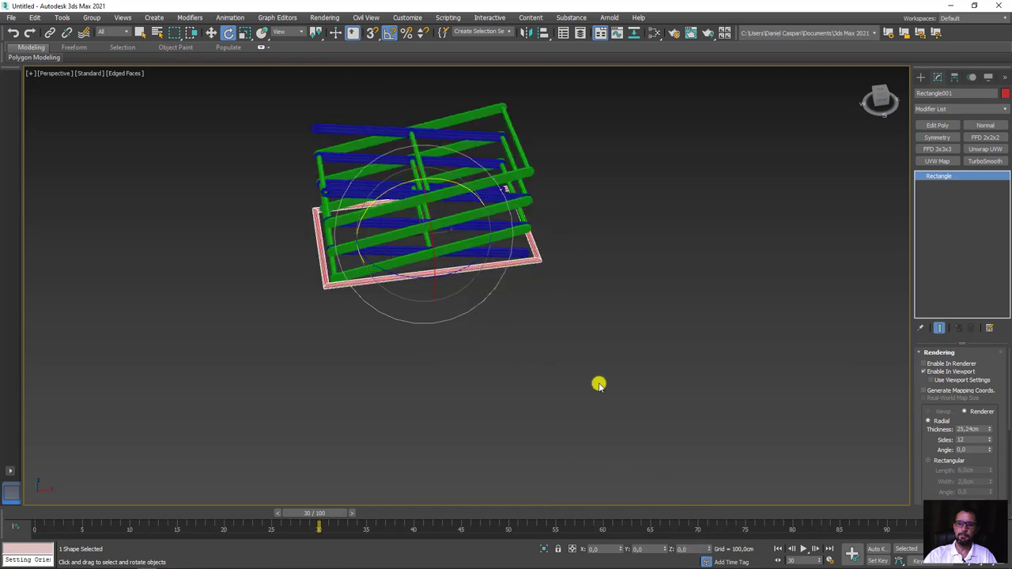
{"action": "mouse_move", "coordinate": [599, 384]}
{"action": "middle_mouse_down", "text": "alt"}
{"action": "mouse_move", "coordinate": [524, 357]}
{"action": "mouse_move", "coordinate": [588, 430]}
{"action": "mouse_move", "coordinate": [443, 450]}
{"action": "middle_mouse_up", "text": "alt"}
{"action": "mouse_move", "coordinate": [337, 507]}
{"action": "left_mouse_down"}
{"action": "mouse_move", "coordinate": [323, 515]}
{"action": "mouse_move", "coordinate": [22, 516]}
{"action": "mouse_move", "coordinate": [320, 515]}
{"action": "left_mouse_up"}
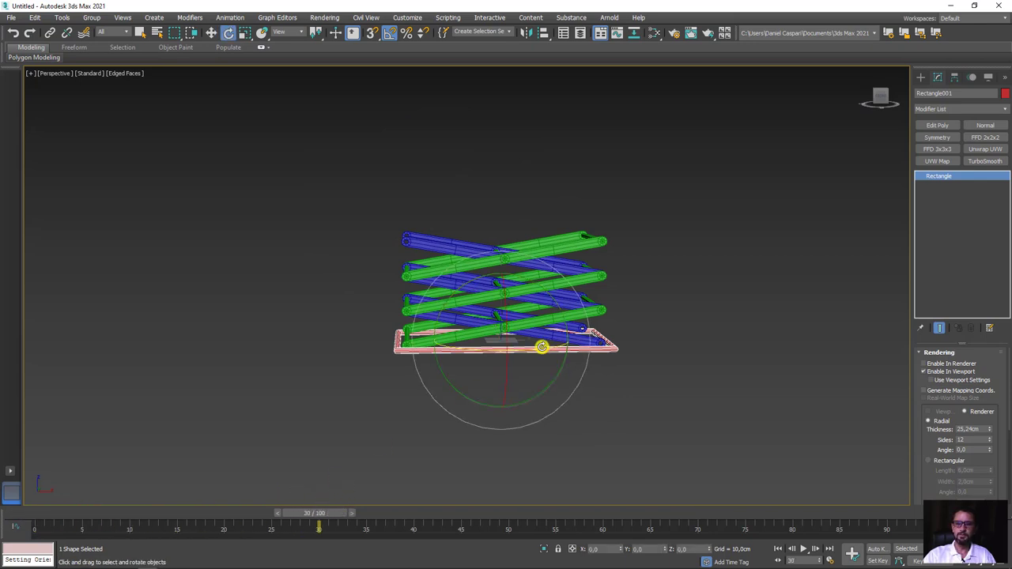
Step: Select the lower green arm and rotate it flatter onto the base from a low view
{"action": "scroll", "coordinate": [542, 345], "scroll_direction": "up", "scroll_amount": 4}
{"action": "left_click", "coordinate": [303, 406]}
{"action": "left_click", "coordinate": [369, 321]}
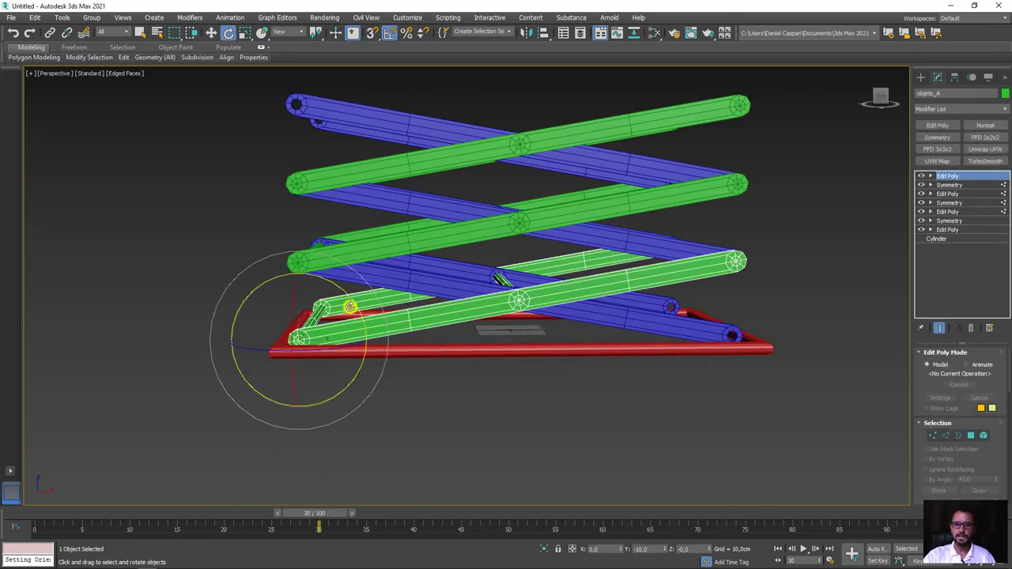
{"action": "middle_click_drag", "start_coordinate": [352, 301], "coordinate": [355, 296], "text": "alt"}
{"action": "scroll", "coordinate": [445, 411], "scroll_direction": "up", "scroll_amount": 3}
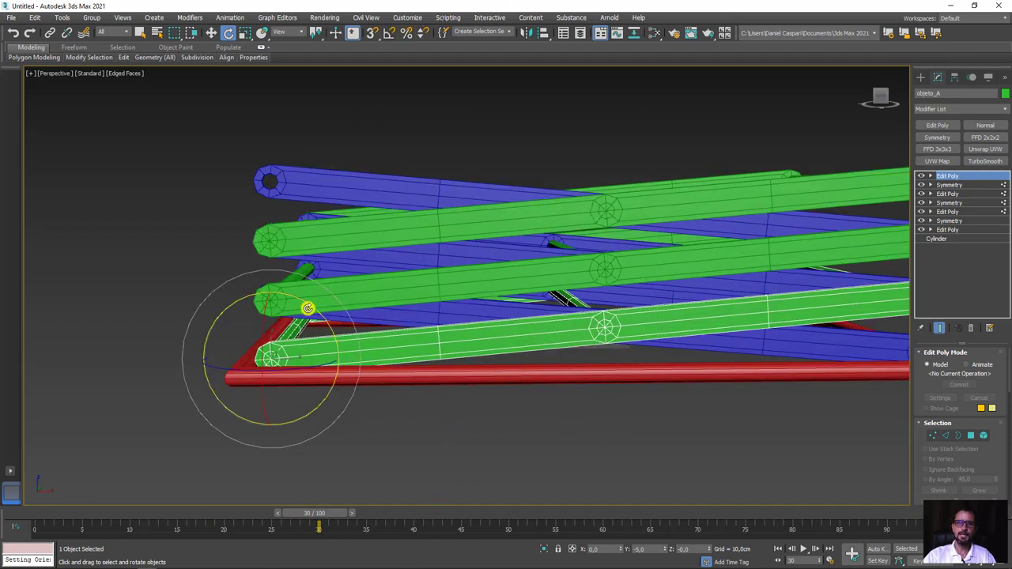
{"action": "left_click_drag", "start_coordinate": [312, 305], "coordinate": [316, 304]}
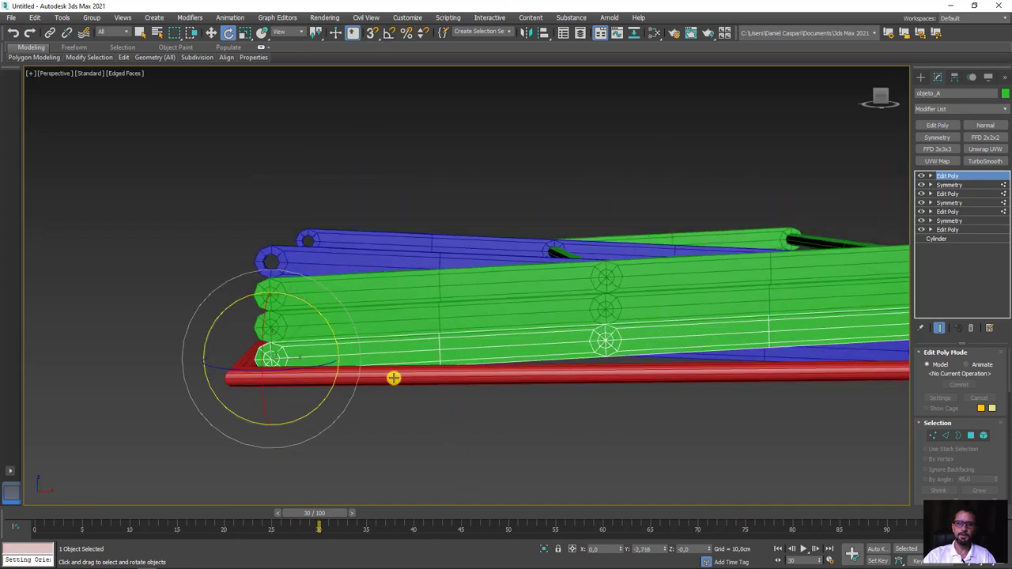
{"action": "scroll", "coordinate": [483, 334], "scroll_direction": "up", "scroll_amount": 1}
{"action": "scroll", "coordinate": [337, 255], "scroll_direction": "up", "scroll_amount": 2}
{"action": "scroll", "coordinate": [259, 250], "scroll_direction": "up", "scroll_amount": 3}
{"action": "scroll", "coordinate": [259, 250], "scroll_direction": "down", "scroll_amount": 5}
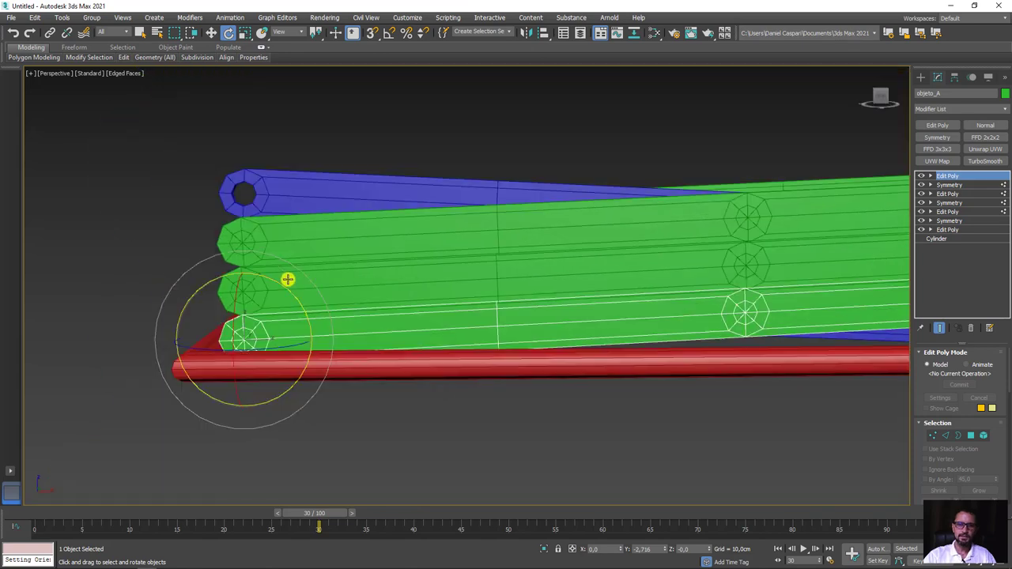
Step: In Front view, fine-tune objeto_A to Y rotation -2,816 so it rests on the base
{"action": "key", "text": "f"}
{"action": "middle_click_drag", "start_coordinate": [339, 269], "coordinate": [569, 377]}
{"action": "scroll", "coordinate": [474, 316], "scroll_direction": "down", "scroll_amount": 3}
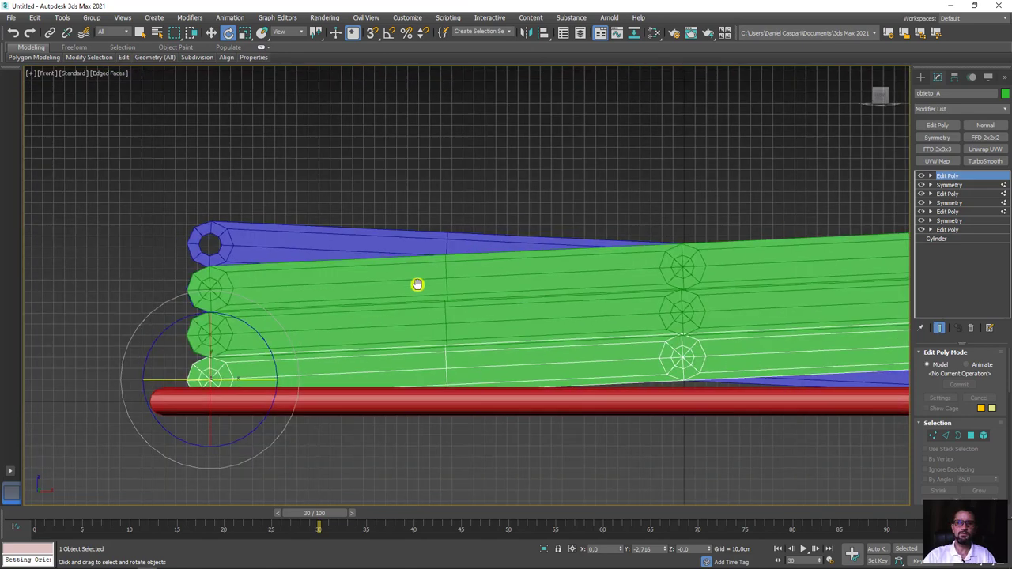
{"action": "scroll", "coordinate": [419, 277], "scroll_direction": "up", "scroll_amount": 3}
{"action": "scroll", "coordinate": [356, 285], "scroll_direction": "up", "scroll_amount": 2}
{"action": "scroll", "coordinate": [308, 317], "scroll_direction": "up", "scroll_amount": 2}
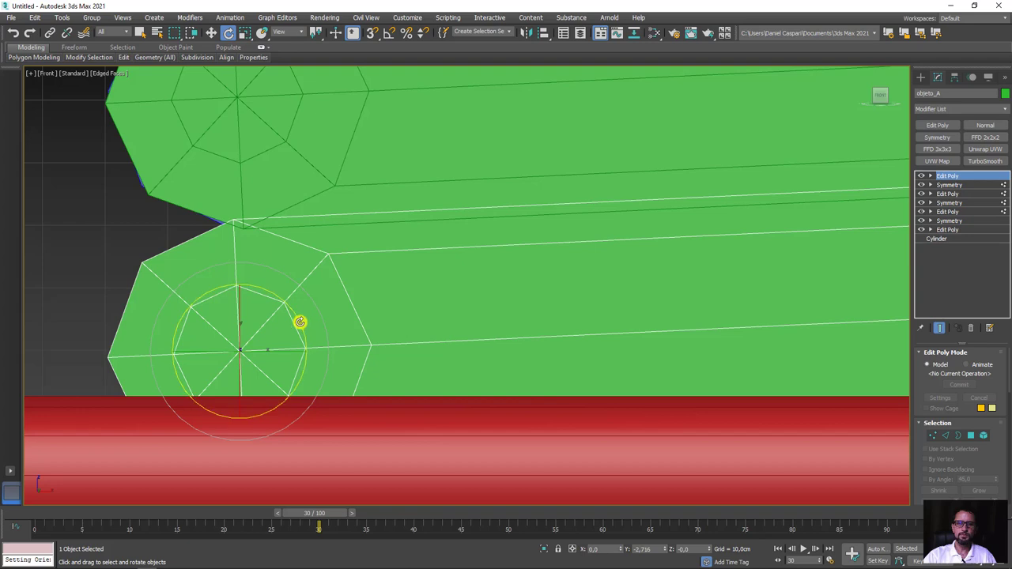
{"action": "mouse_move", "coordinate": [302, 319]}
{"action": "left_mouse_down"}
{"action": "mouse_move", "coordinate": [694, 547]}
{"action": "mouse_move", "coordinate": [667, 548]}
{"action": "left_mouse_up"}
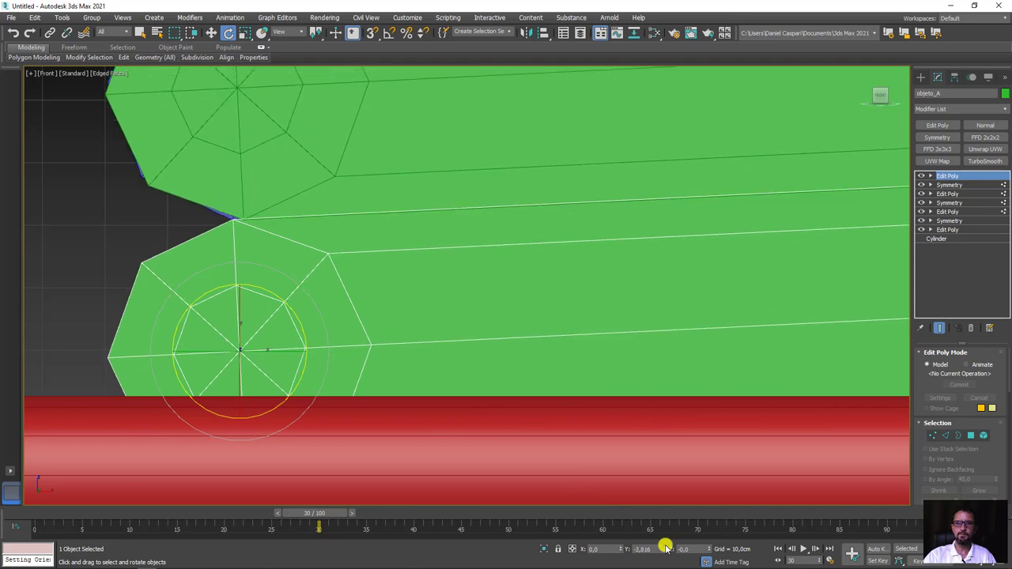
{"action": "scroll", "coordinate": [563, 352], "scroll_direction": "down", "scroll_amount": 10}
{"action": "middle_click_drag", "start_coordinate": [730, 333], "coordinate": [373, 308]}
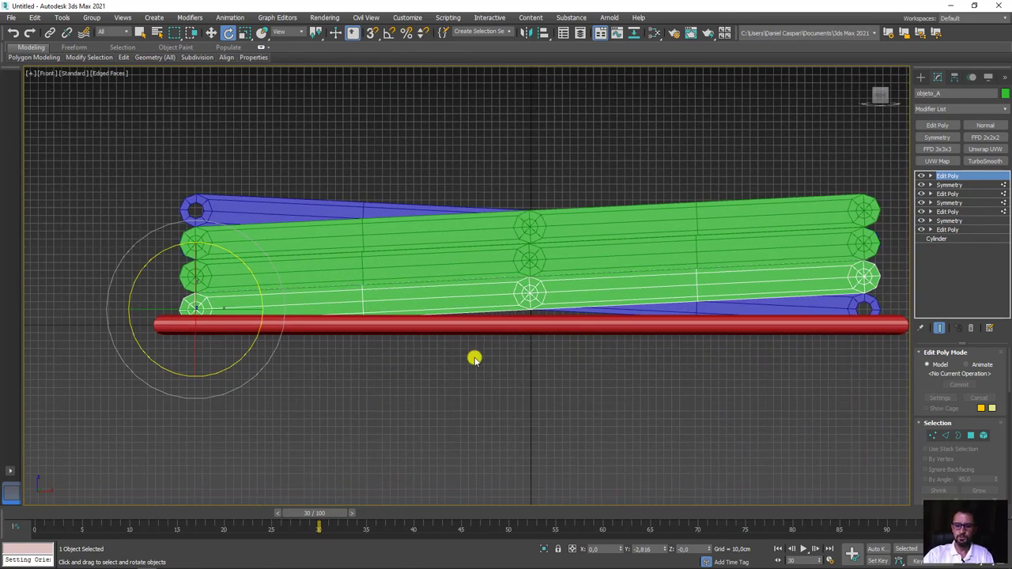
{"action": "key", "text": "p"}
{"action": "middle_click_drag", "start_coordinate": [463, 357], "coordinate": [484, 399], "text": "alt"}
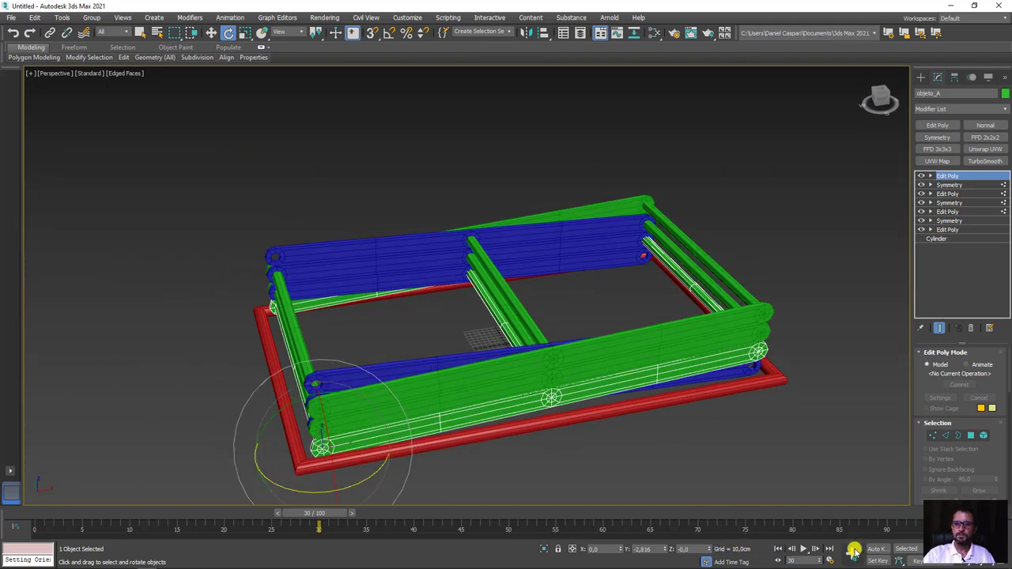
Step: With Auto Key, rotate objeto_A up to Y -74,596 at frame 30
{"action": "left_click", "coordinate": [876, 549]}
{"action": "left_click_drag", "start_coordinate": [283, 410], "coordinate": [203, 417]}
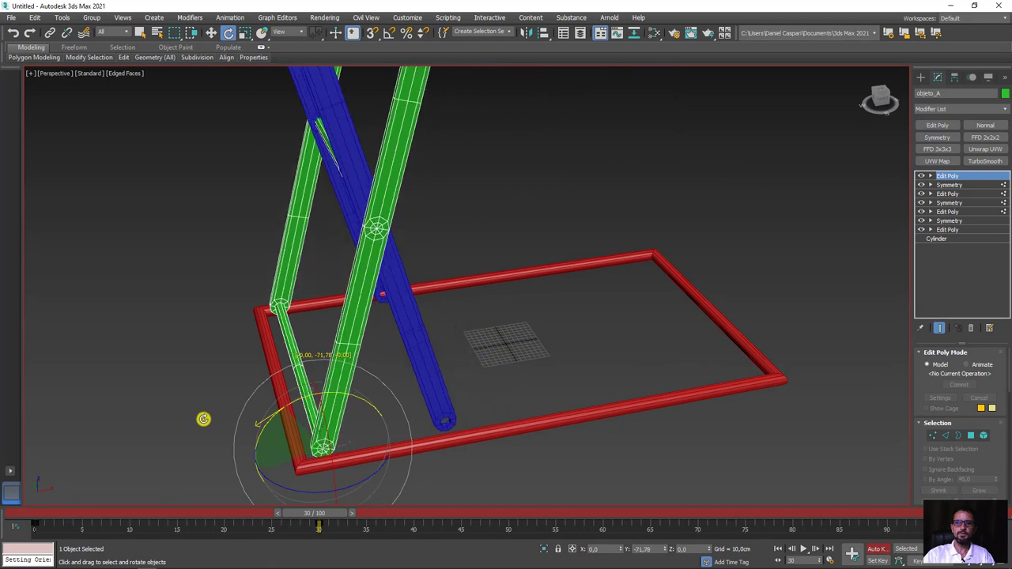
{"action": "scroll", "coordinate": [269, 372], "scroll_direction": "down", "scroll_amount": 5}
{"action": "middle_click_drag", "start_coordinate": [506, 441], "coordinate": [597, 439]}
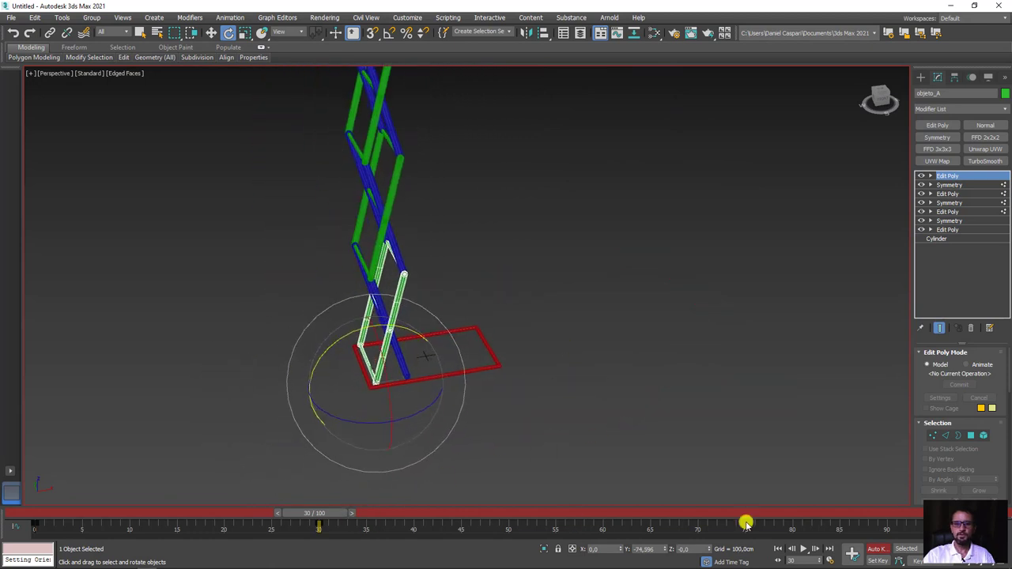
{"action": "left_click", "coordinate": [876, 549]}
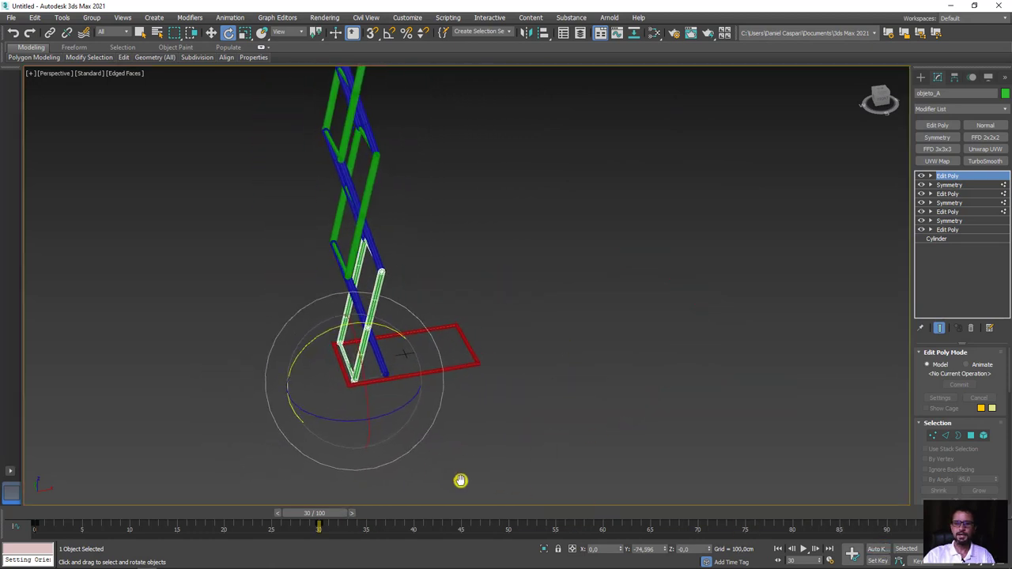
Step: Scrub the timeline to preview the lift unfolding from flat
{"action": "mouse_move", "coordinate": [335, 516]}
{"action": "left_mouse_down"}
{"action": "mouse_move", "coordinate": [40, 506]}
{"action": "mouse_move", "coordinate": [55, 507]}
{"action": "mouse_move", "coordinate": [34, 495]}
{"action": "mouse_move", "coordinate": [150, 495]}
{"action": "mouse_move", "coordinate": [41, 486]}
{"action": "mouse_move", "coordinate": [176, 474]}
{"action": "left_mouse_up"}
{"action": "key", "text": "e"}
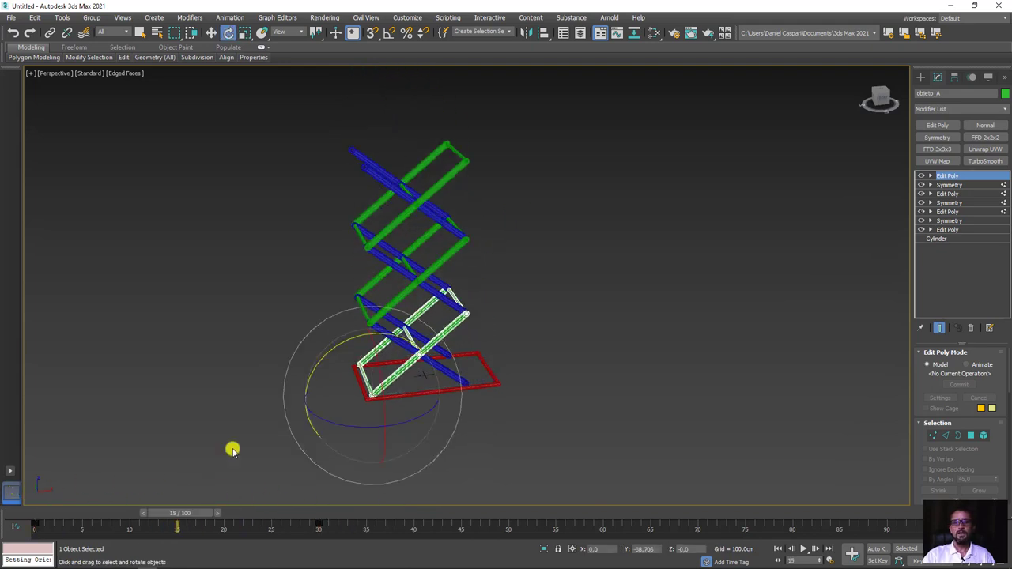
{"action": "mouse_move", "coordinate": [233, 448]}
{"action": "middle_mouse_down", "text": "alt"}
{"action": "mouse_move", "coordinate": [565, 355]}
{"action": "mouse_move", "coordinate": [607, 308]}
{"action": "middle_mouse_up", "text": "alt"}
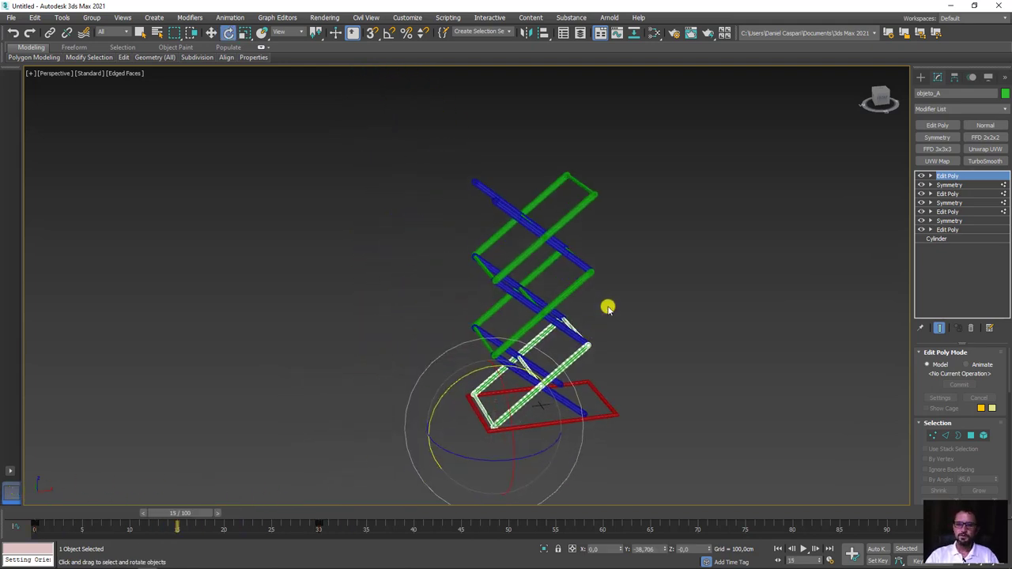